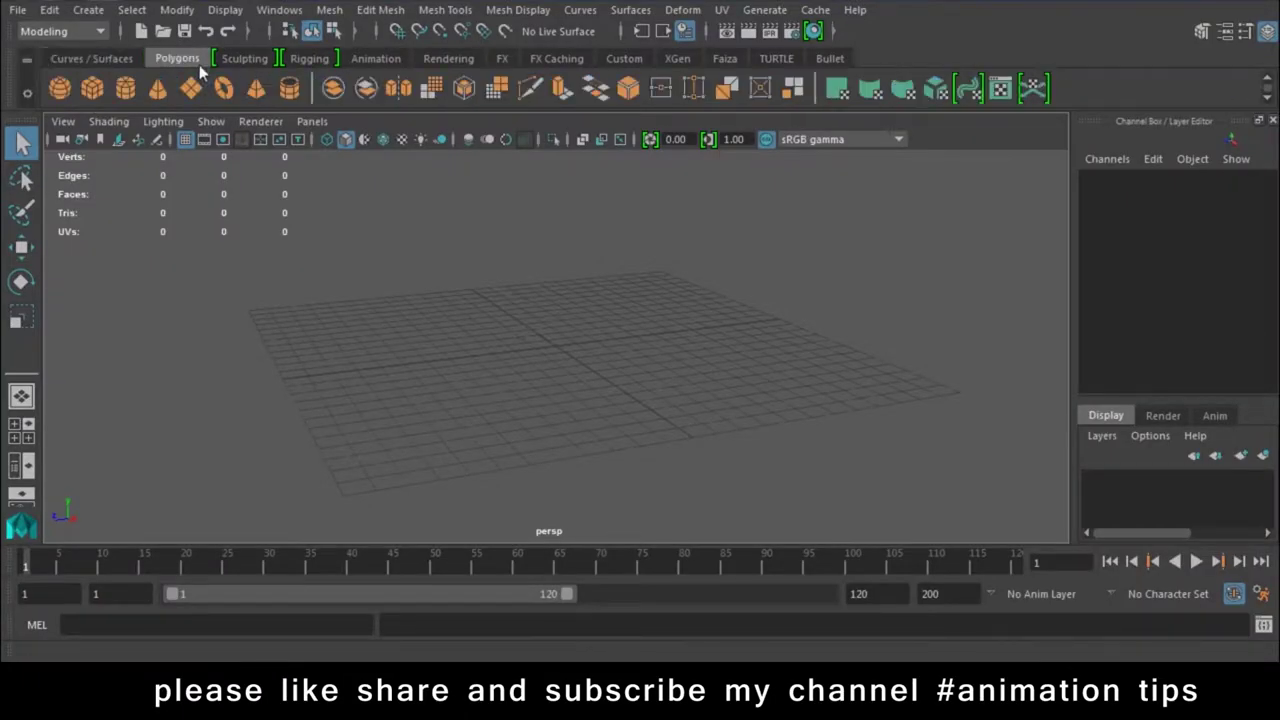
Preview the Rigging, Rendering and FX tool sets, then return to the polygon modelling tools
left_click(309, 58)
left_click(448, 58)
left_click(556, 58)
left_click(177, 58)
Hide the status line, help line, tool box and range slider
right_click(8, 64)
left_click(487, 251)
right_click(8, 76)
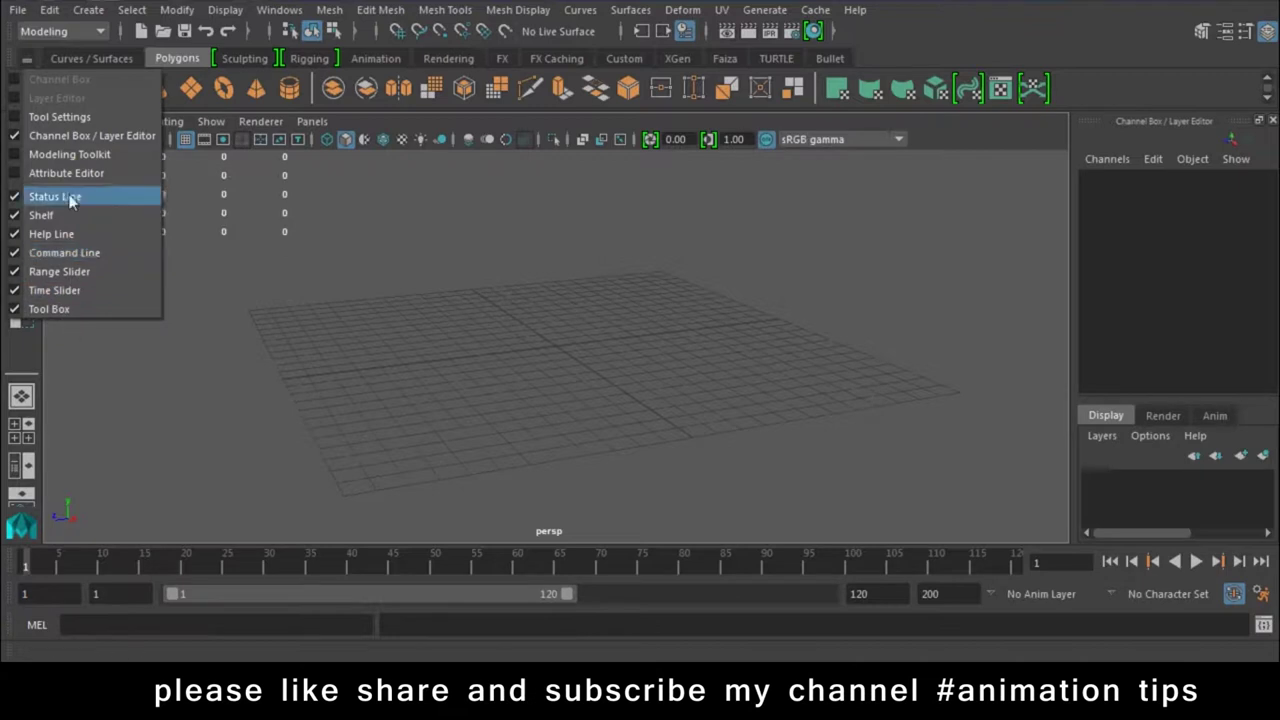
left_click(14, 197)
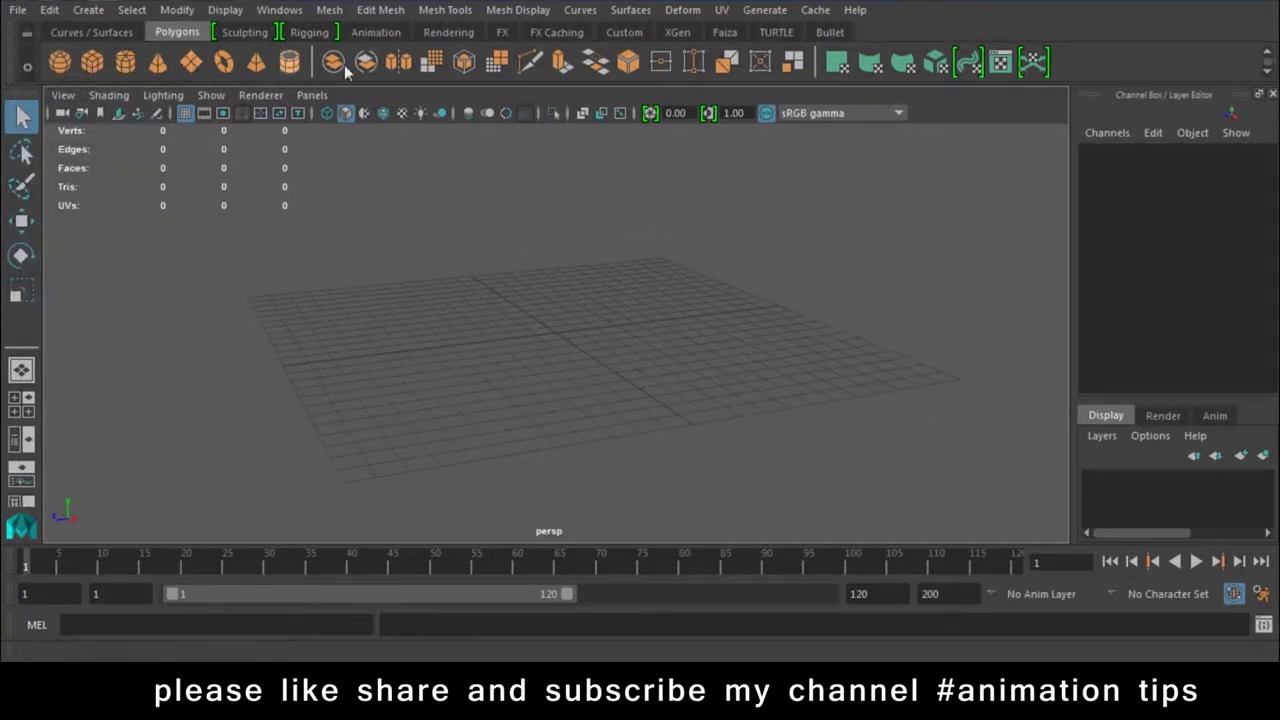
right_click(14, 68)
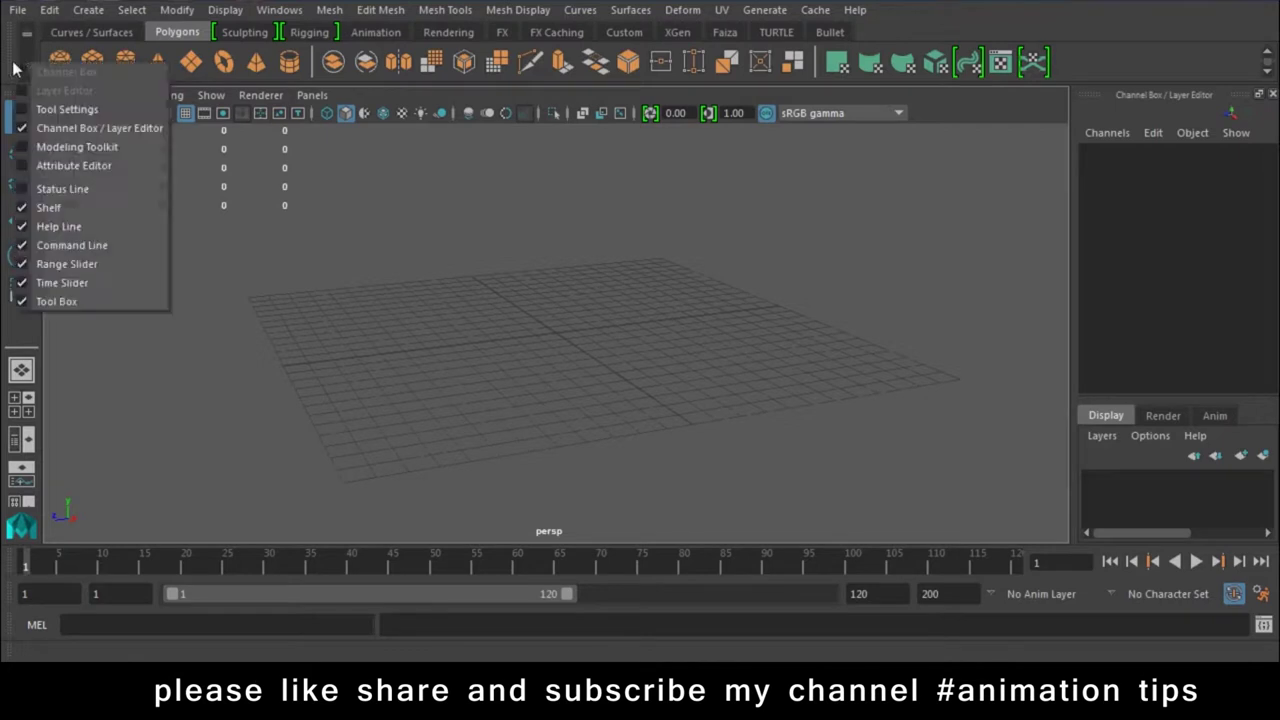
left_click(50, 226)
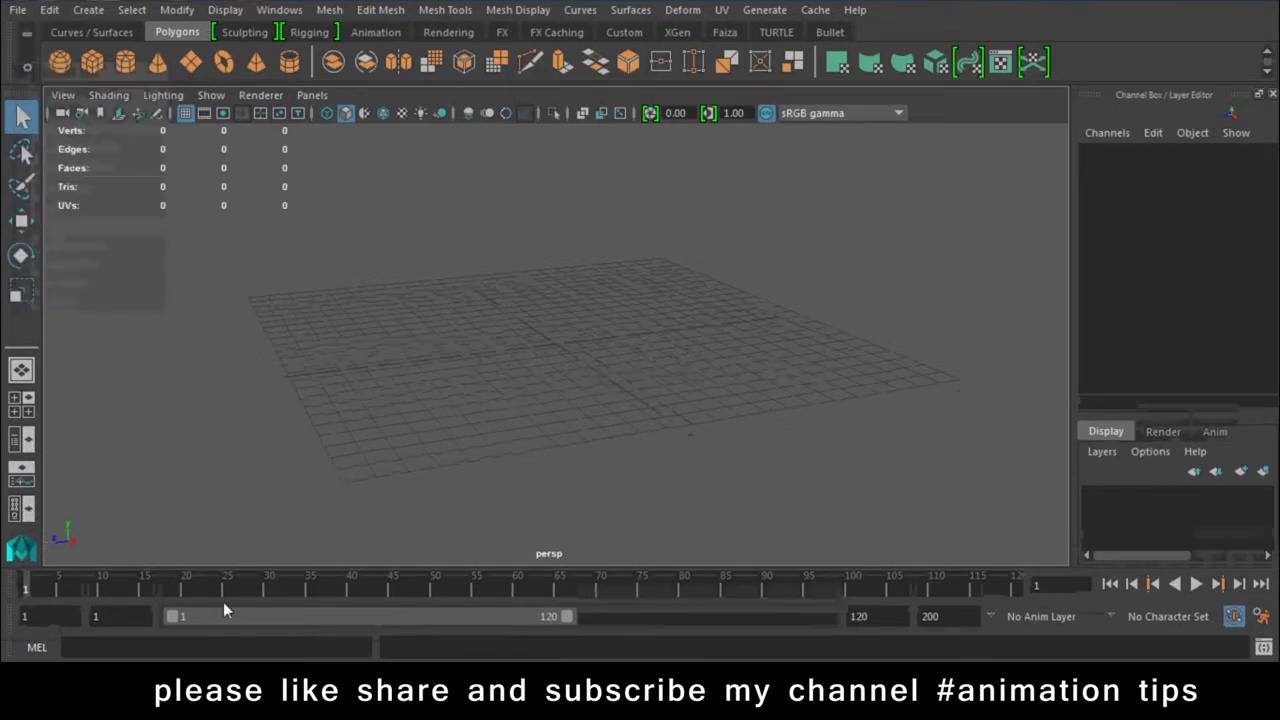
right_click(14, 54)
left_click(64, 288)
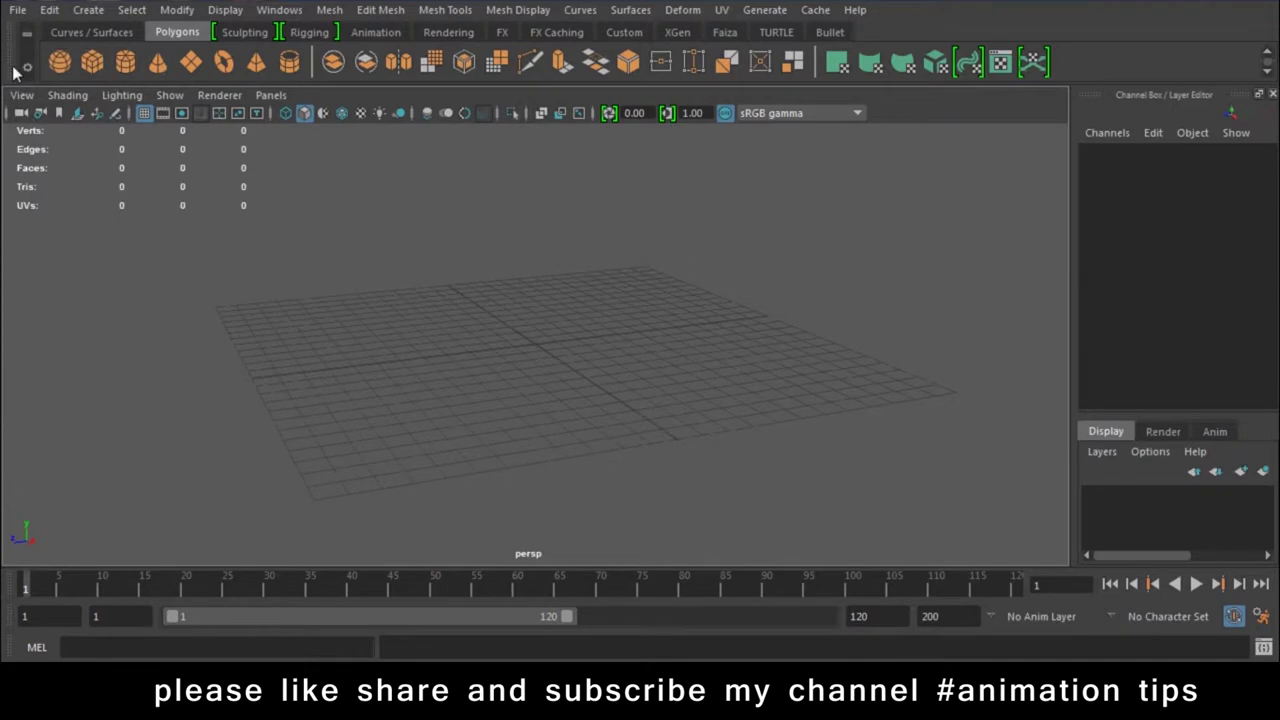
right_click(16, 70)
left_click(75, 270)
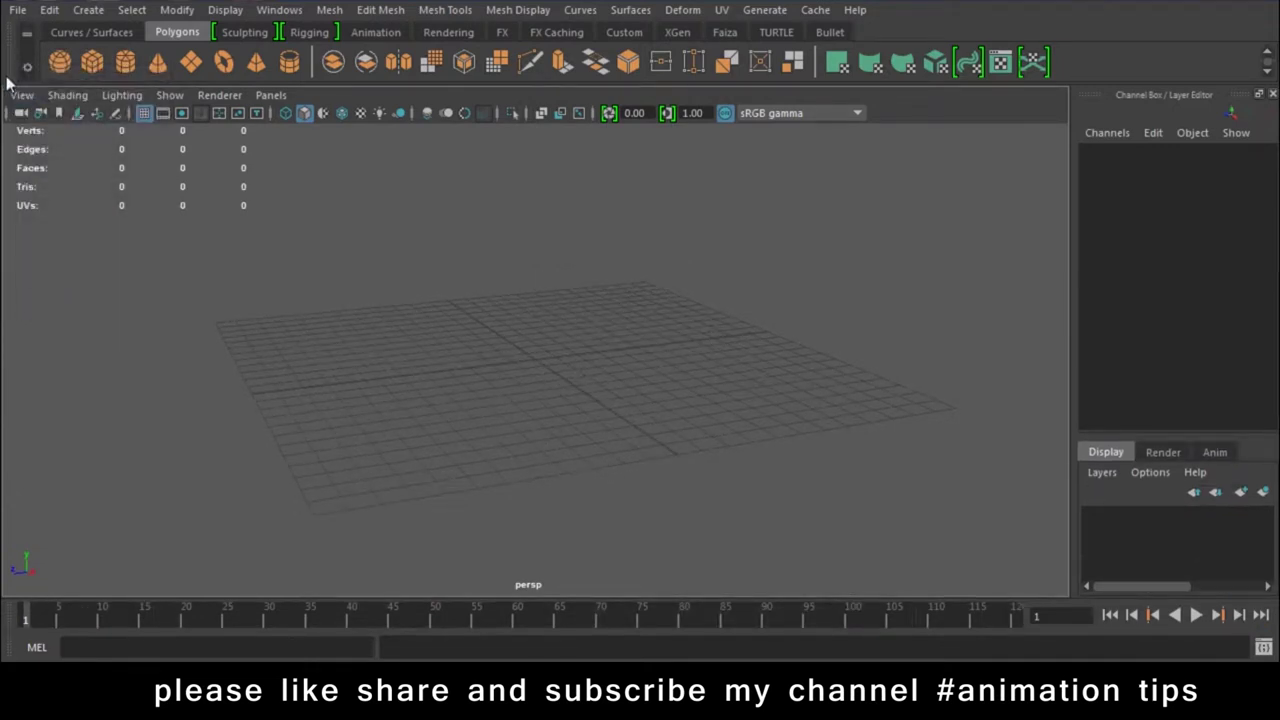
Show the help line, status line, tool box and range slider again
right_click(8, 76)
left_click(46, 240)
right_click(10, 78)
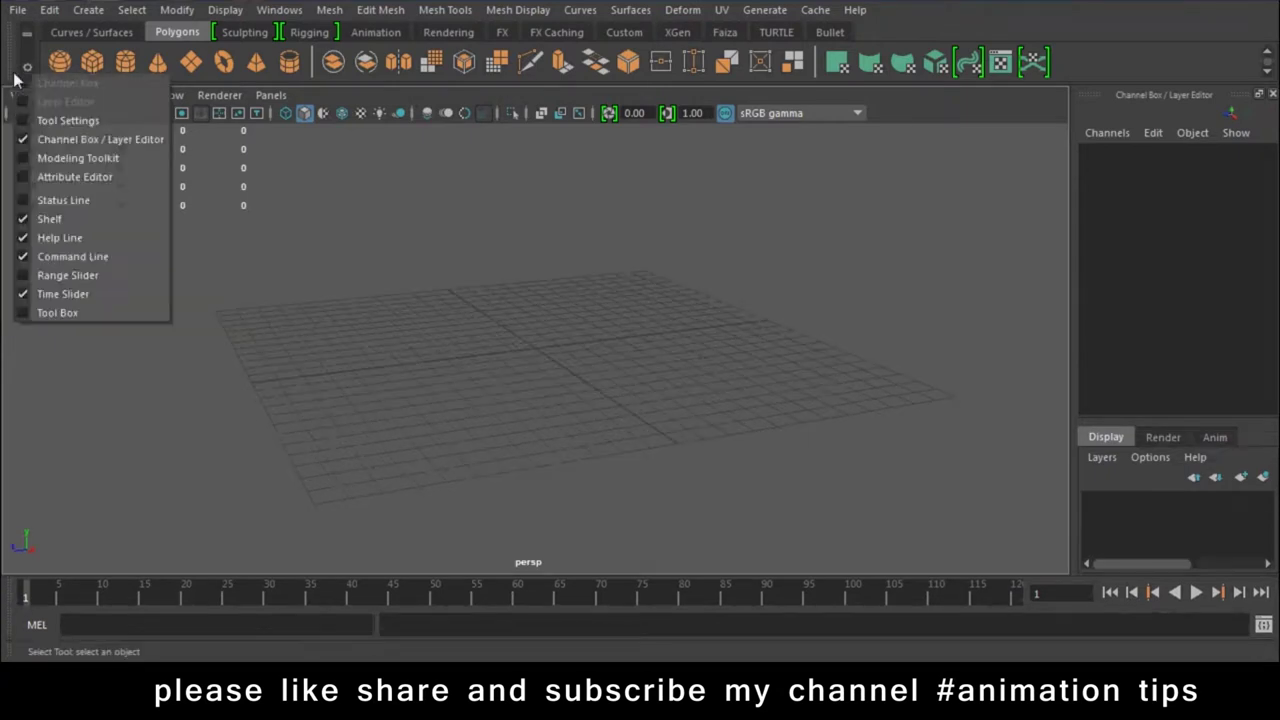
left_click(55, 200)
right_click(8, 78)
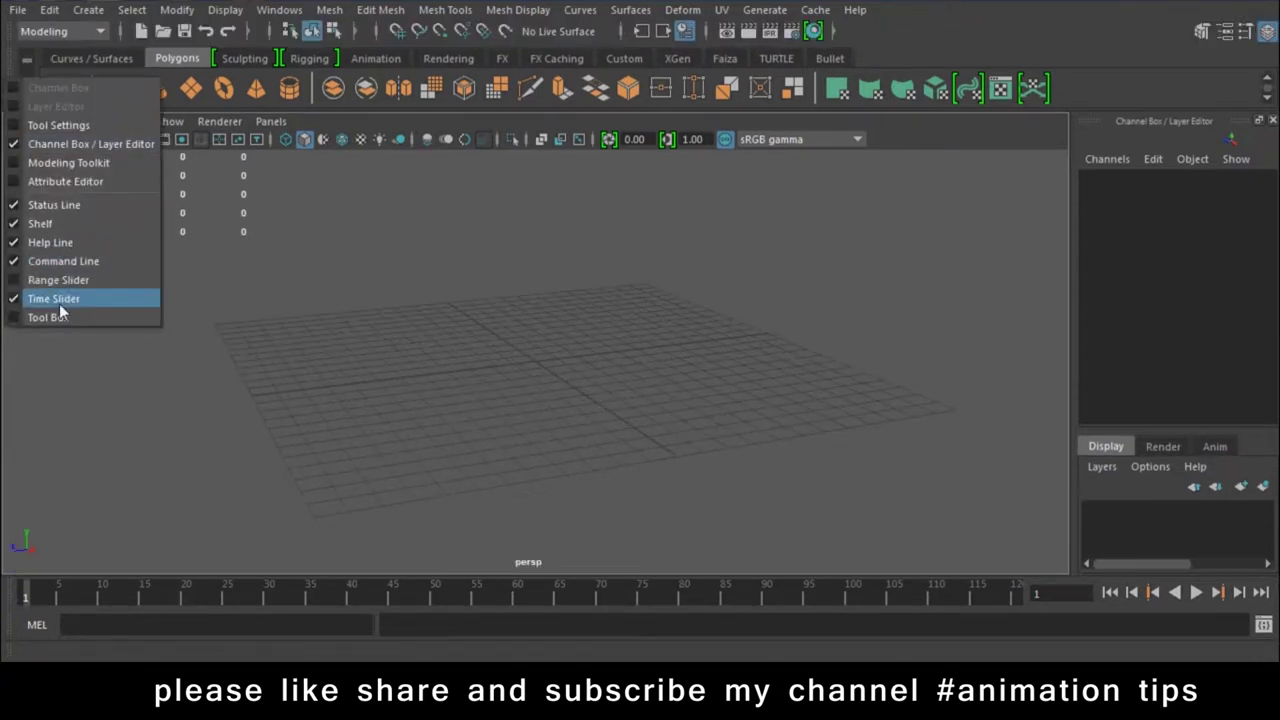
left_click(57, 300)
right_click(8, 78)
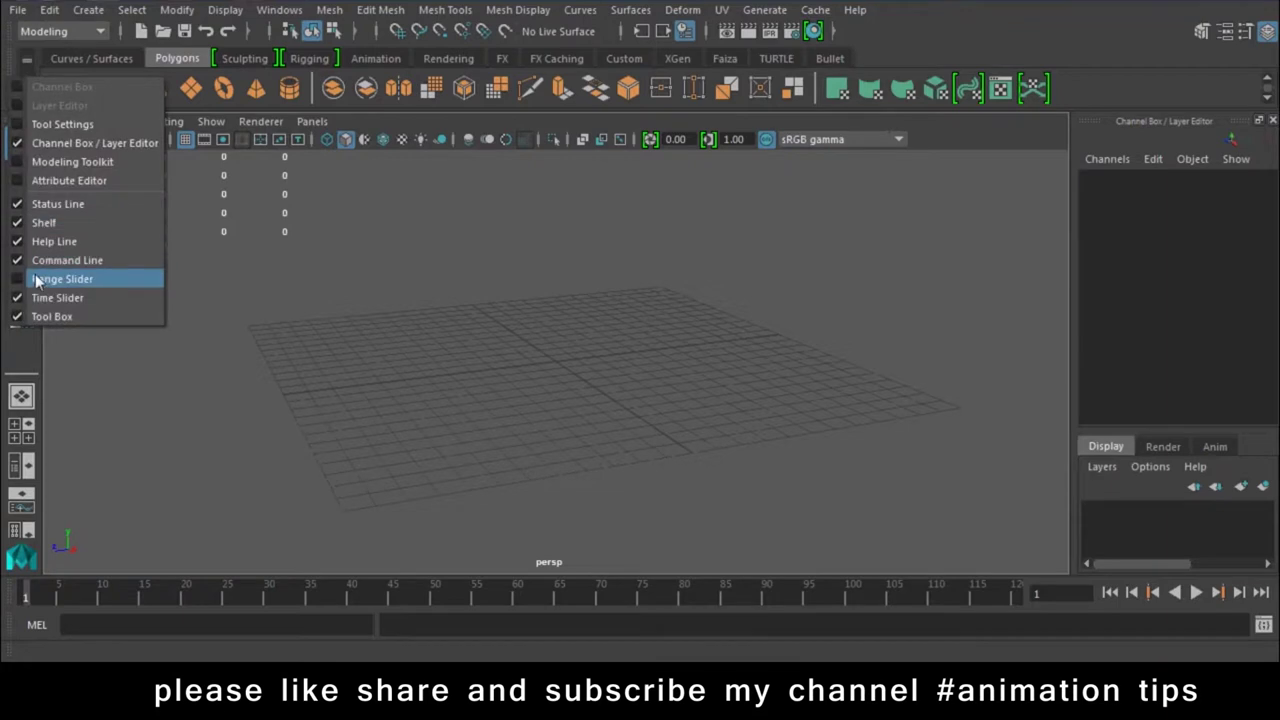
left_click(36, 280)
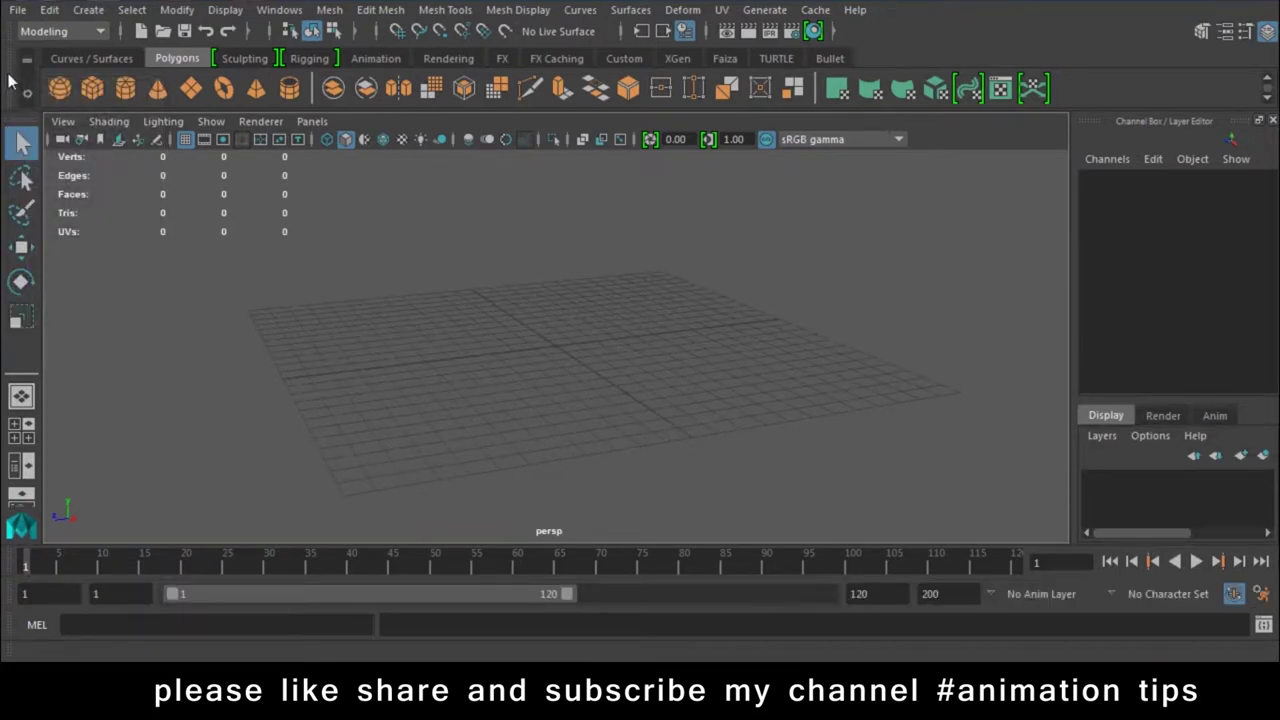
Hide the command line and the range slider
right_click(10, 80)
left_click(48, 258)
right_click(10, 96)
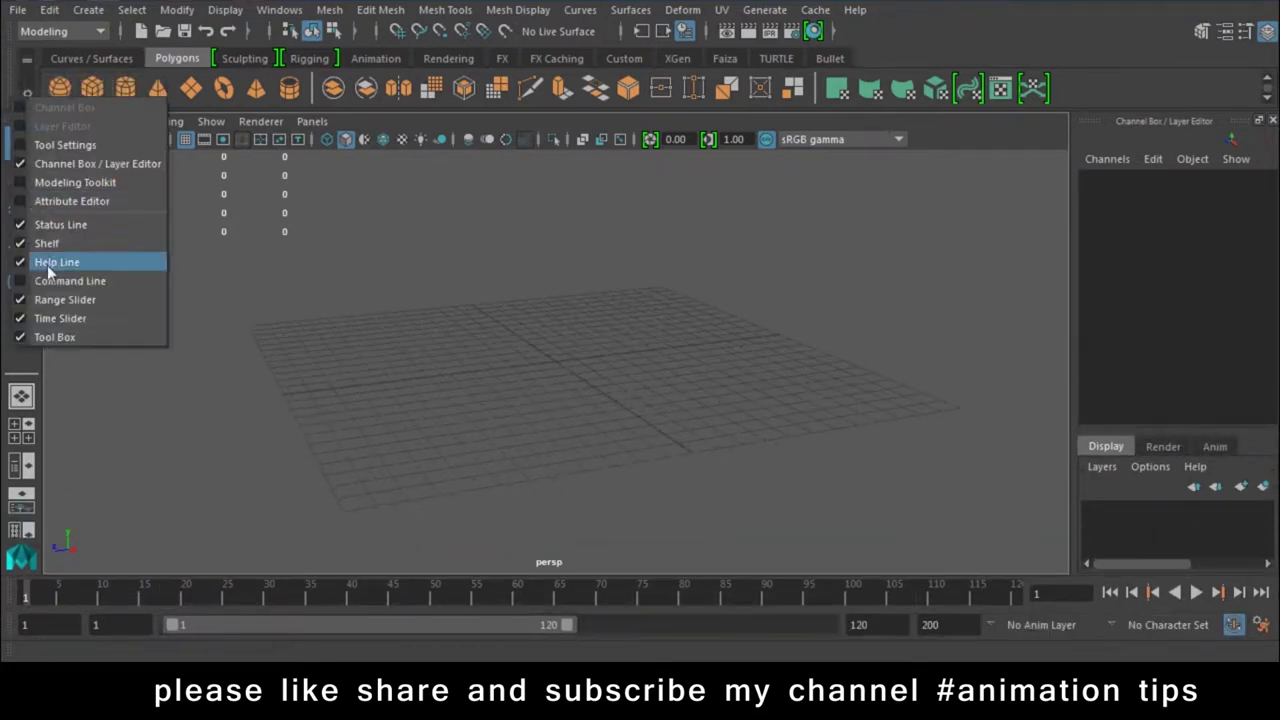
left_click(45, 298)
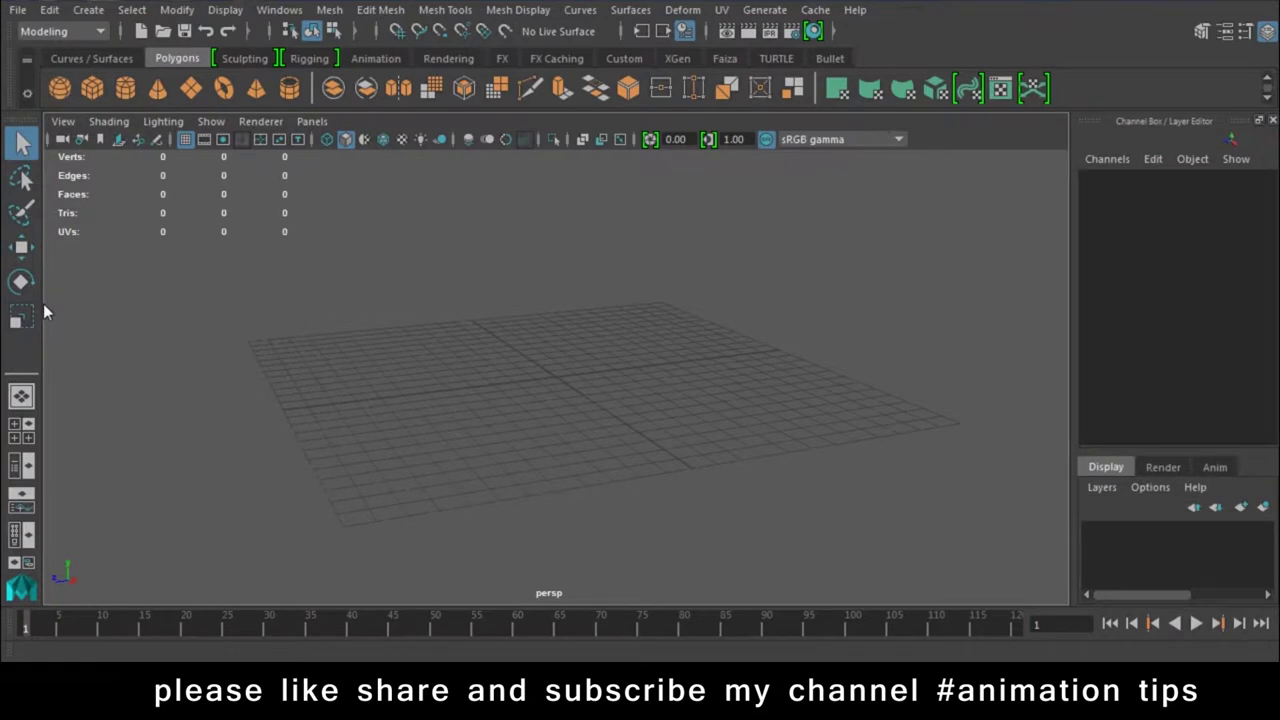
left_click(279, 10)
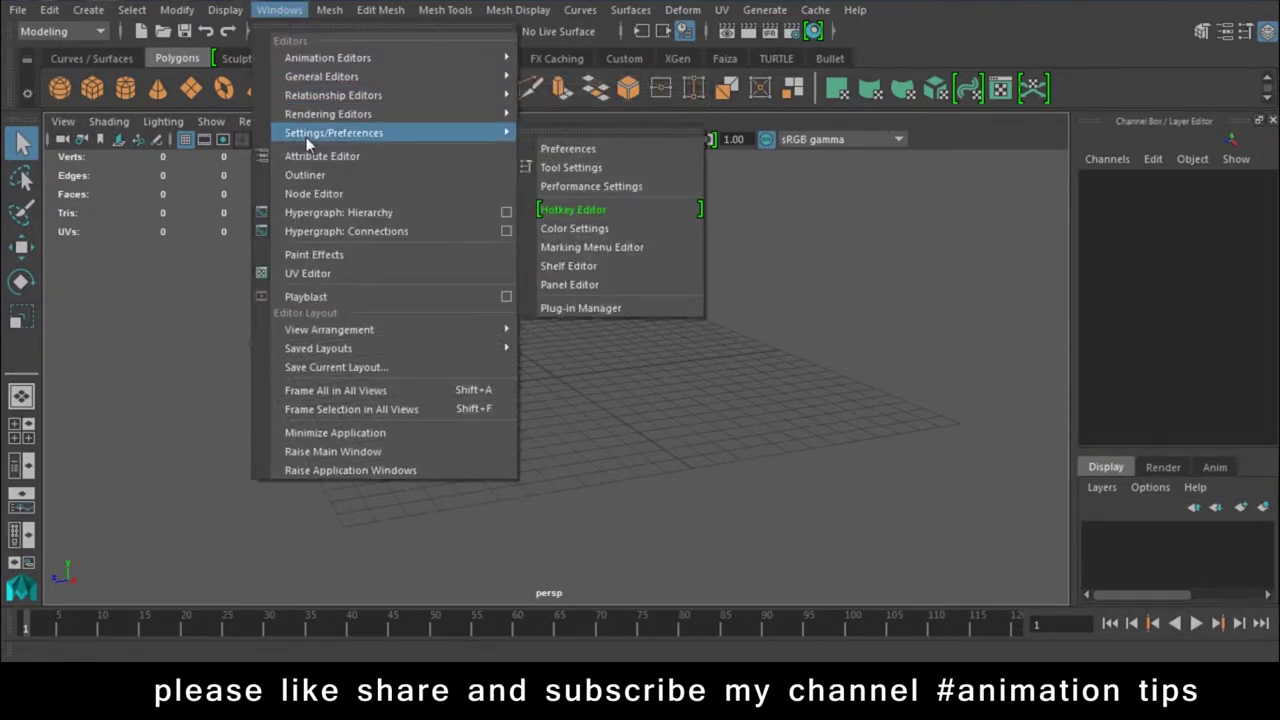
mouse_move(334, 133)
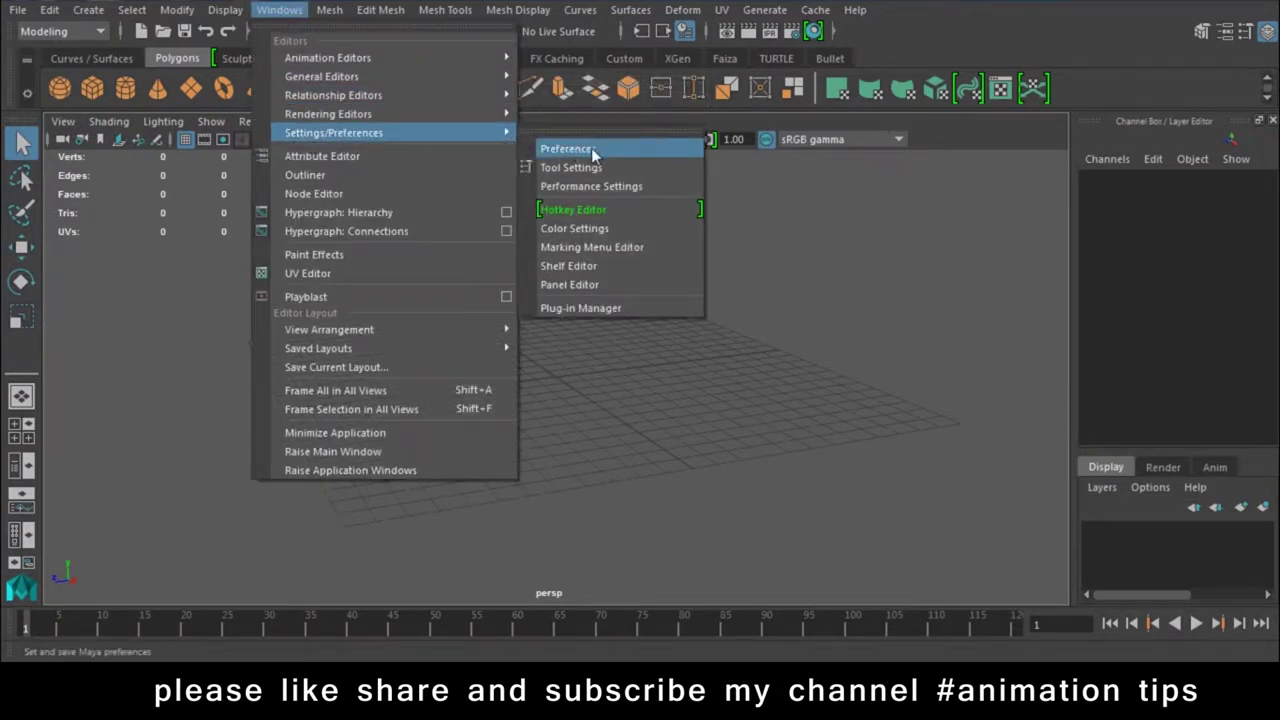
Restore all Maya preferences to their default settings and save them
left_click(593, 150)
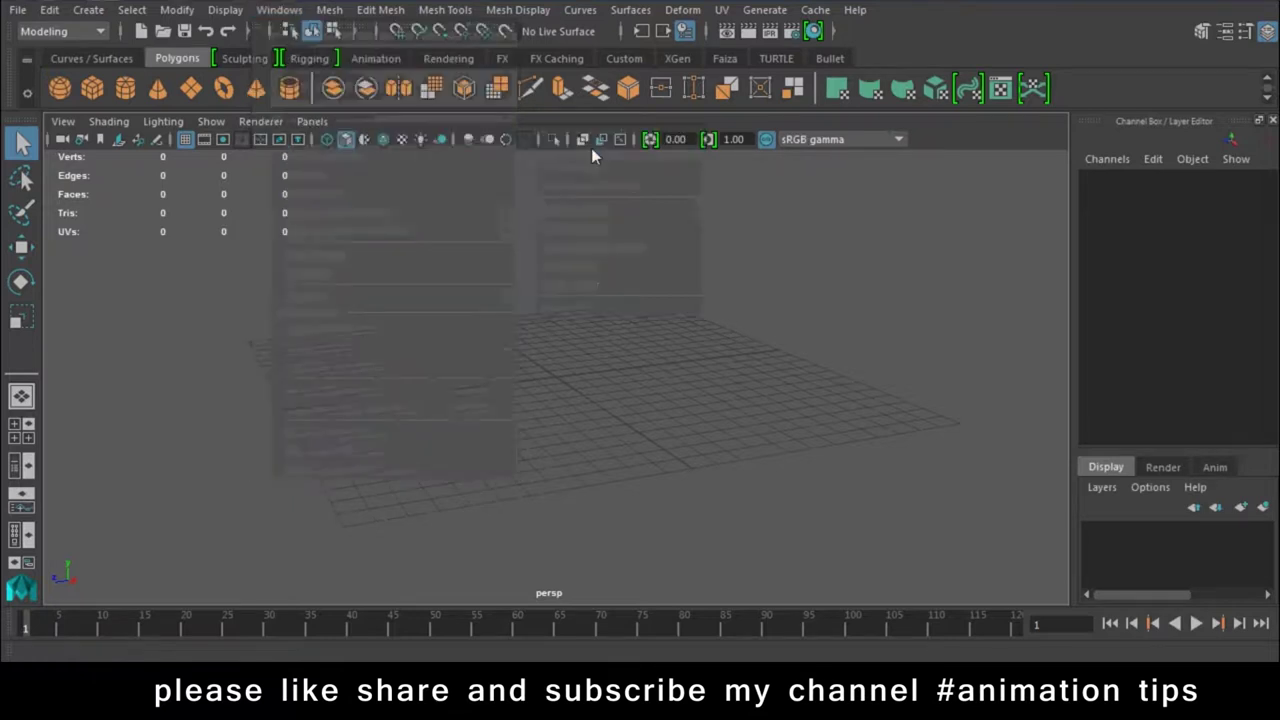
left_click(127, 46)
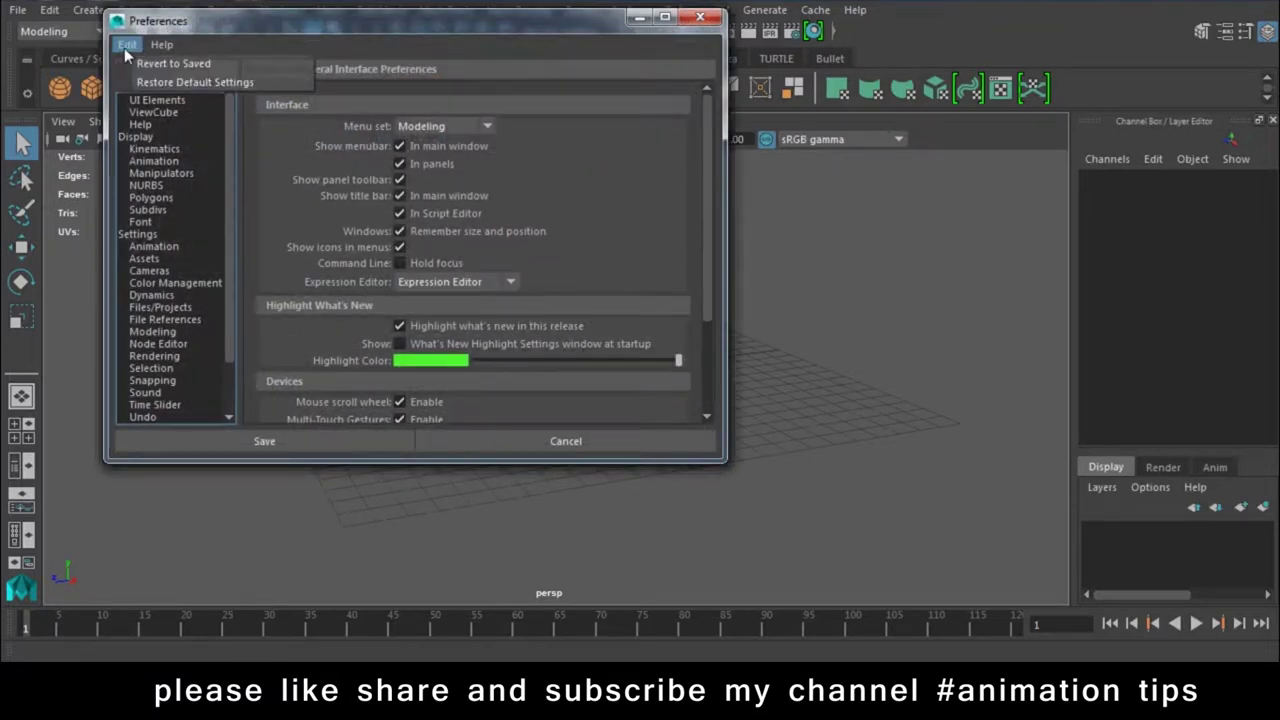
left_click(150, 82)
left_click(127, 46)
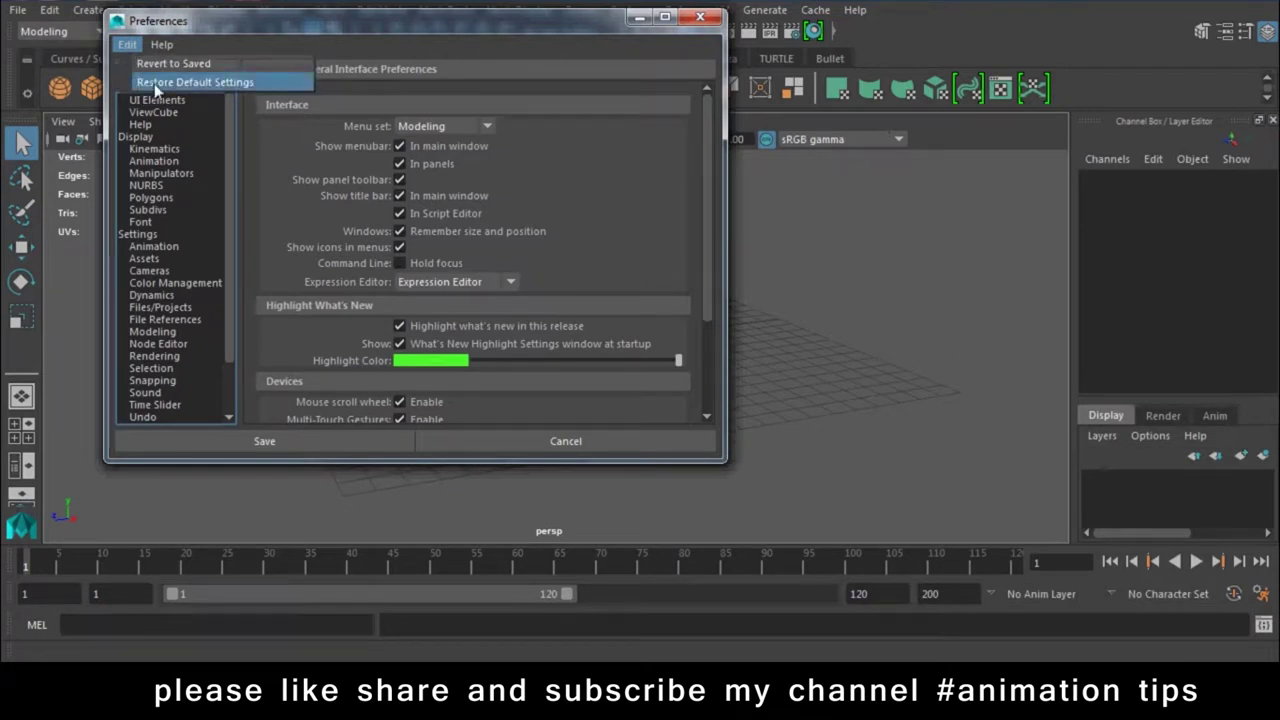
left_click(155, 84)
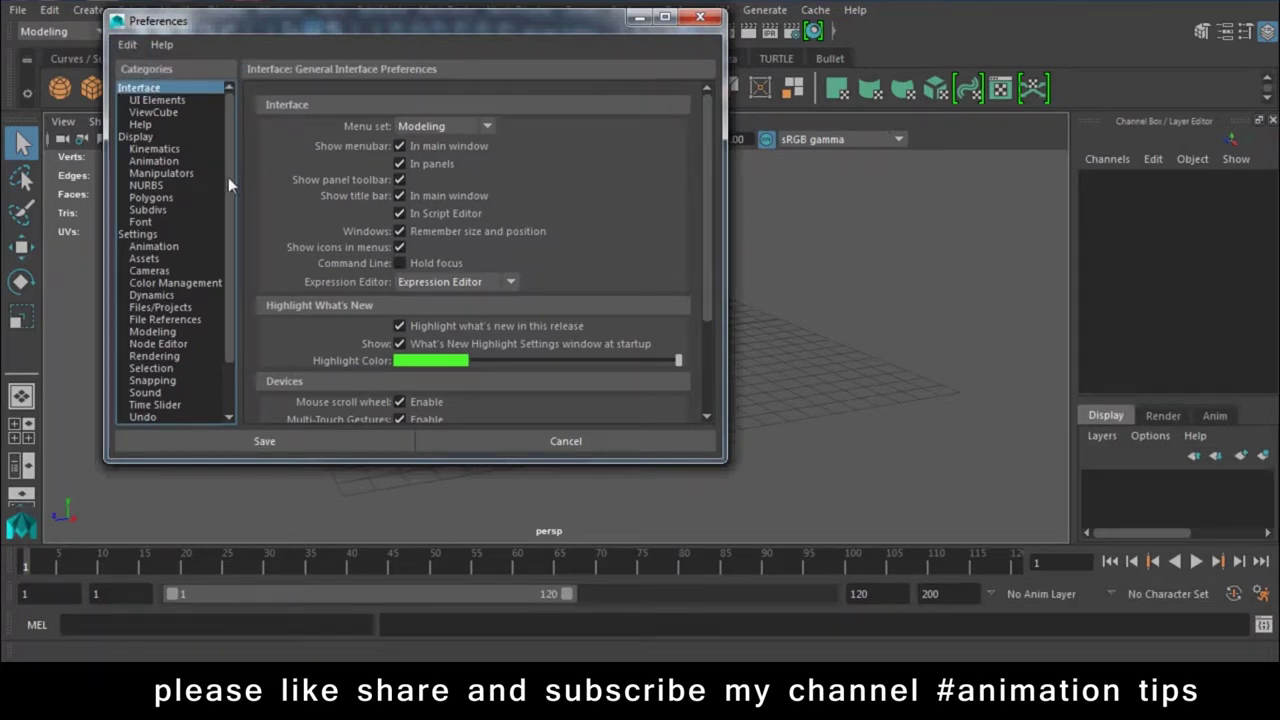
left_click_drag(228, 177, 228, 254)
left_click(130, 46)
key("Escape")
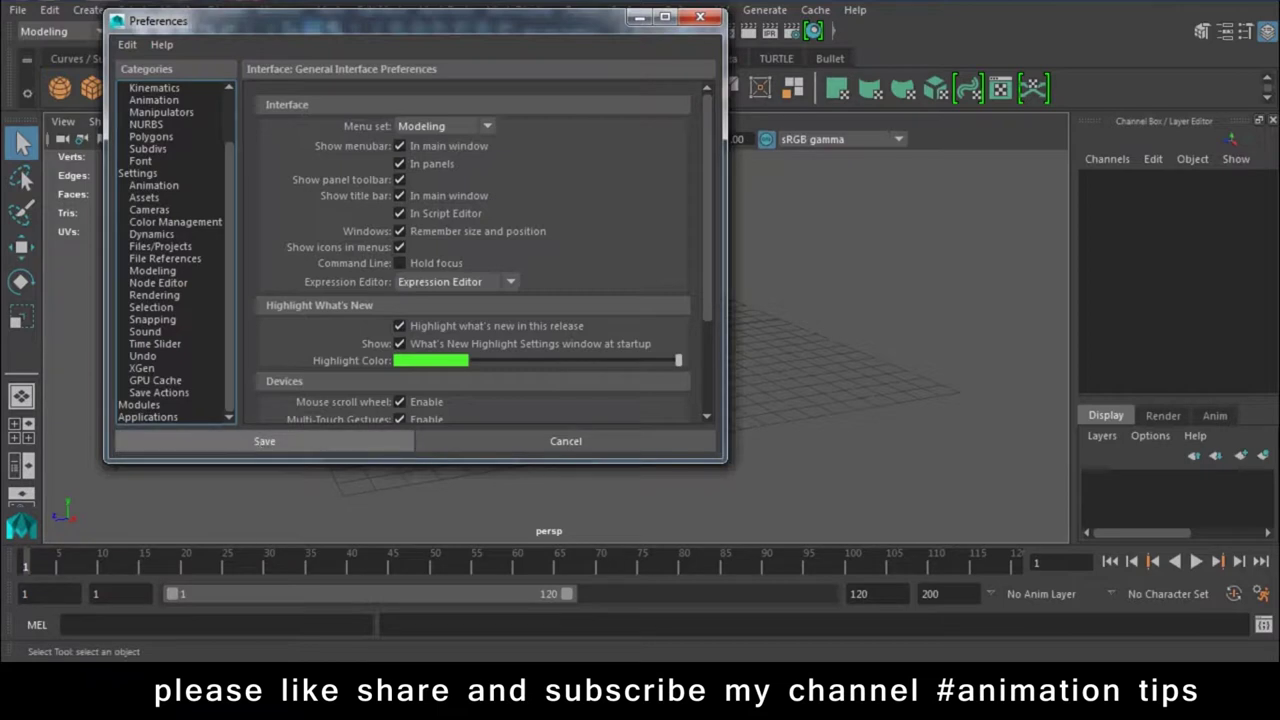
left_click(390, 441)
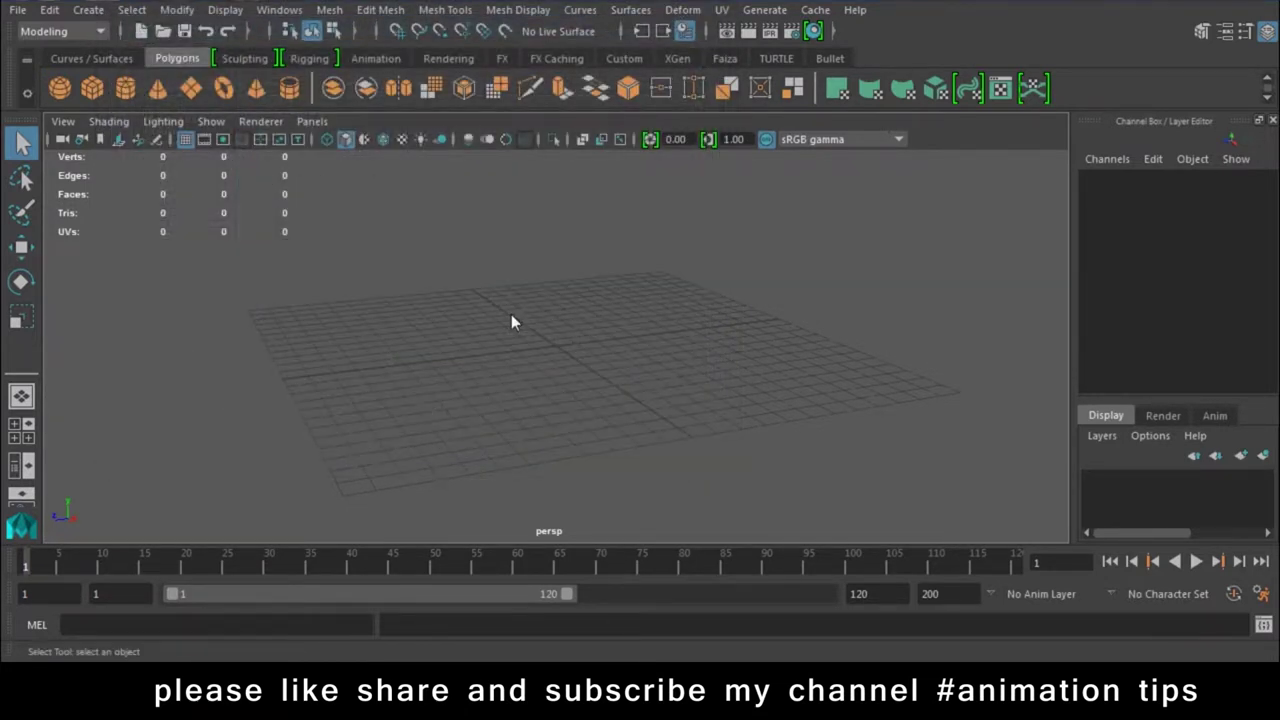
left_click(279, 9)
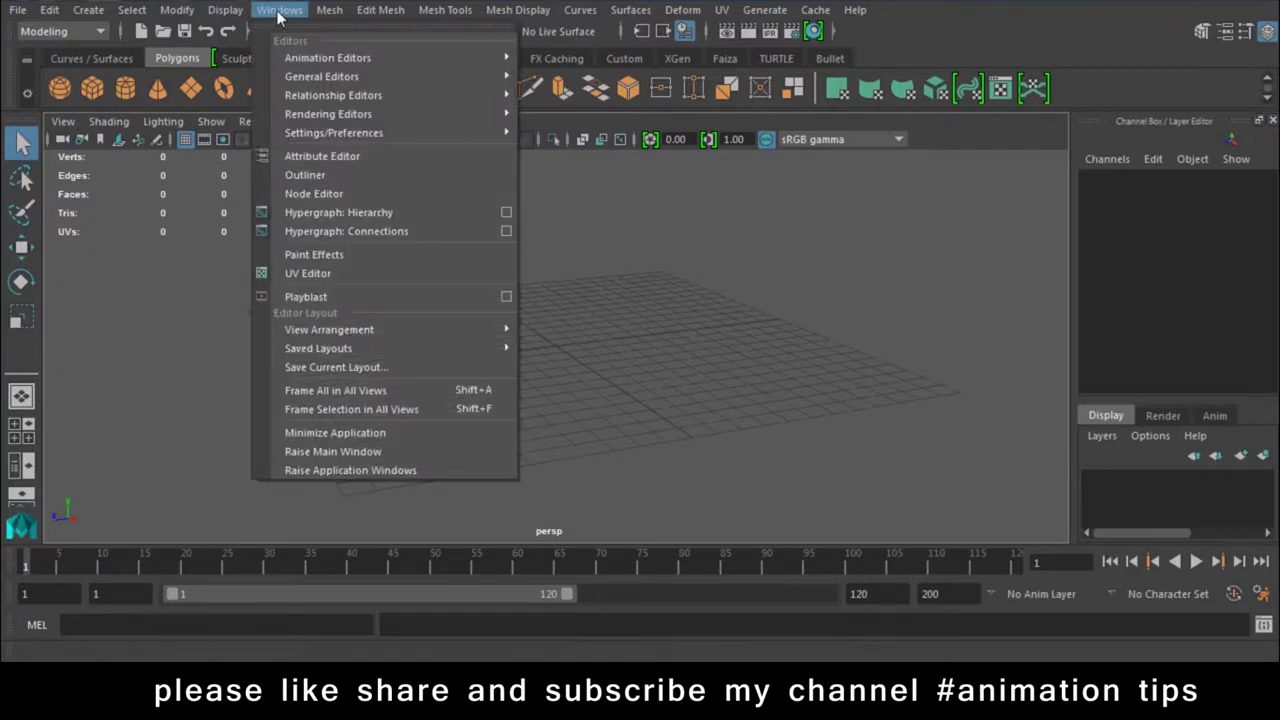
mouse_move(333, 133)
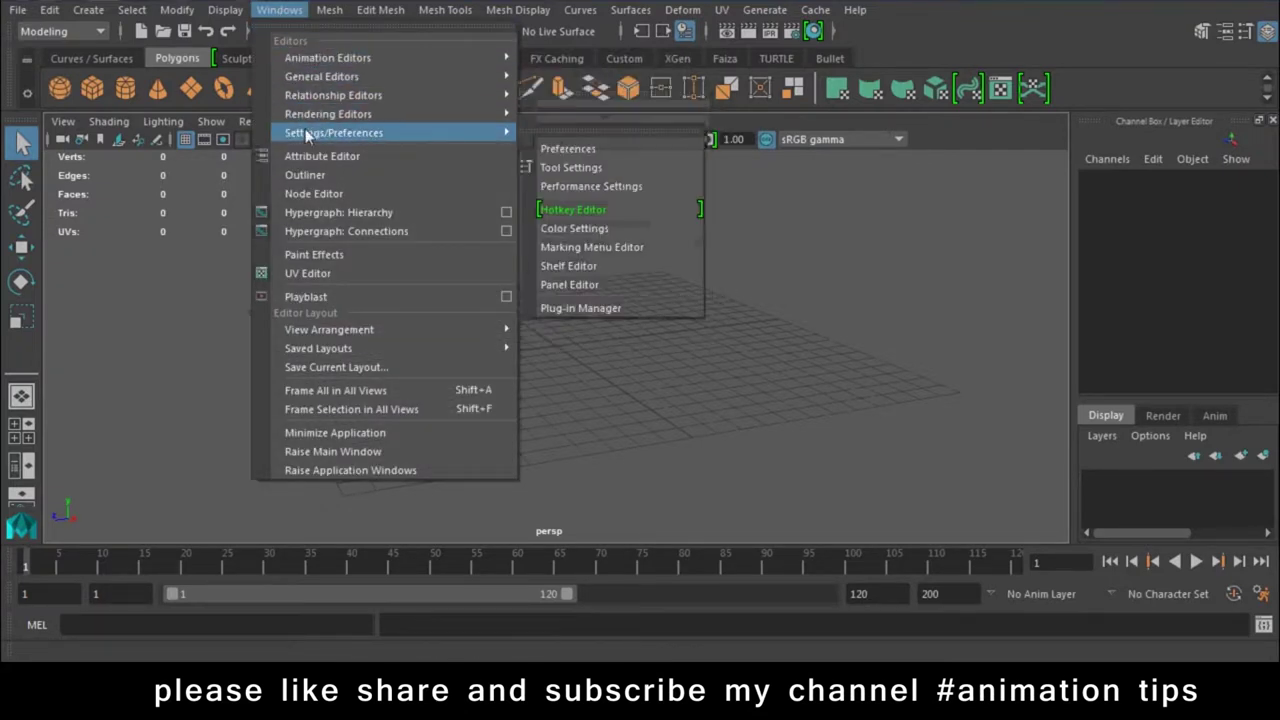
Set the undo queue to Infinite in Preferences, then show the Files/Projects settings
left_click(600, 151)
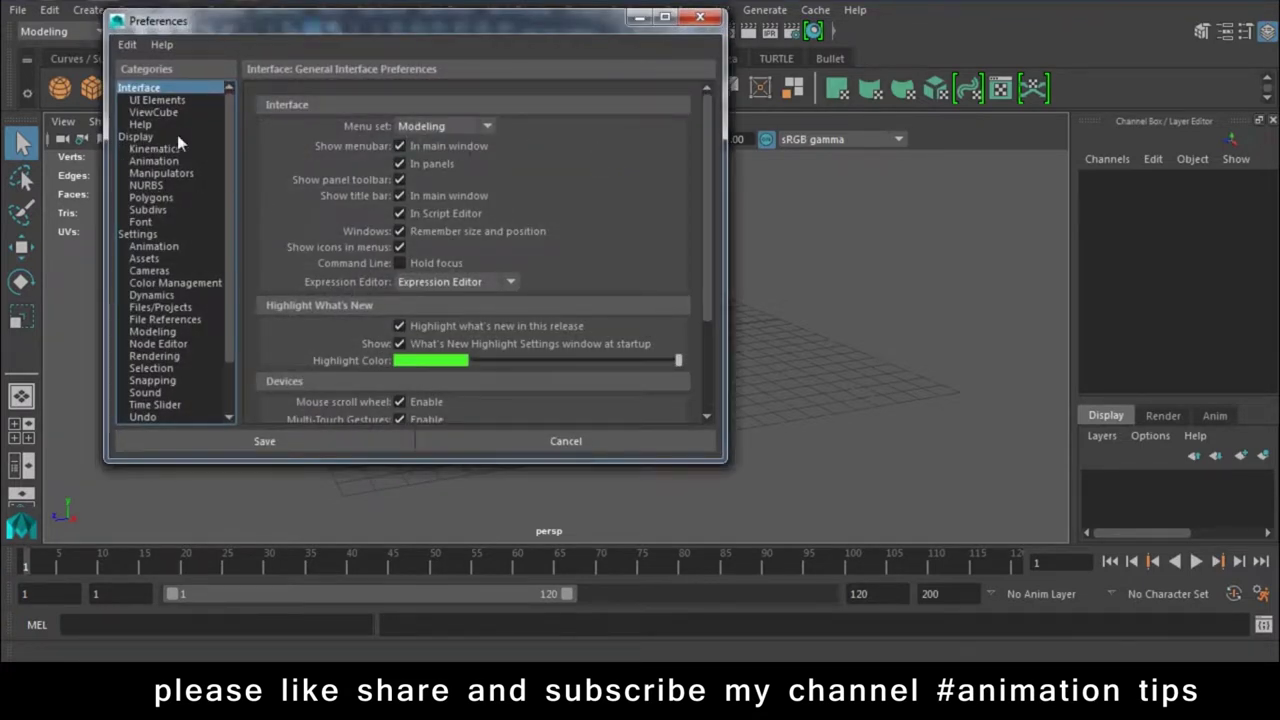
left_click_drag(227, 160, 228, 251)
left_click(145, 358)
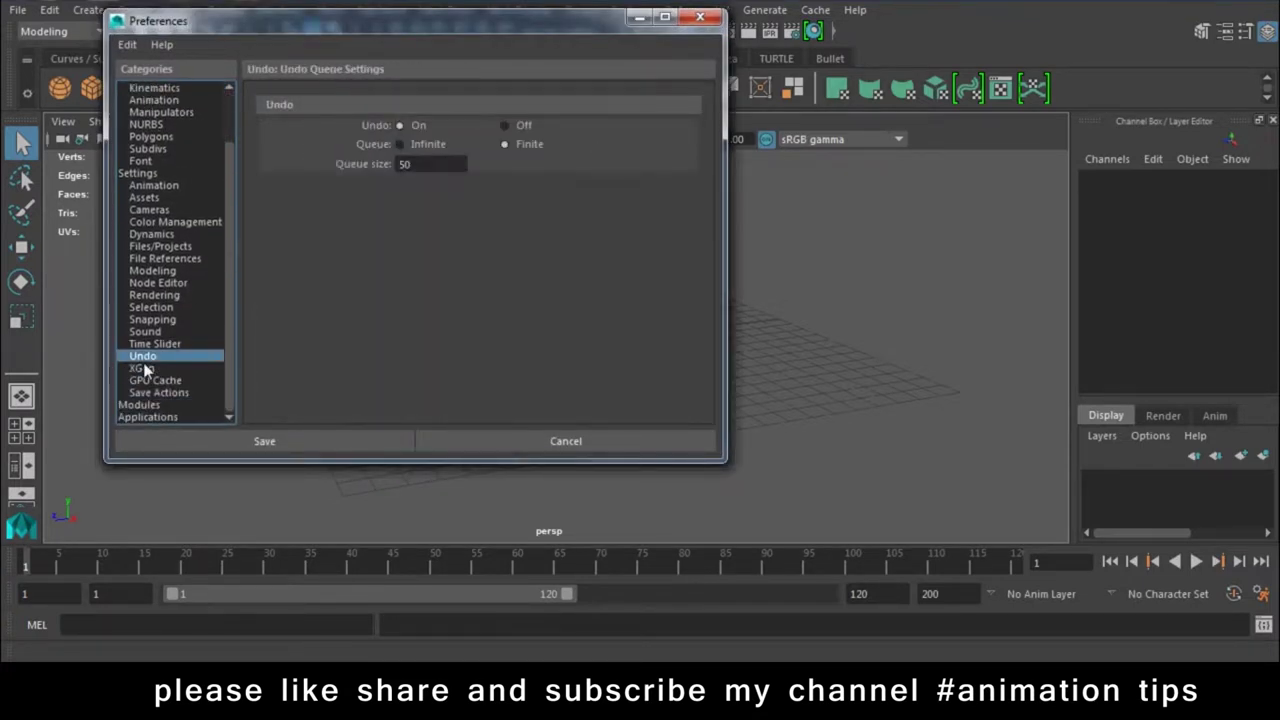
double_click(405, 165)
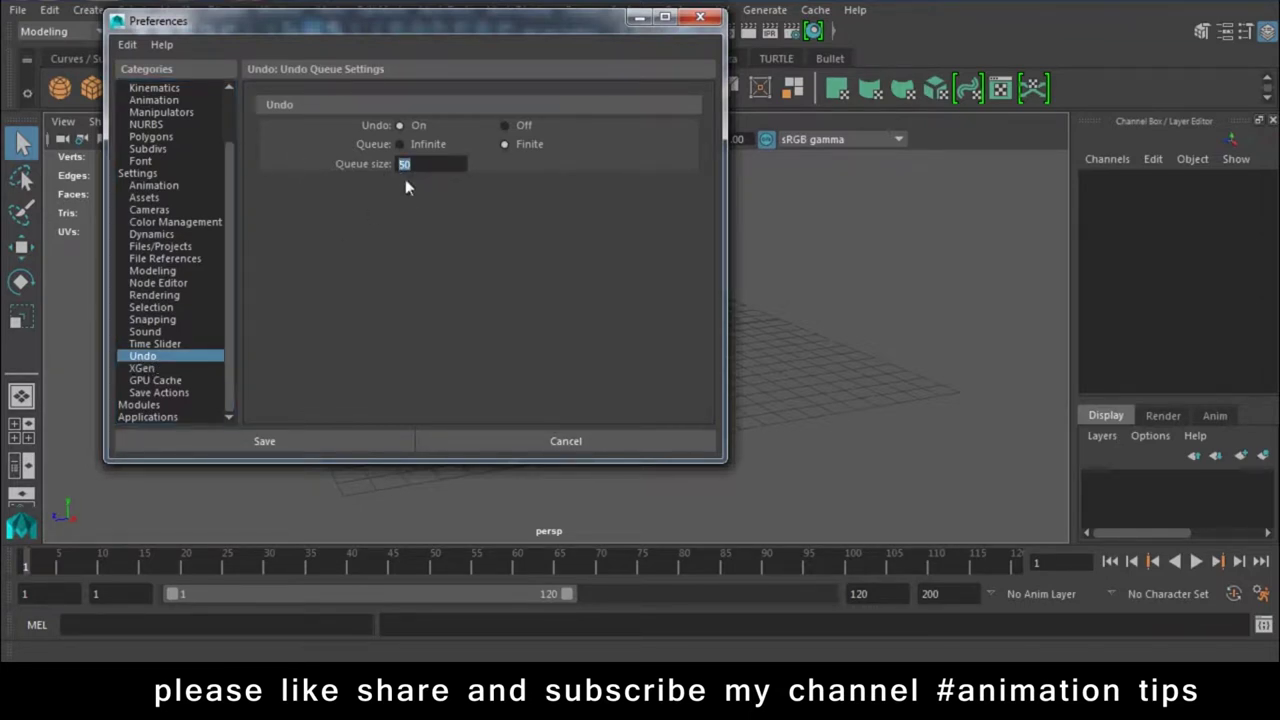
left_click(505, 126)
left_click(404, 129)
double_click(404, 165)
left_click(409, 148)
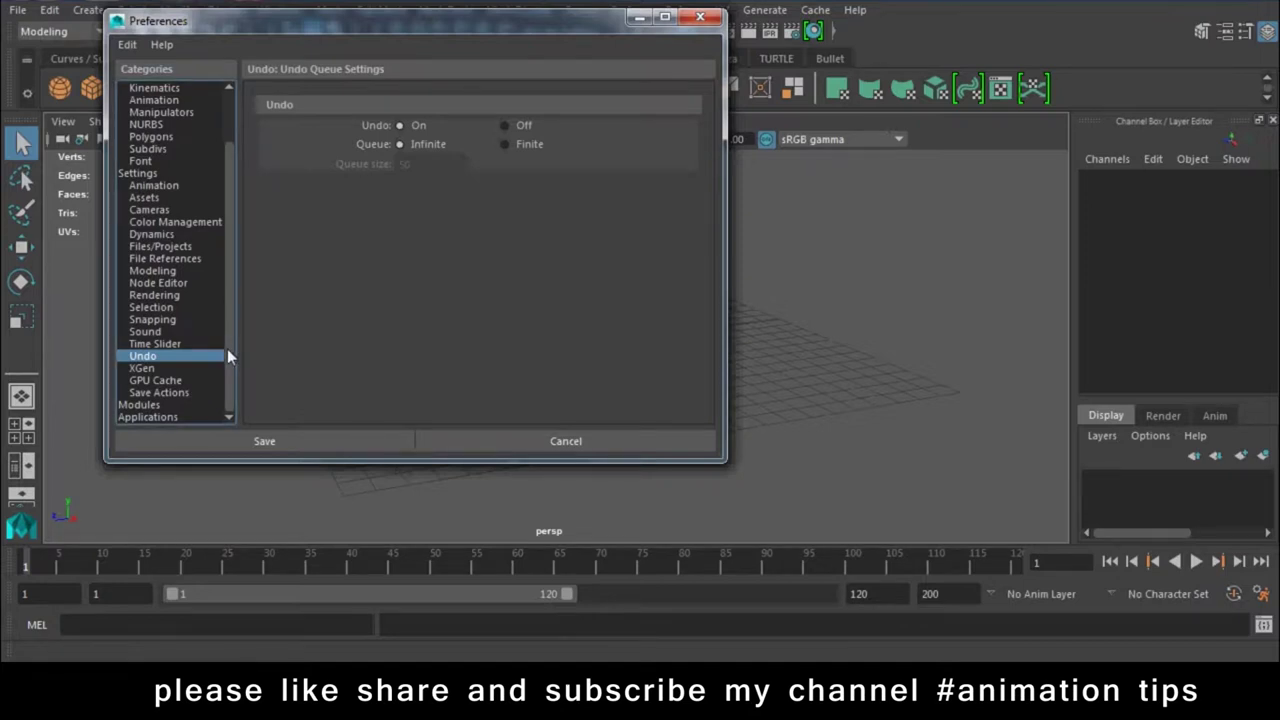
left_click(152, 246)
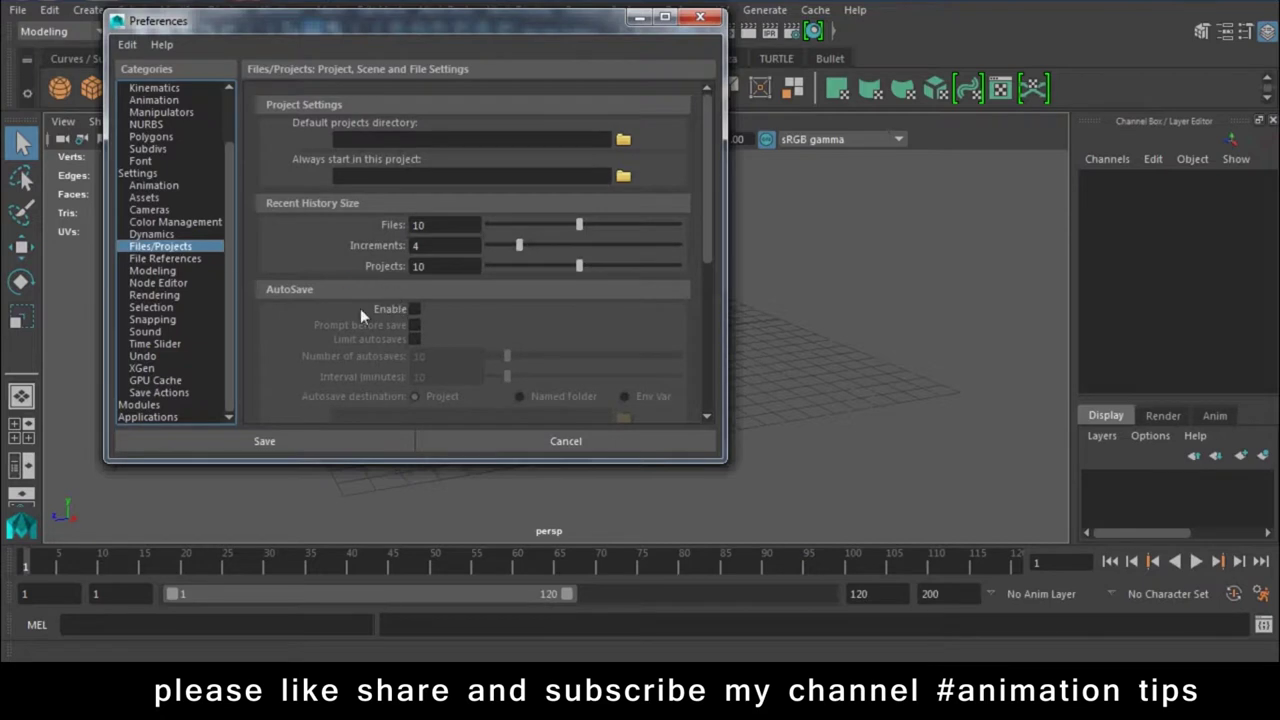
Enable AutoSave at a 10-minute interval and save the preferences
left_click(414, 310)
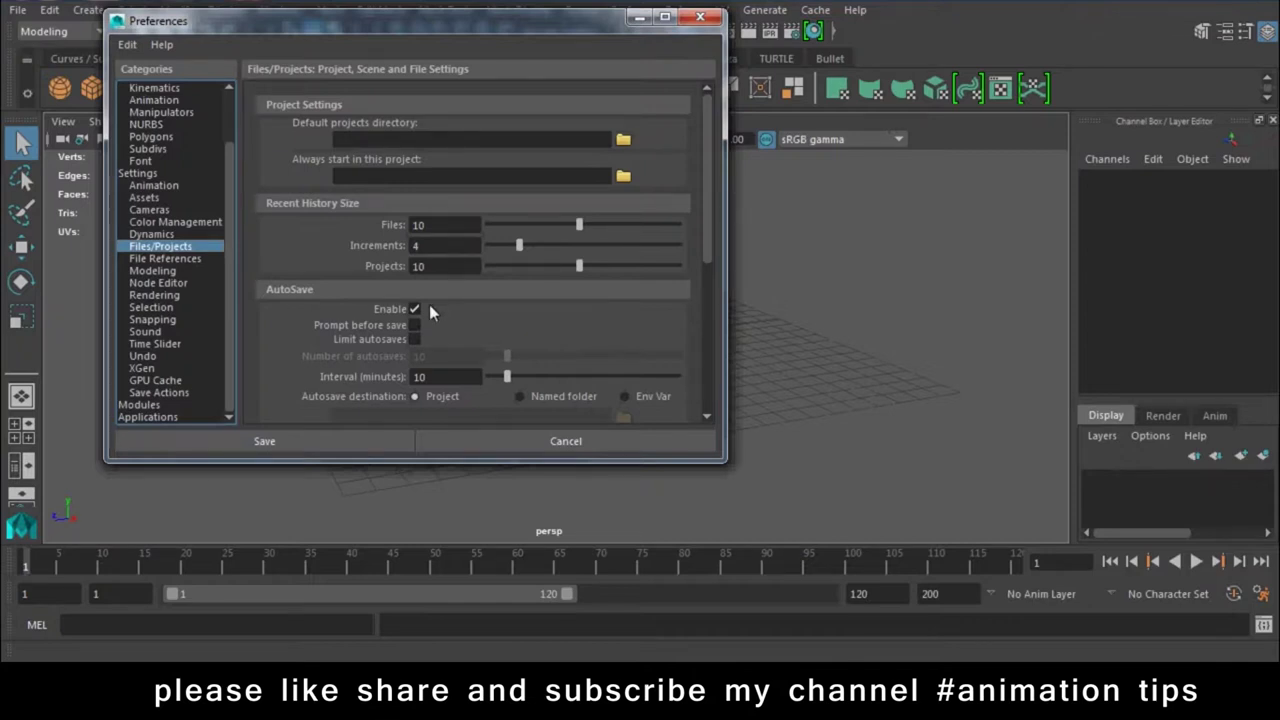
left_click(327, 440)
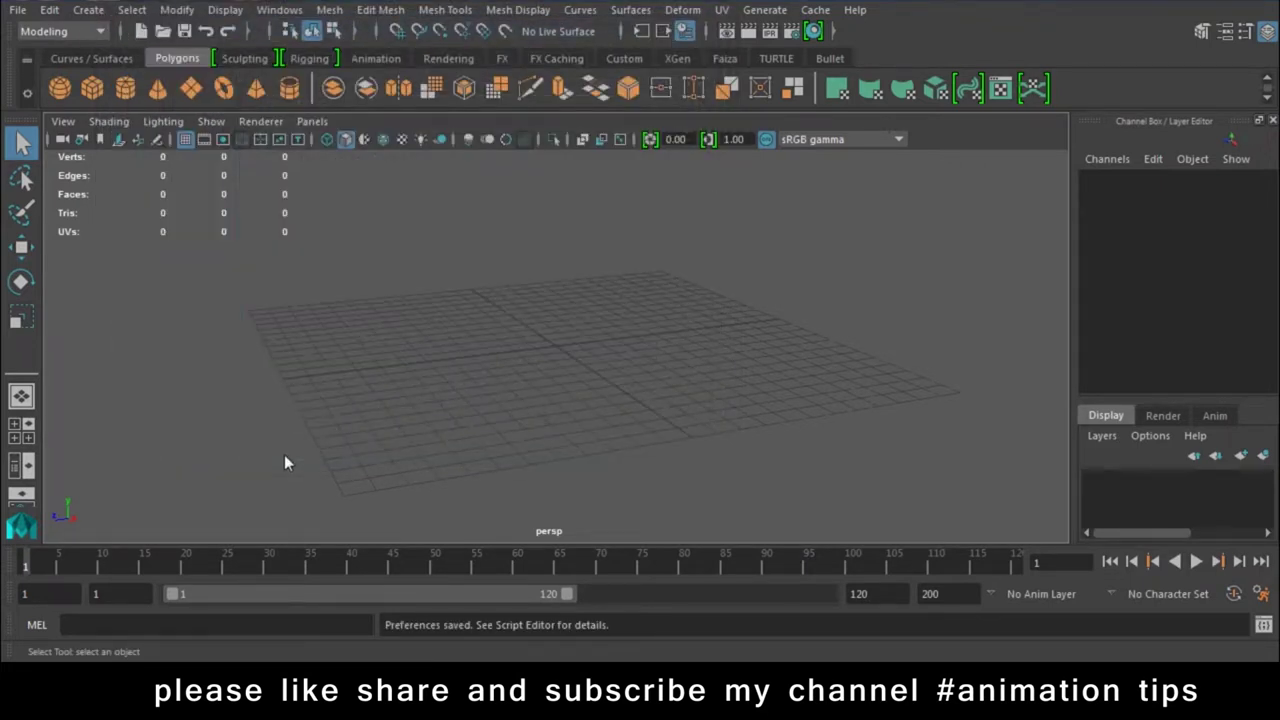
key("super")
Browse in Explorer to Documents\maya\projects\default, then return to Maya
left_click(319, 329)
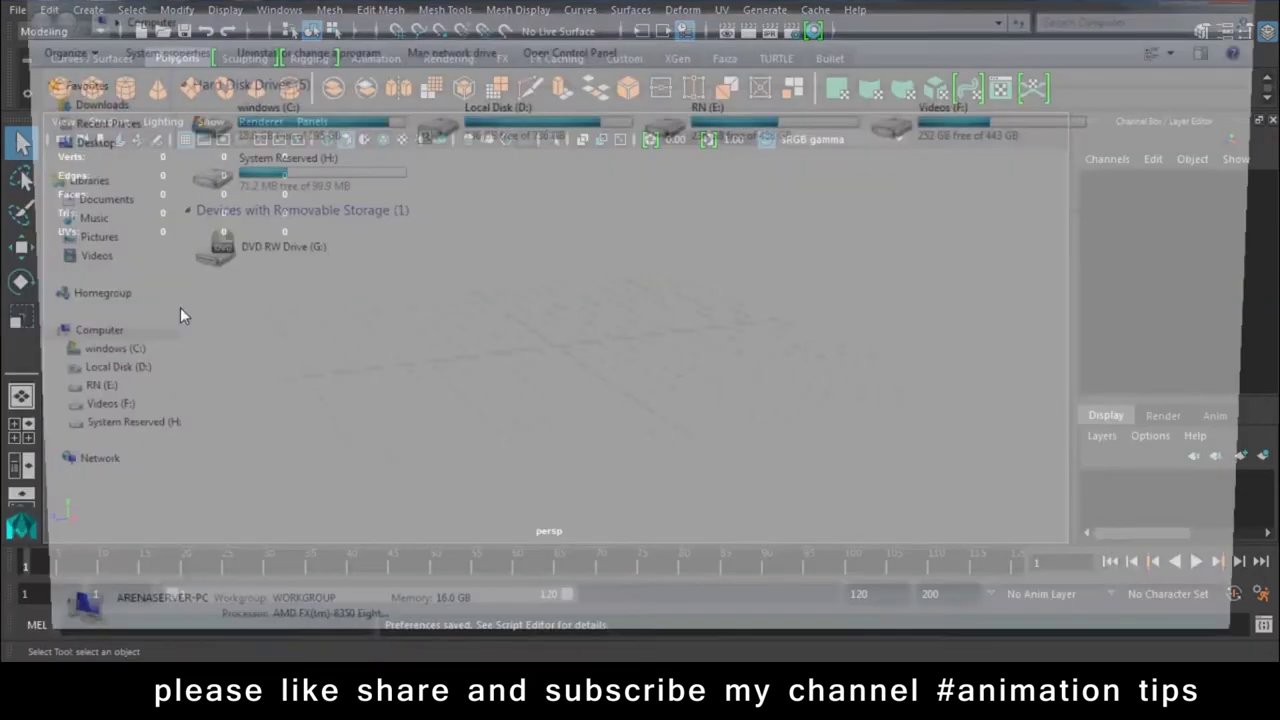
left_click(82, 200)
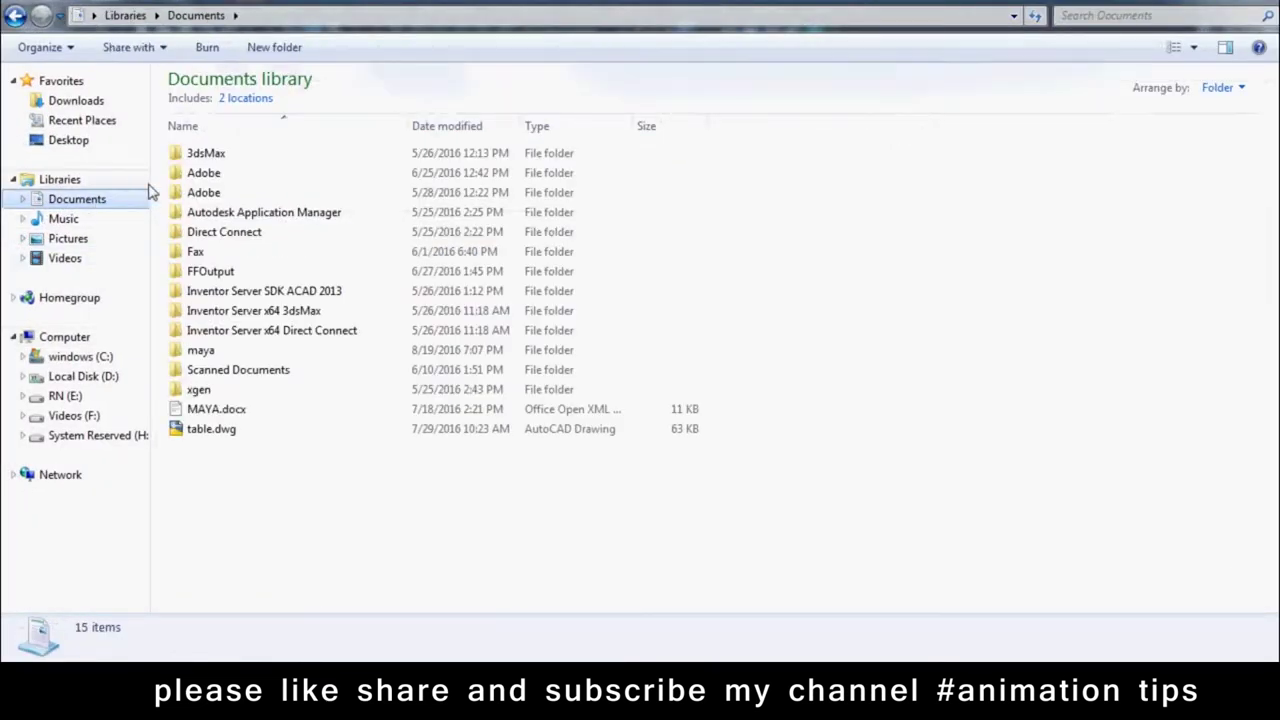
left_click(210, 352)
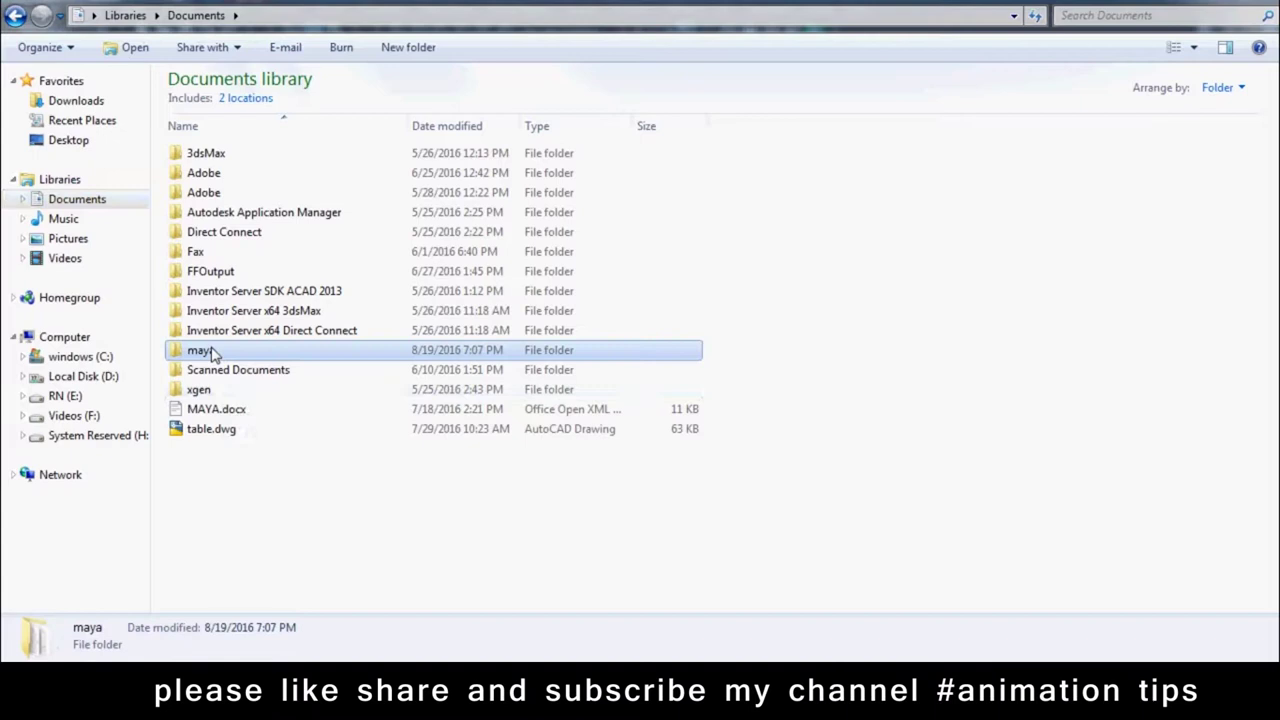
double_click(210, 352)
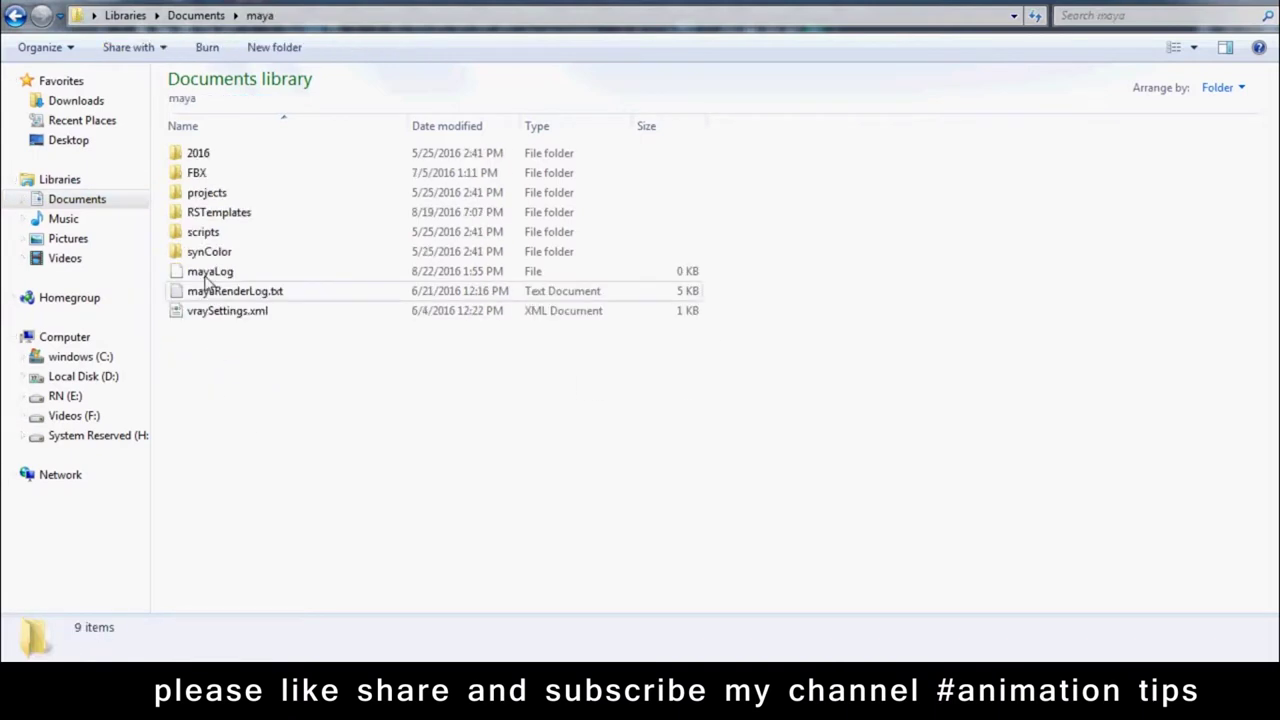
double_click(210, 193)
double_click(205, 155)
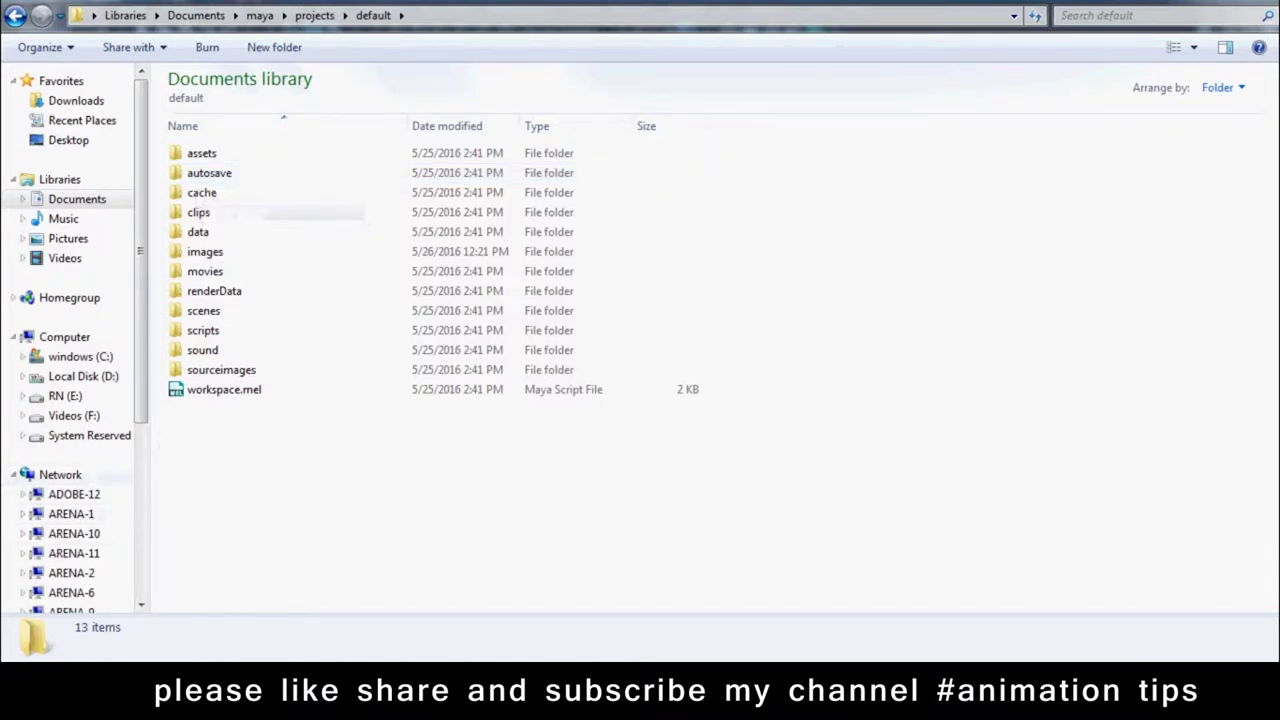
left_click(340, 569)
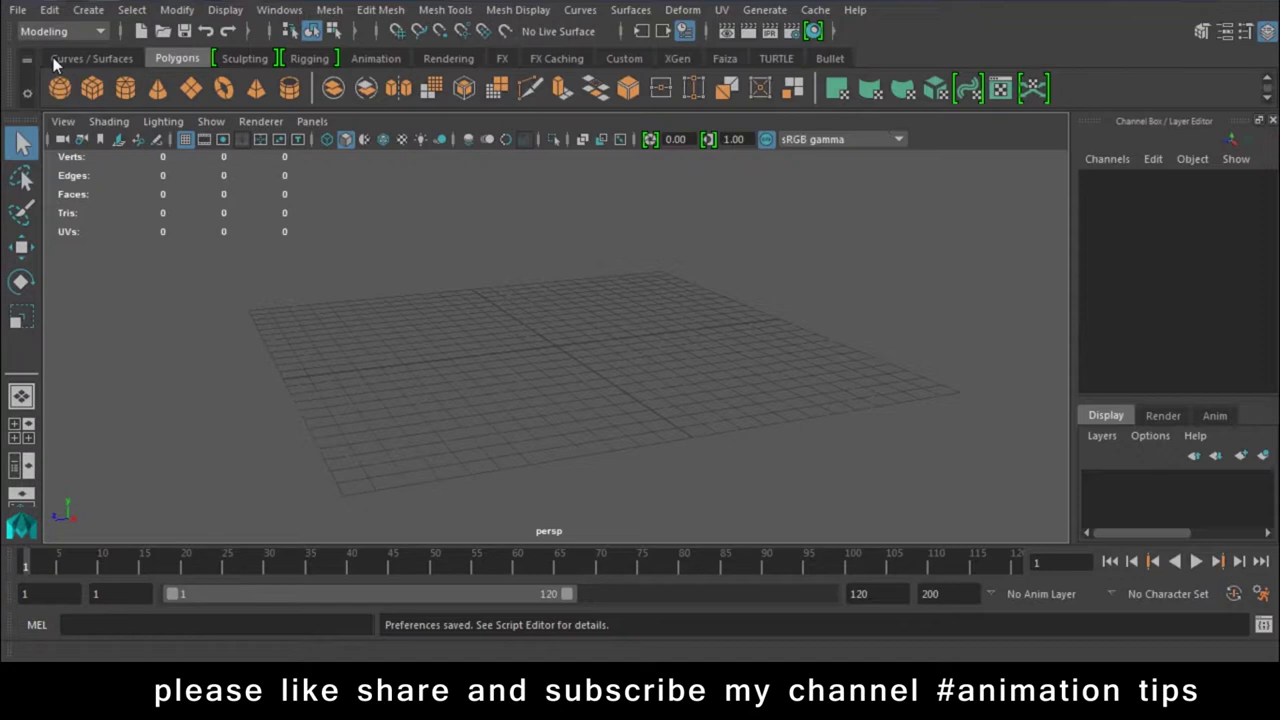
left_click(18, 10)
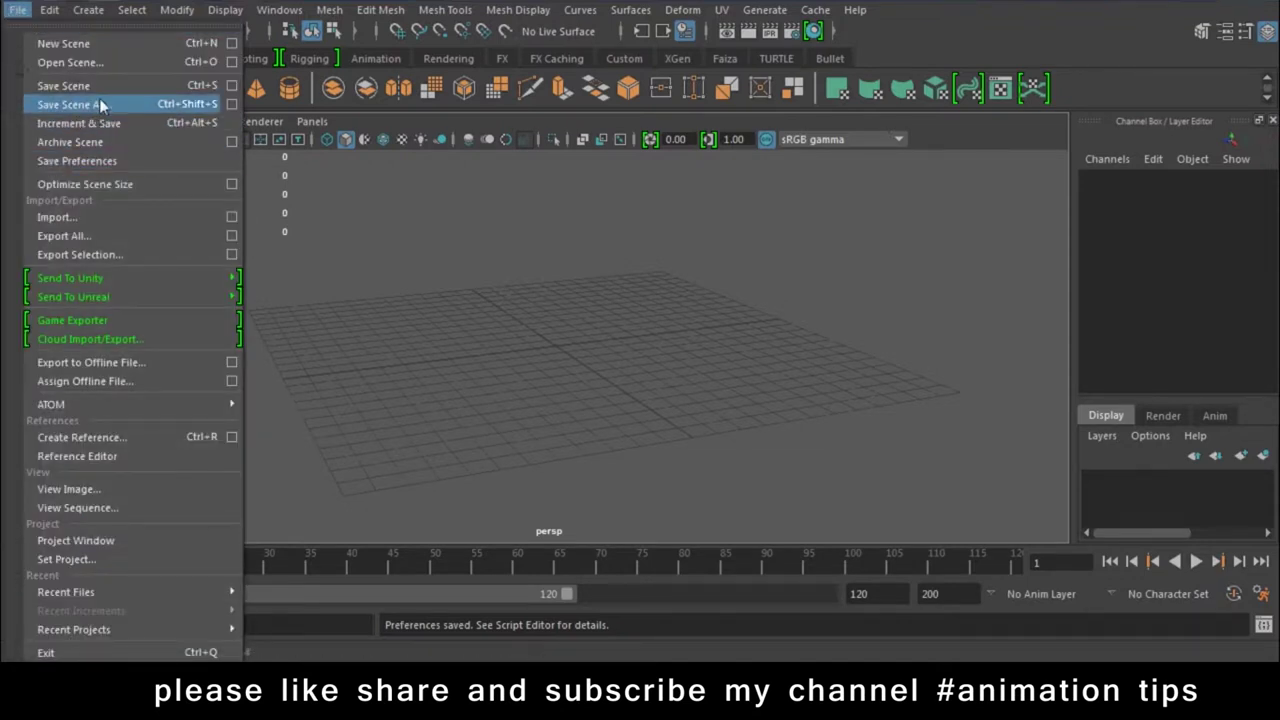
left_click(99, 102)
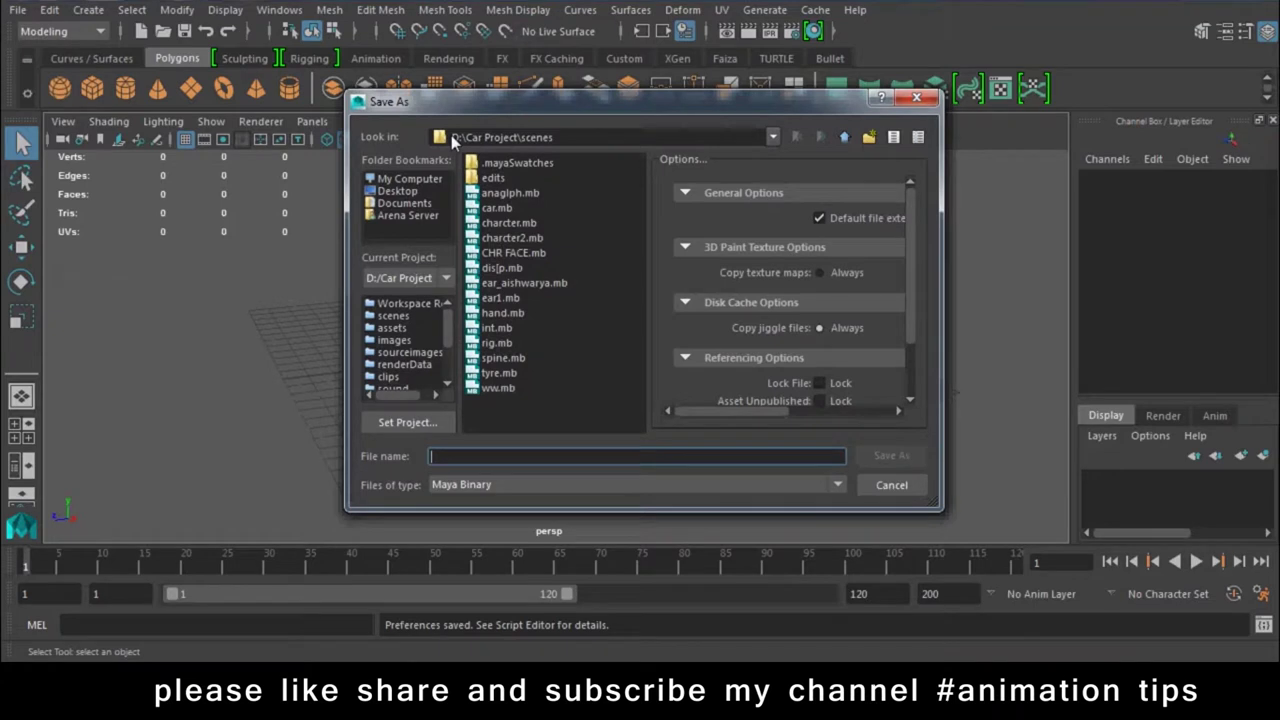
left_click_drag(456, 138, 614, 141)
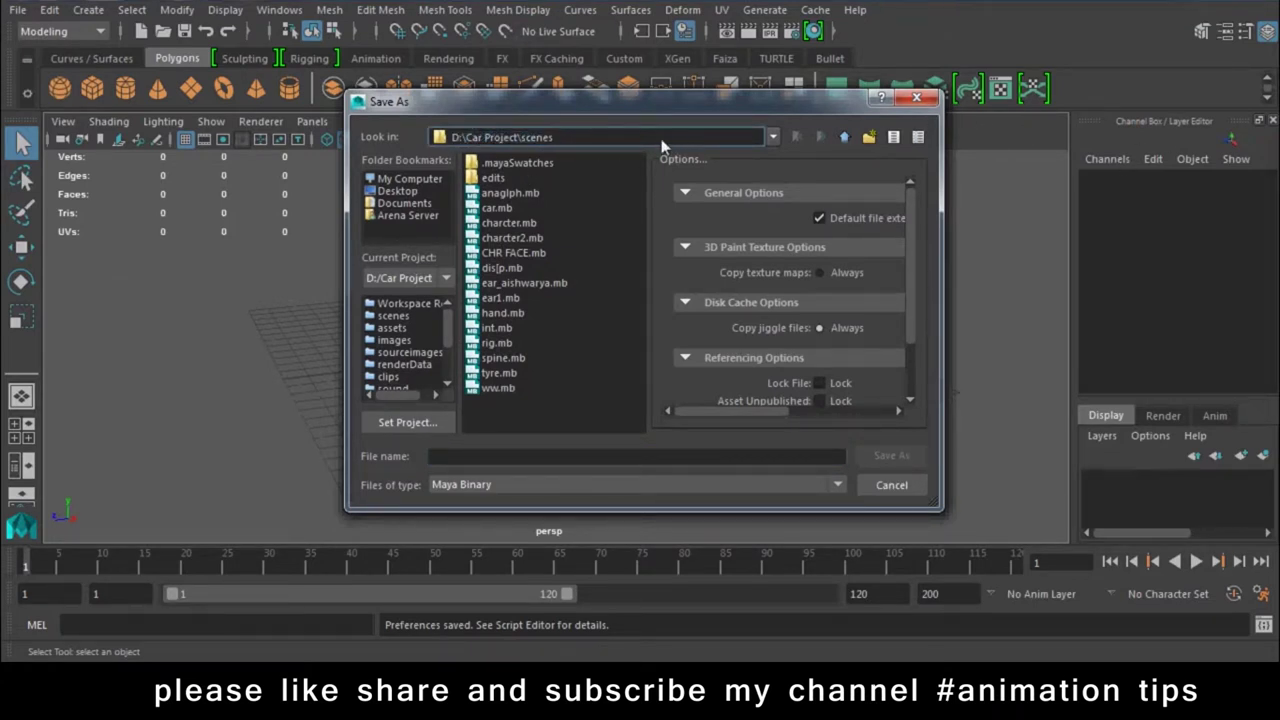
left_click(472, 136)
left_click_drag(465, 137, 587, 137)
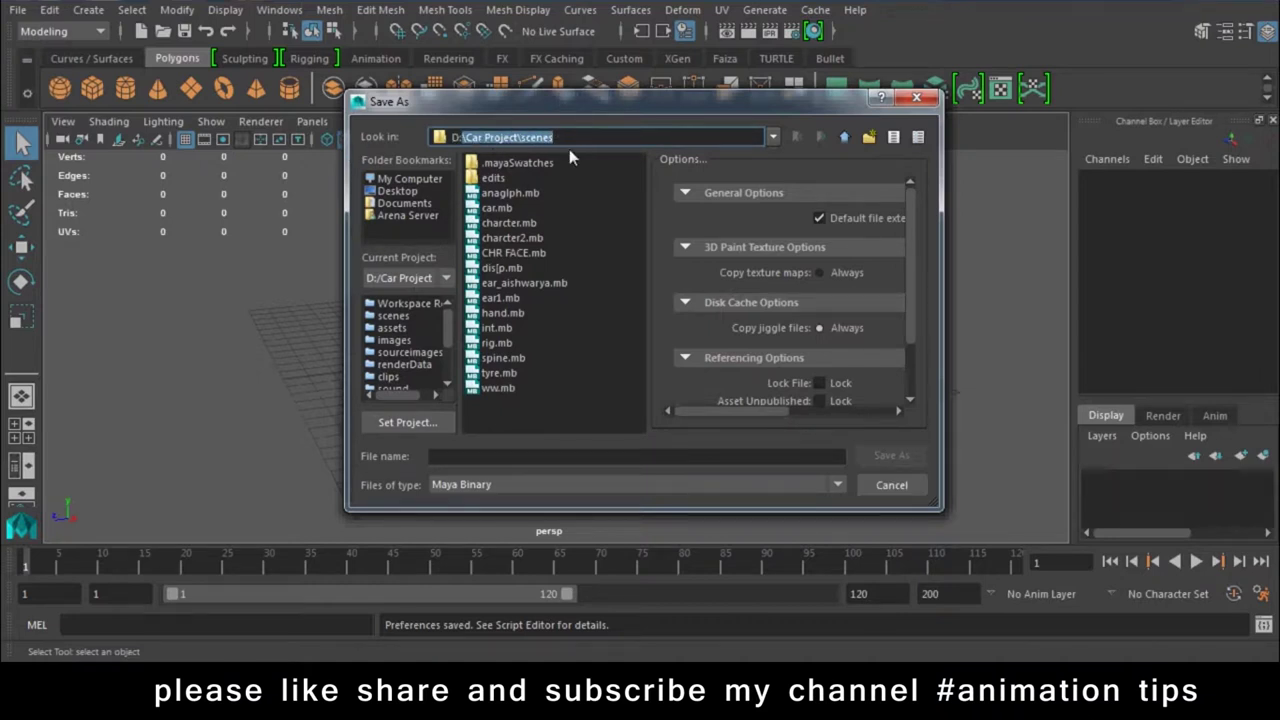
left_click(935, 101)
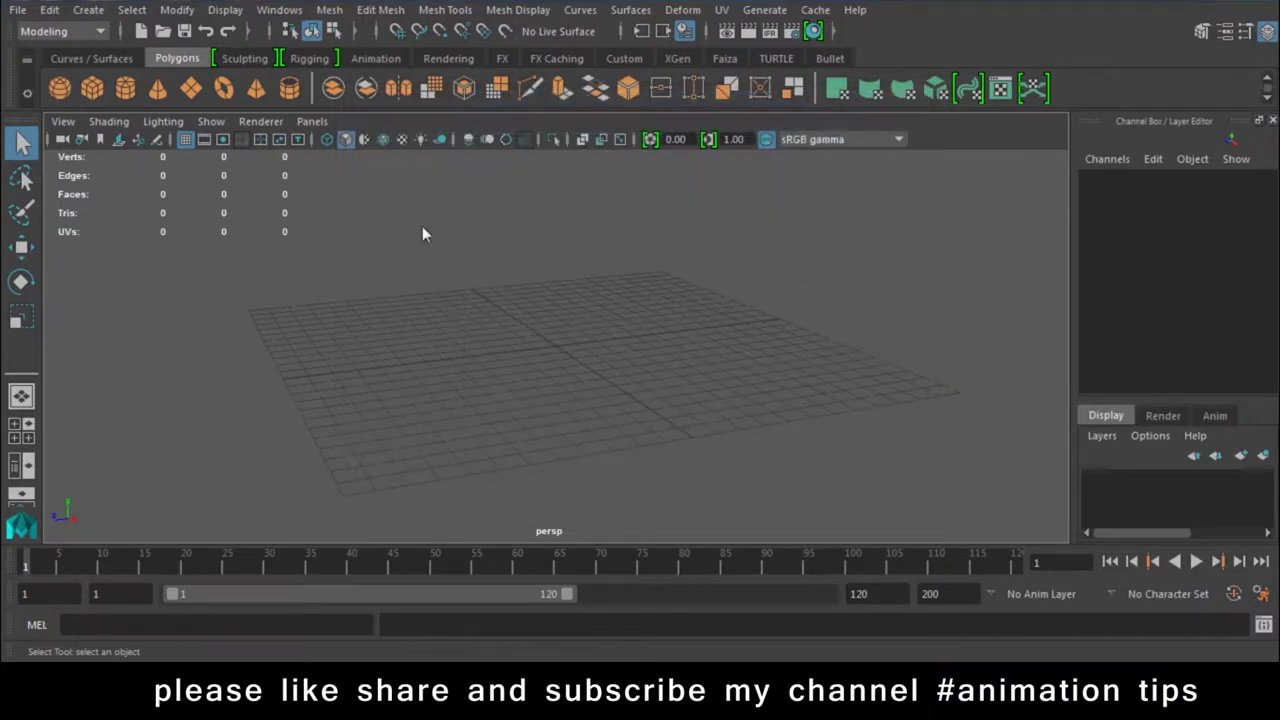
Choose Set Project from the File menu to pick a project folder
left_click(16, 12)
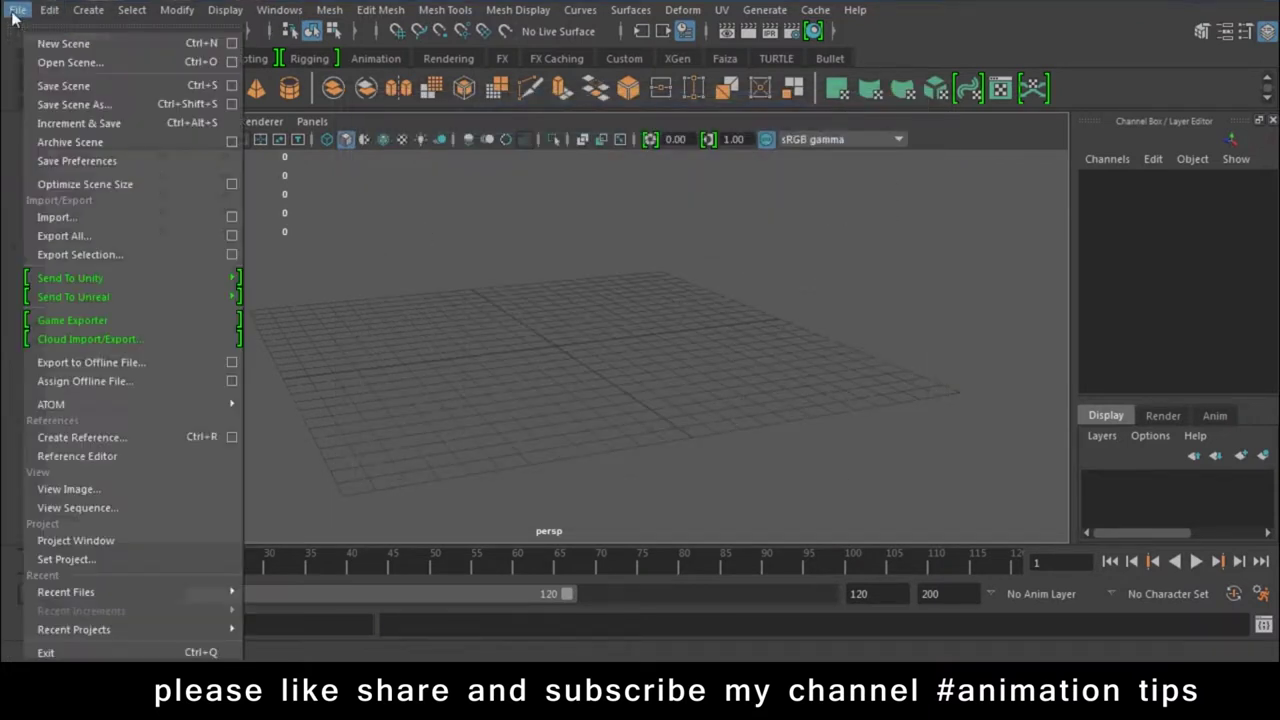
left_click(727, 280)
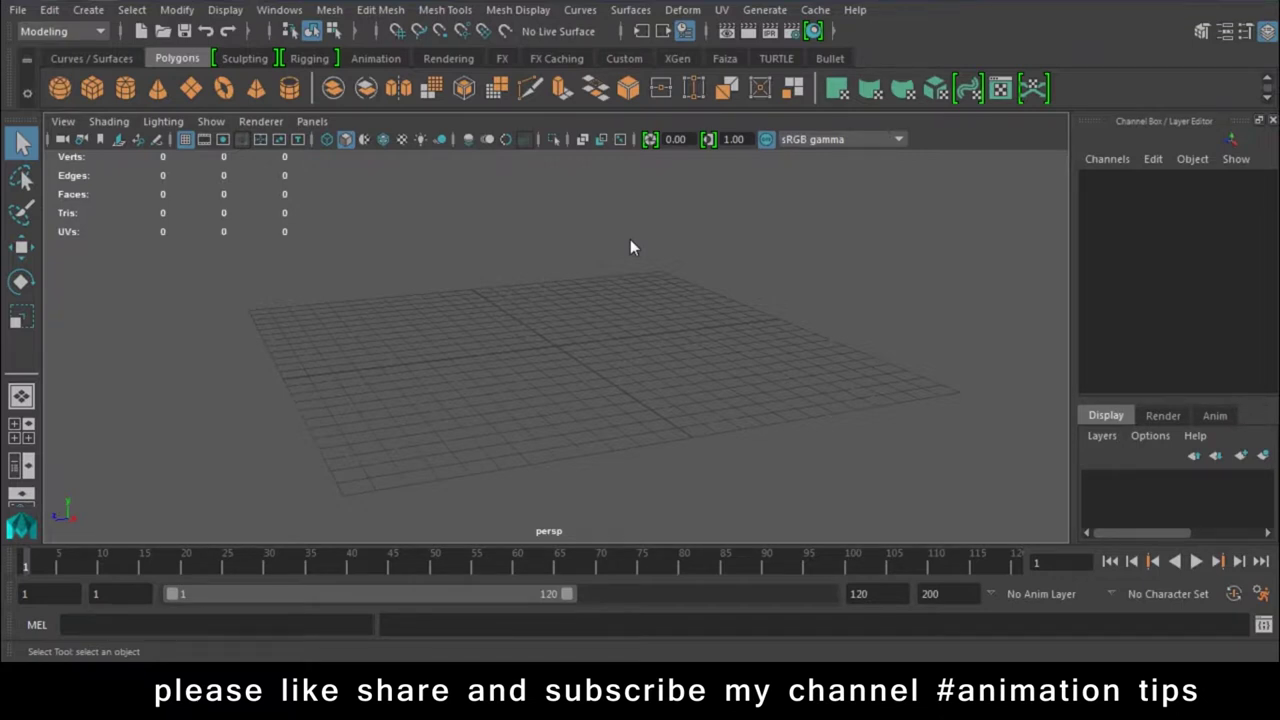
left_click(17, 11)
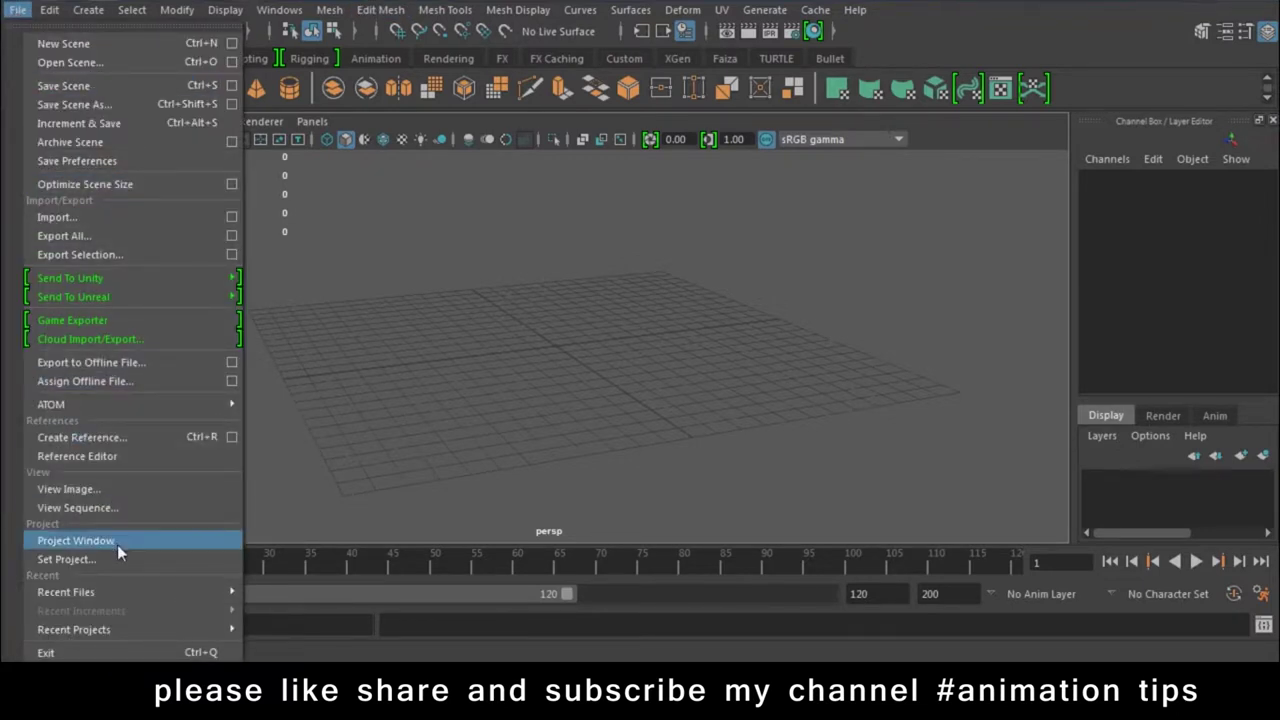
left_click(66, 560)
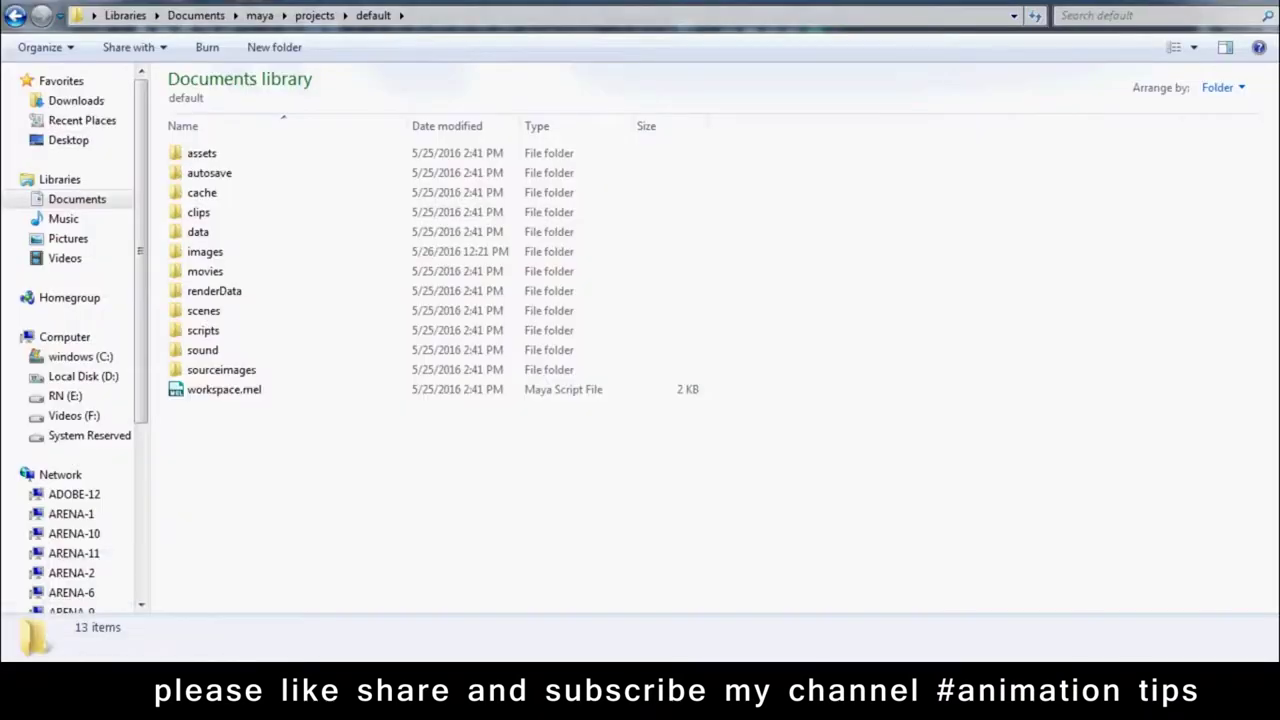
Create a new folder named Batch on the RN (E:) drive, then switch back to Maya
left_click(79, 398)
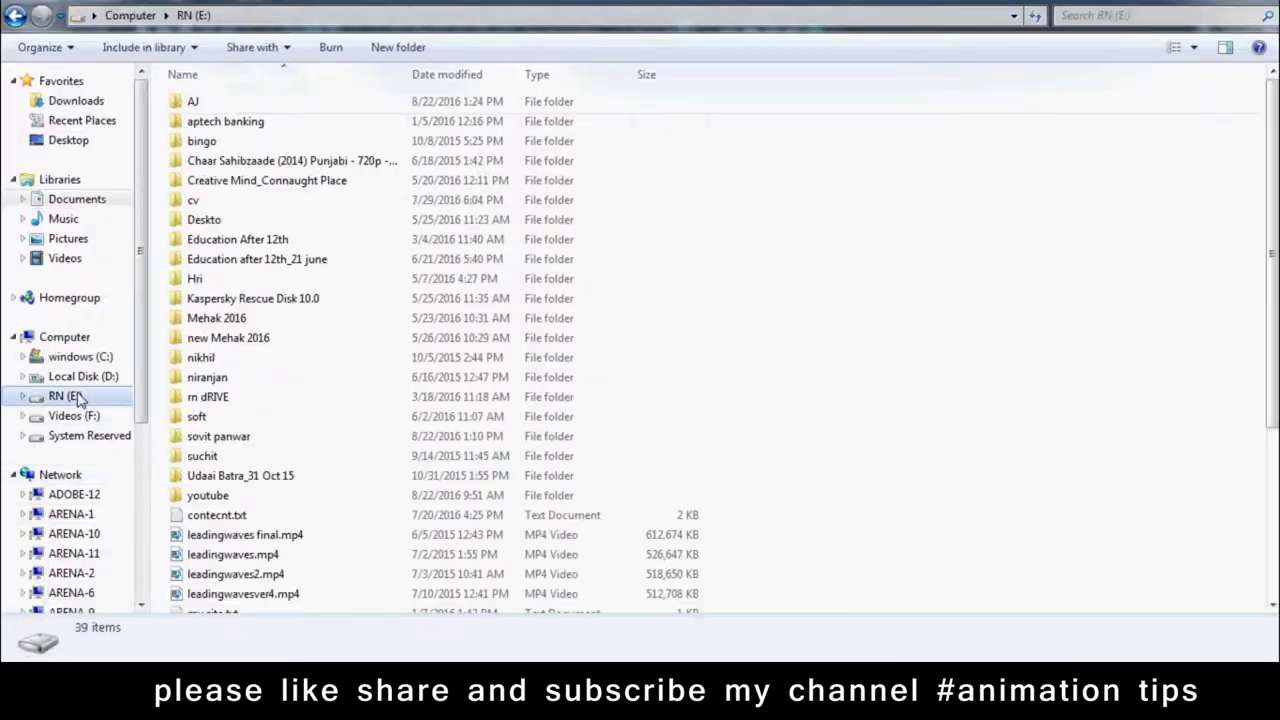
left_click(400, 50)
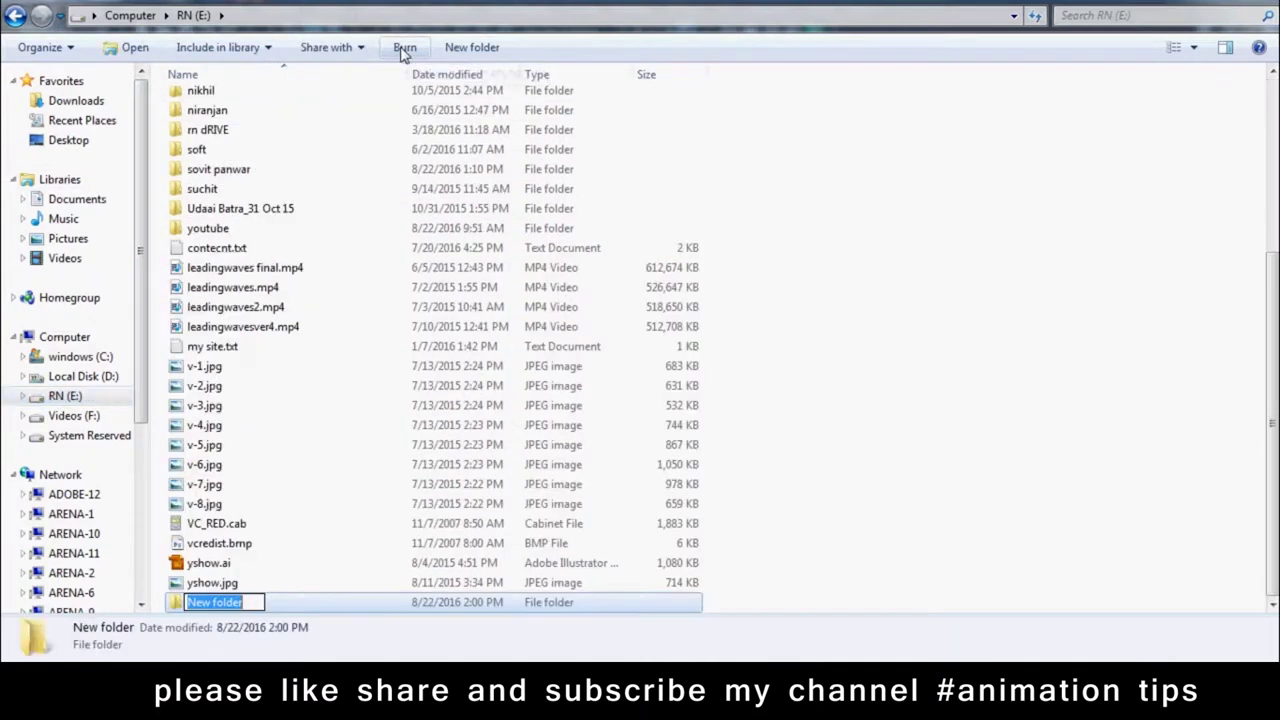
type("Batch")
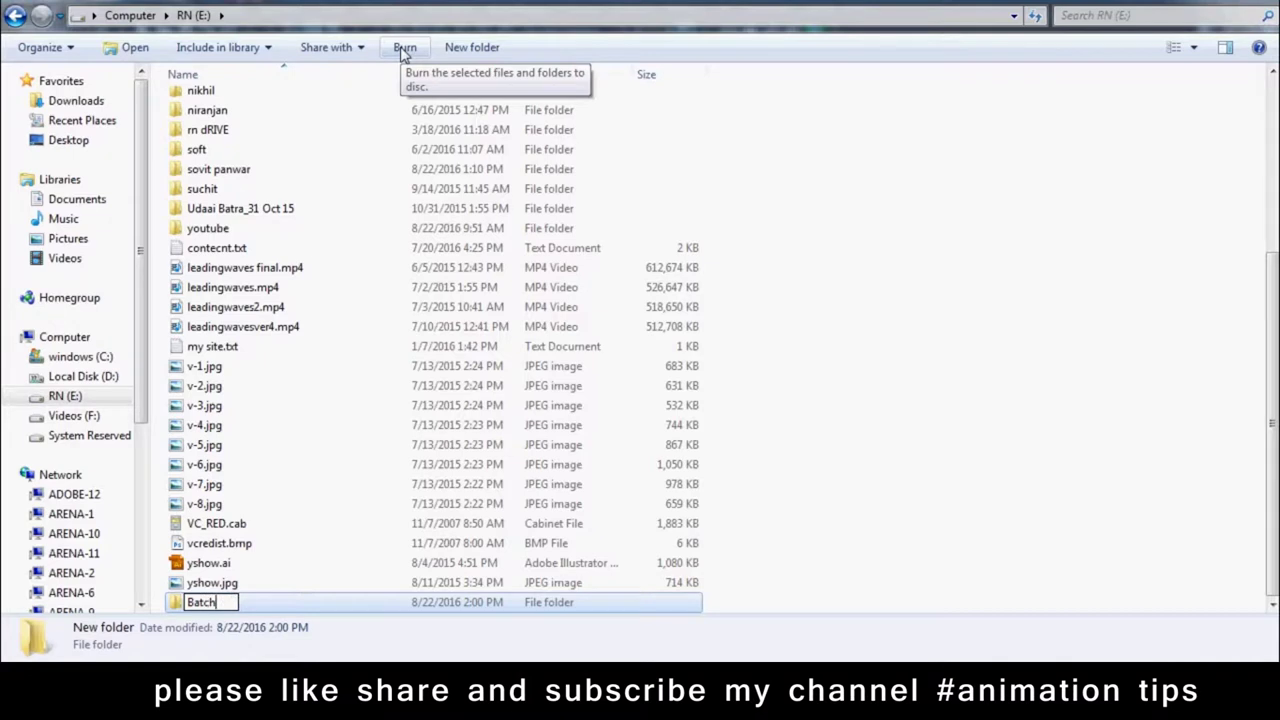
key("Return")
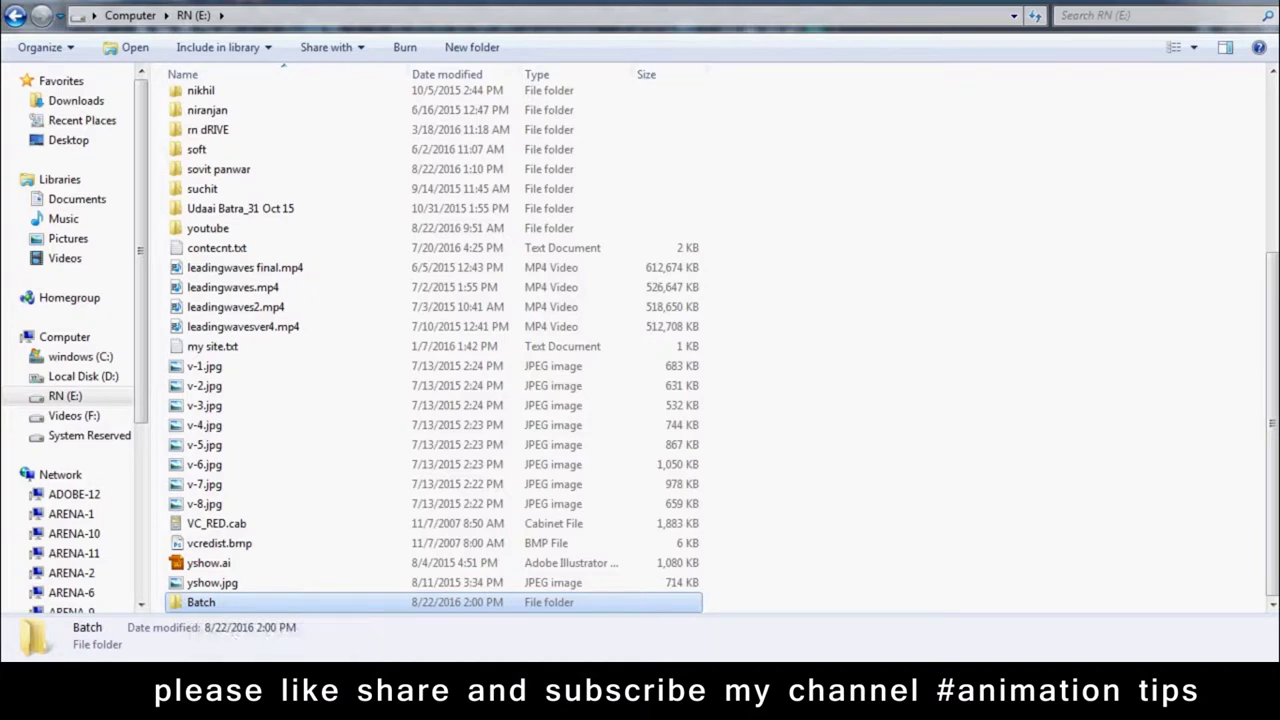
left_click(259, 700)
left_click(352, 590)
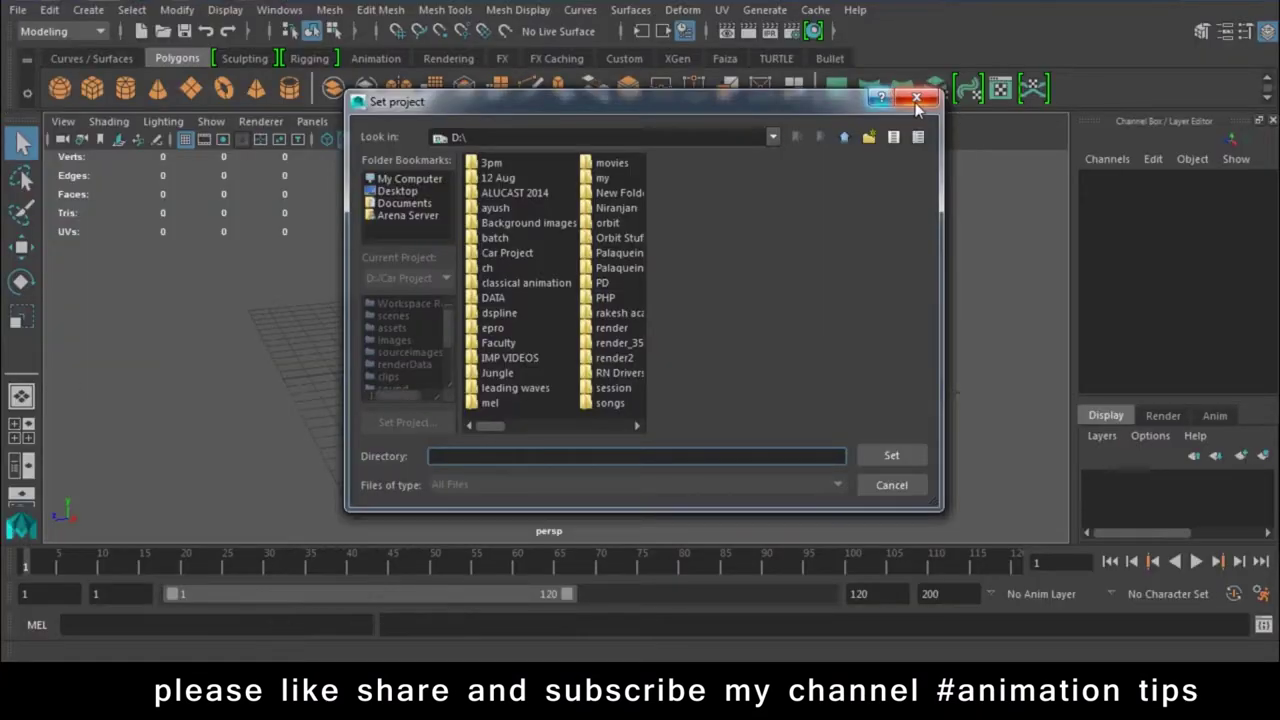
Select E:\Batch as the project, then cancel the missing-workspace prompt
left_click(930, 93)
left_click(18, 10)
left_click(67, 557)
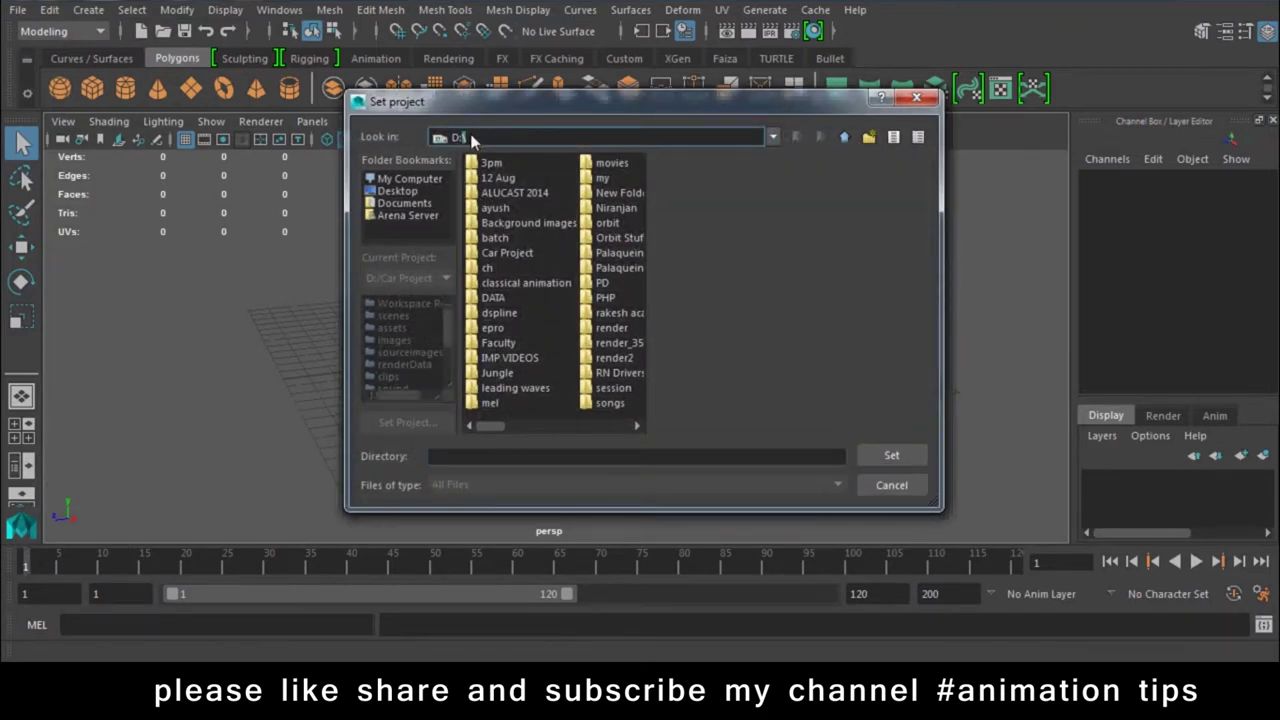
left_click(772, 138)
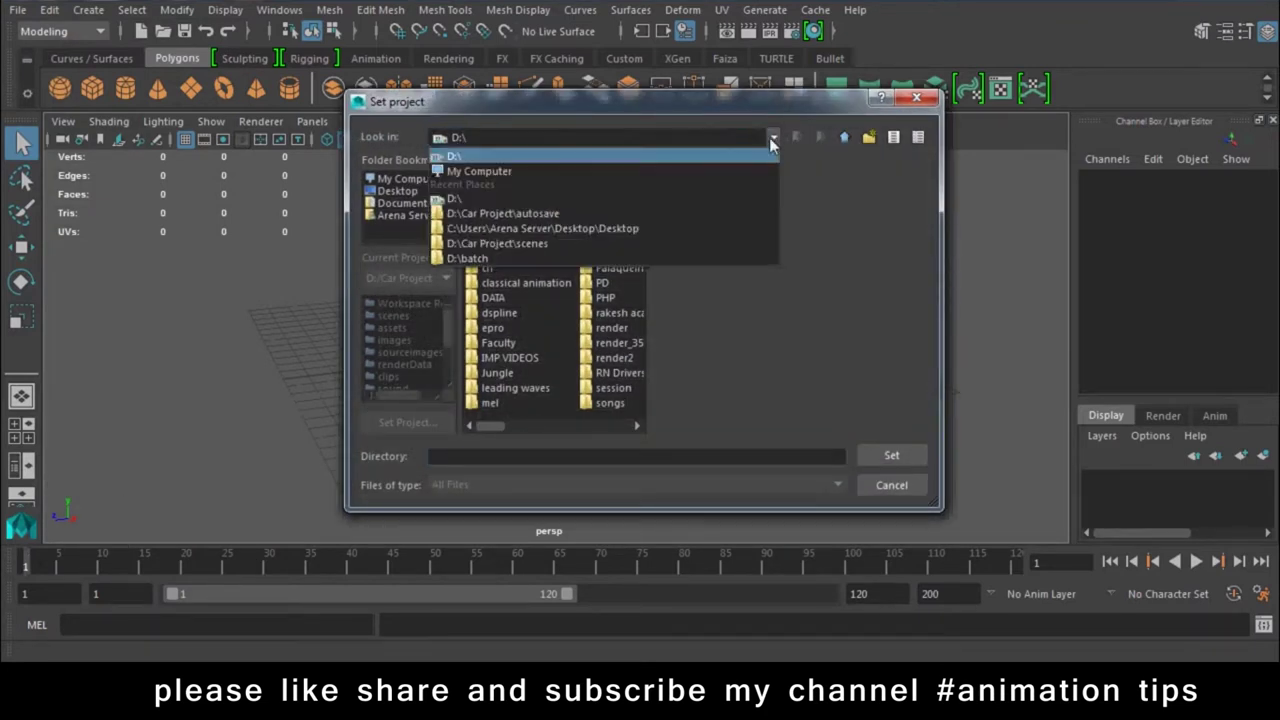
left_click(507, 170)
double_click(490, 193)
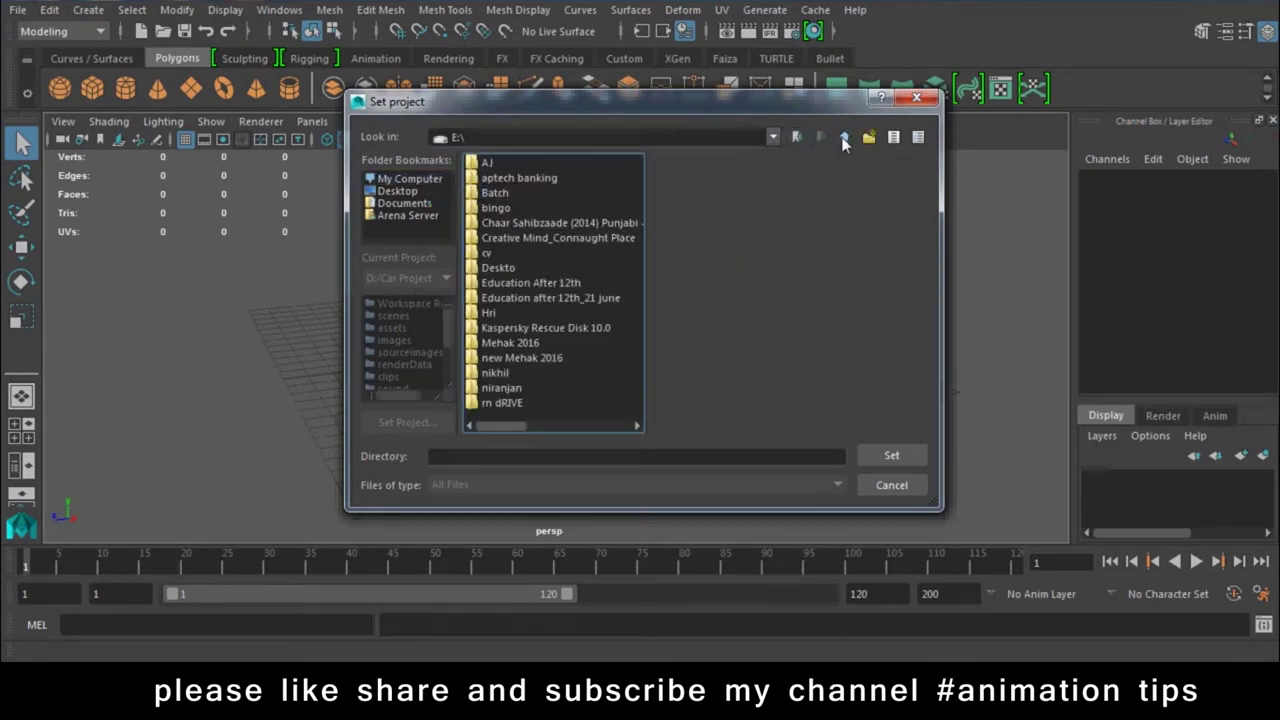
left_click(492, 194)
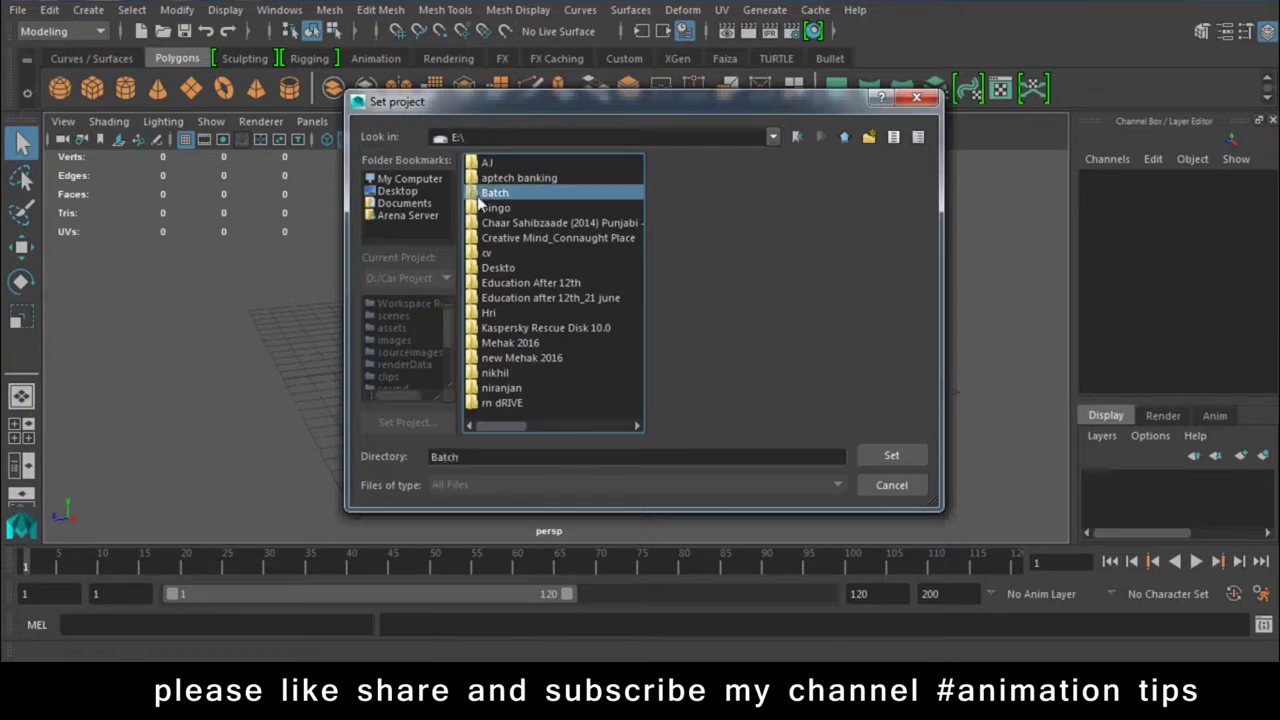
left_click(893, 456)
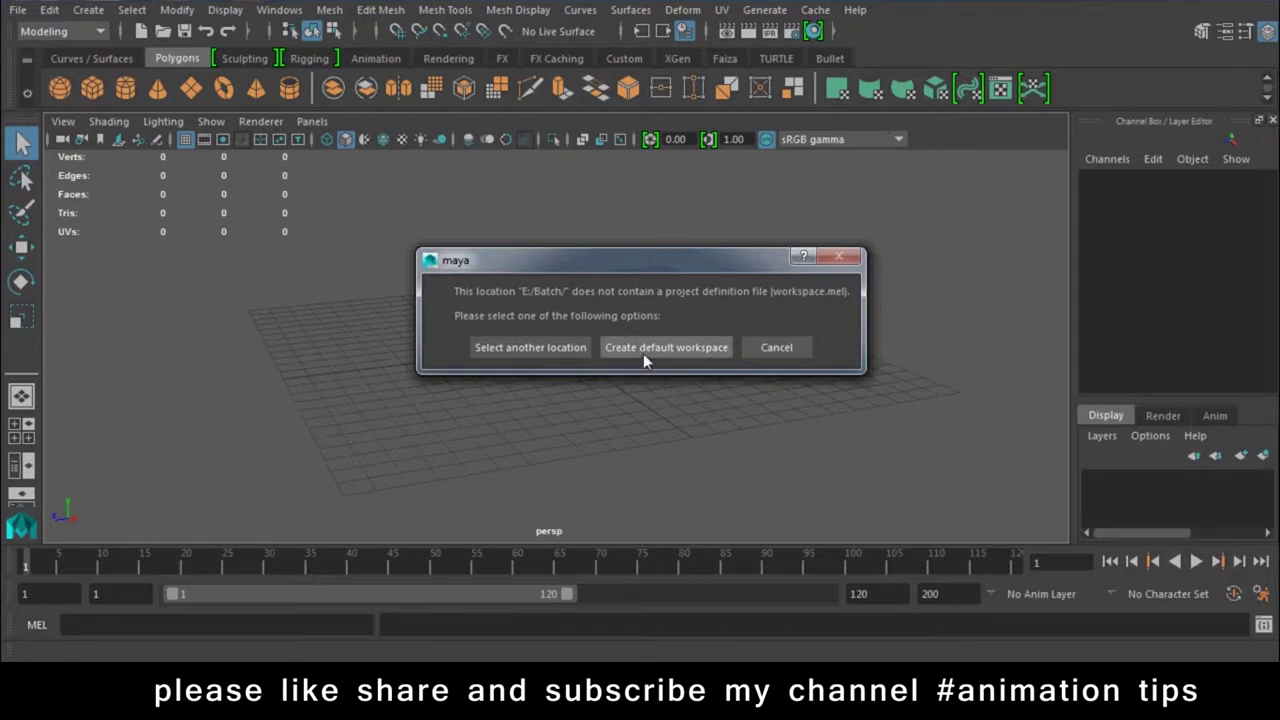
left_click(781, 353)
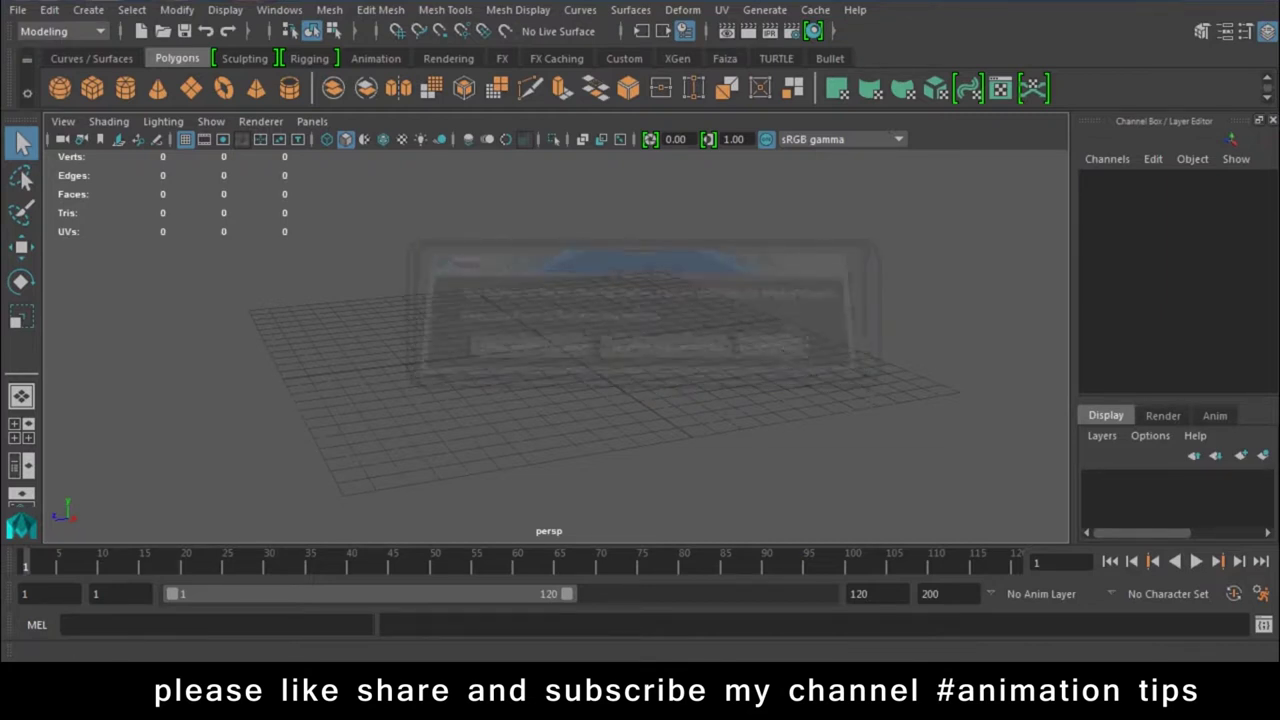
Set E:\Batch as the project and create a default workspace in it
left_click(18, 10)
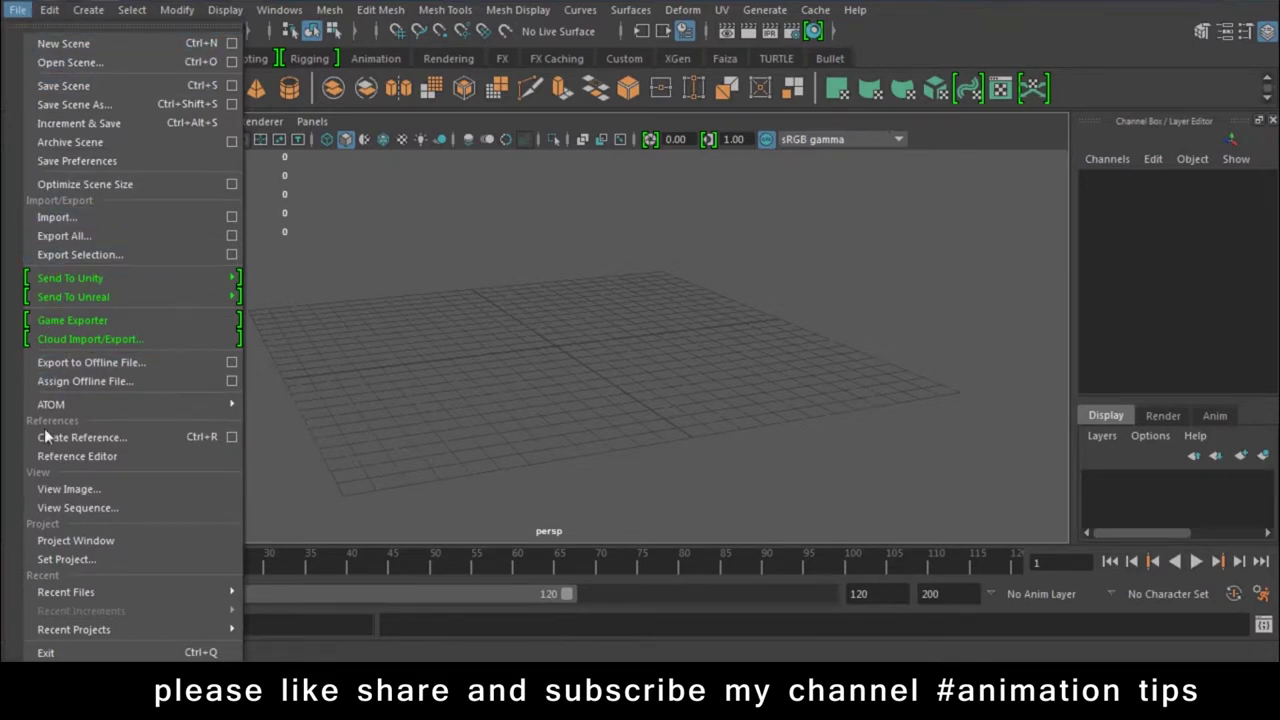
left_click(53, 562)
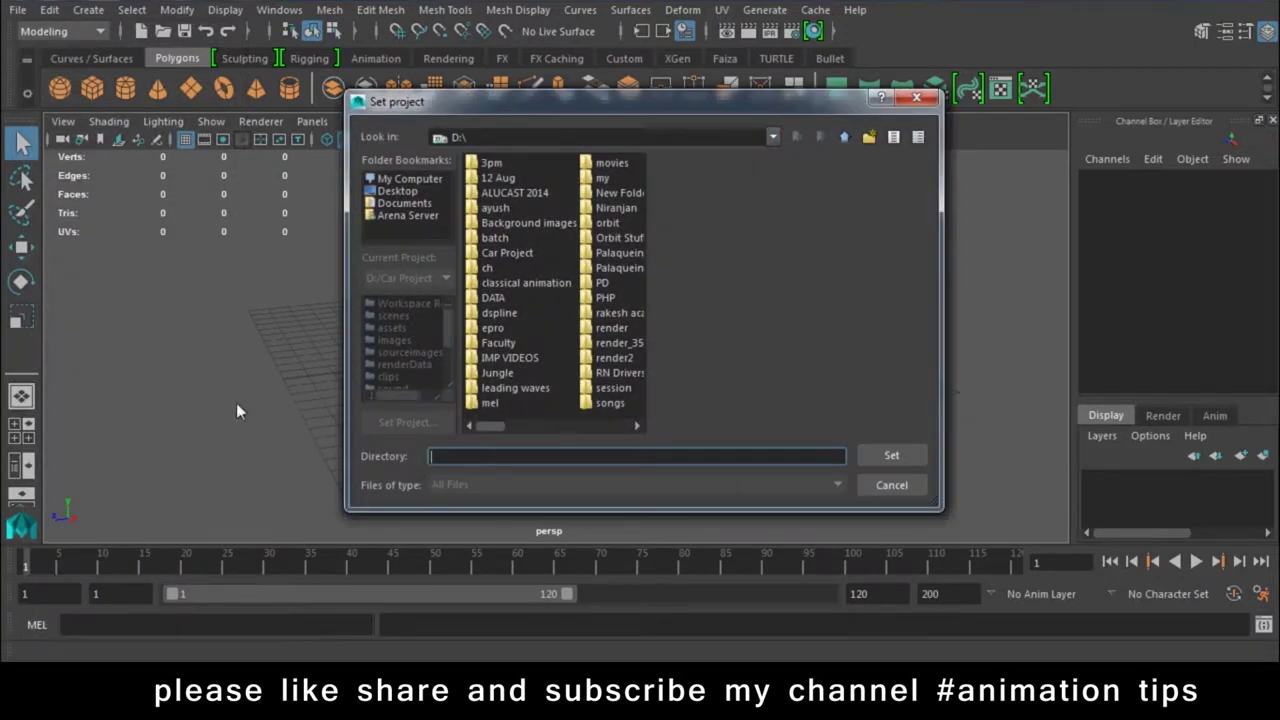
left_click(416, 180)
double_click(494, 192)
left_click(497, 197)
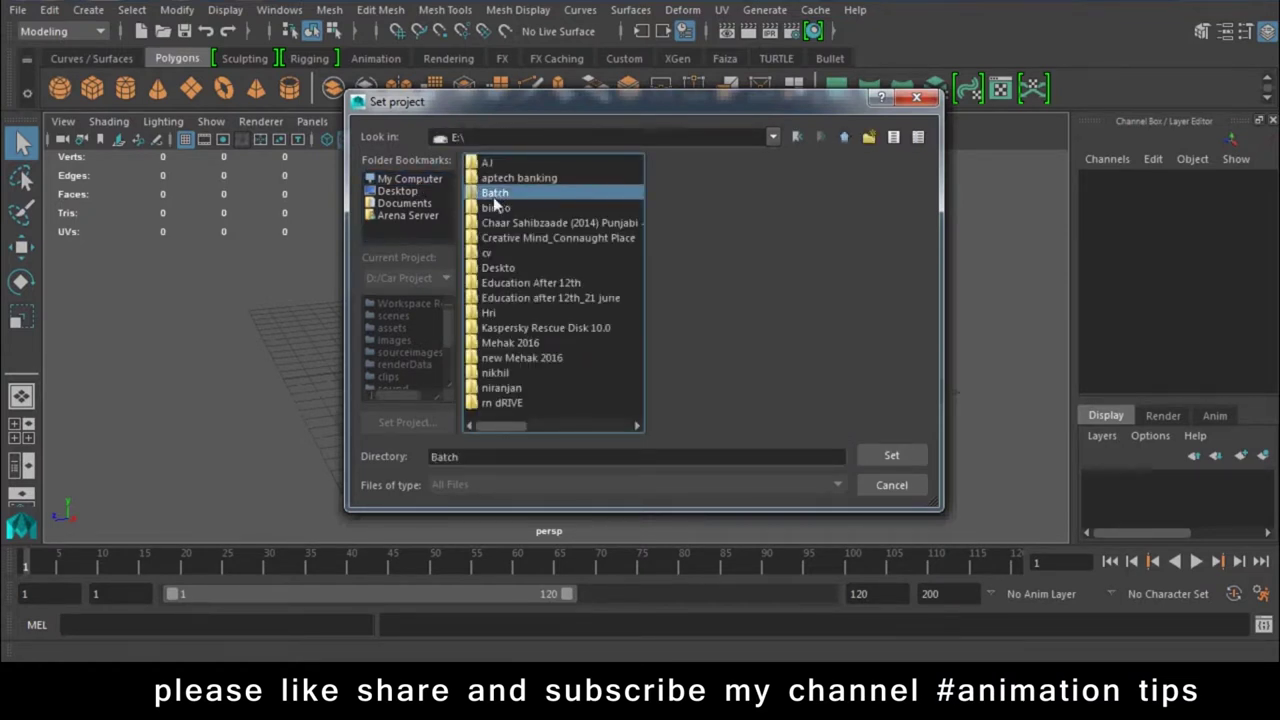
left_click_drag(514, 104, 317, 95)
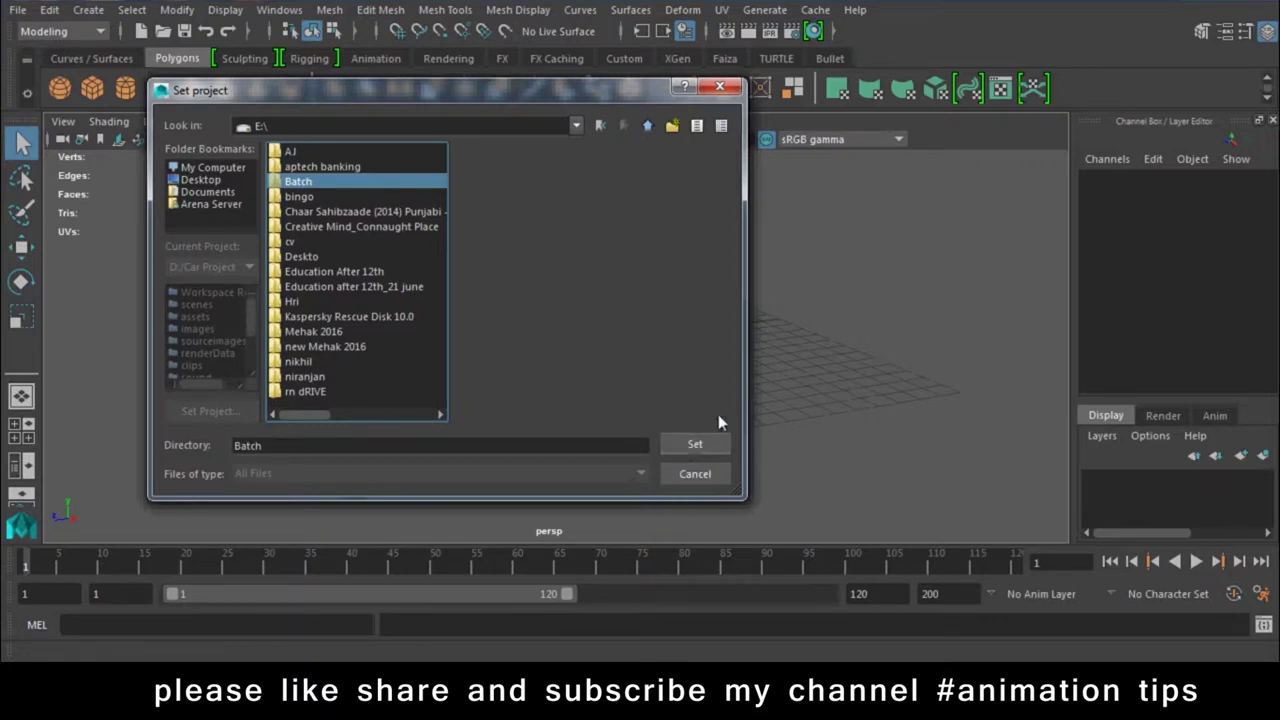
left_click(694, 444)
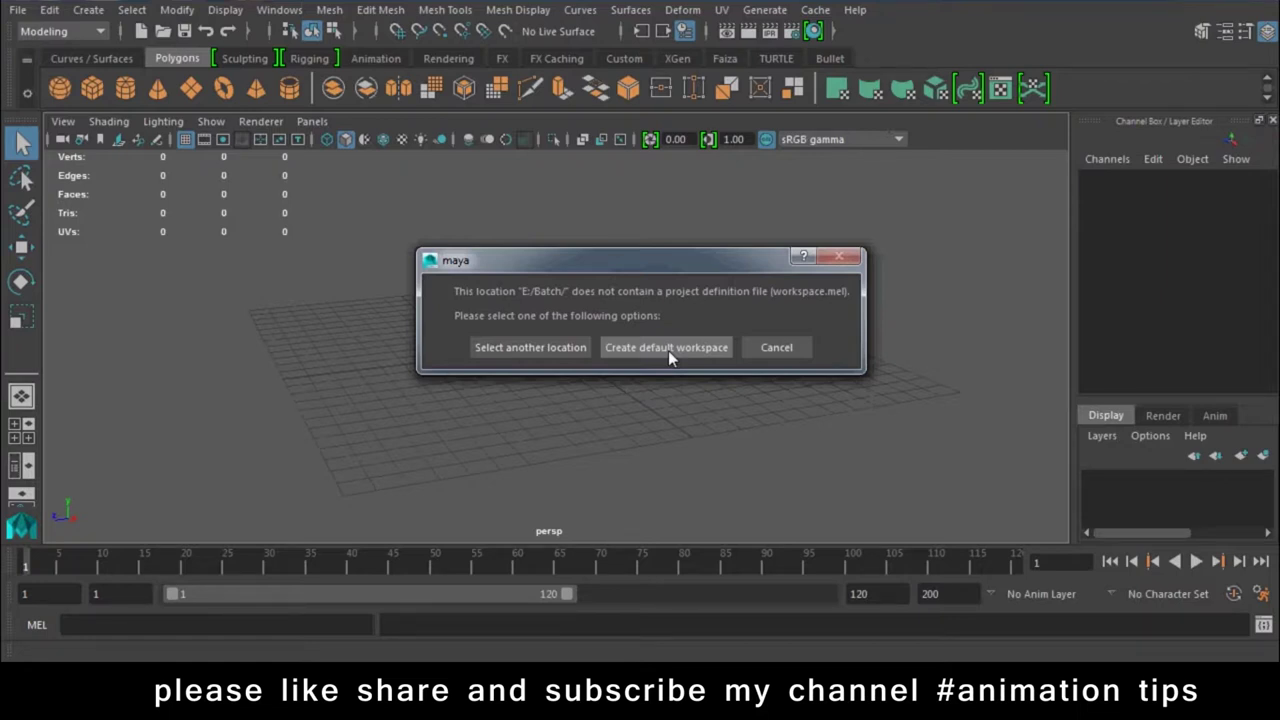
left_click(669, 353)
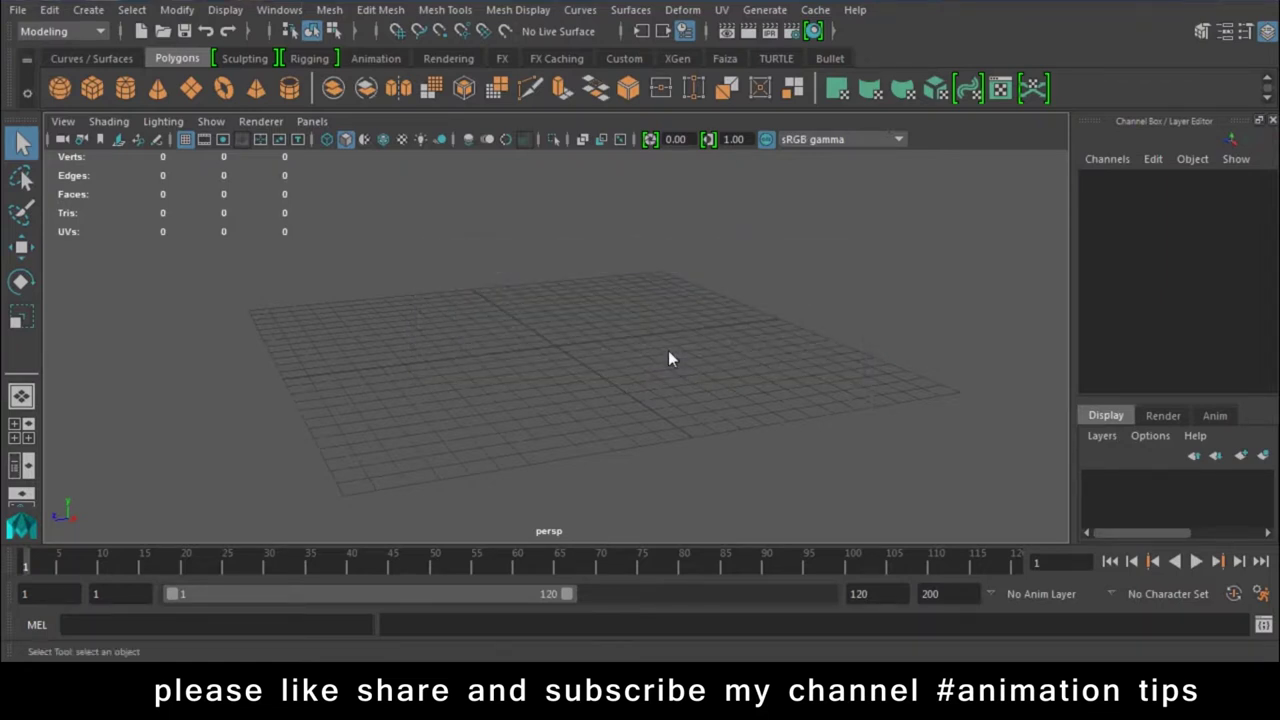
Start a new empty scene, discarding the old scene's unsaved changes
left_click(18, 10)
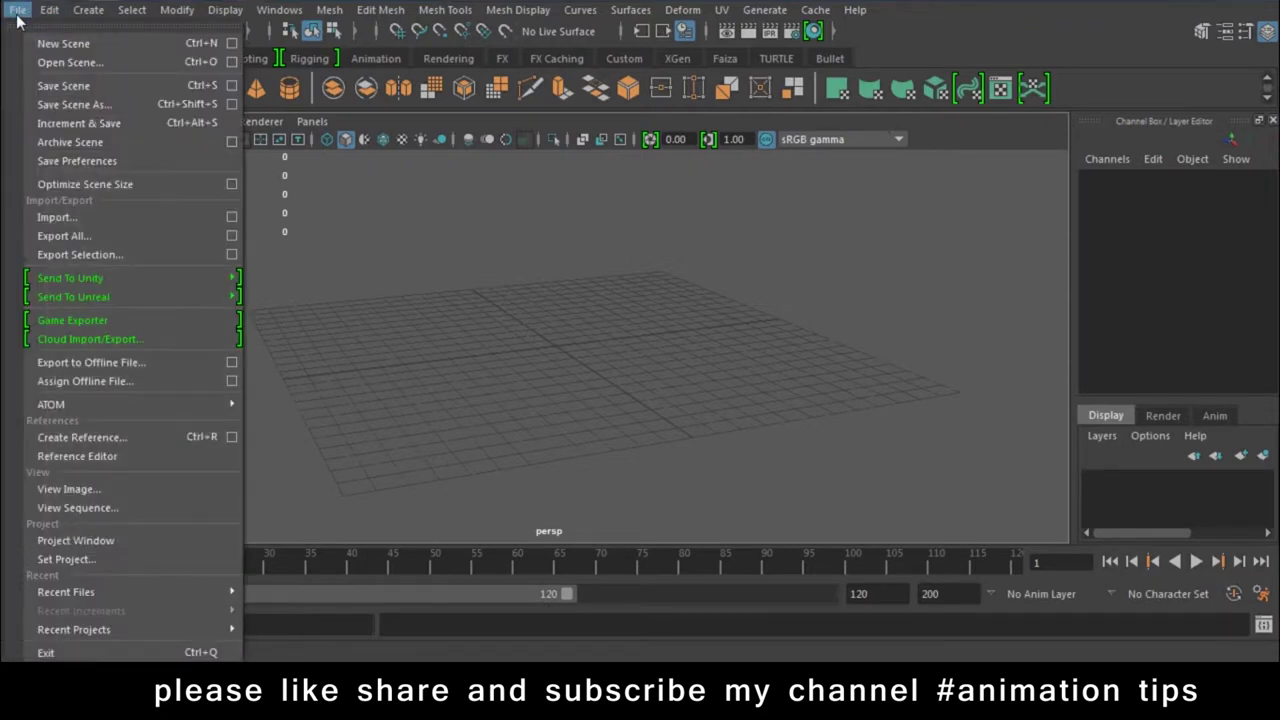
left_click(68, 90)
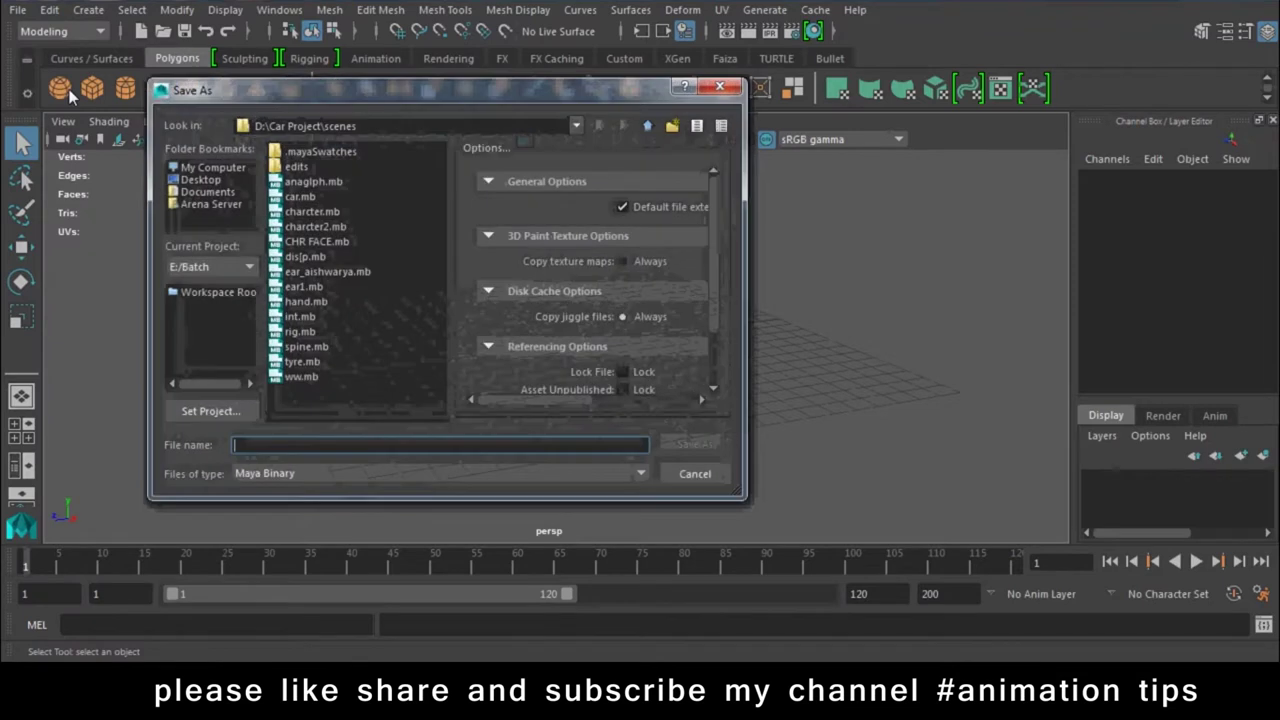
left_click(719, 87)
left_click(18, 10)
left_click(63, 43)
left_click(652, 344)
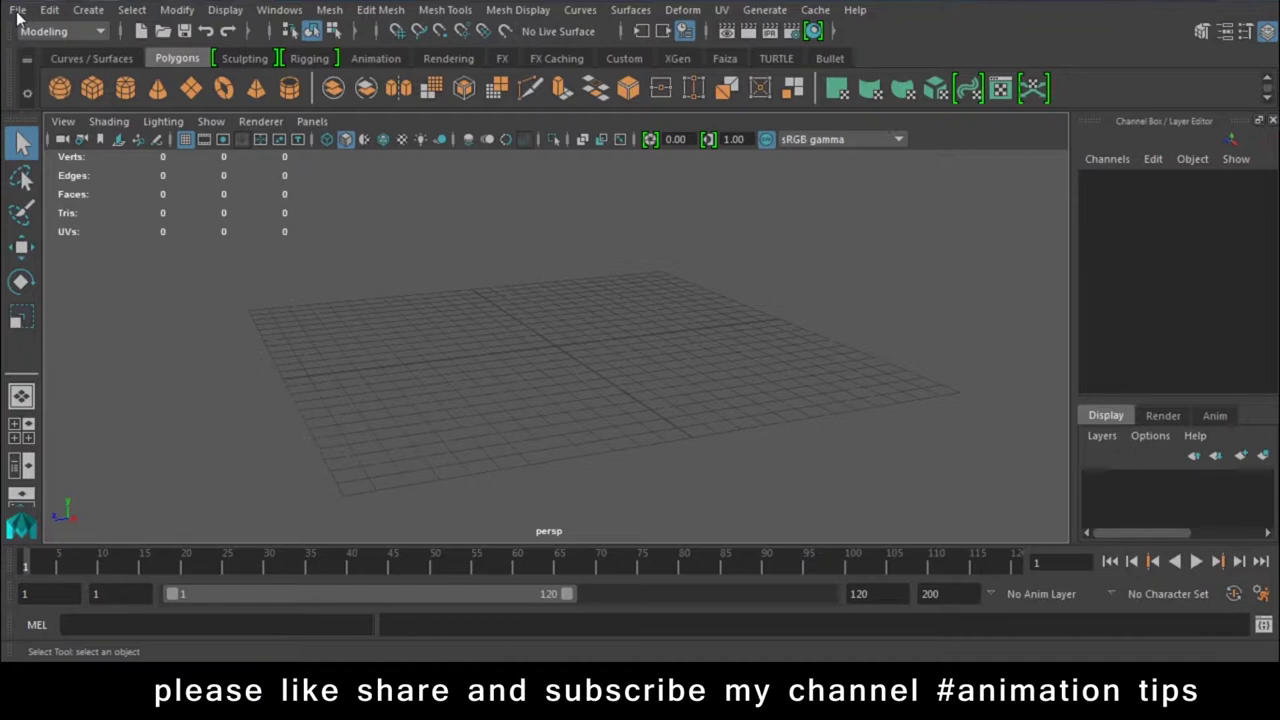
Review the Batch project's folder locations in the Project Window and accept them
left_click(18, 10)
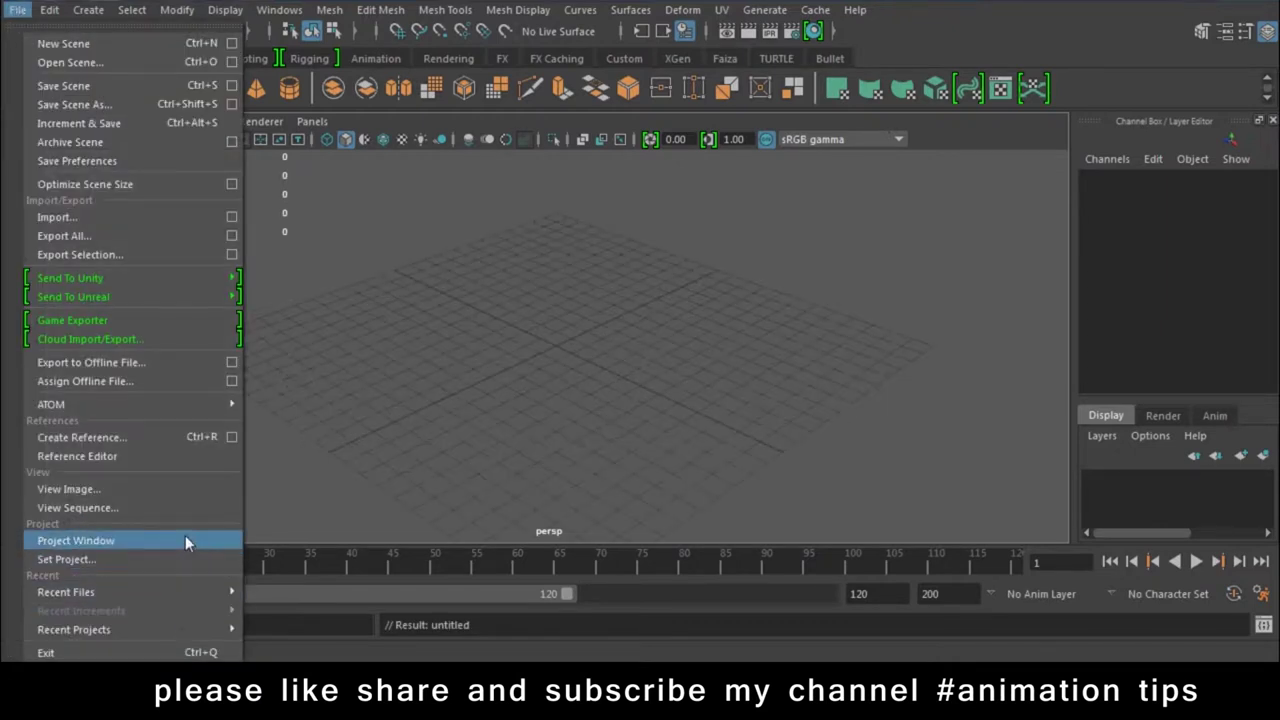
left_click(185, 541)
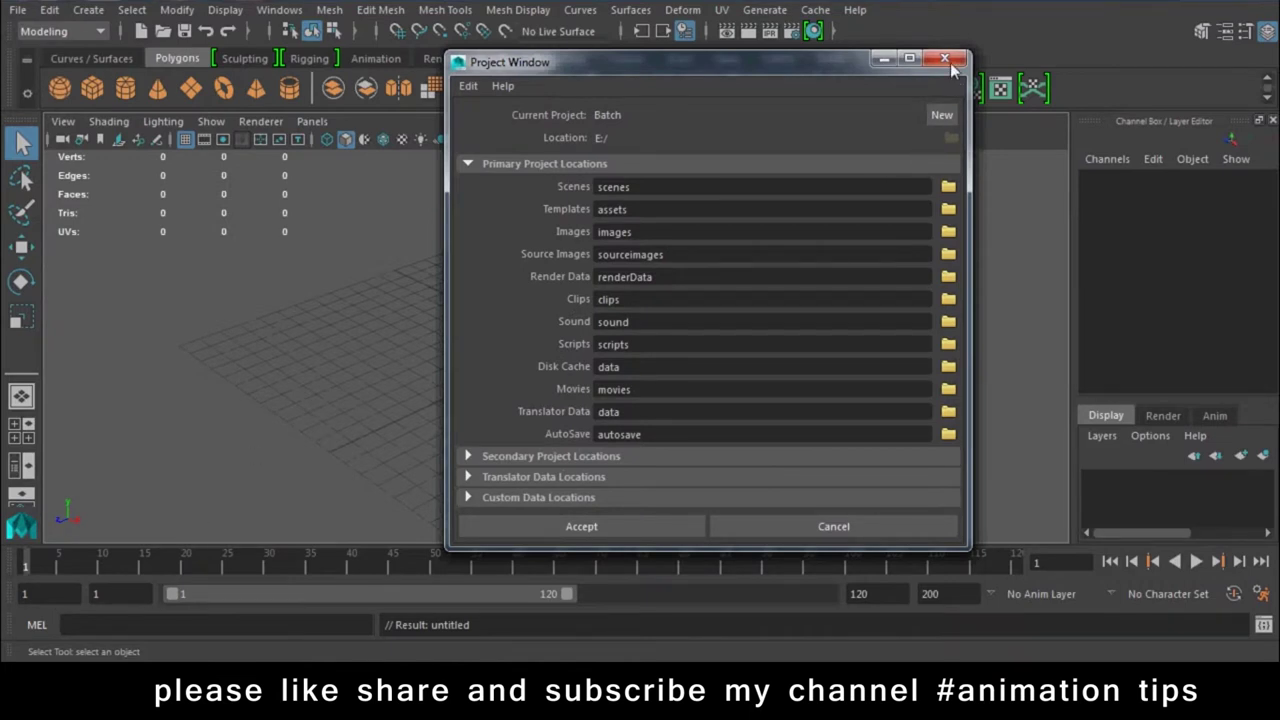
left_click(944, 58)
left_click(18, 10)
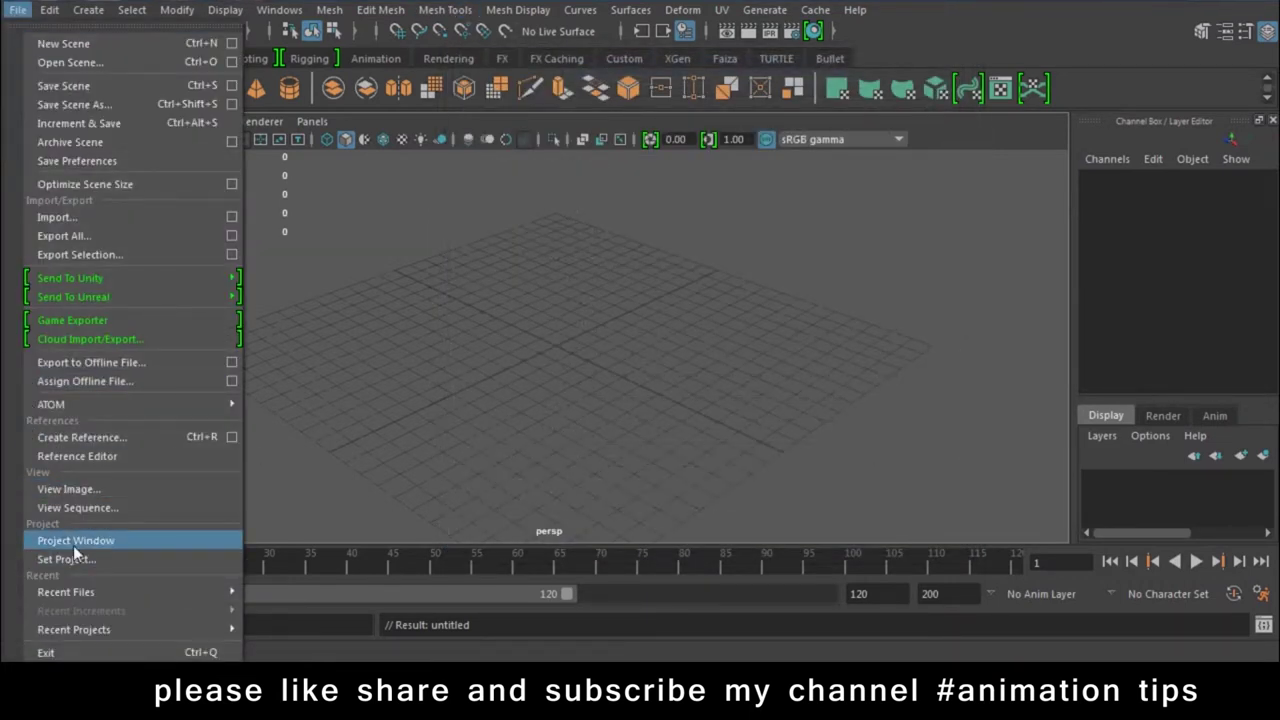
left_click(73, 542)
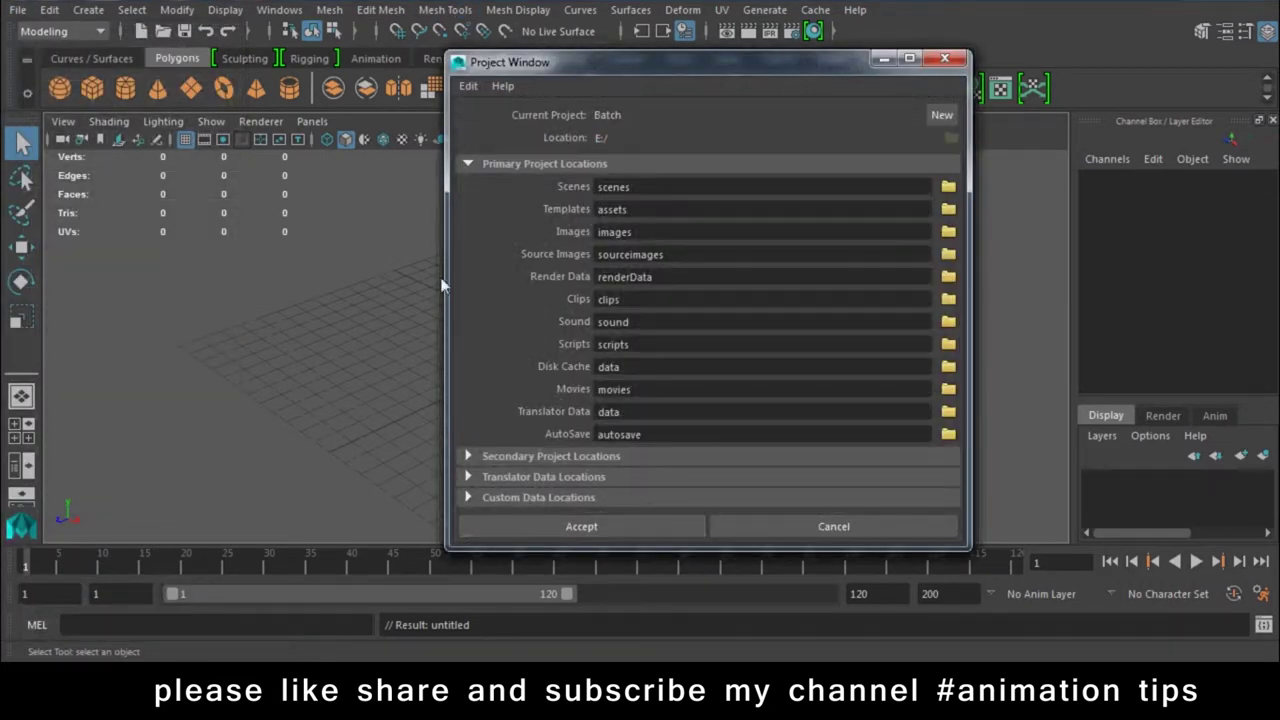
left_click(944, 58)
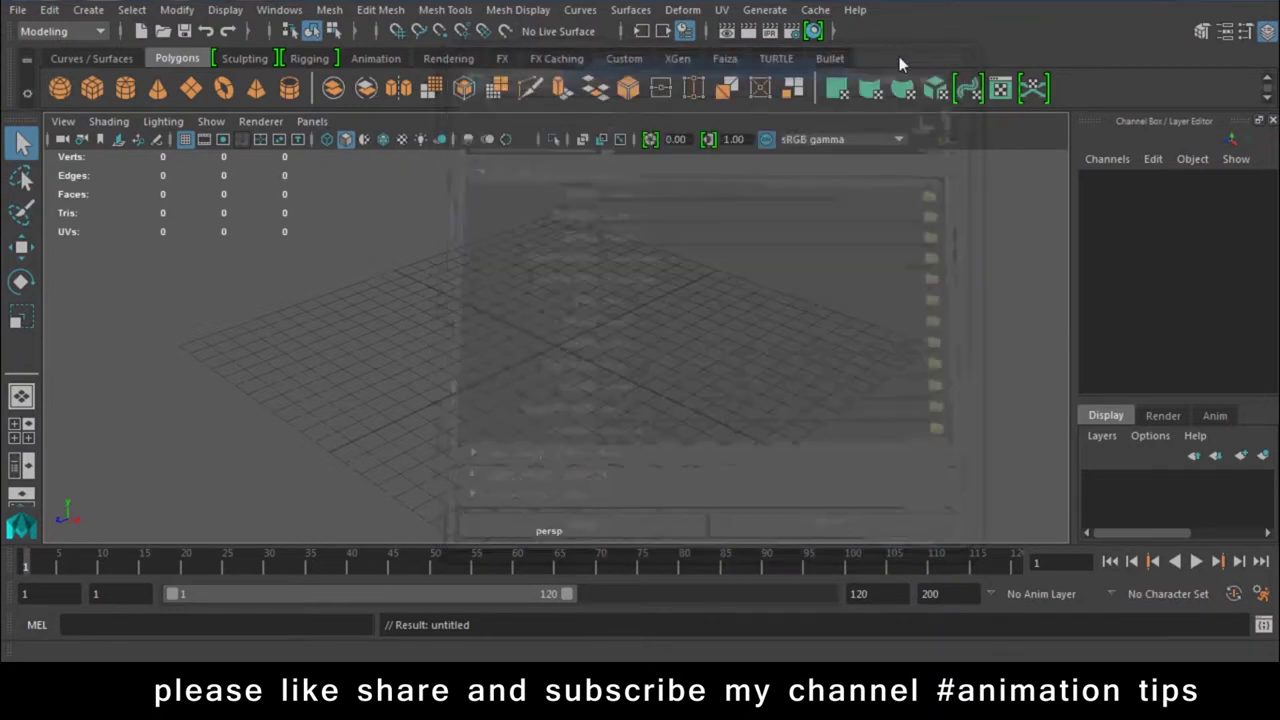
left_click(18, 10)
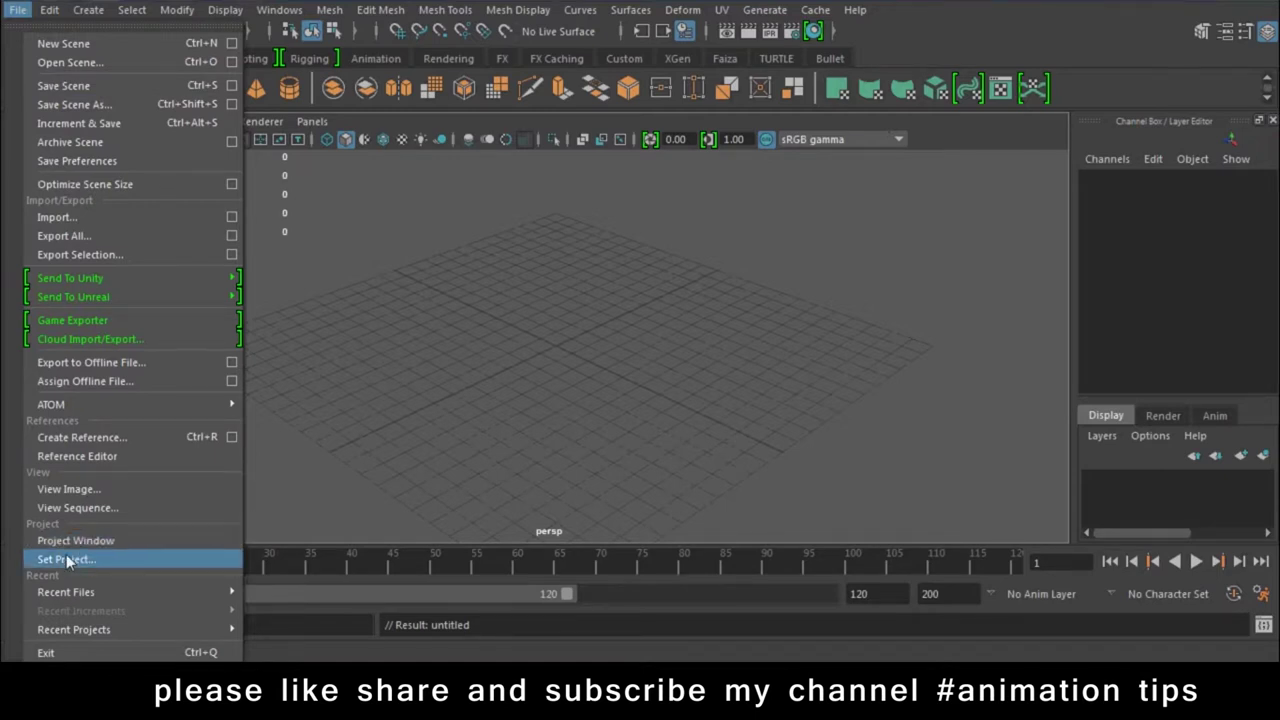
left_click(96, 545)
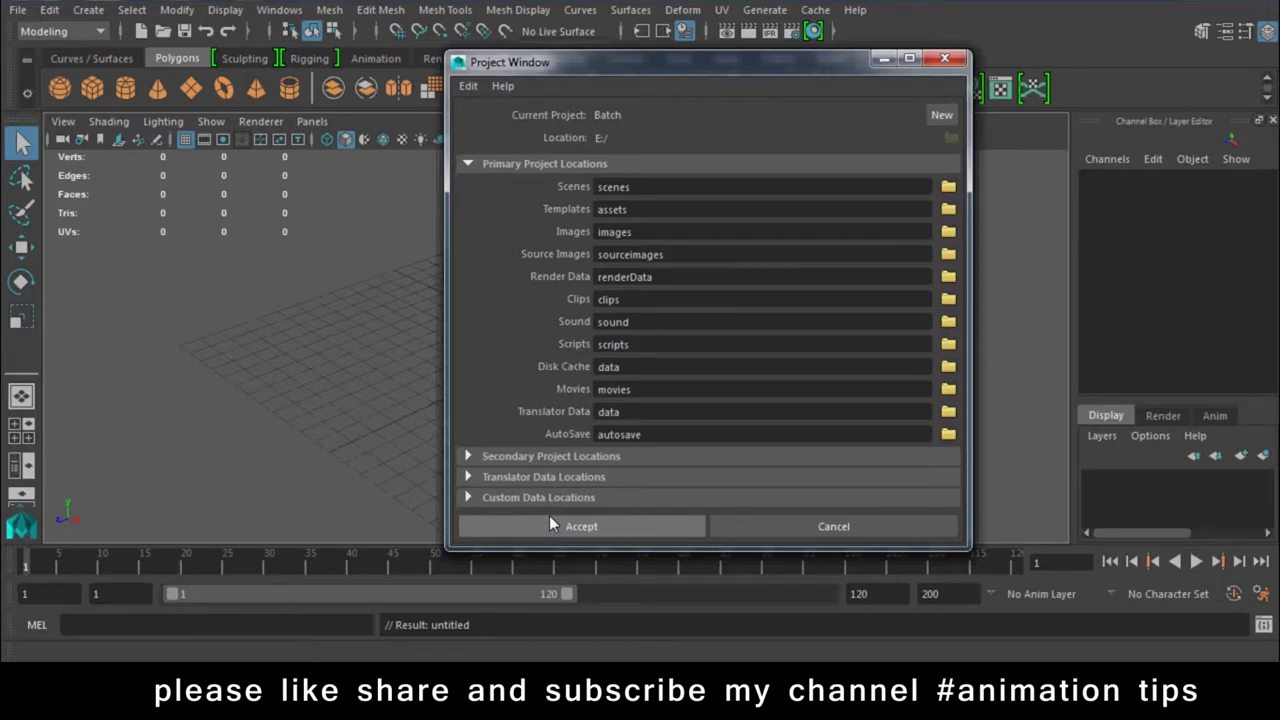
left_click(549, 515)
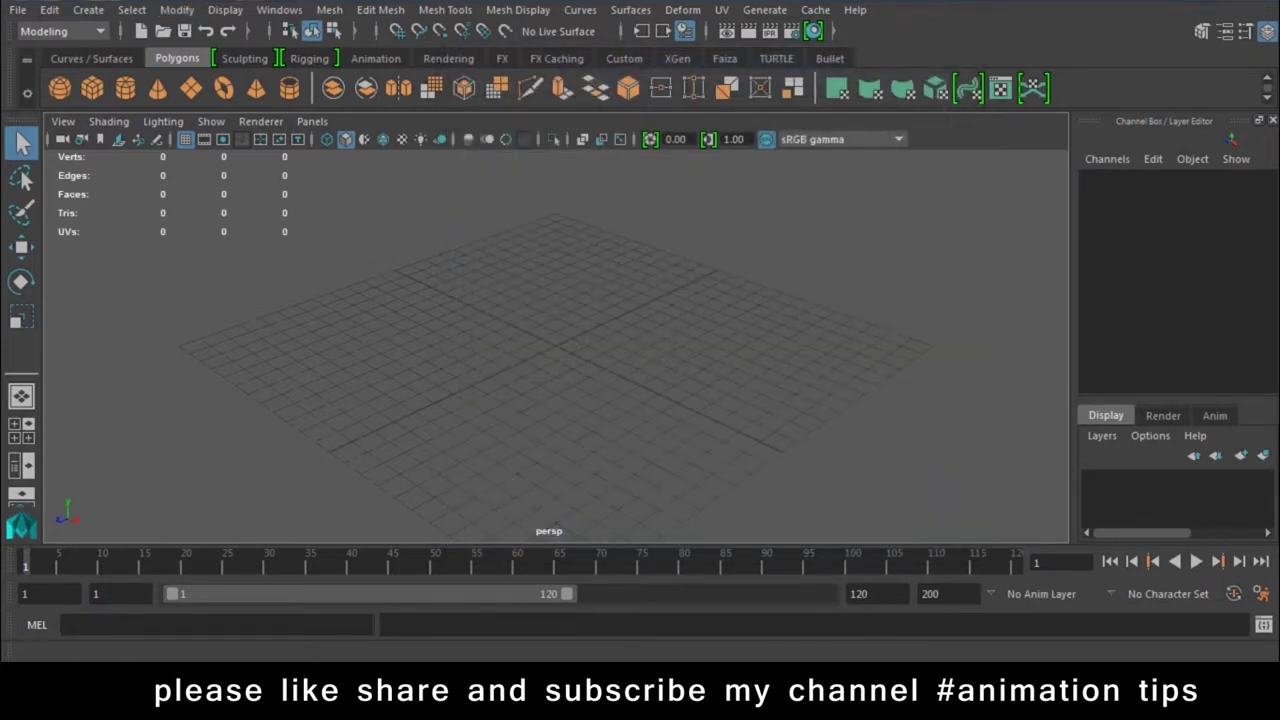
Bring up the Save Scene As dialog and close it without saving
left_click(17, 10)
left_click(69, 90)
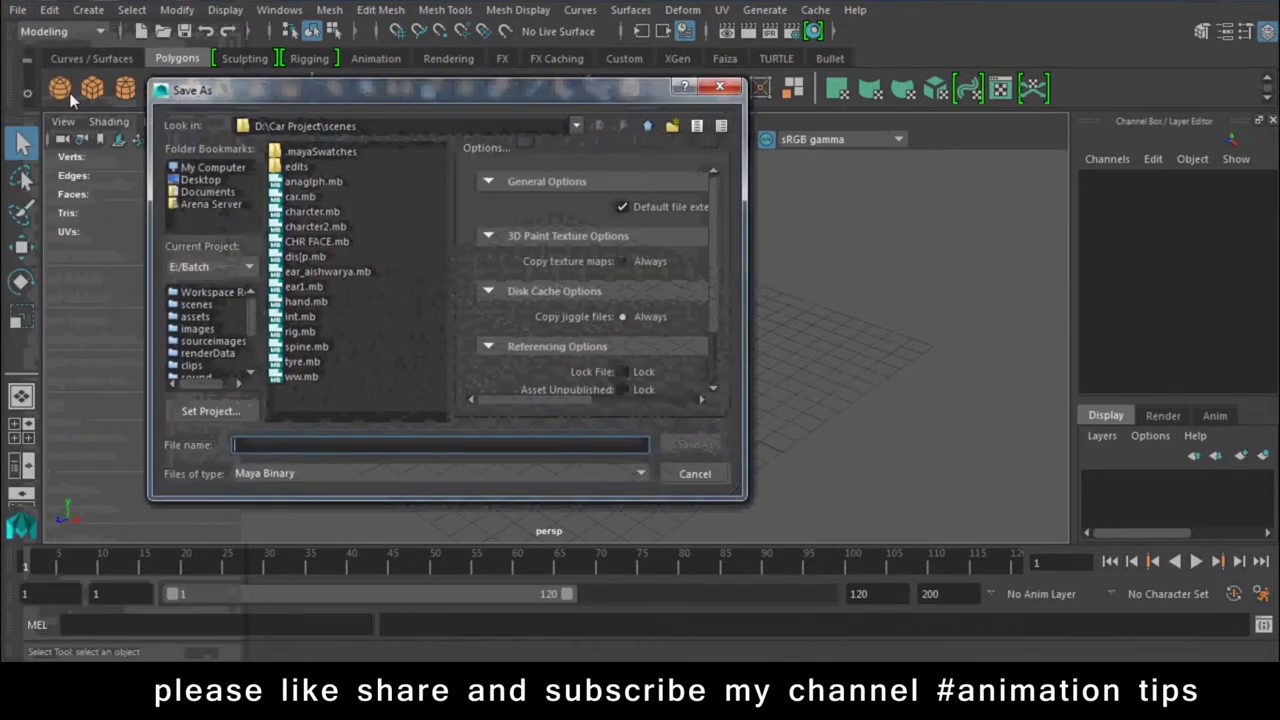
left_click(716, 88)
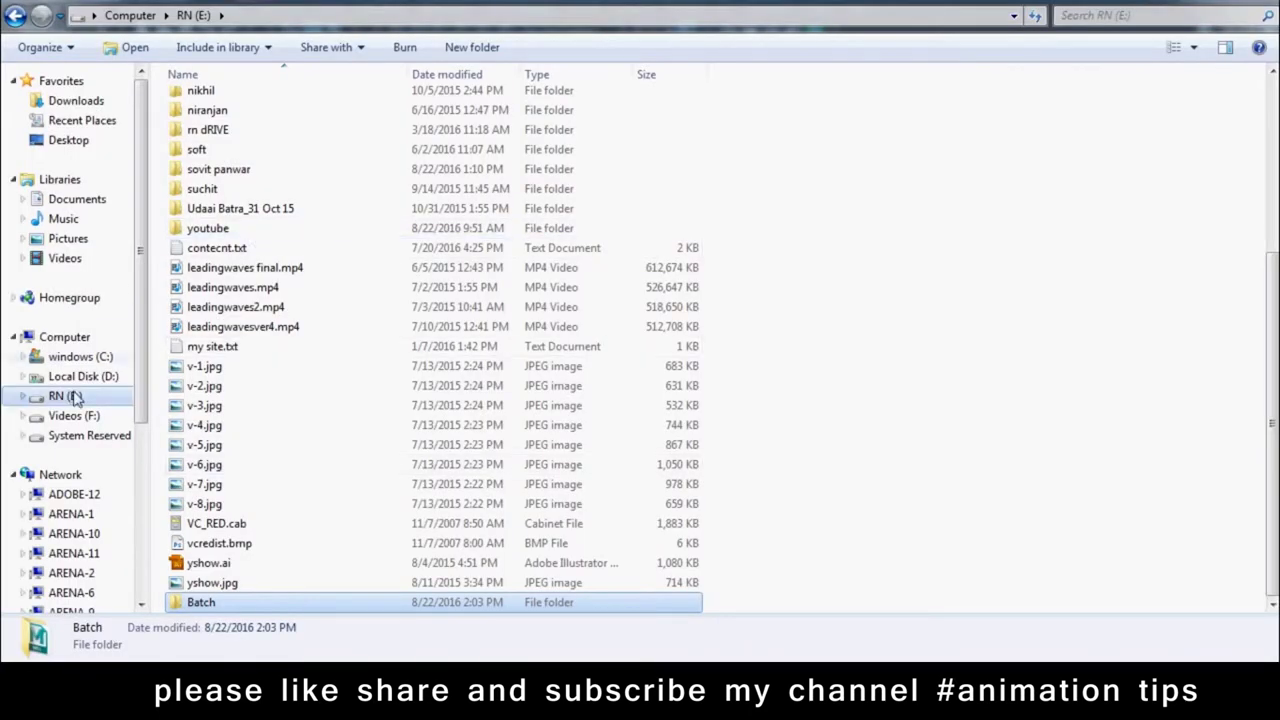
Open the Batch project folder on RN (E:) and look over its subfolders
left_click(75, 398)
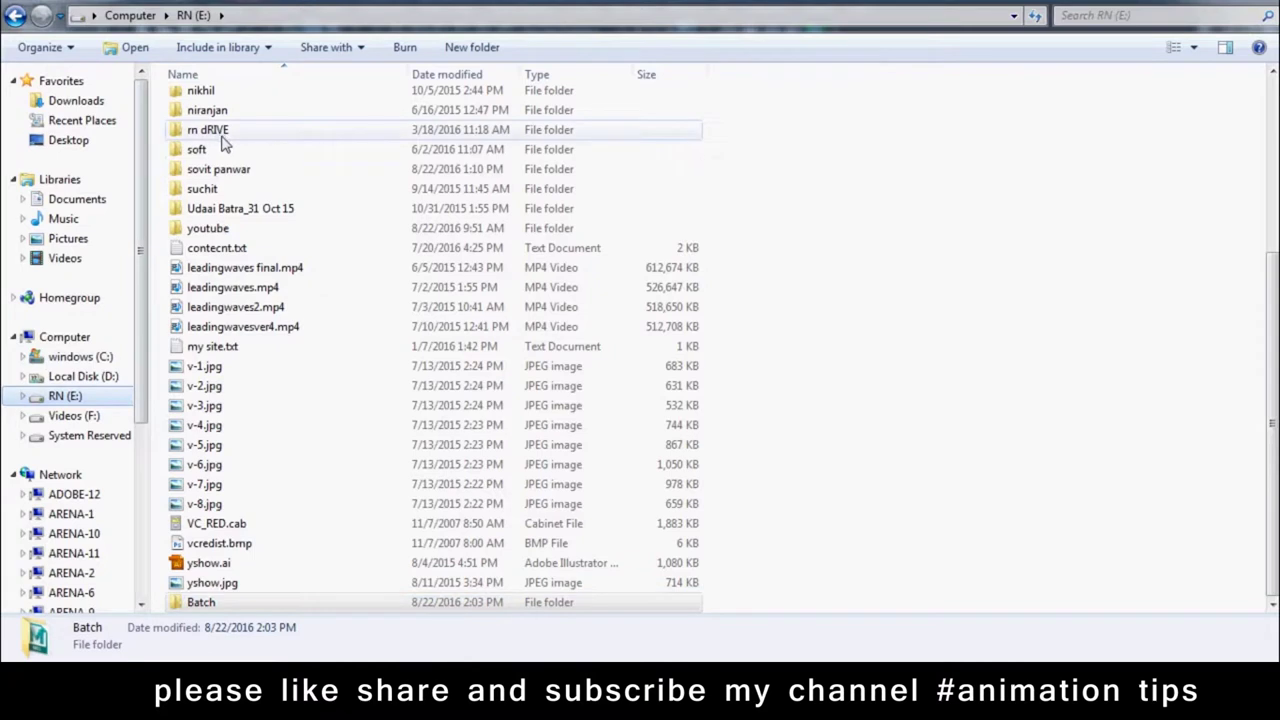
double_click(208, 603)
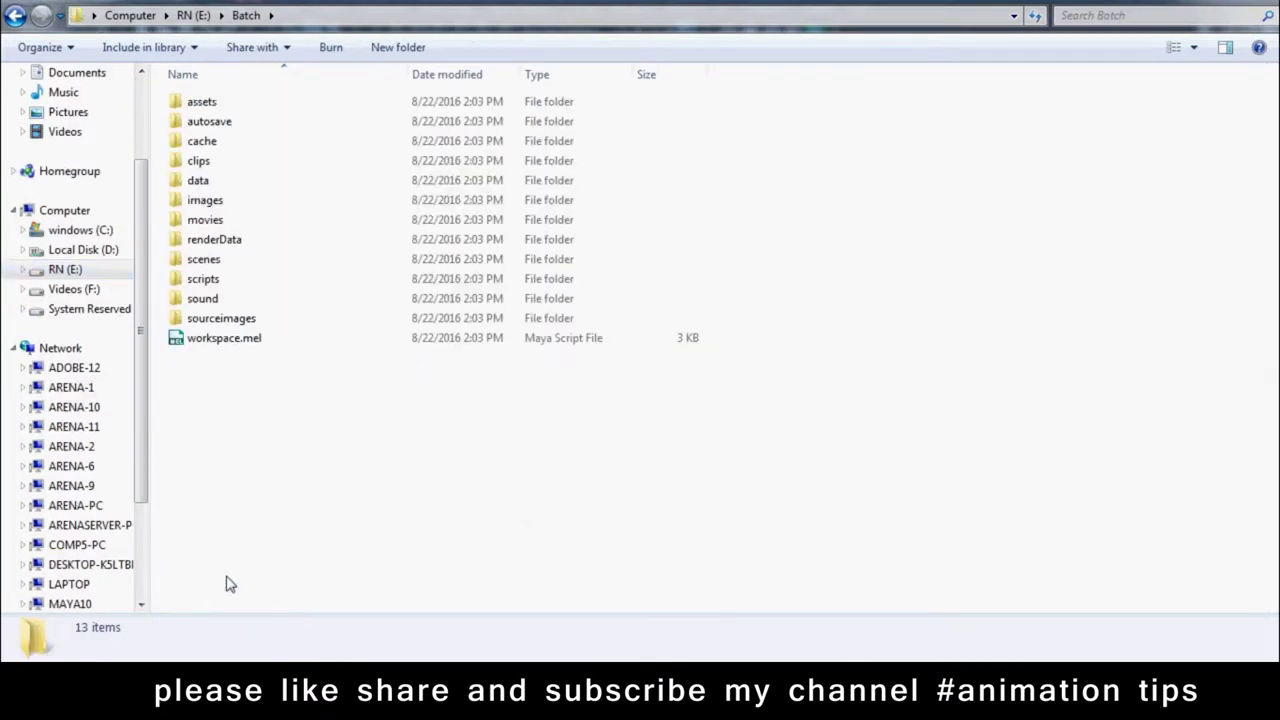
left_click_drag(900, 100, 197, 325)
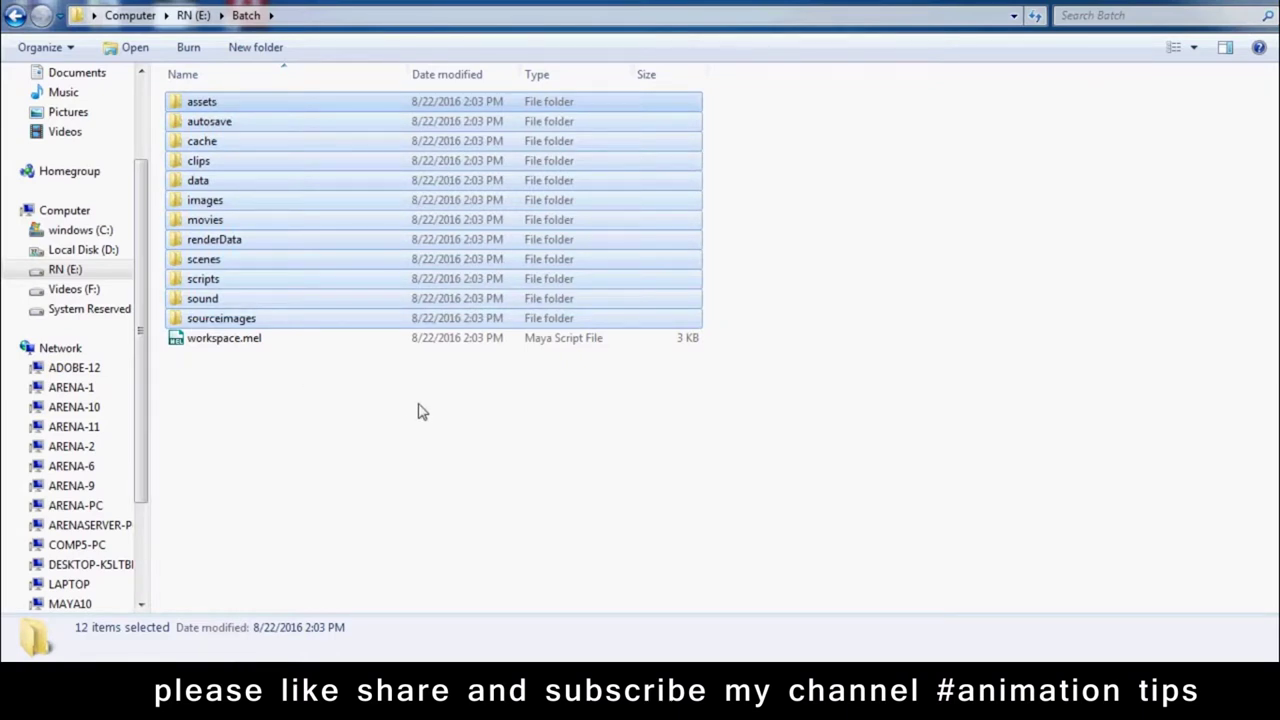
left_click(347, 426)
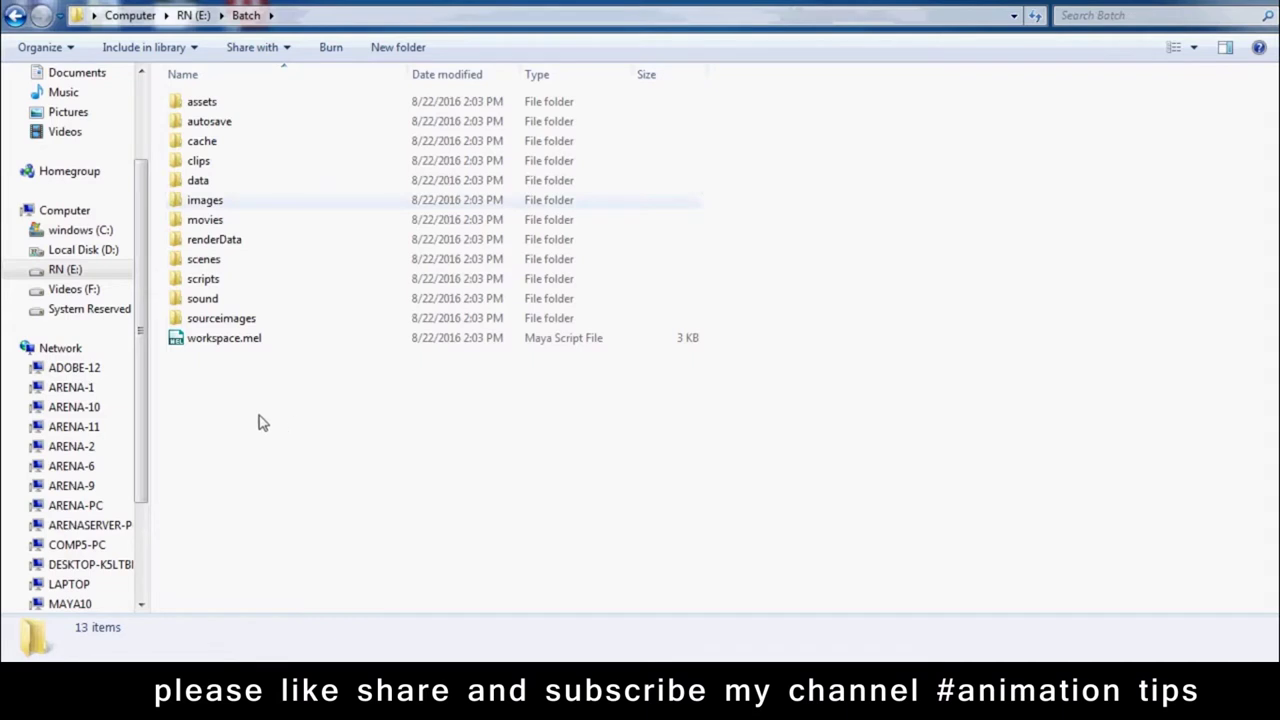
Look inside the sourceimages, scenes and autosave folders, returning to Batch after each
double_click(221, 320)
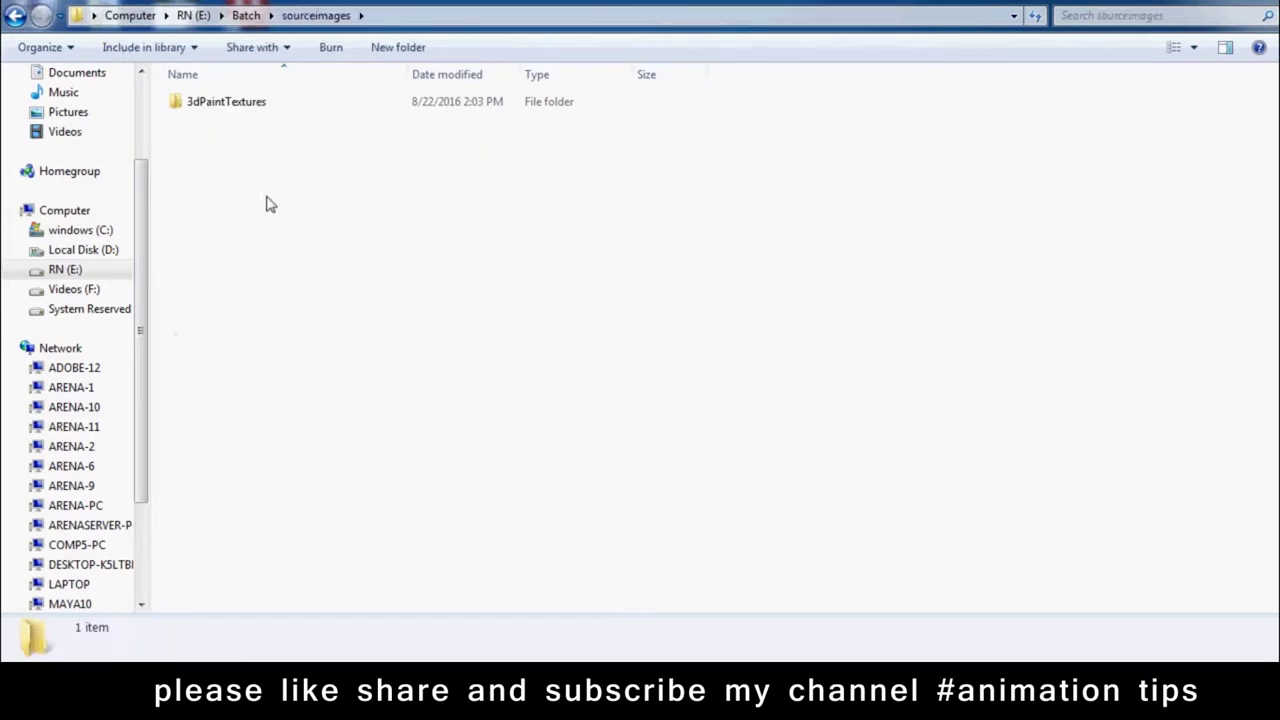
left_click(15, 15)
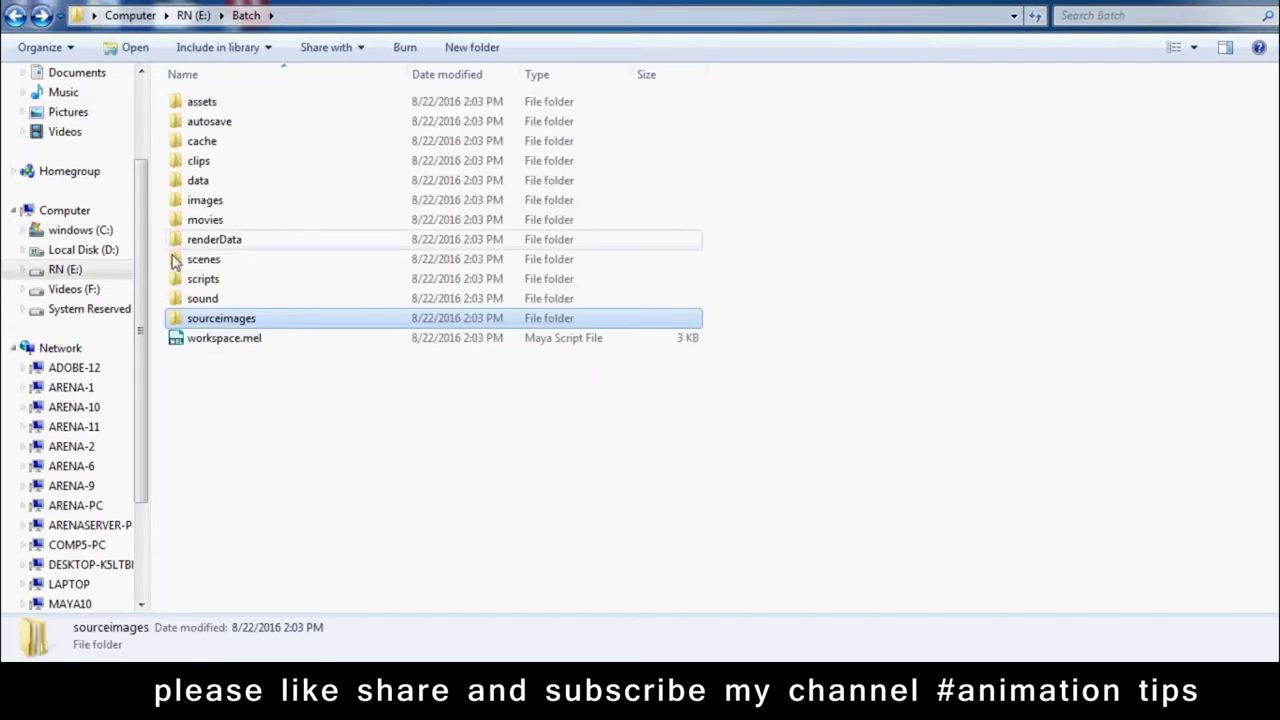
double_click(205, 261)
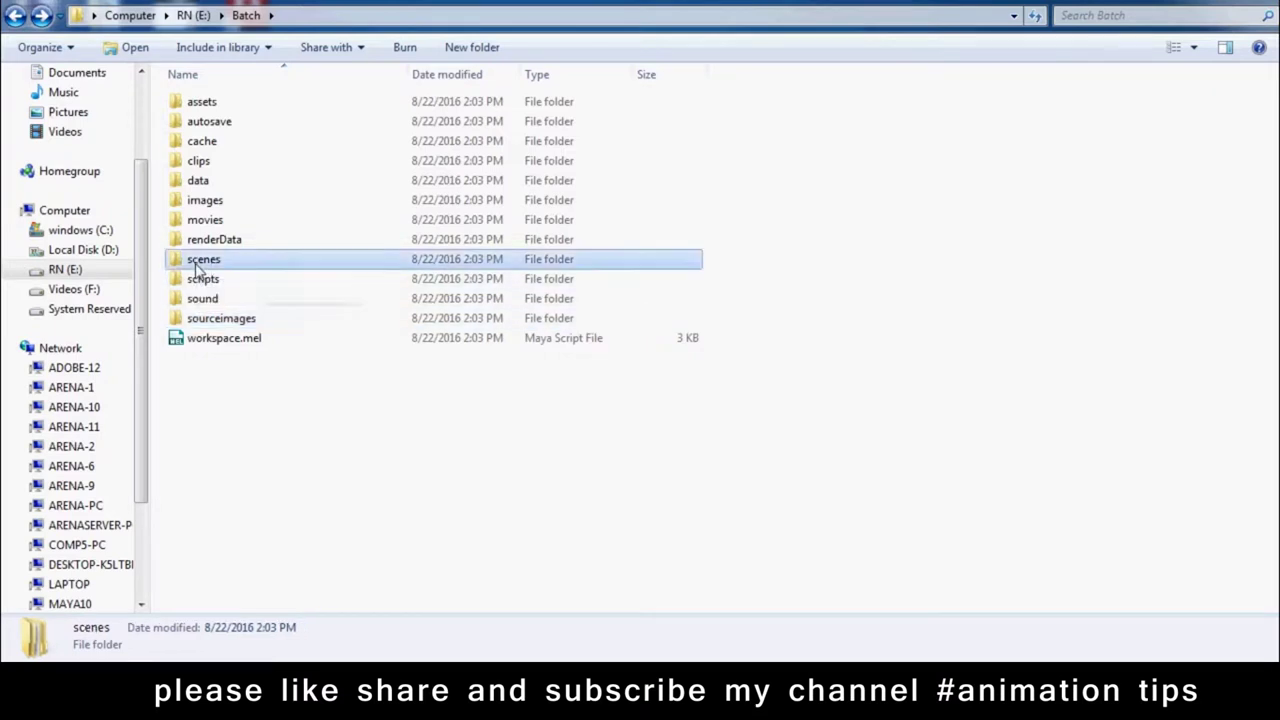
left_click(15, 15)
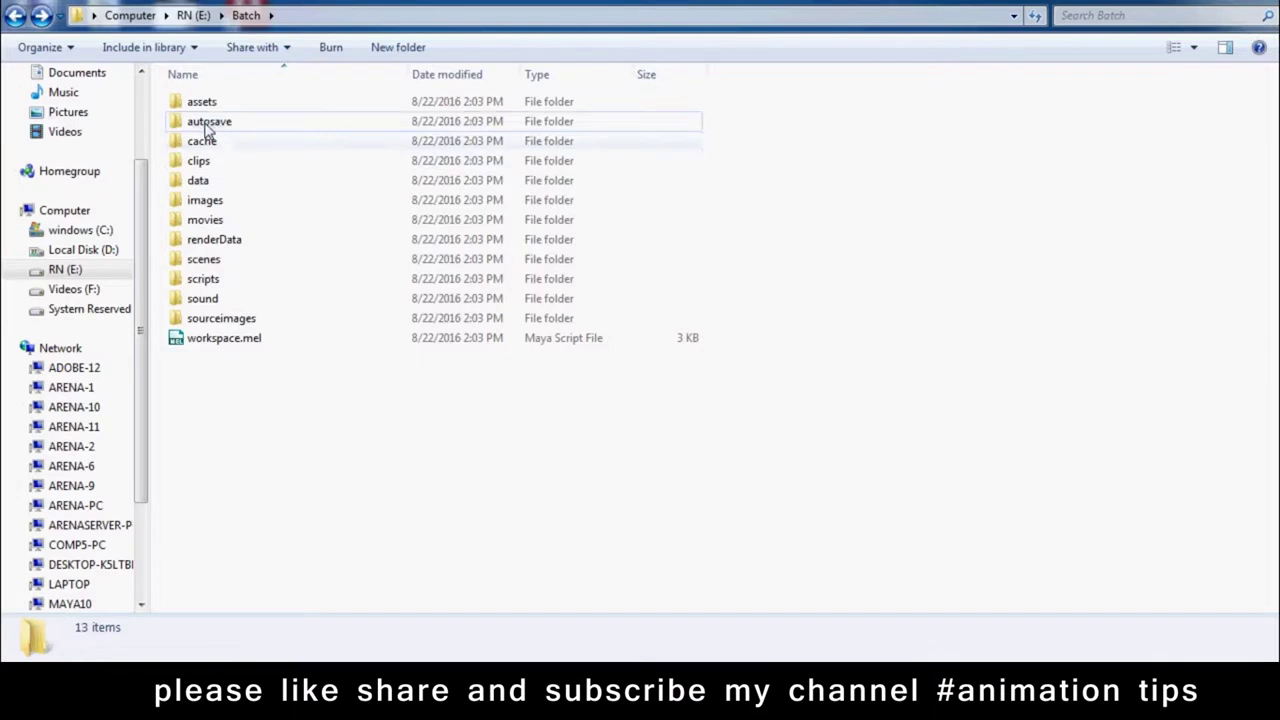
double_click(210, 122)
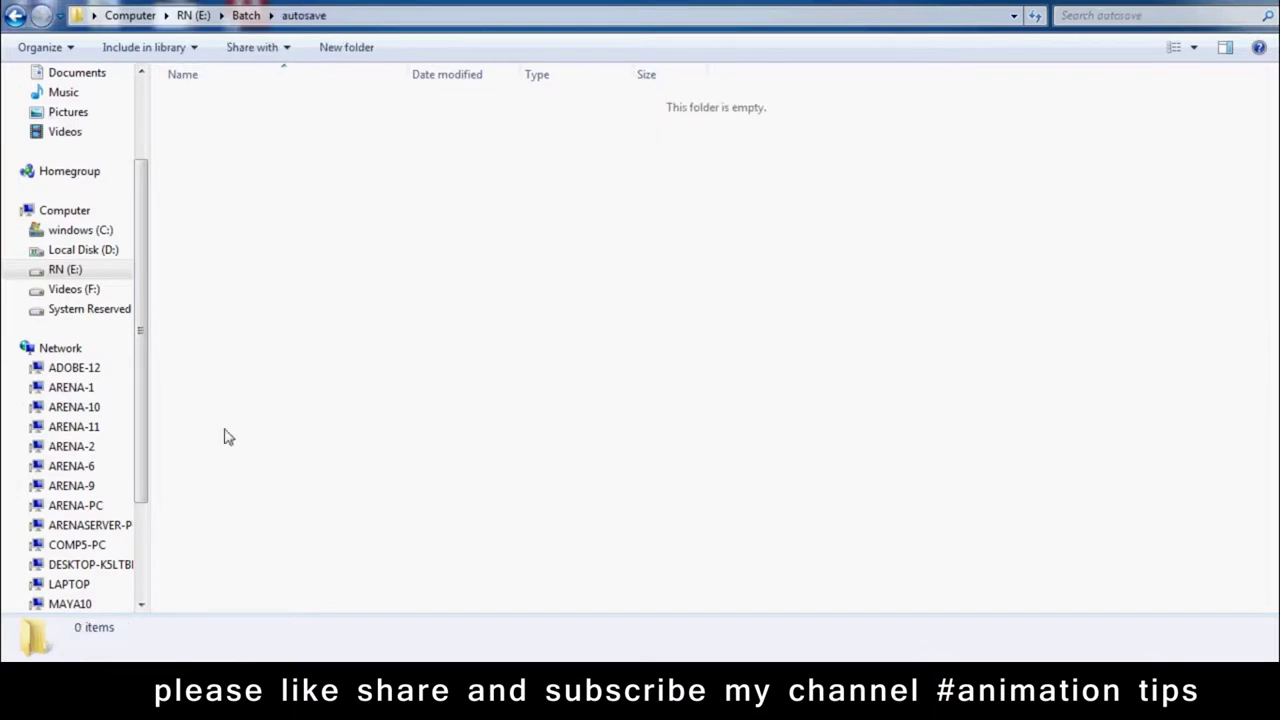
left_click(15, 18)
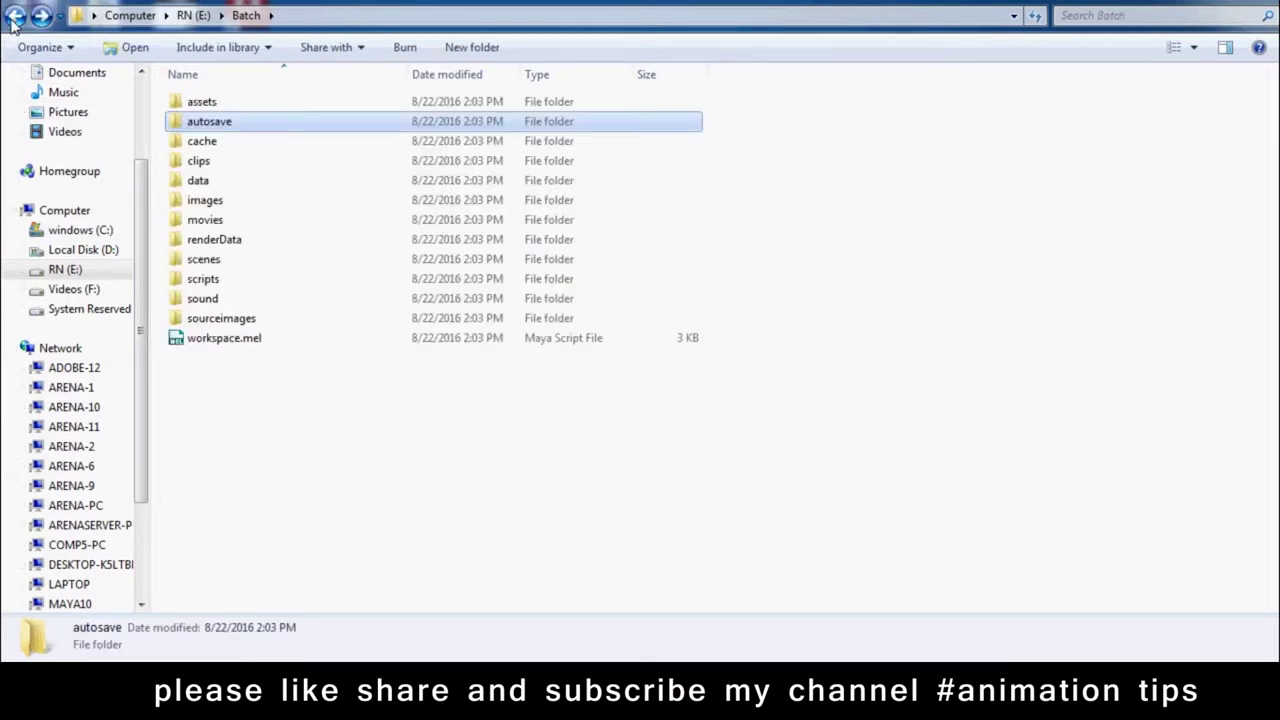
left_click(22, 695)
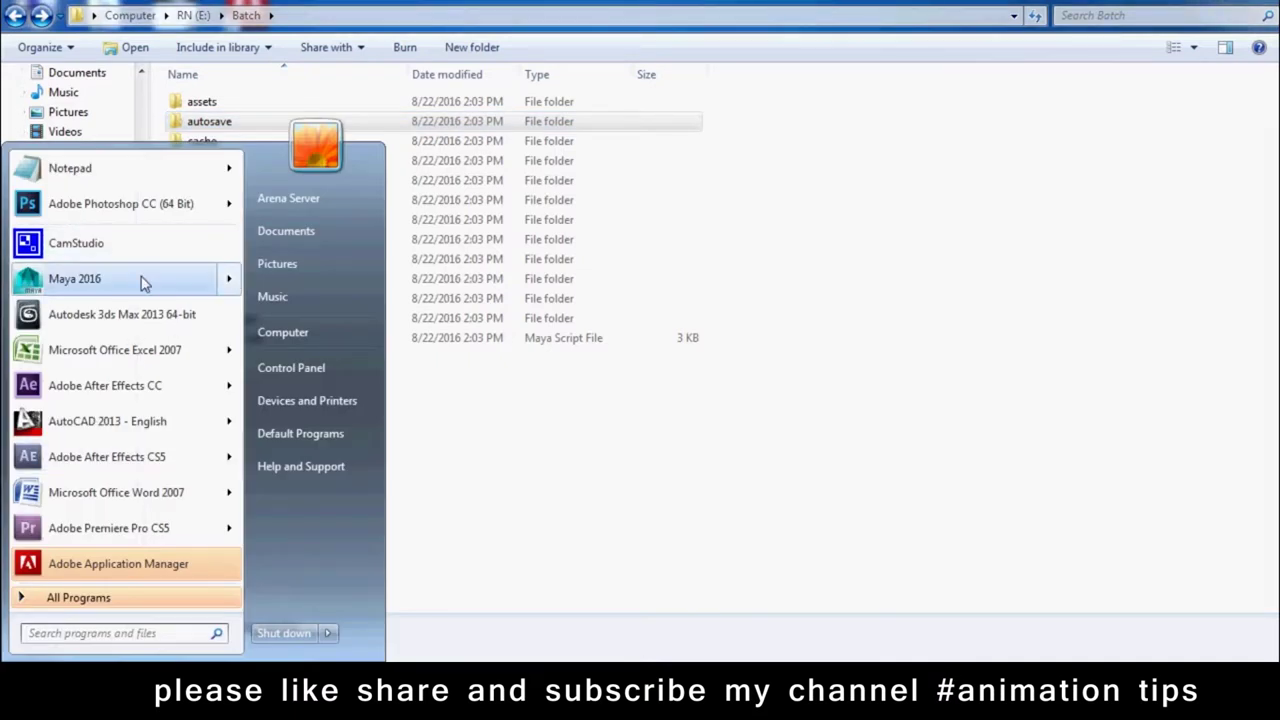
Launch Maya 2016, dismiss What's New, and check Set Project and Project Window without changes
left_click(142, 284)
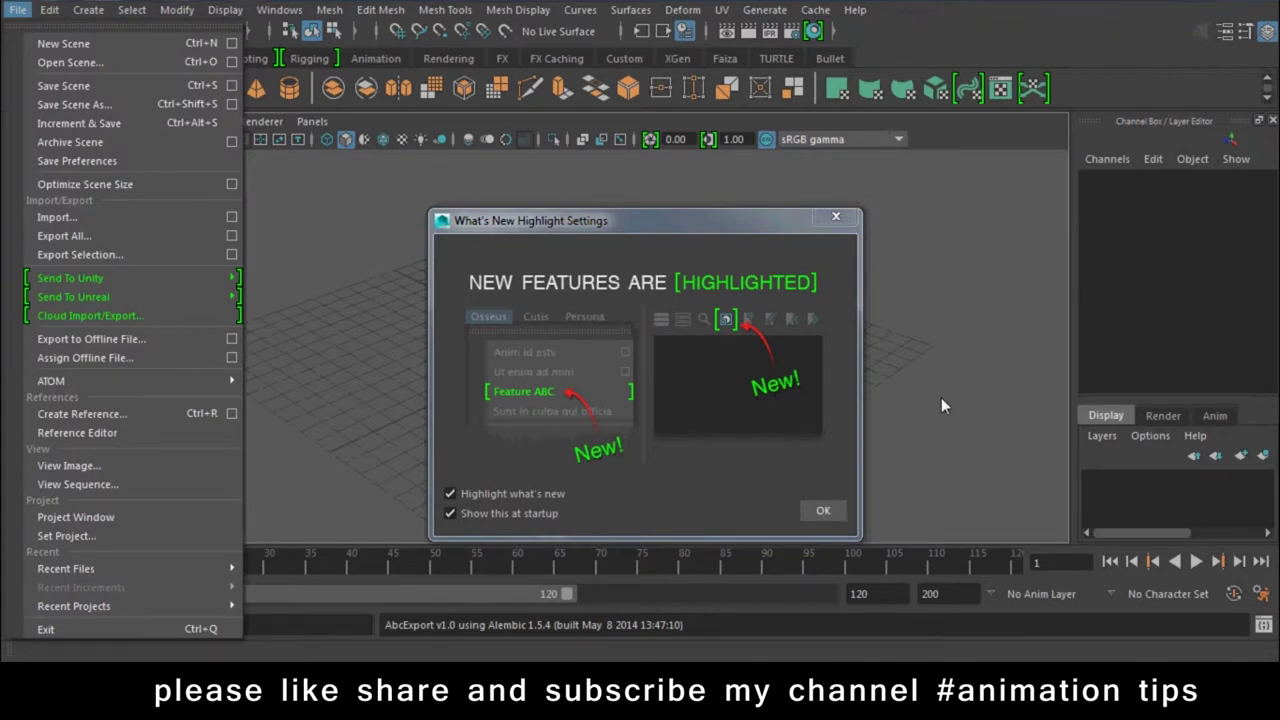
left_click(829, 224)
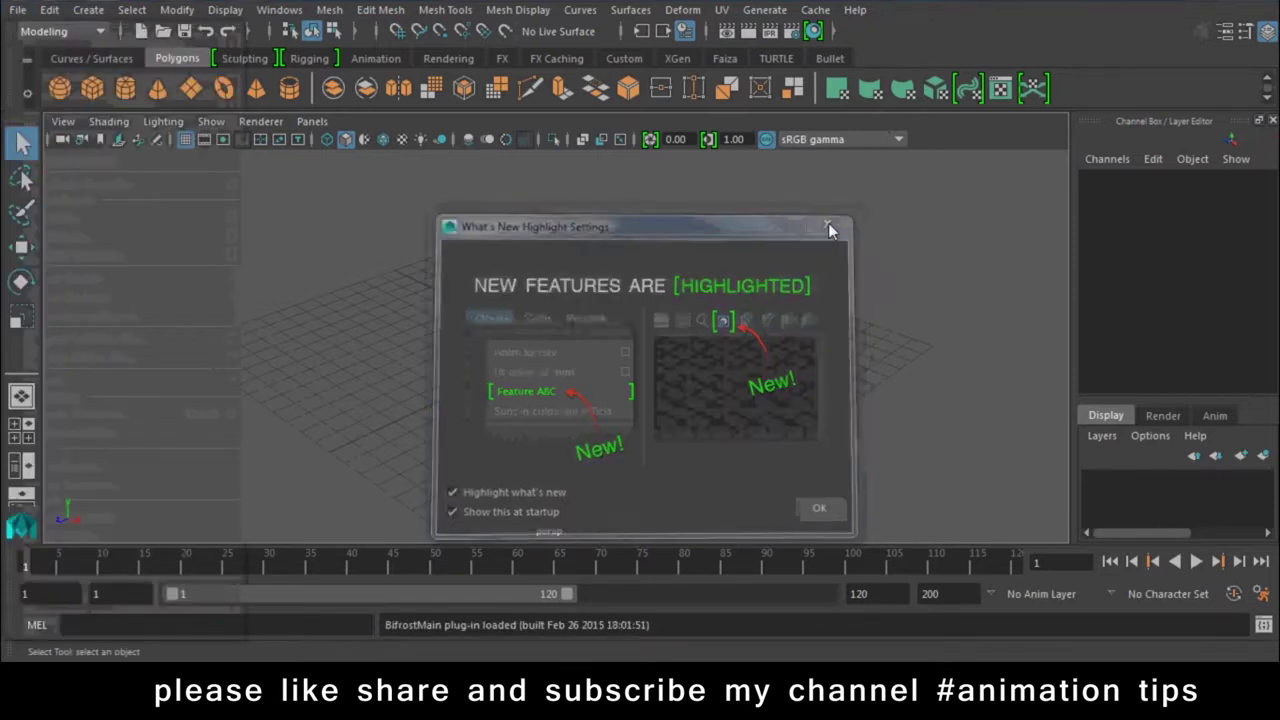
left_click(18, 10)
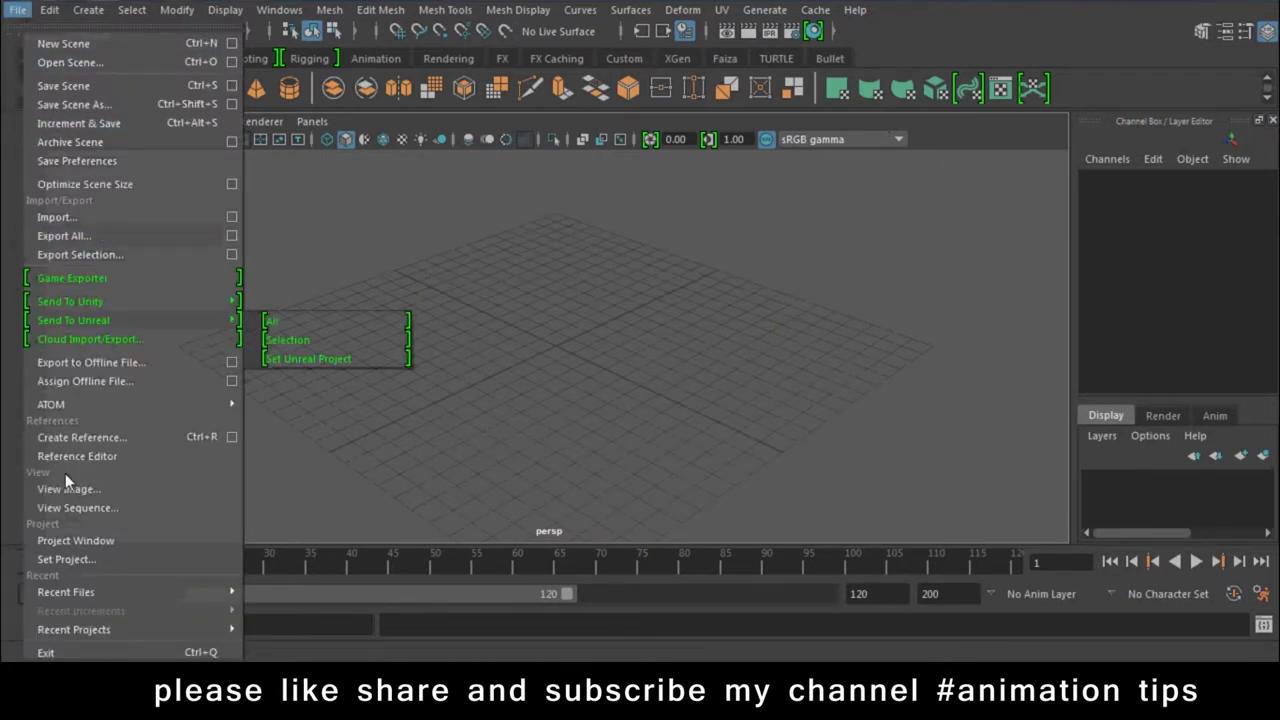
left_click(140, 552)
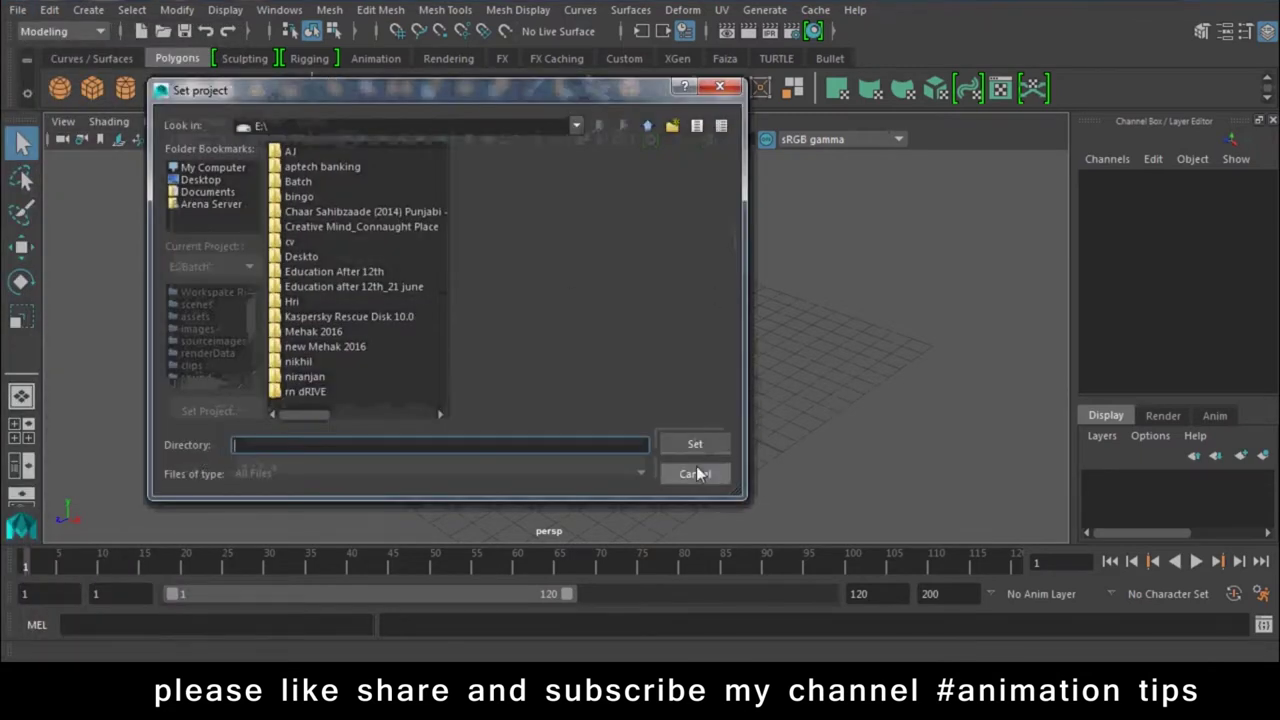
left_click(695, 474)
left_click(18, 10)
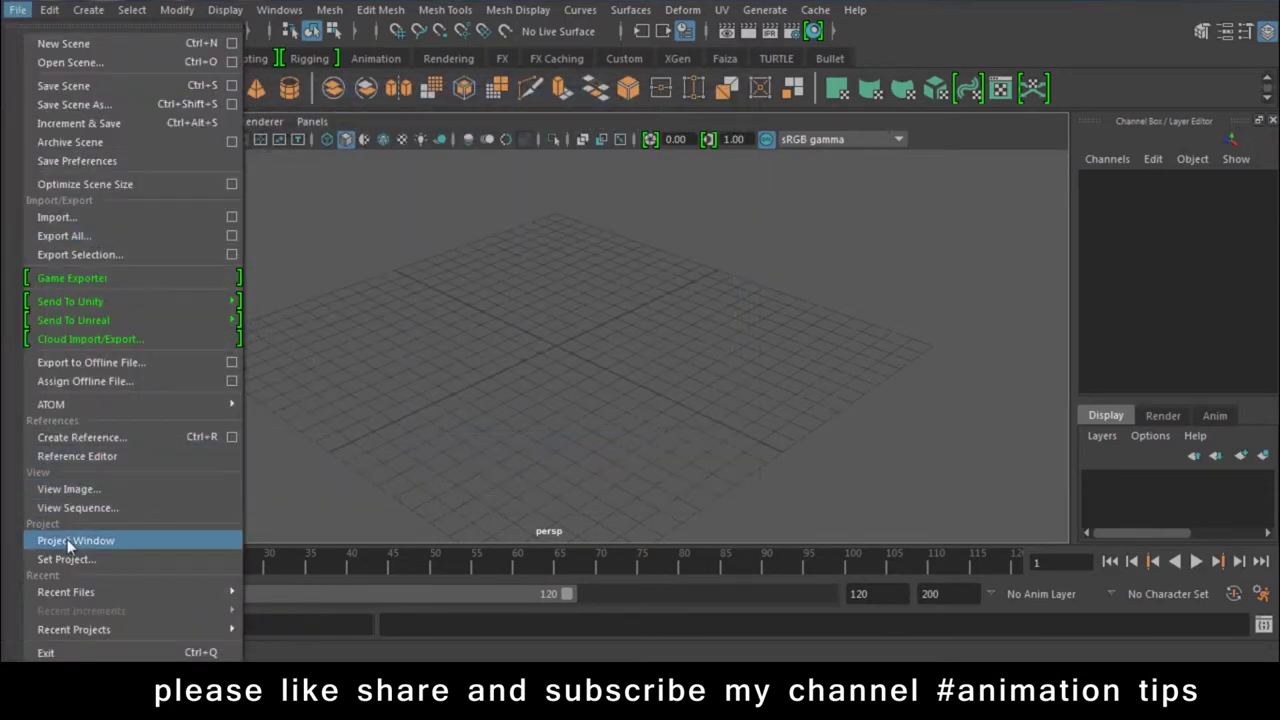
left_click(67, 540)
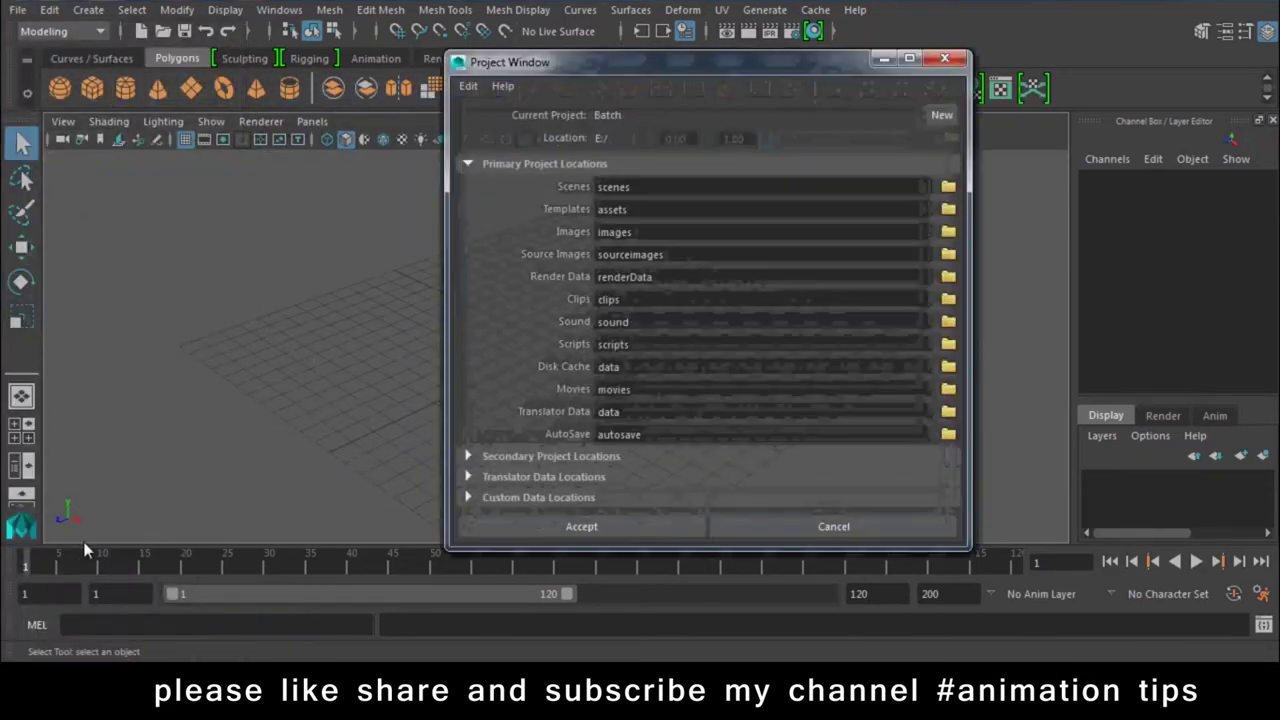
left_click(772, 528)
Draw polygon cube pCube1 on the grid and bring up Save Scene As
left_click(92, 88)
mouse_move(528, 330)
left_mouse_down()
mouse_move(438, 452)
mouse_move(237, 268)
left_mouse_up()
left_click(18, 9)
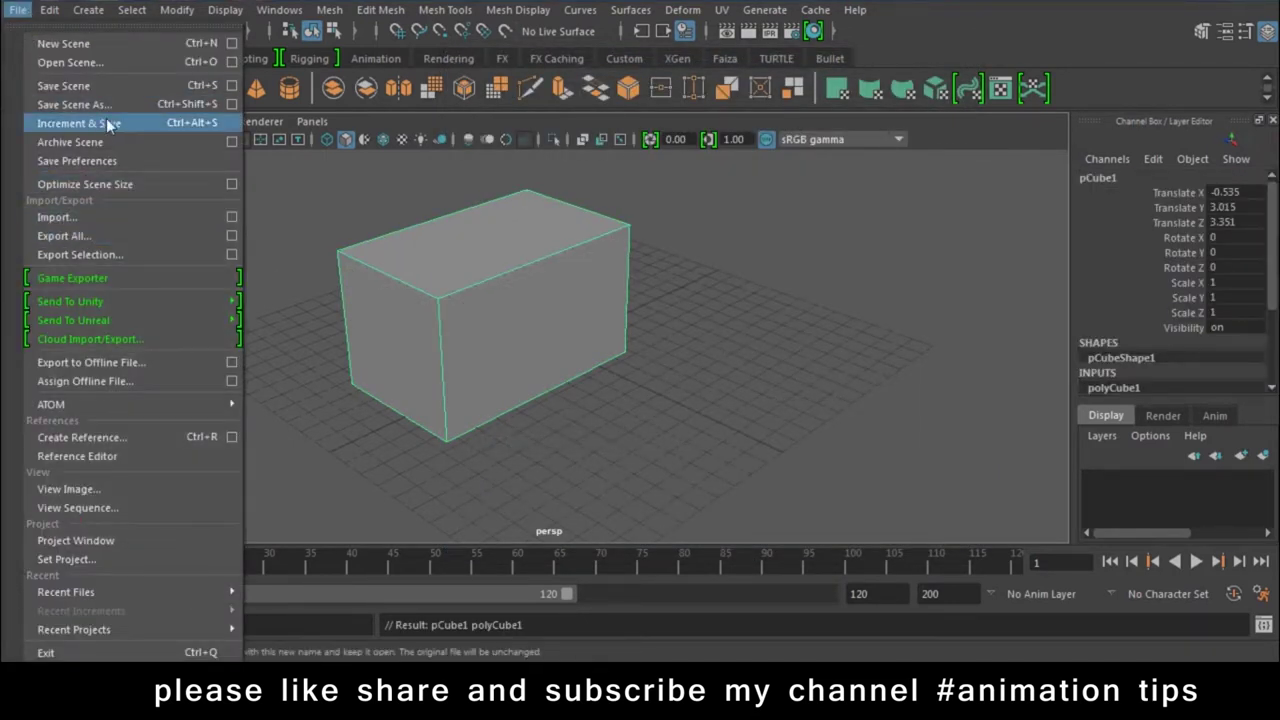
left_click(130, 84)
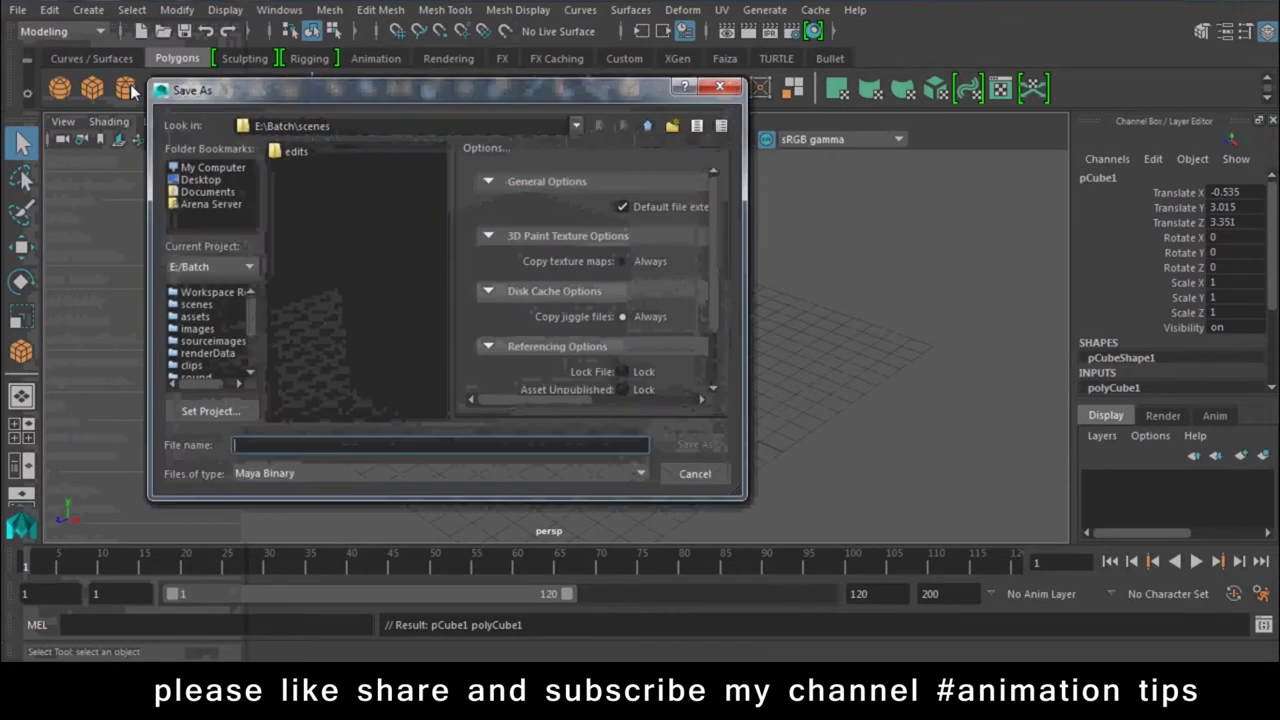
Inspect the E:\Batch\scenes save path, then cancel the Save As dialog
left_click(380, 132)
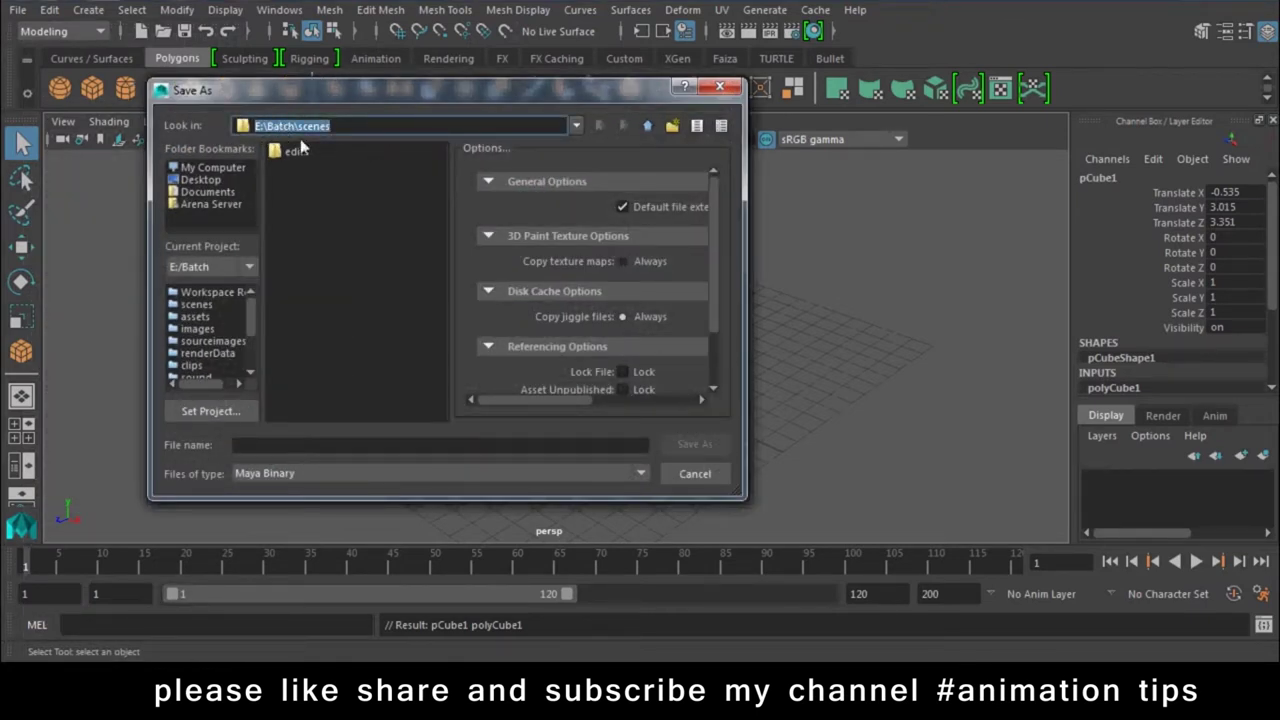
left_click(304, 131)
left_click_drag(302, 134, 373, 123)
left_click(373, 123)
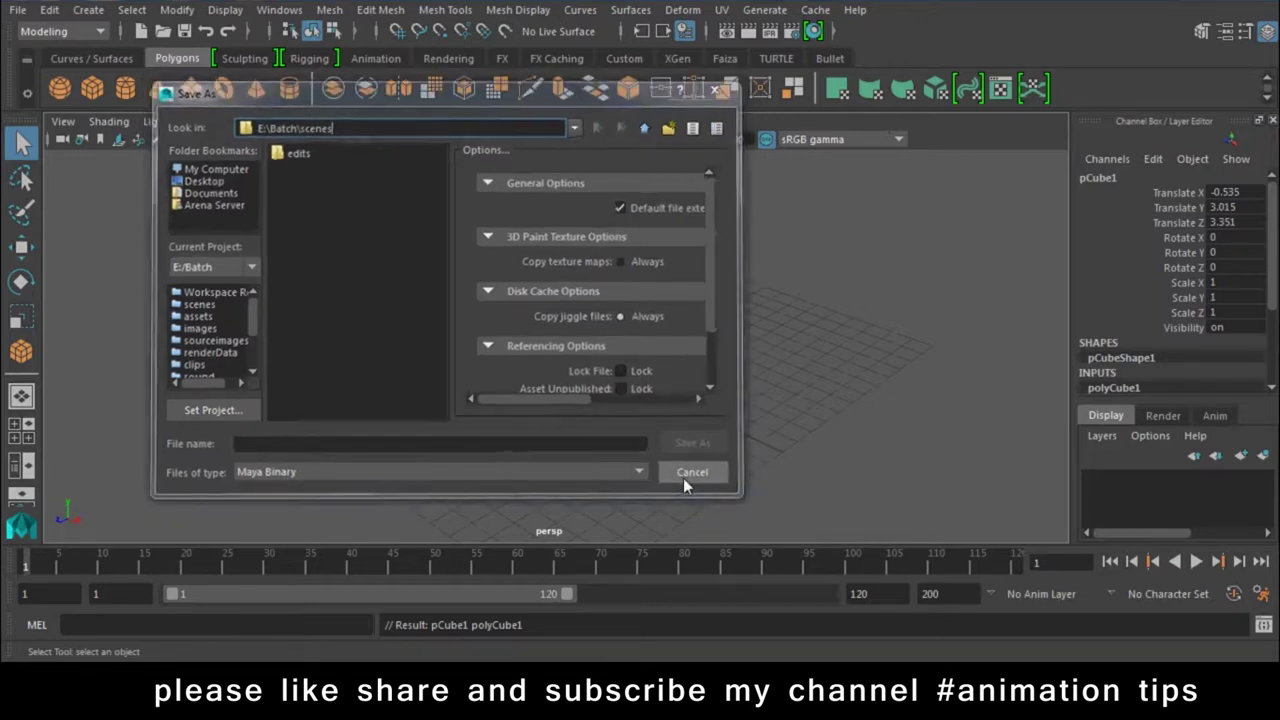
left_click(685, 476)
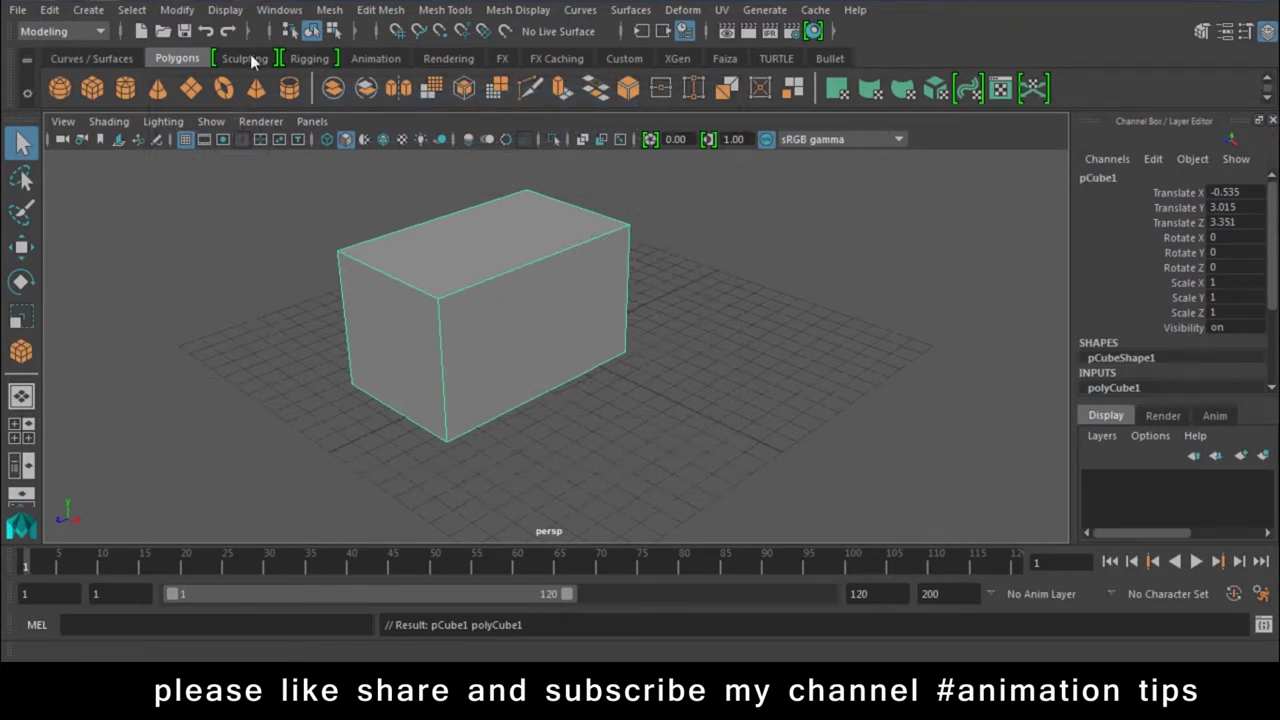
Delete the box, reframe the grid, and apply Edit > Redo
key("w")
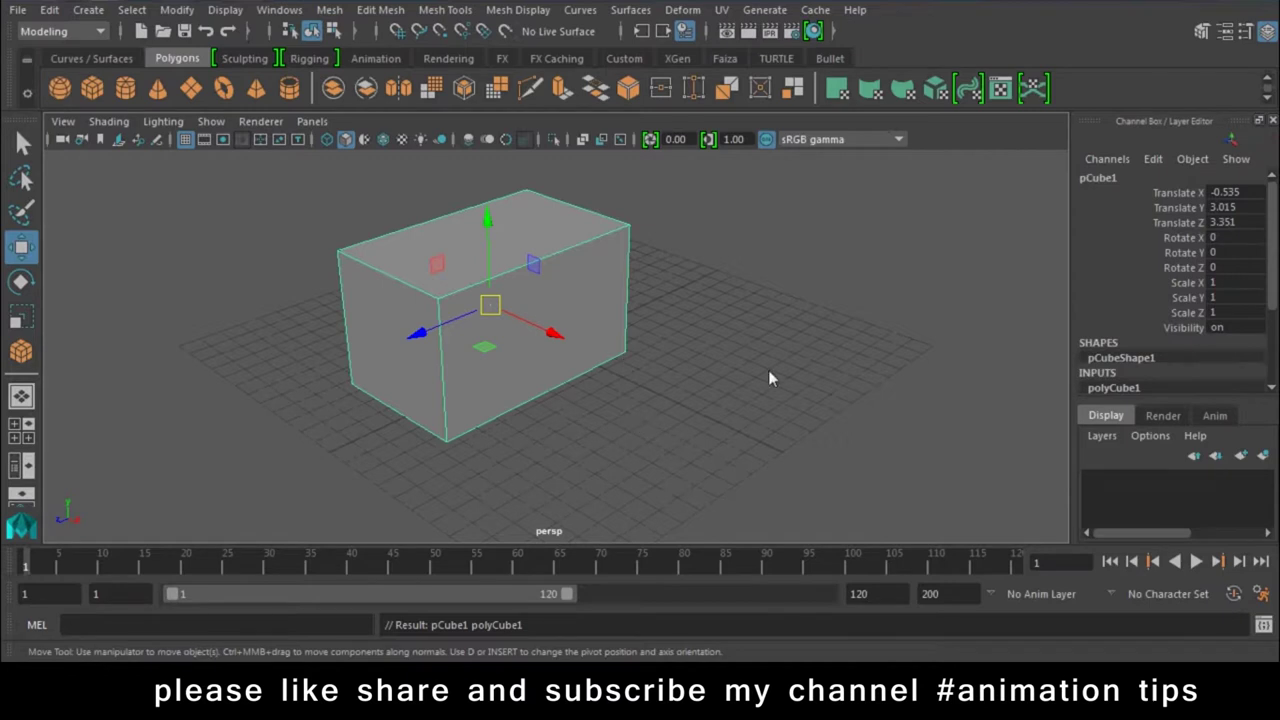
key("Delete")
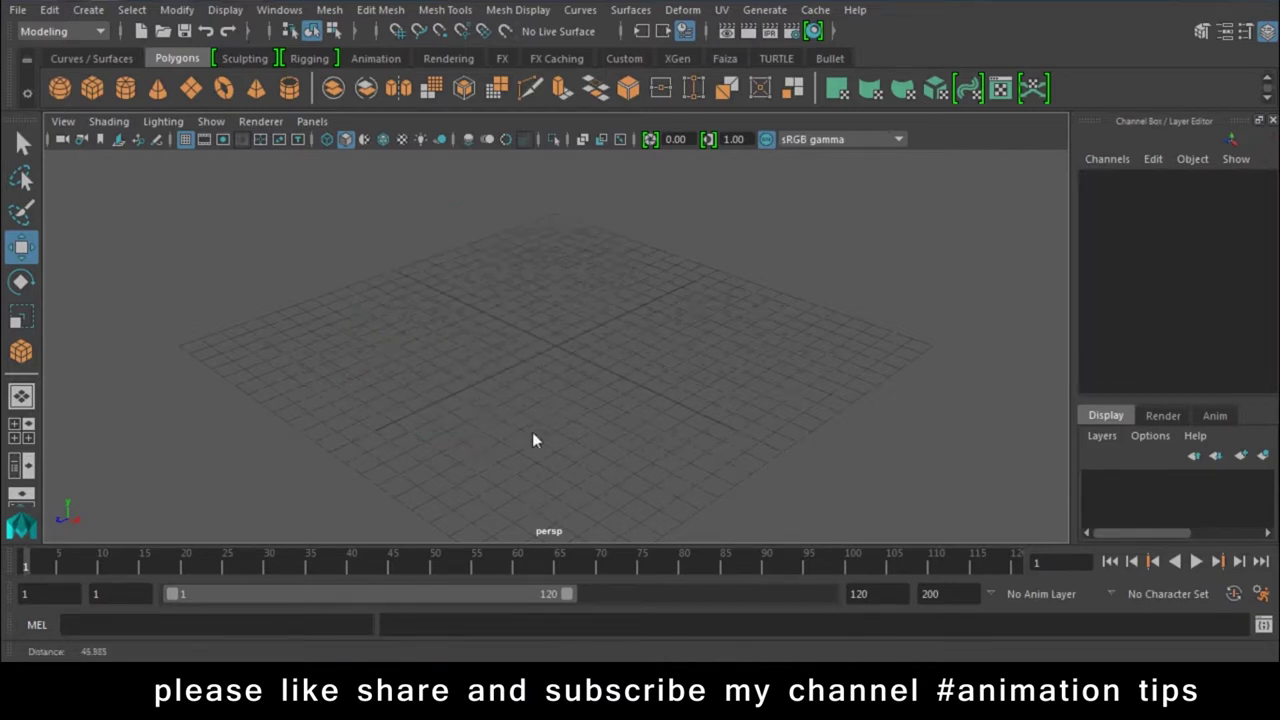
left_click_drag(528, 409, 572, 425, "alt")
middle_click_drag(571, 426, 515, 354, "alt")
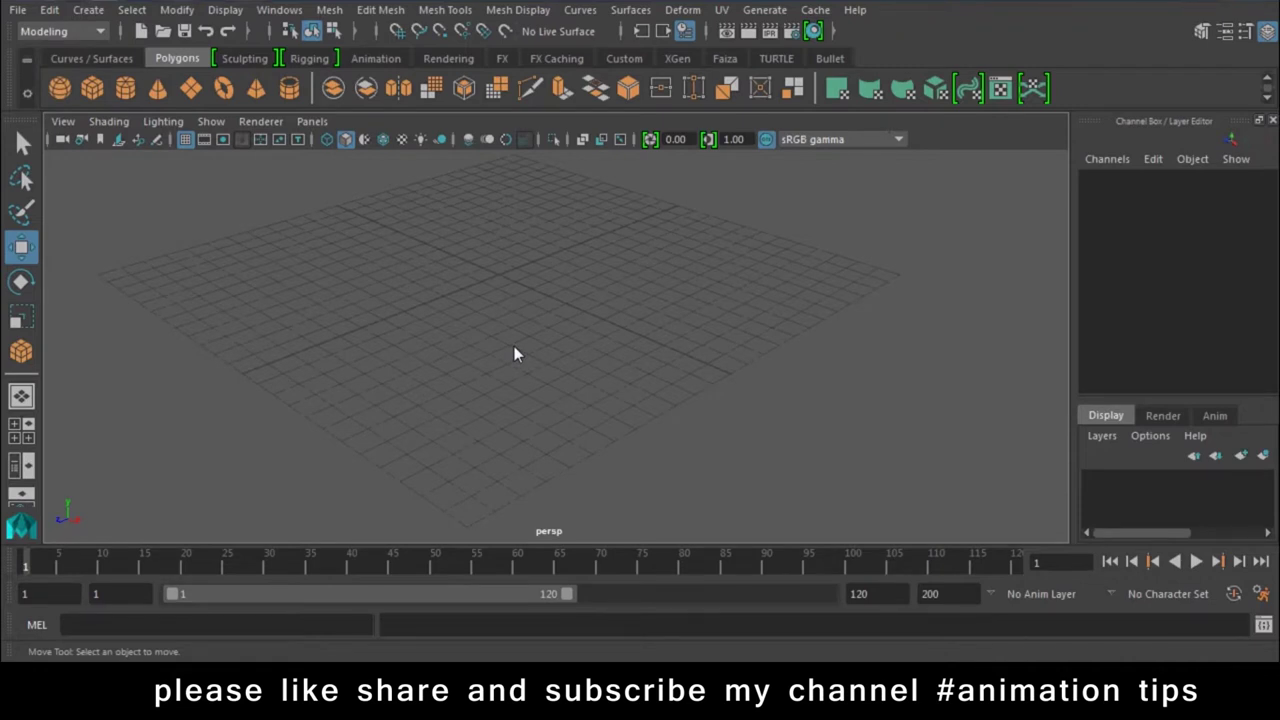
left_click(49, 9)
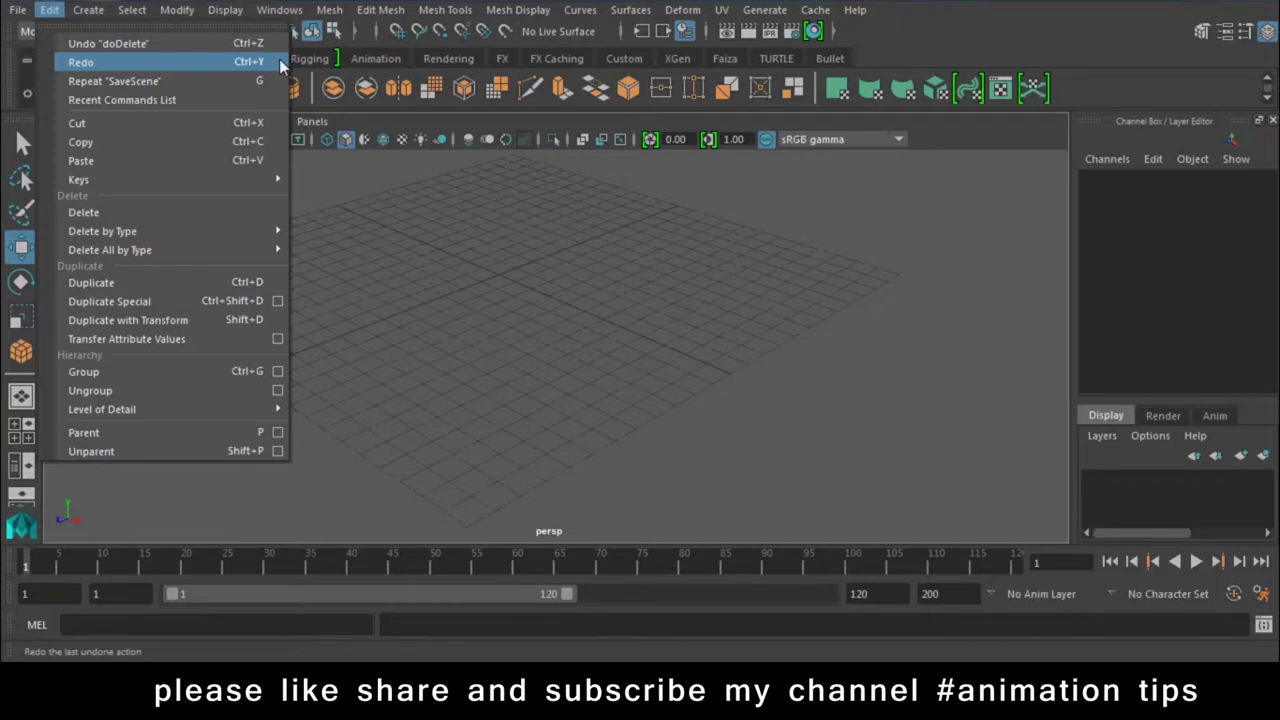
left_click(270, 62)
Draw five practice cubes of varying heights on the grid, including one tall box
key("y")
mouse_move(380, 290)
left_mouse_down()
mouse_move(409, 346)
mouse_move(423, 192)
mouse_move(508, 400)
left_mouse_up()
key("y")
mouse_move(558, 286)
left_mouse_down()
mouse_move(528, 250)
mouse_move(746, 330)
left_mouse_up()
mouse_move(800, 365)
left_mouse_down()
mouse_move(710, 446)
mouse_move(639, 422)
left_mouse_up()
key("y")
left_click_drag(562, 398, 511, 477)
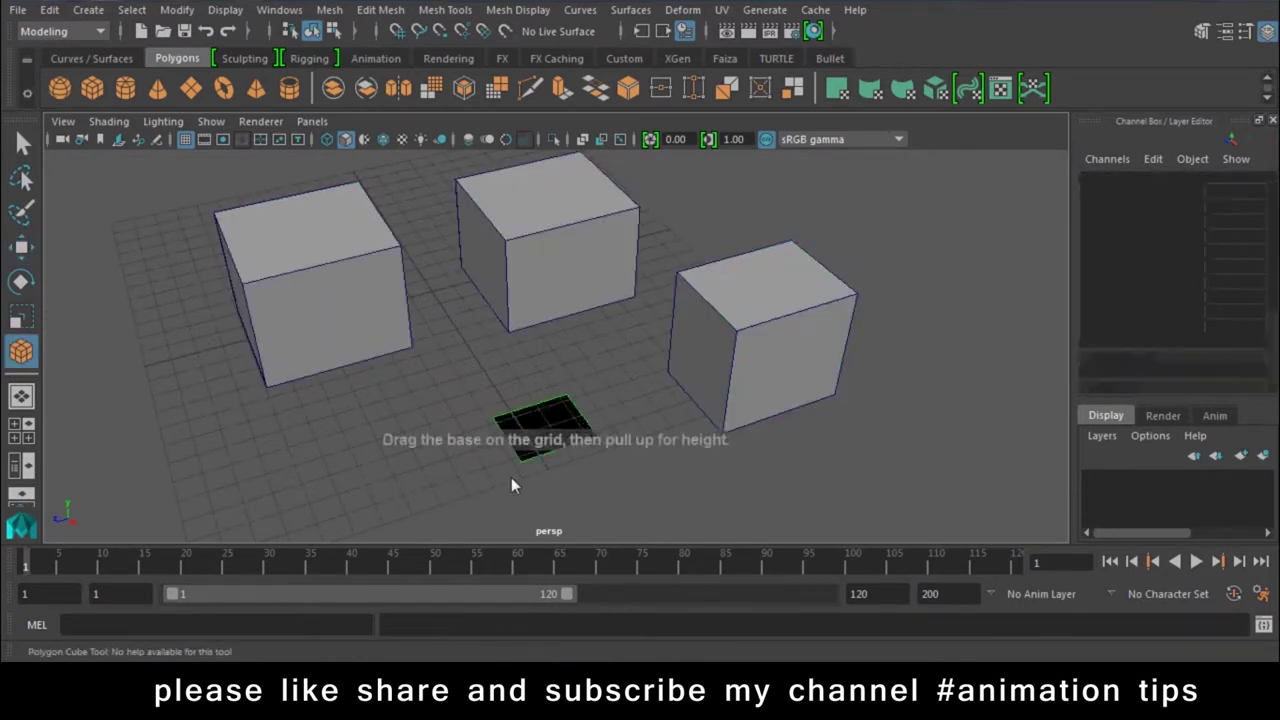
left_click_drag(546, 309, 574, 212)
mouse_move(411, 414)
left_mouse_down()
mouse_move(355, 465)
mouse_move(447, 301)
left_mouse_up()
Select all the practice cubes and delete them
key("q")
key("w")
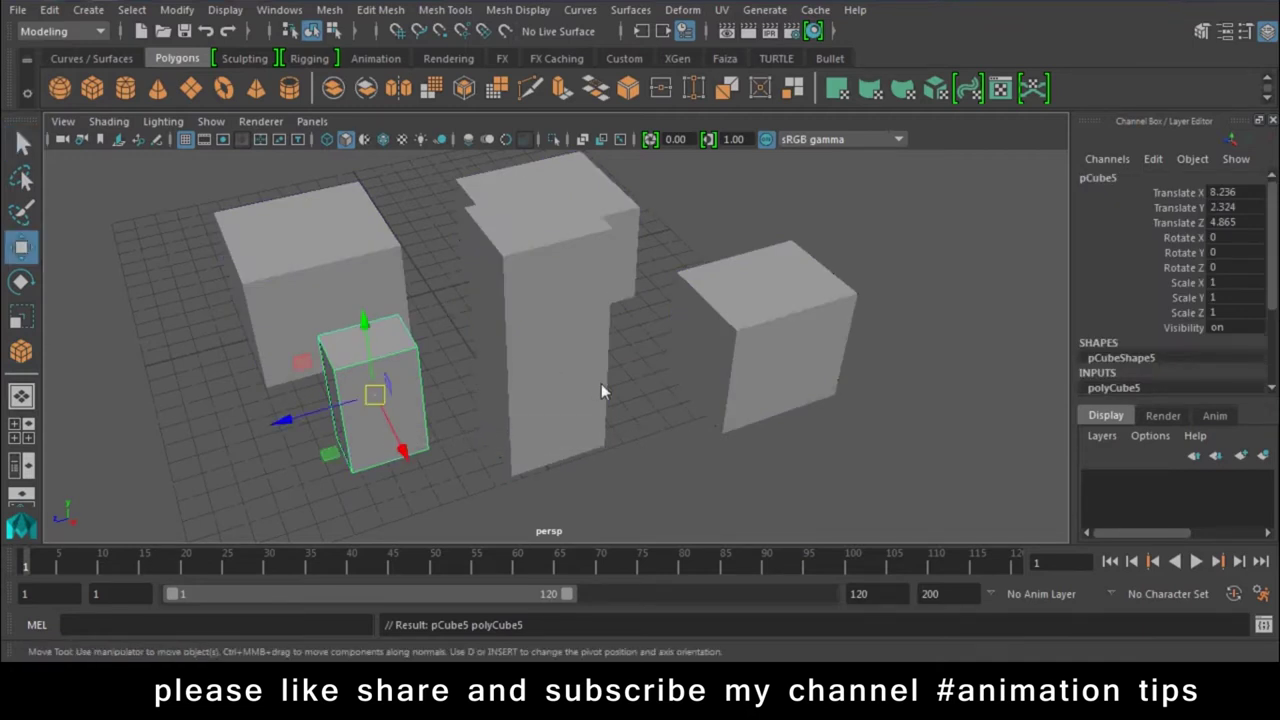
mouse_move(601, 383)
left_mouse_down("alt")
mouse_move(800, 215)
mouse_move(680, 386)
left_mouse_up("alt")
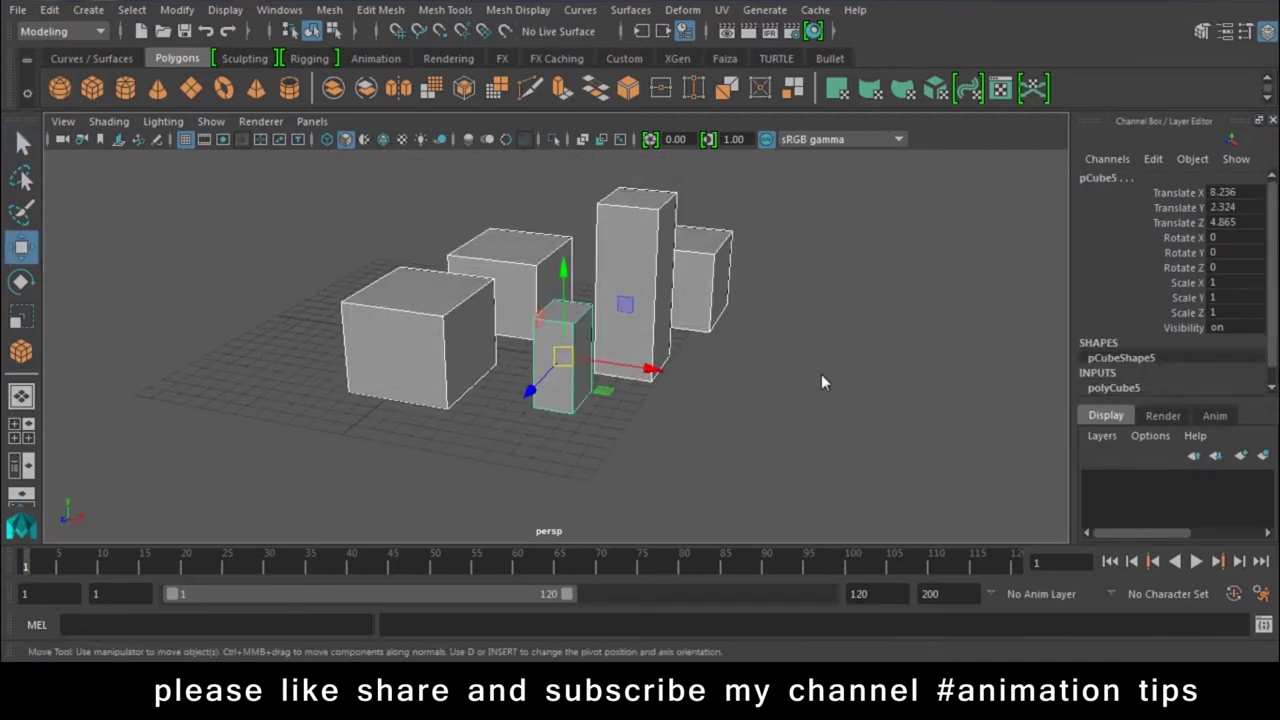
key("ctrl+a")
key("Delete")
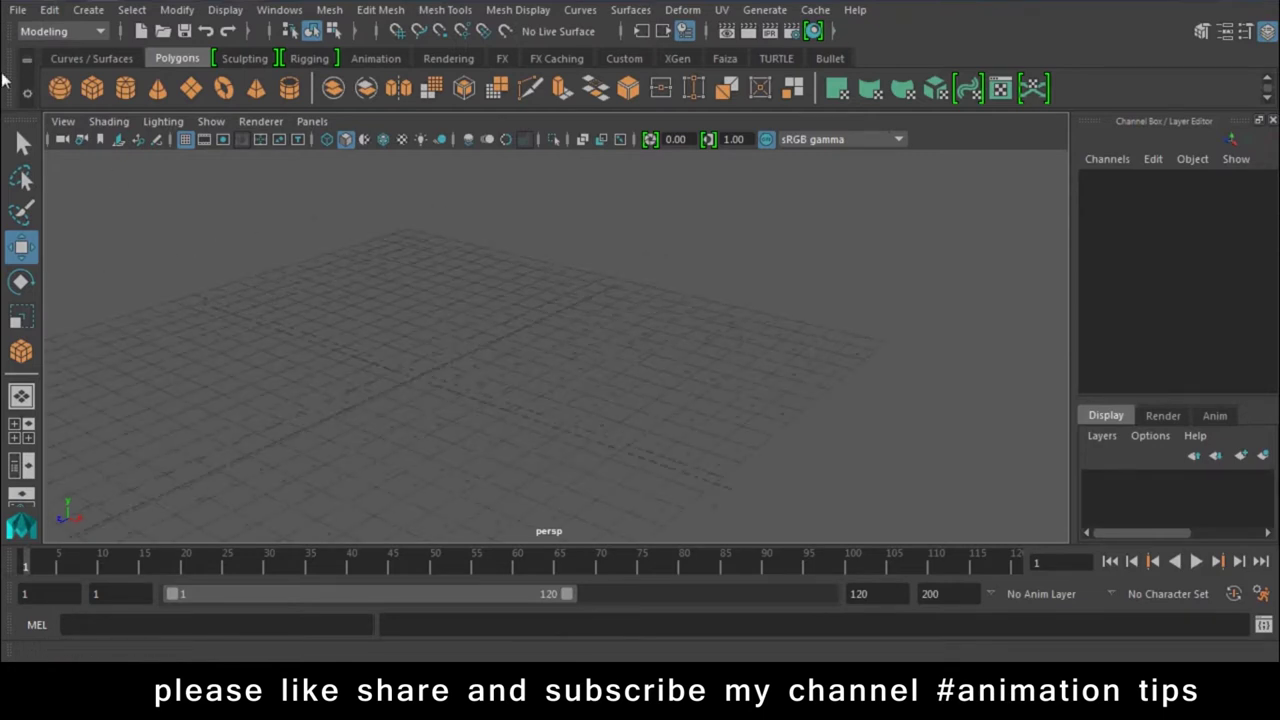
left_click(91, 88)
key("w")
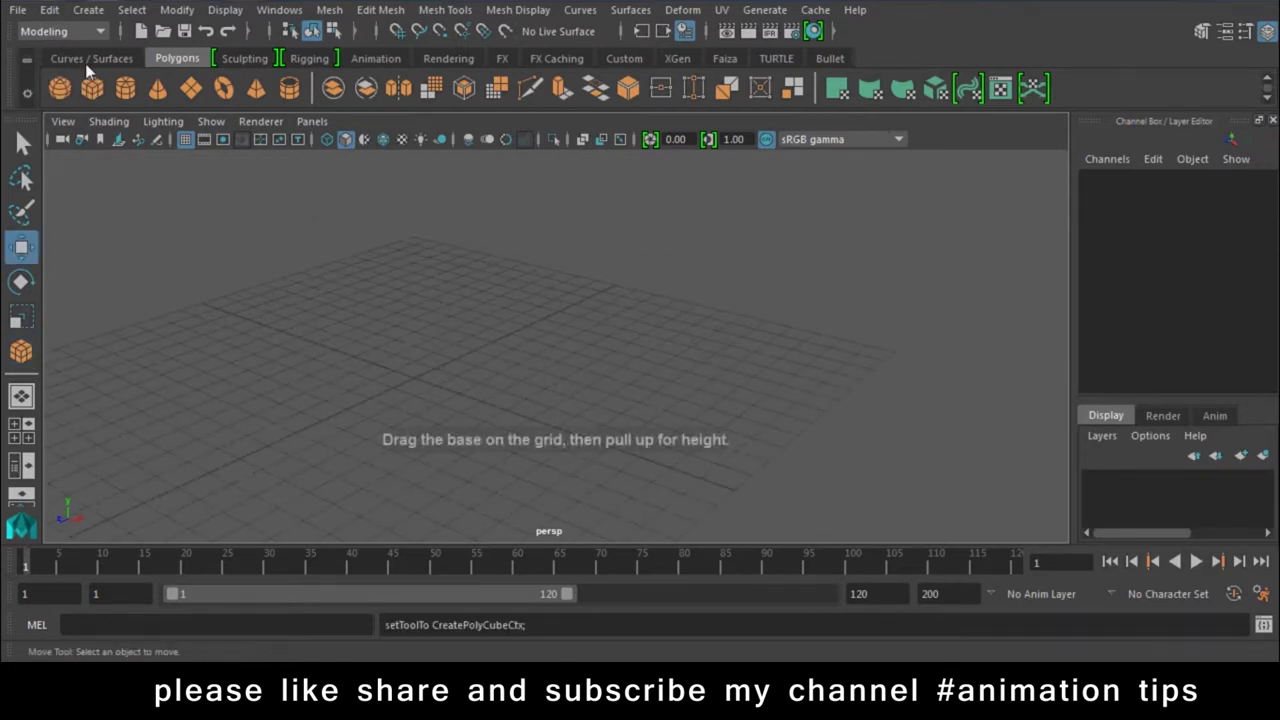
left_click(85, 62)
left_click(610, 57)
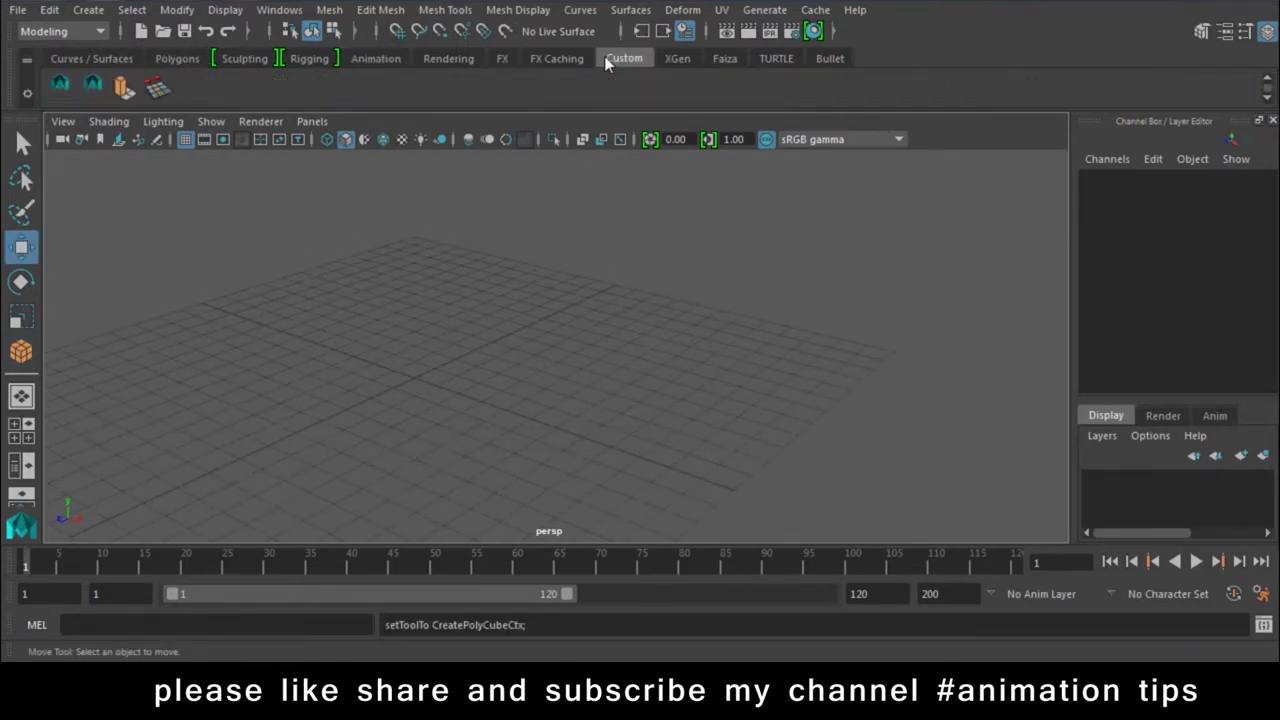
left_click(178, 59)
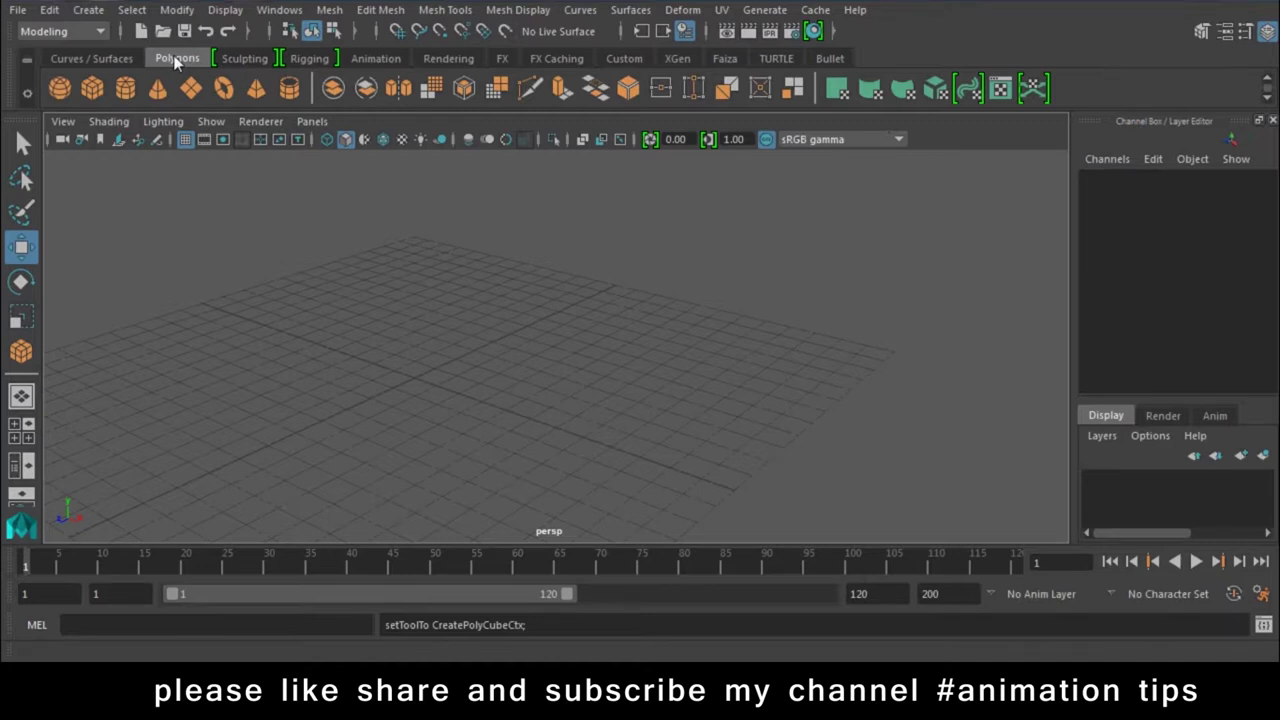
Draw a tall polygon box pCube1 on the grid and orbit around it
left_click(92, 89)
mouse_move(450, 345)
left_mouse_down()
mouse_move(320, 494)
mouse_move(366, 146)
mouse_move(350, 120)
left_mouse_up()
key("w")
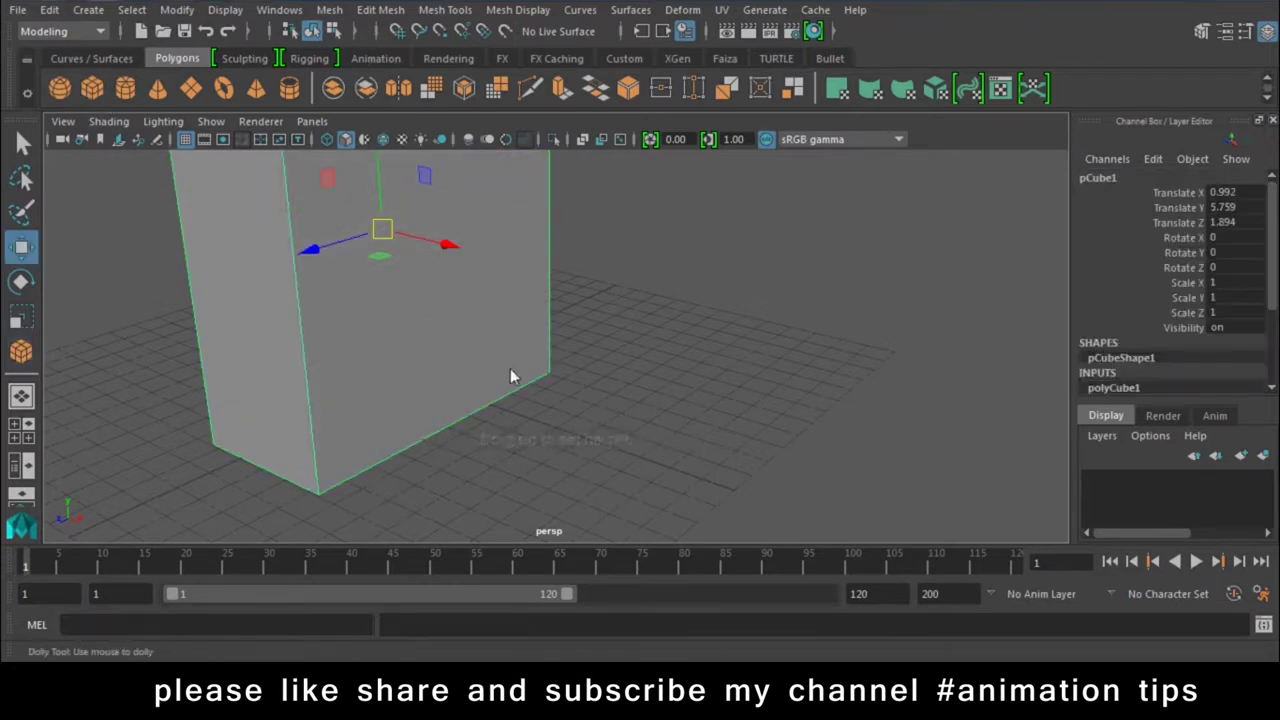
right_click_drag(514, 374, 336, 318, "alt")
mouse_move(337, 313)
left_mouse_down("alt")
mouse_move(506, 371)
mouse_move(525, 301)
left_mouse_up("alt")
Try stretching a corner vertex several times, undo each pull, and bring up component modes
right_click_drag(527, 261, 429, 151)
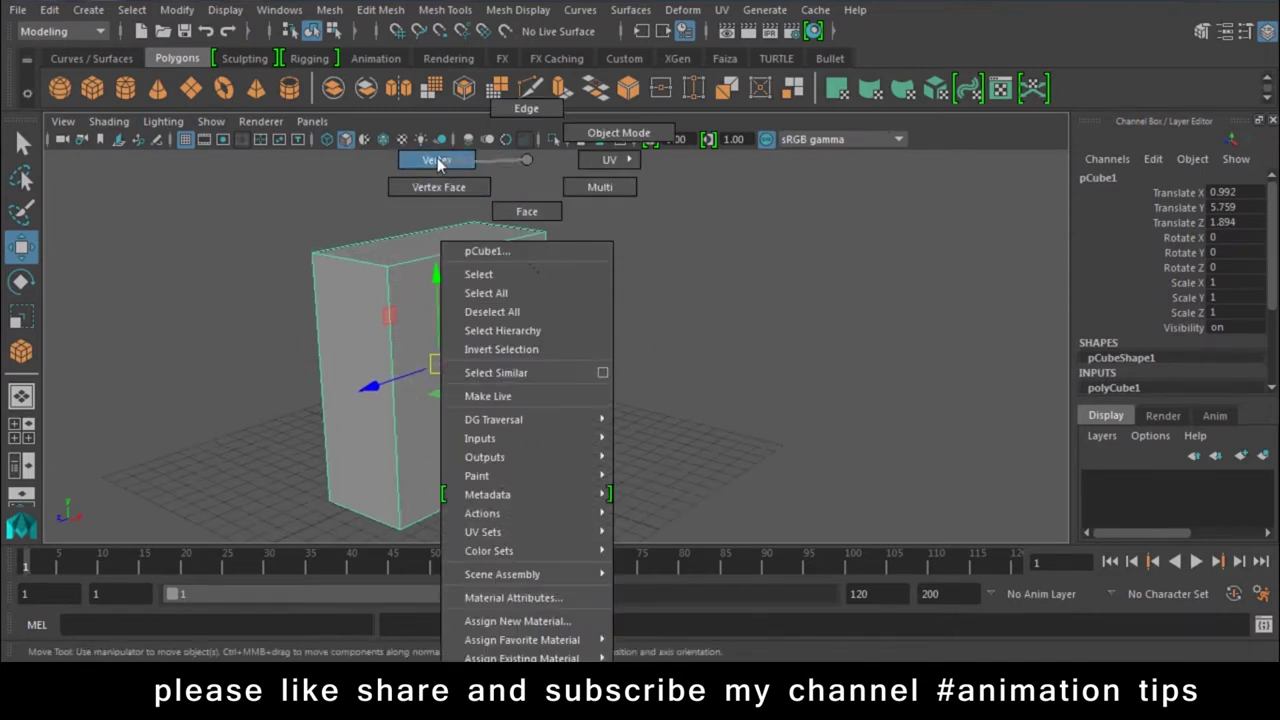
mouse_move(532, 216)
left_mouse_down()
mouse_move(560, 244)
mouse_move(523, 196)
mouse_move(555, 281)
mouse_move(1018, 283)
left_mouse_up()
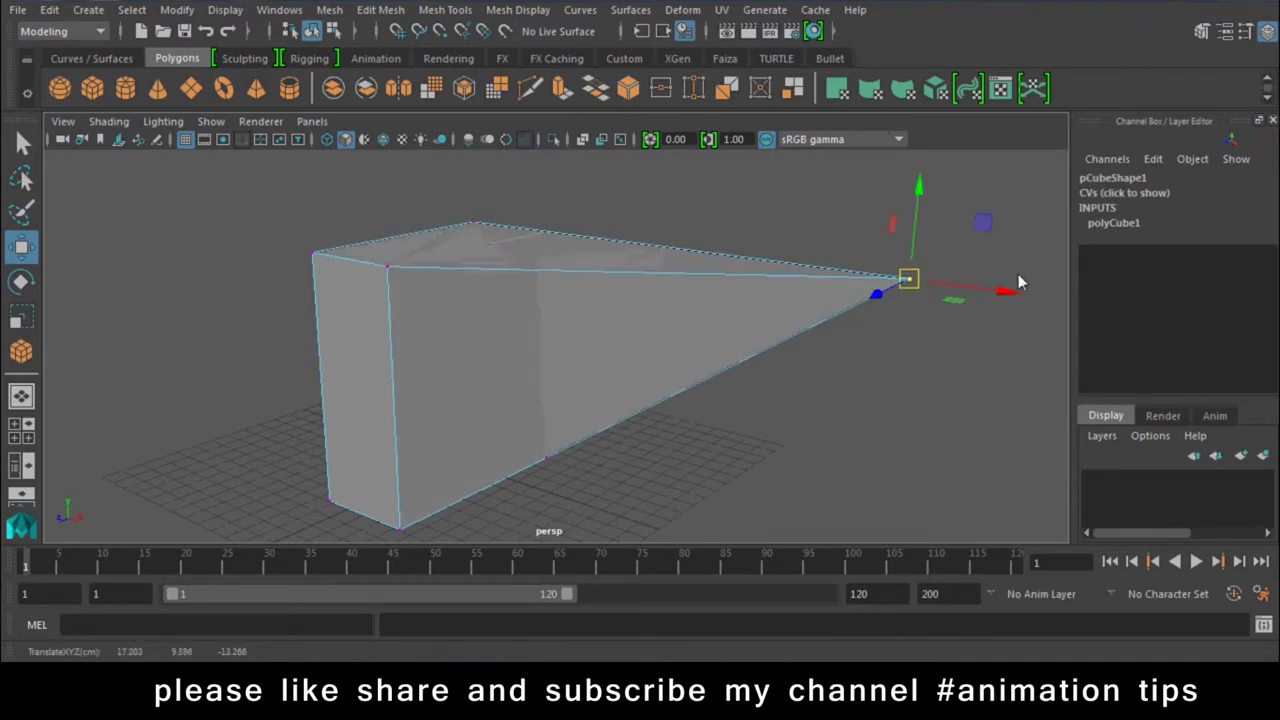
key("ctrl+z")
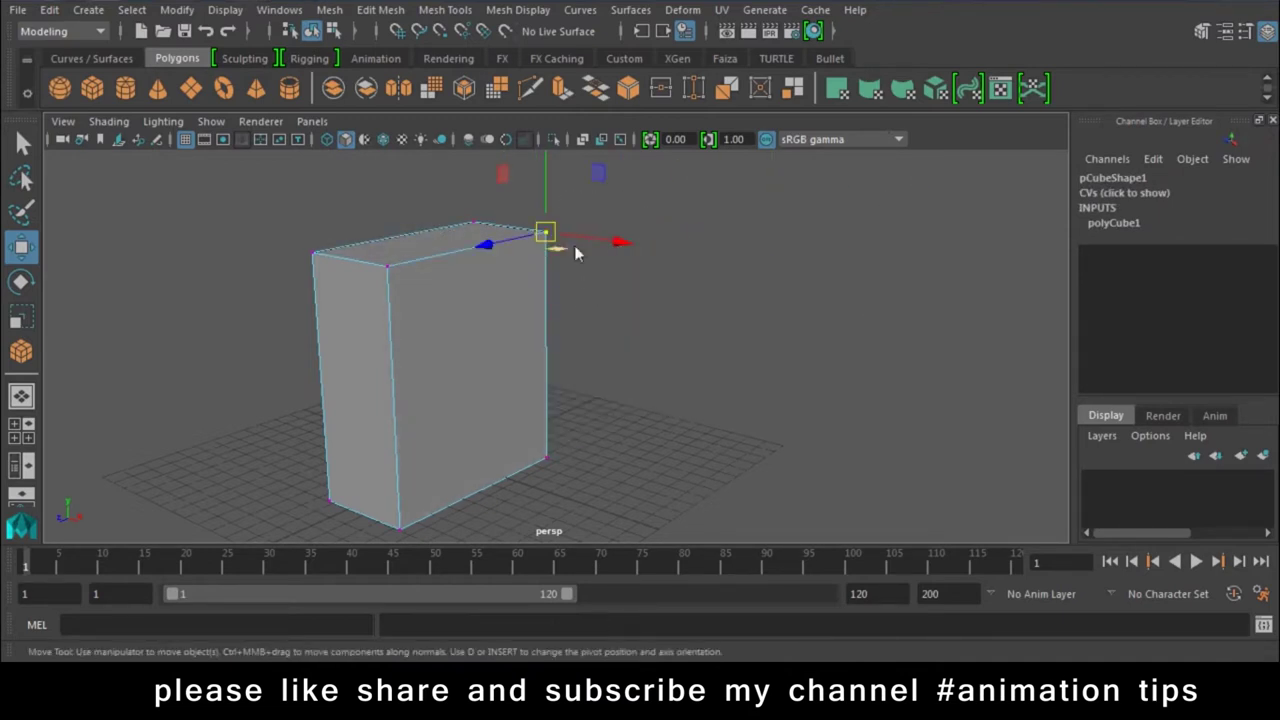
left_click_drag(574, 246, 908, 330)
key("ctrl+z")
key("ctrl+z")
key("ctrl+z")
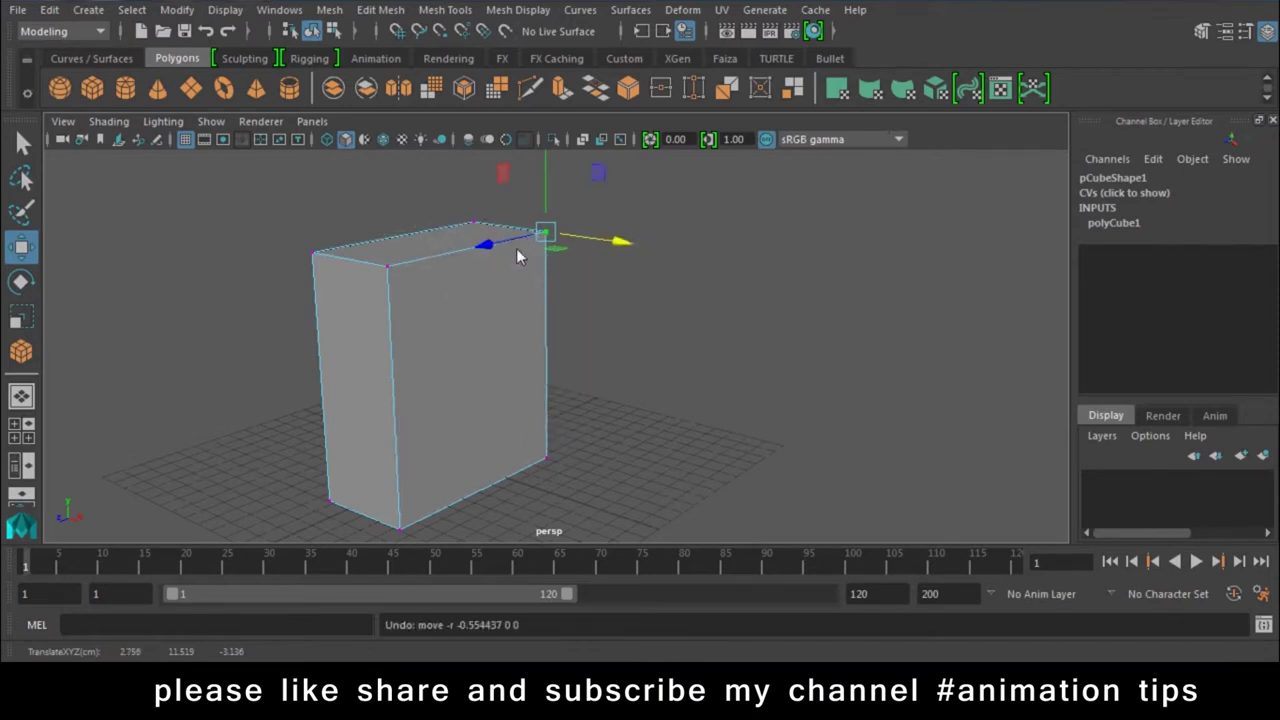
left_click_drag(611, 248, 984, 337)
key("ctrl+z")
left_click_drag(777, 319, 979, 362)
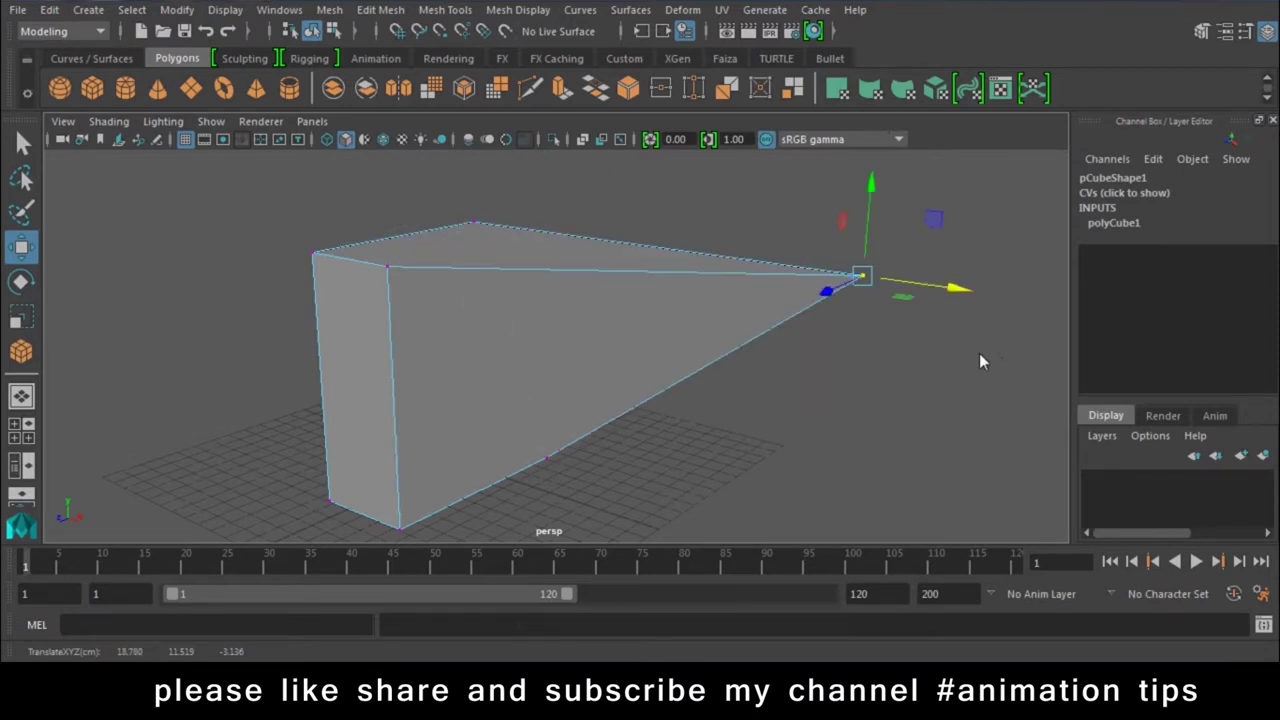
key("ctrl+z")
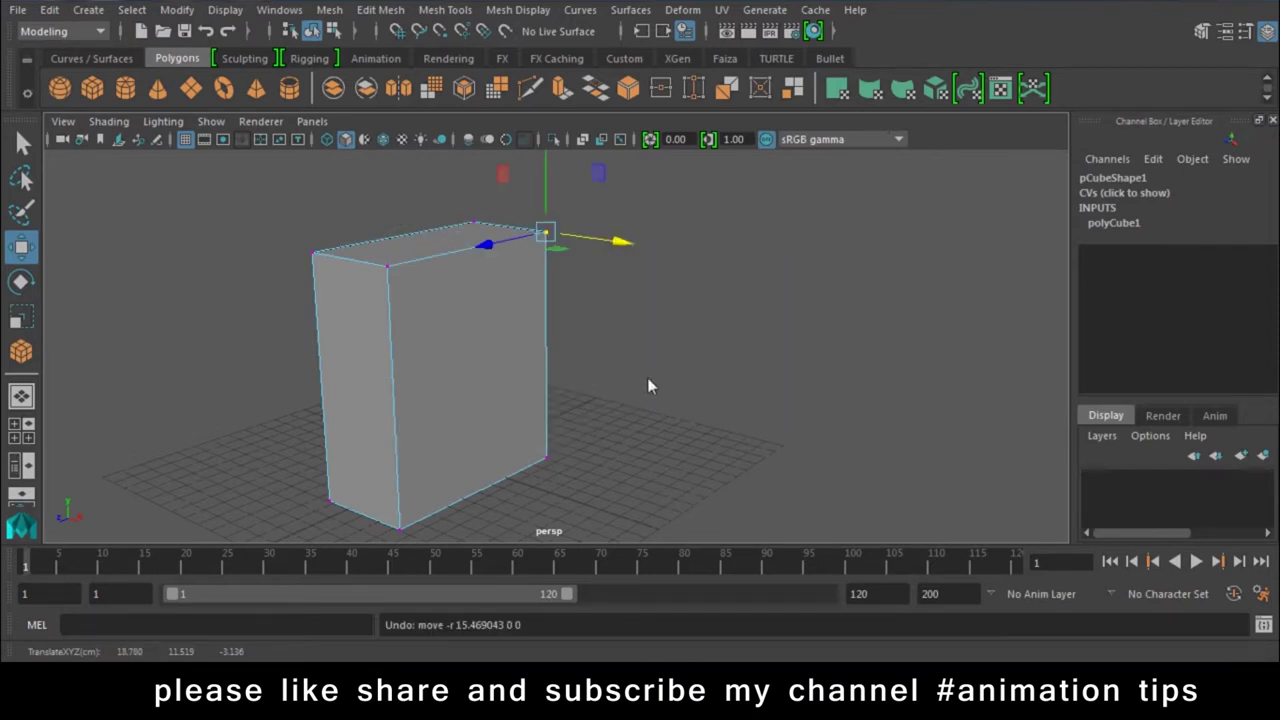
key("ctrl+z")
key("ctrl+z")
right_click_drag(519, 159, 510, 105)
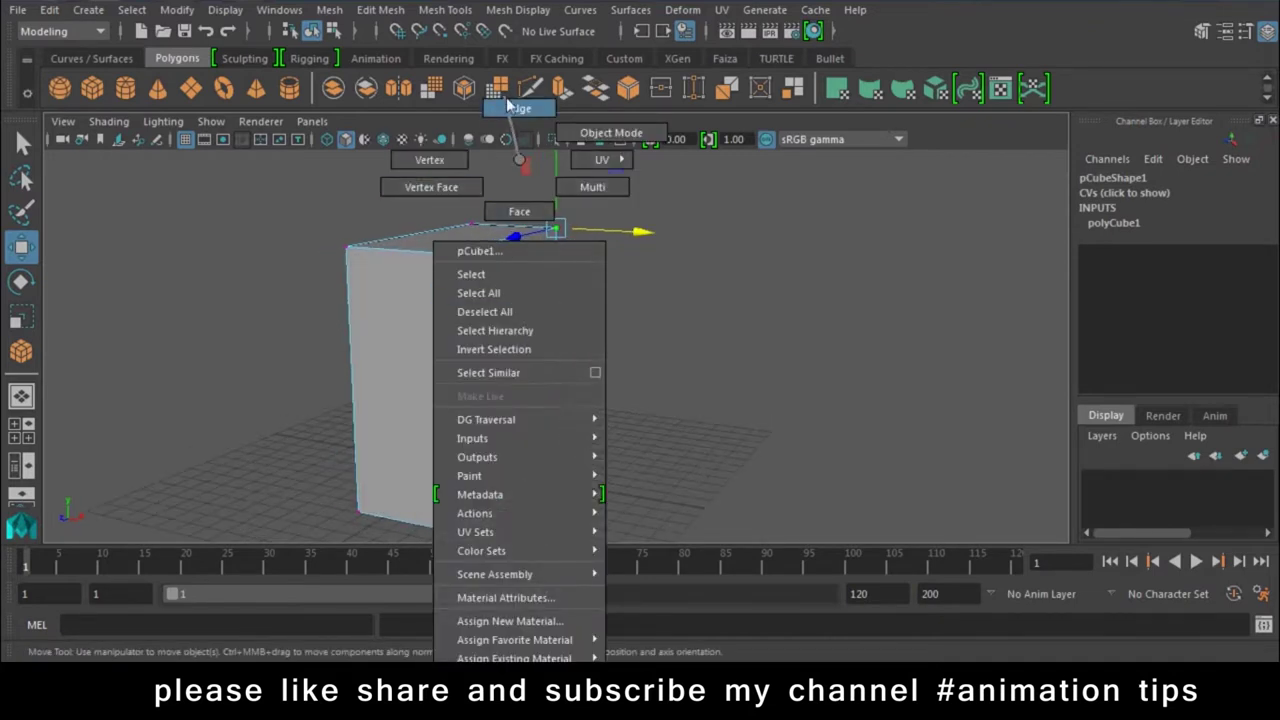
right_click_drag(462, 159, 452, 110)
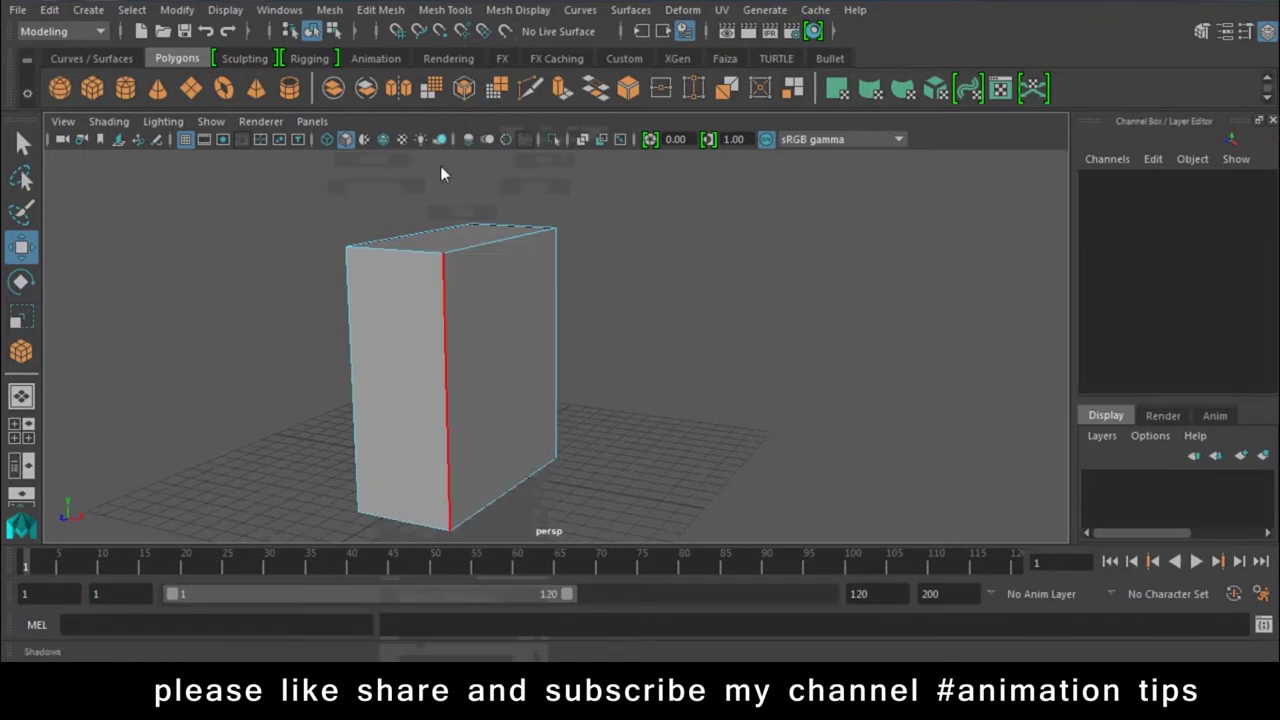
Select several edges of the box, then deselect them
left_click(469, 247)
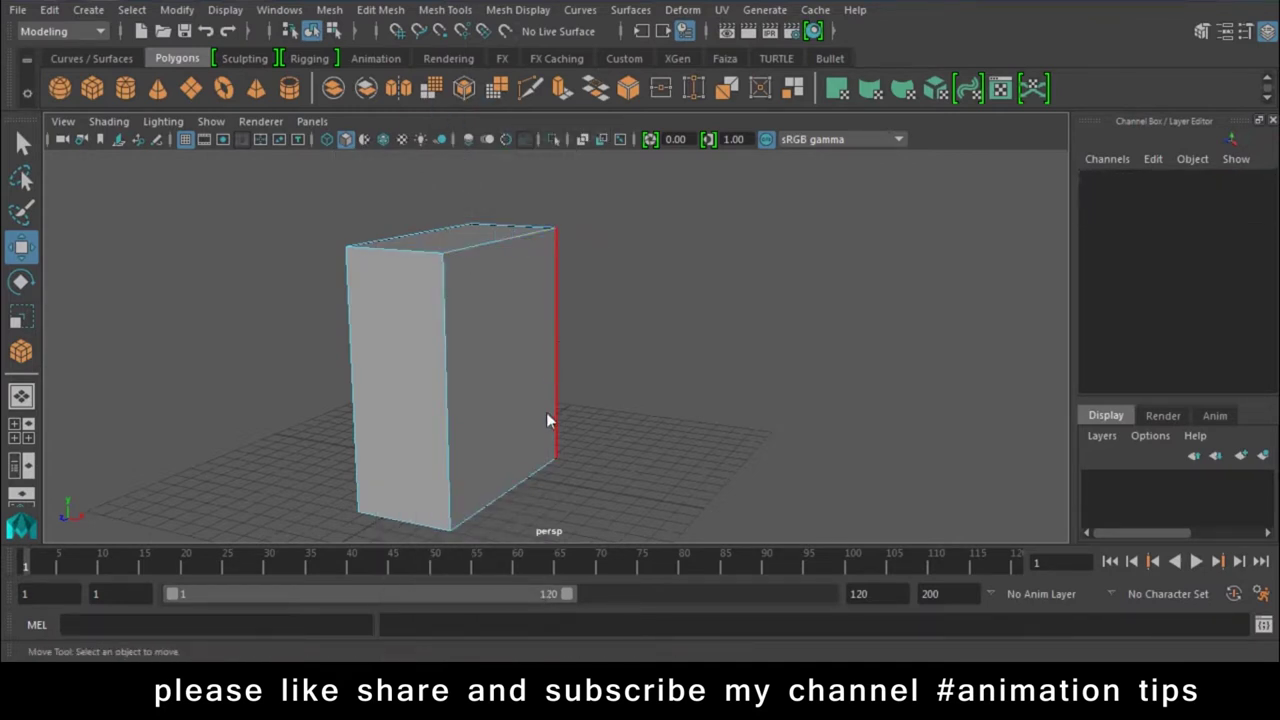
left_click(505, 500)
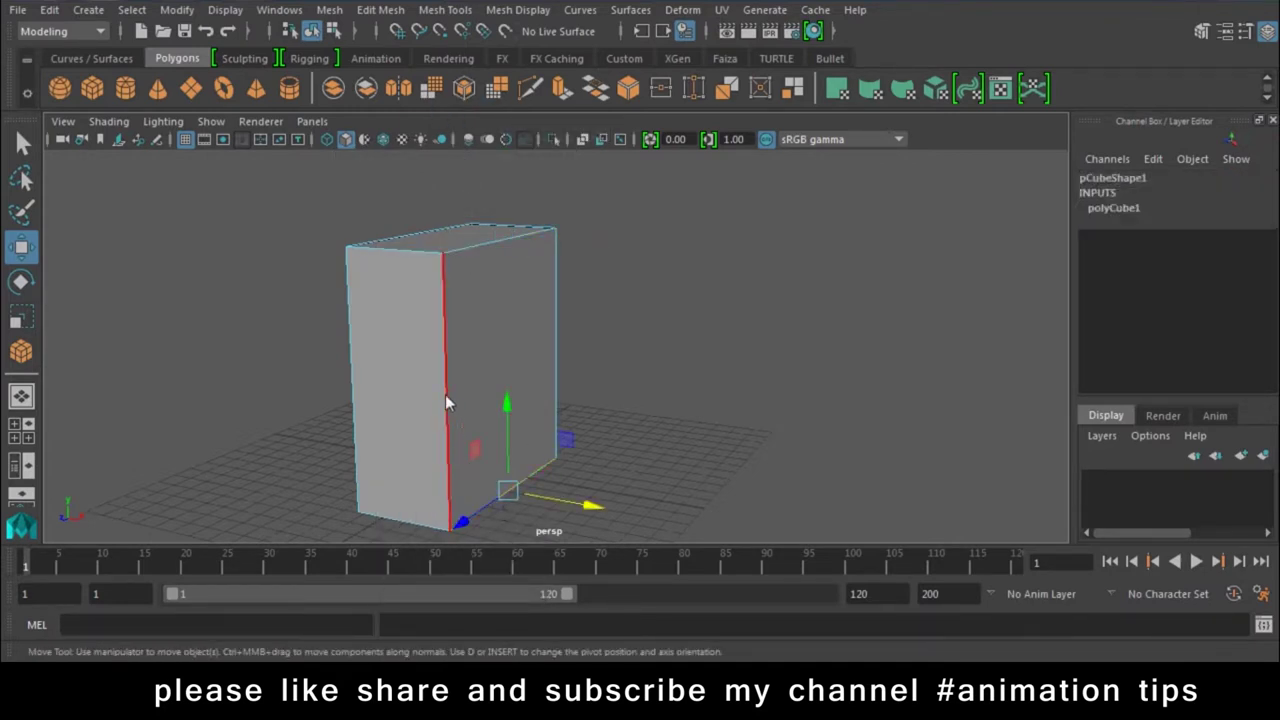
left_click(474, 246)
left_click(560, 289)
left_click(698, 305)
Push the right face outward, undo it, then select the box's front face
right_click_drag(509, 160, 509, 233)
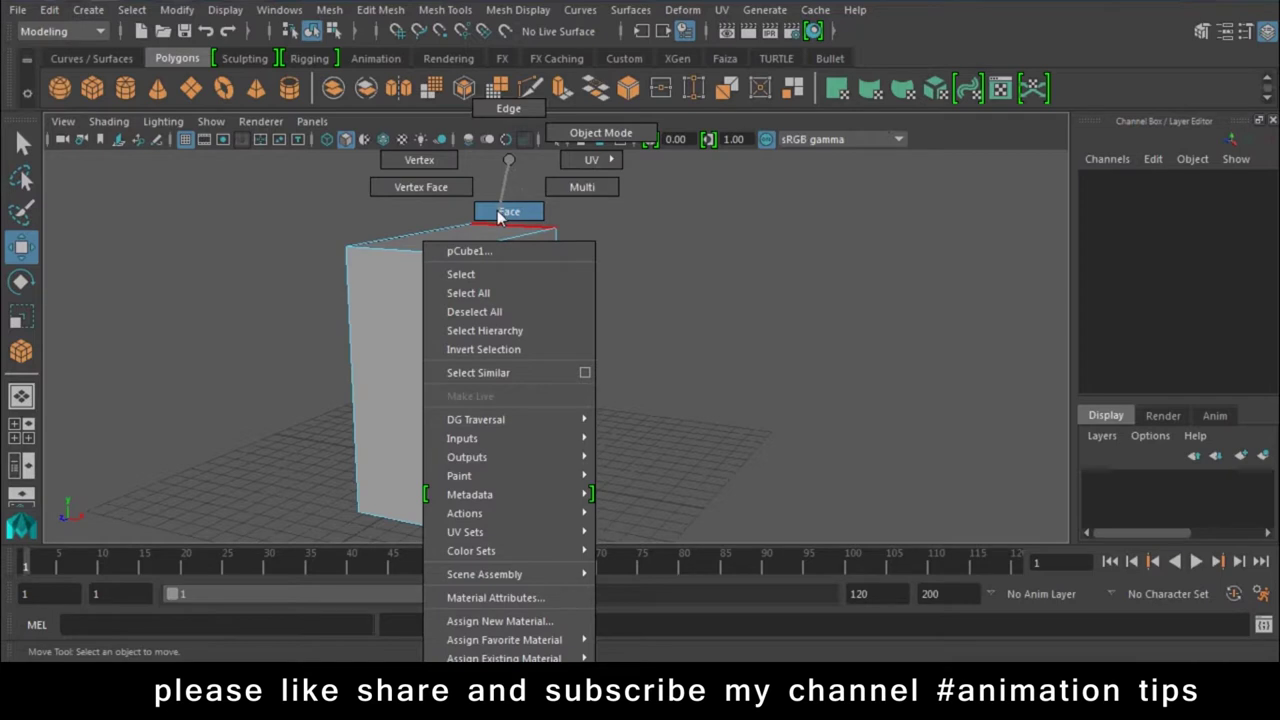
left_click(500, 327)
left_click_drag(574, 403, 991, 484)
key("ctrl+z")
key("ctrl+z")
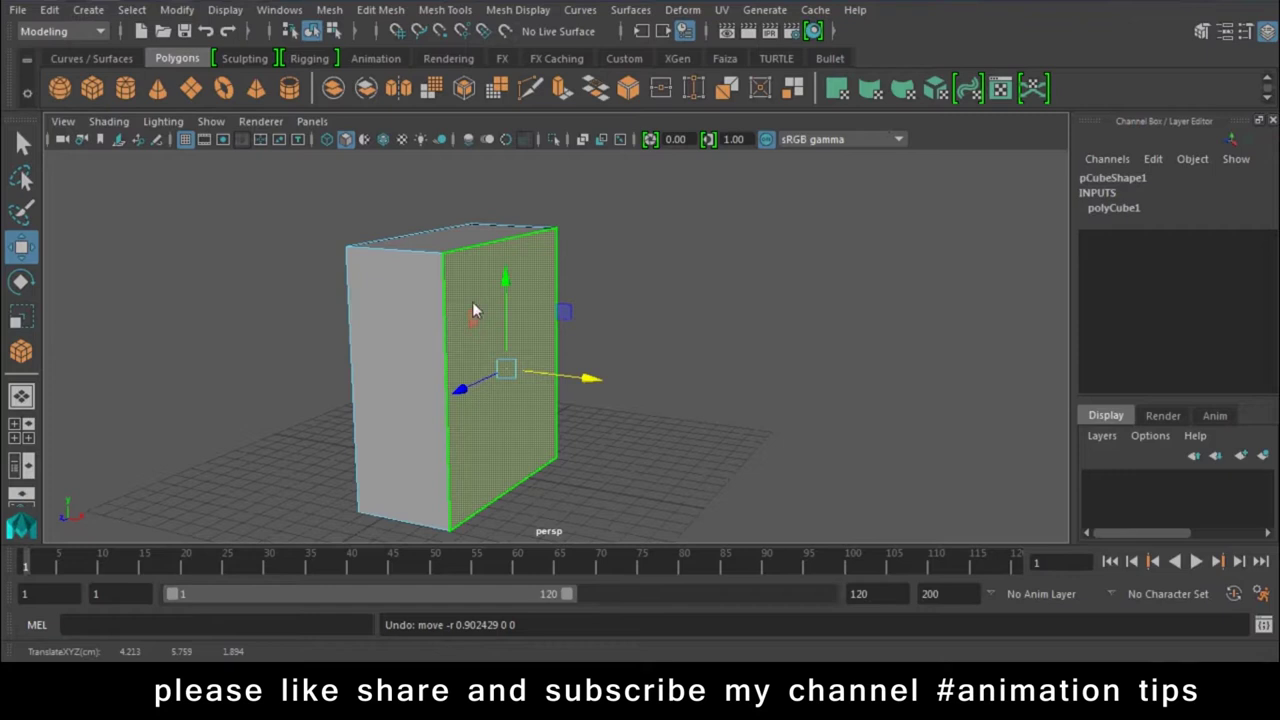
left_click(577, 338)
left_click(485, 411)
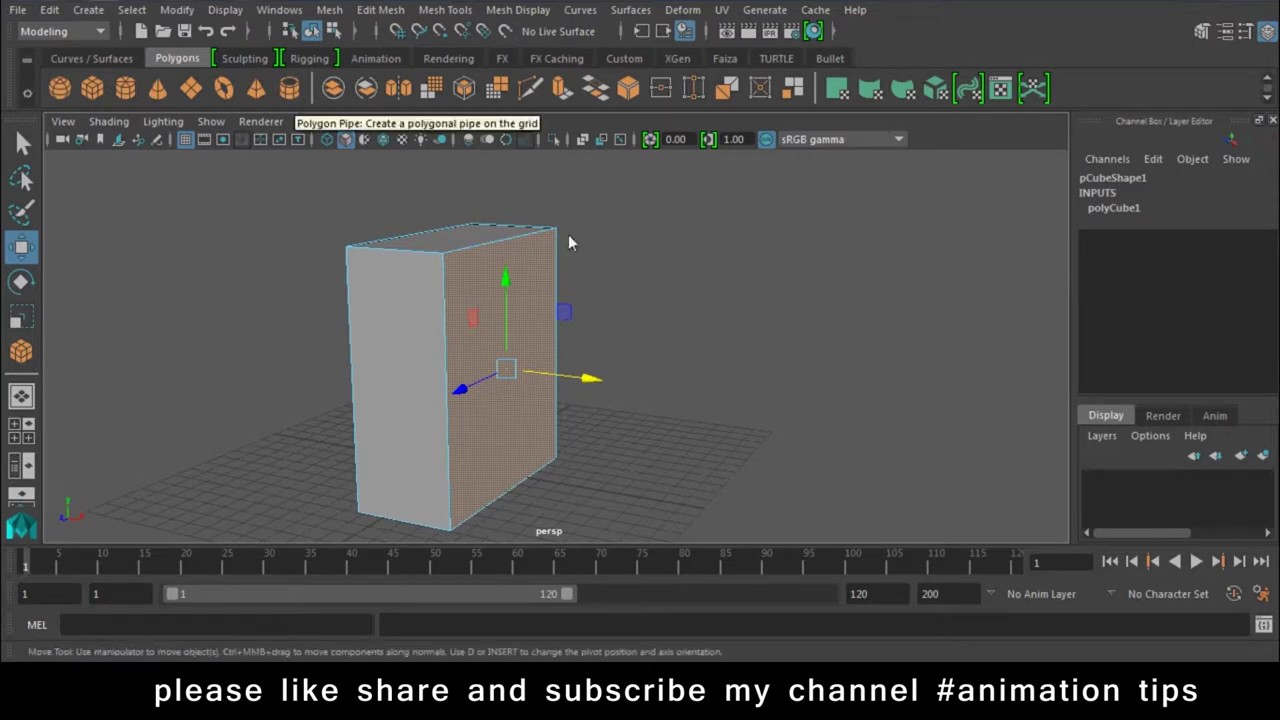
Tear off the Mesh, Edit Mesh and Mesh Tools menus as floating panels and arrange them
left_click(330, 12)
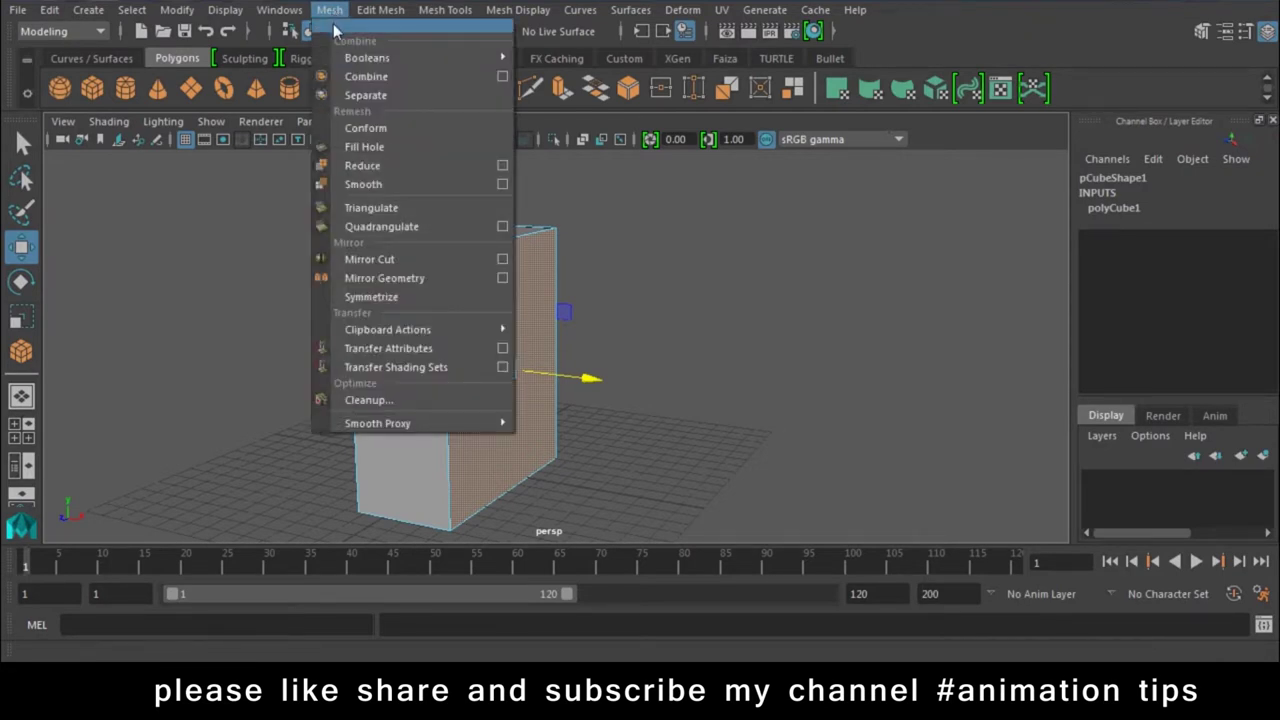
left_click(335, 33)
left_click_drag(740, 115, 1008, 170)
left_click(381, 10)
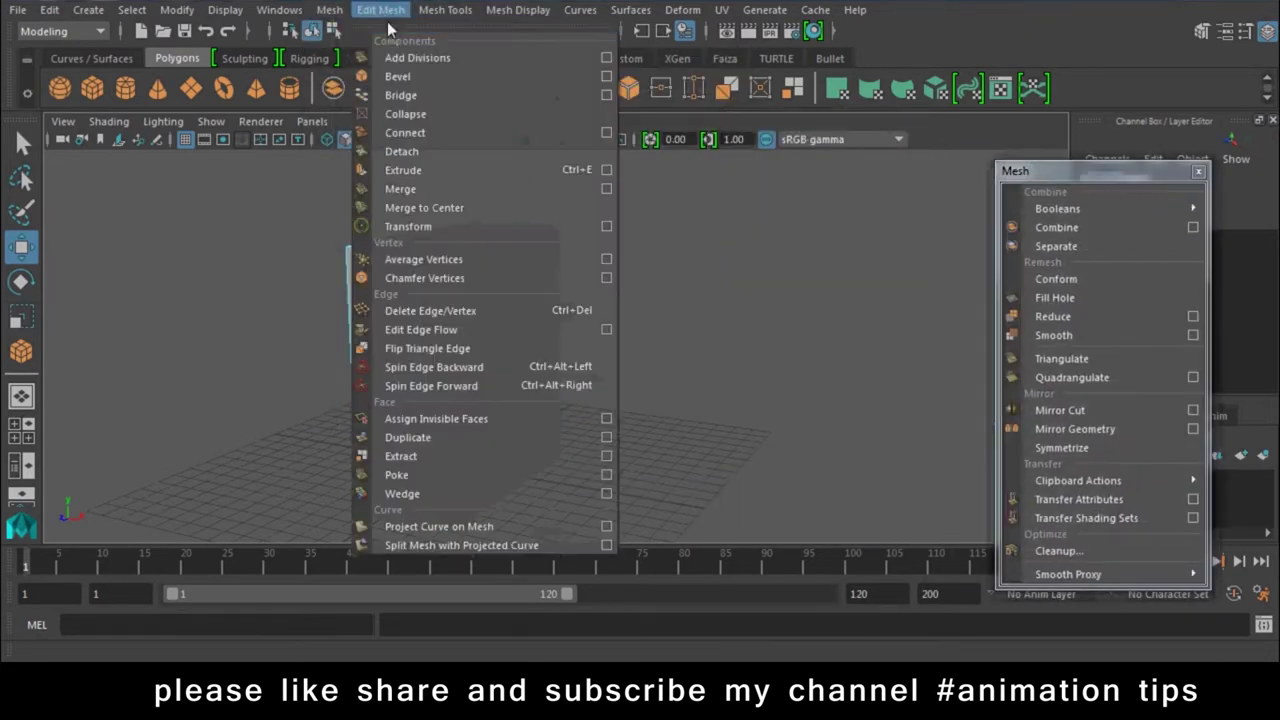
left_click(390, 40)
left_click_drag(600, 114, 797, 189)
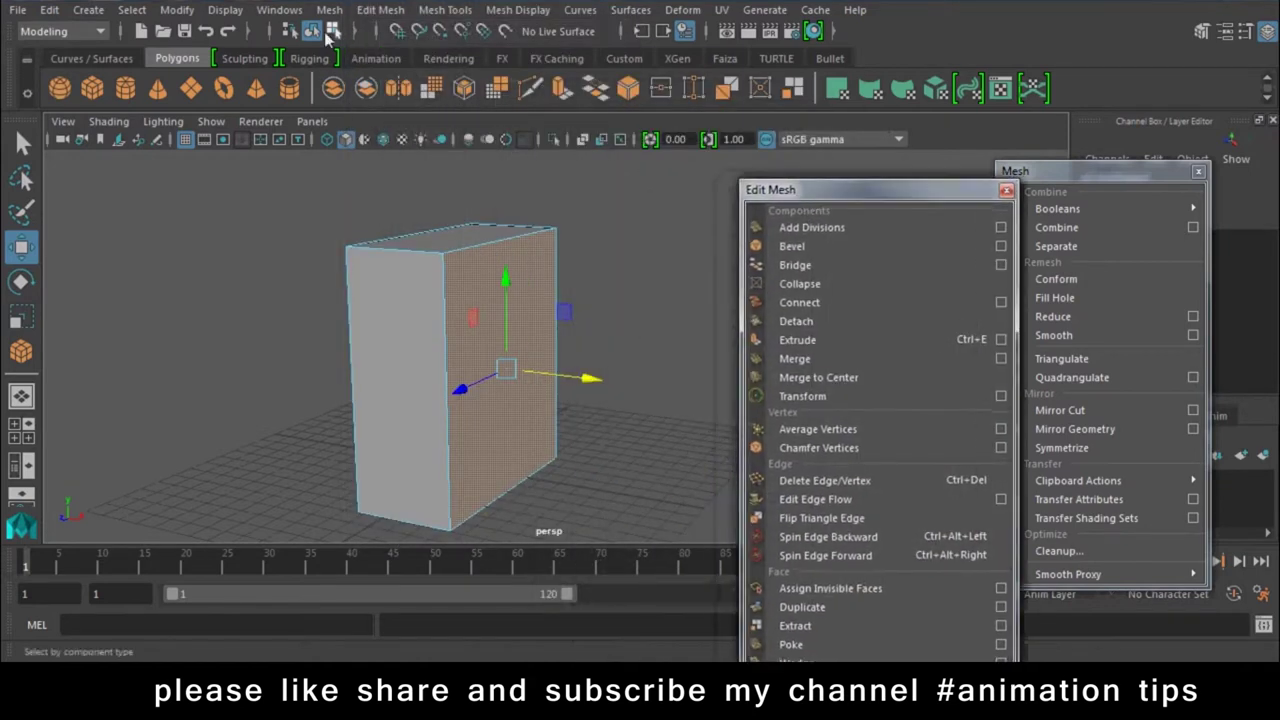
left_click(445, 10)
left_click(483, 40)
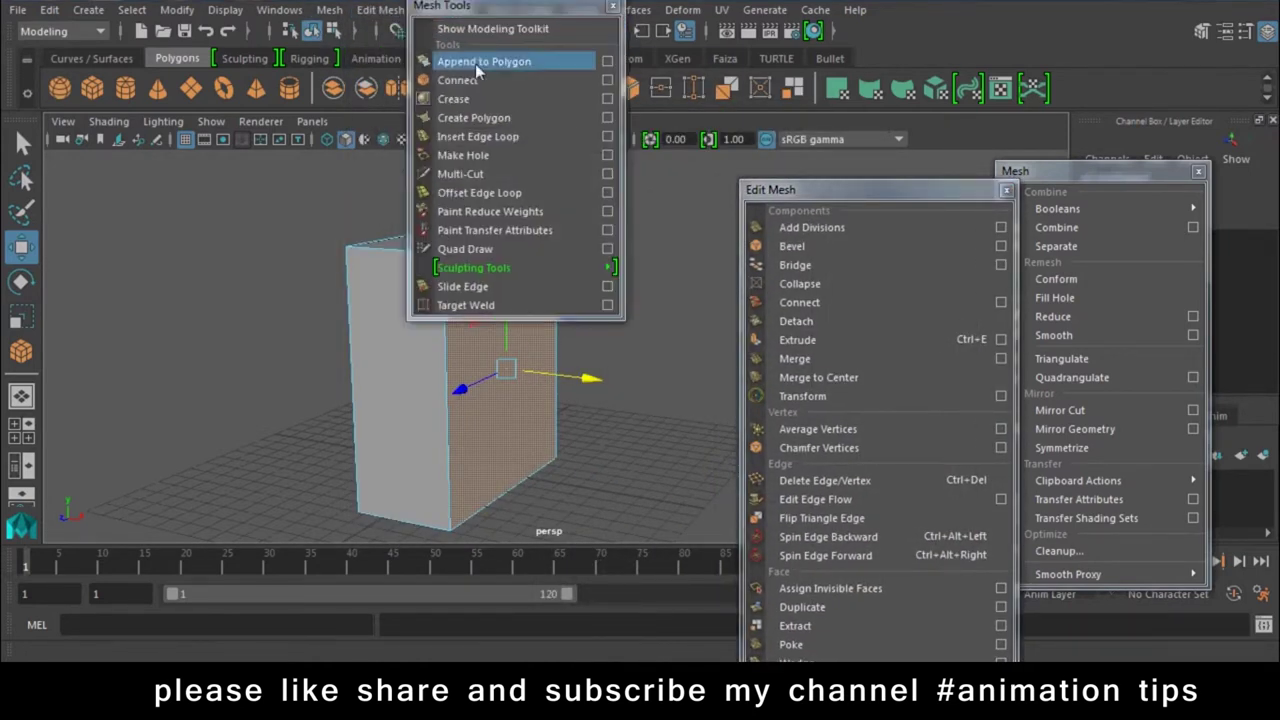
mouse_move(445, 5)
left_mouse_down()
mouse_move(294, 333)
mouse_move(151, 148)
mouse_move(89, 165)
left_mouse_up()
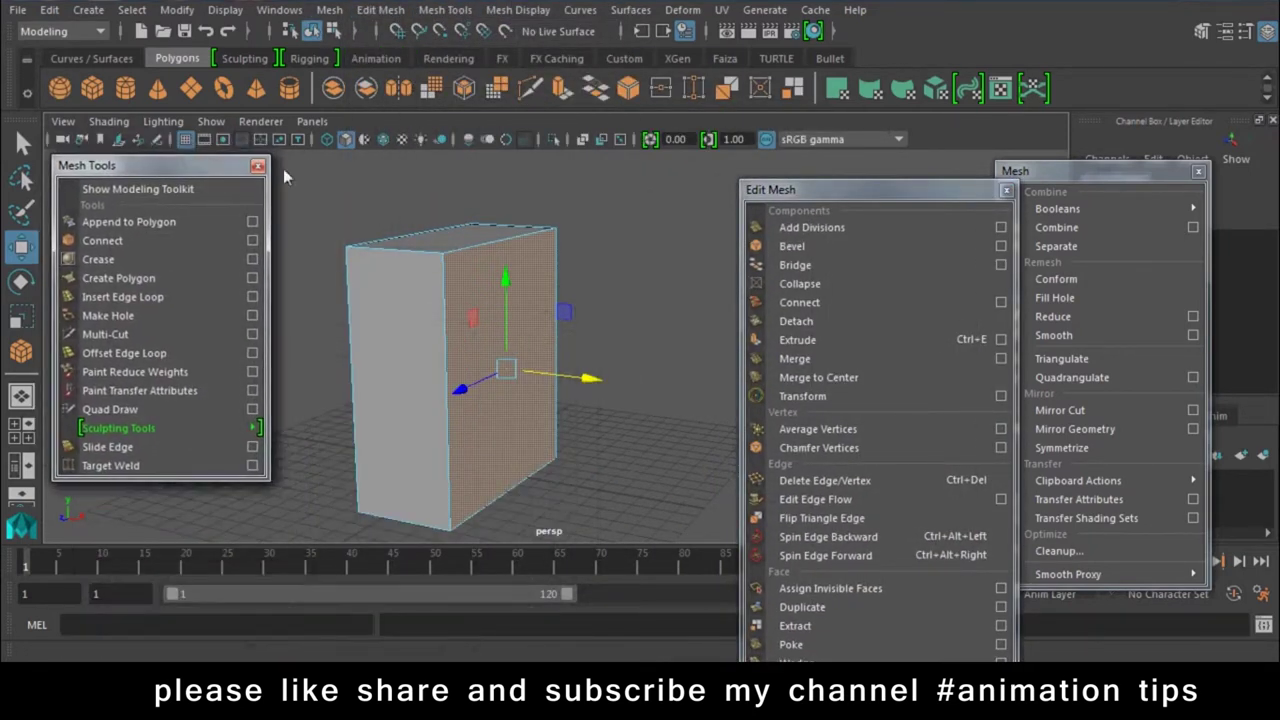
left_click_drag(798, 190, 333, 81)
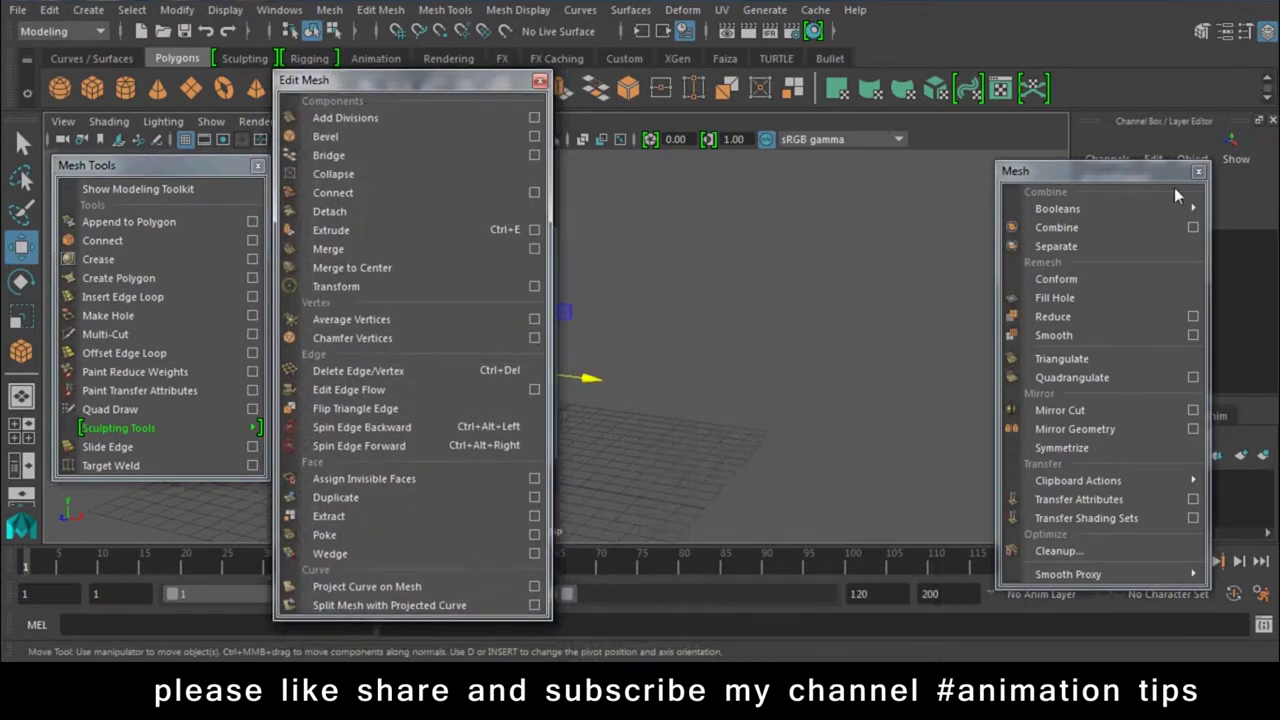
mouse_move(1100, 180)
left_mouse_down()
mouse_move(713, 113)
mouse_move(655, 140)
left_mouse_up()
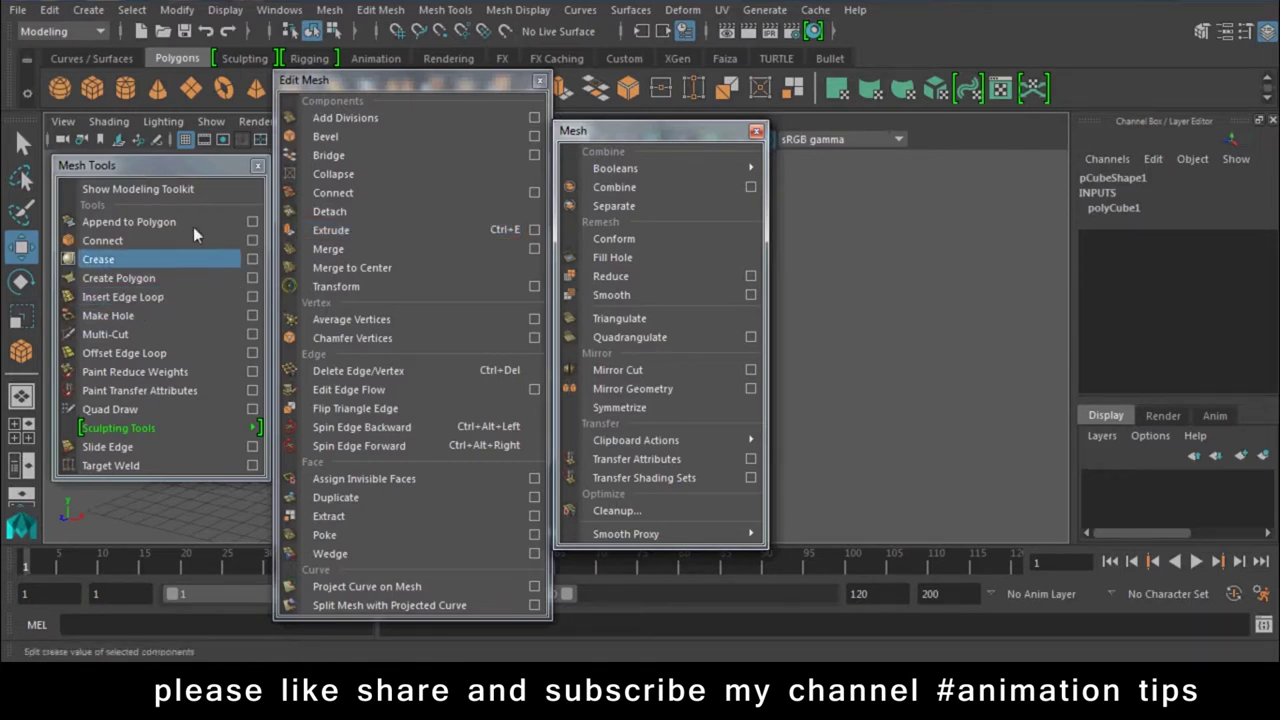
Close all three floating mesh panels and show the Edit Mesh menu
left_click(540, 82)
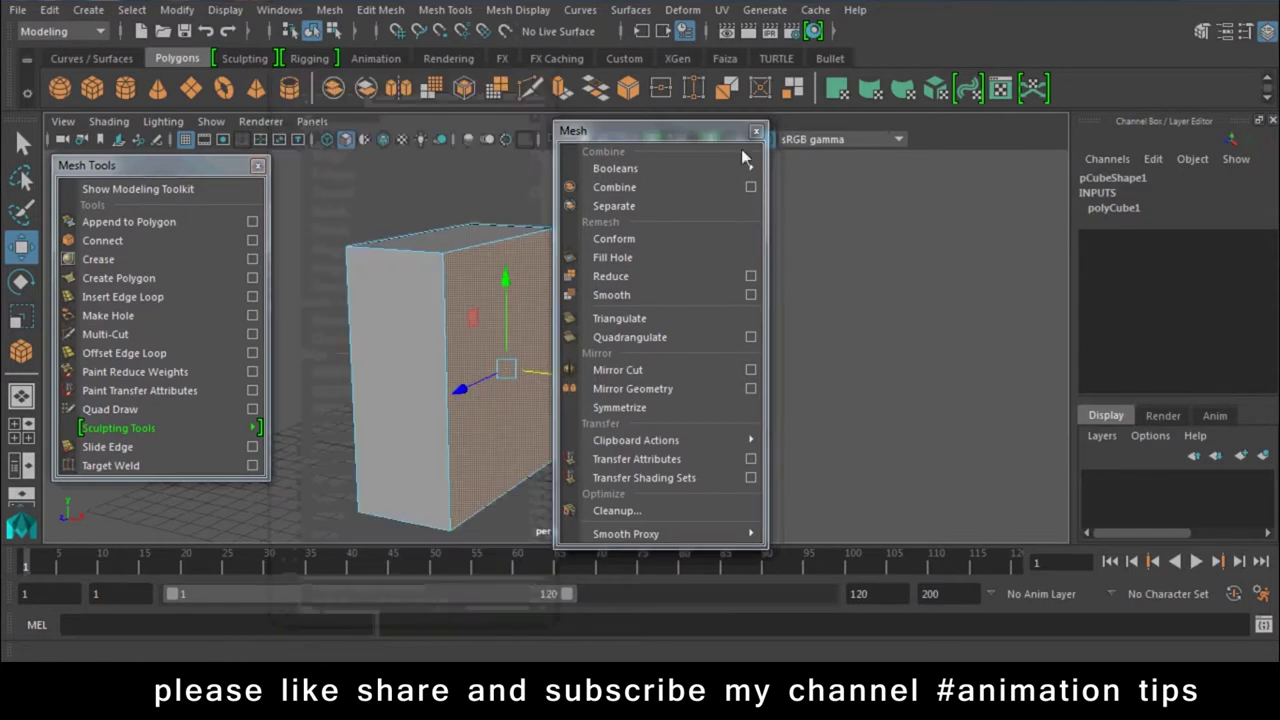
left_click(756, 131)
left_click(257, 167)
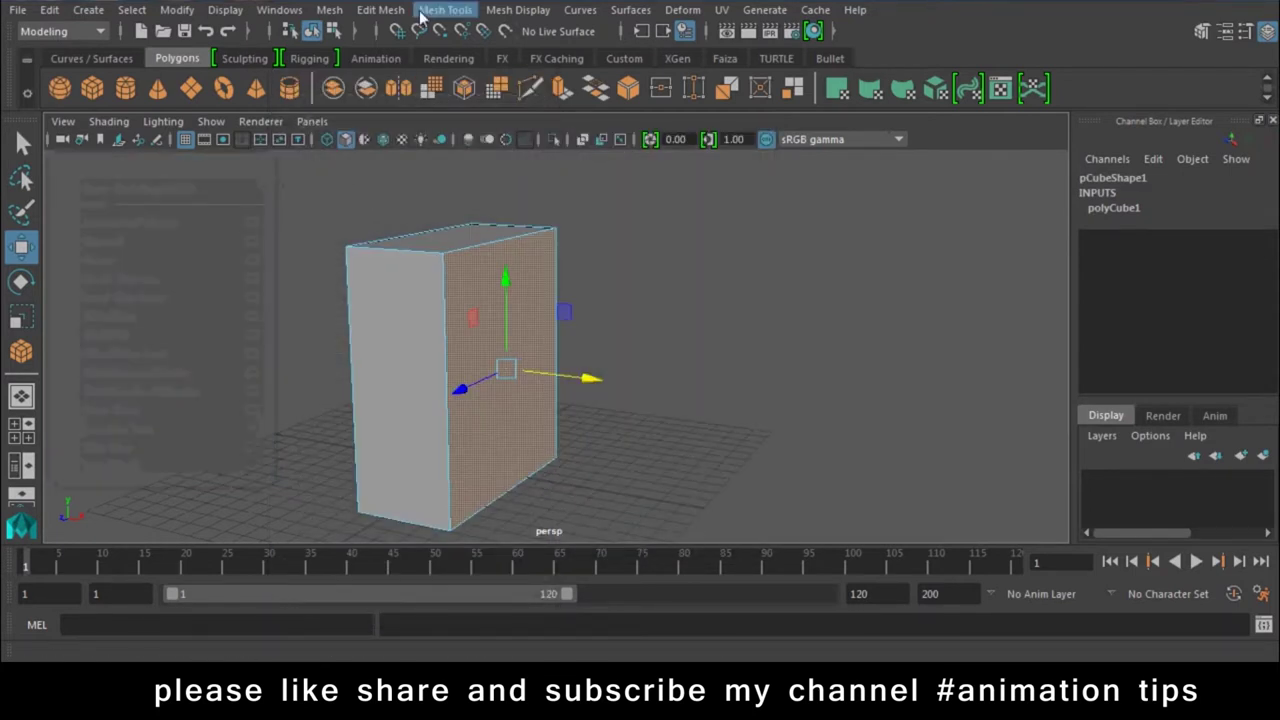
left_click(380, 10)
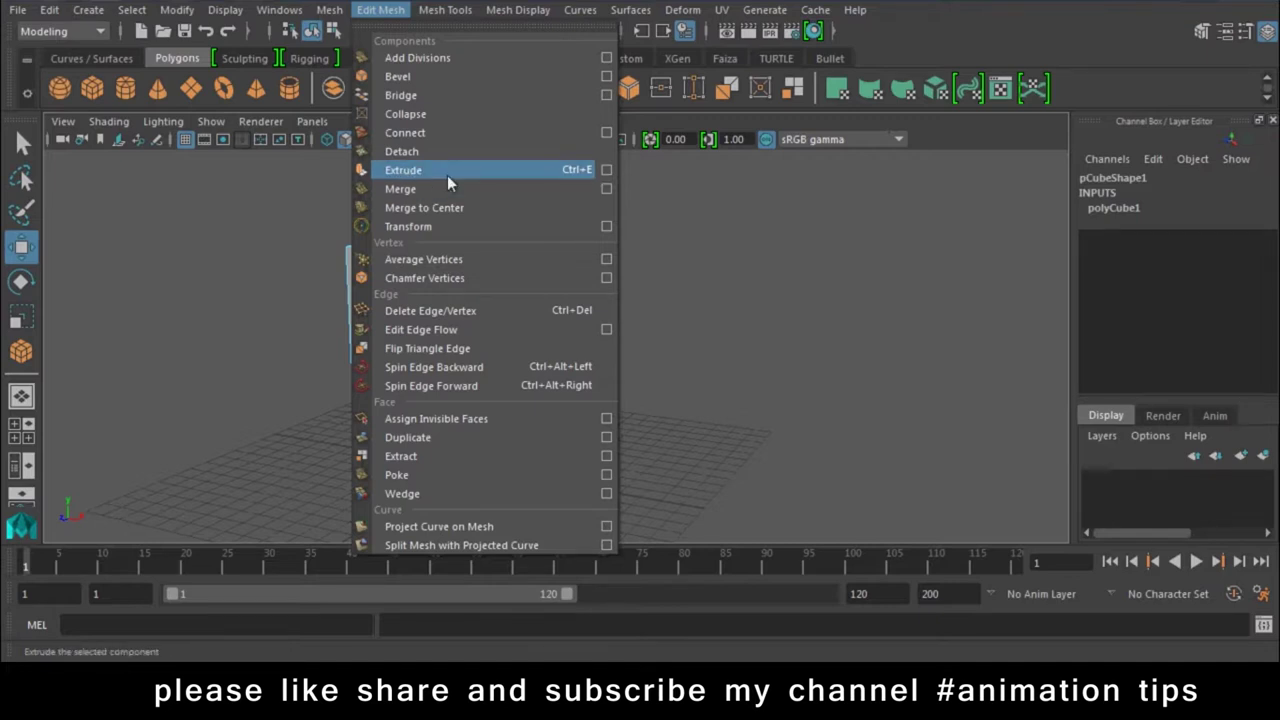
left_click(519, 170)
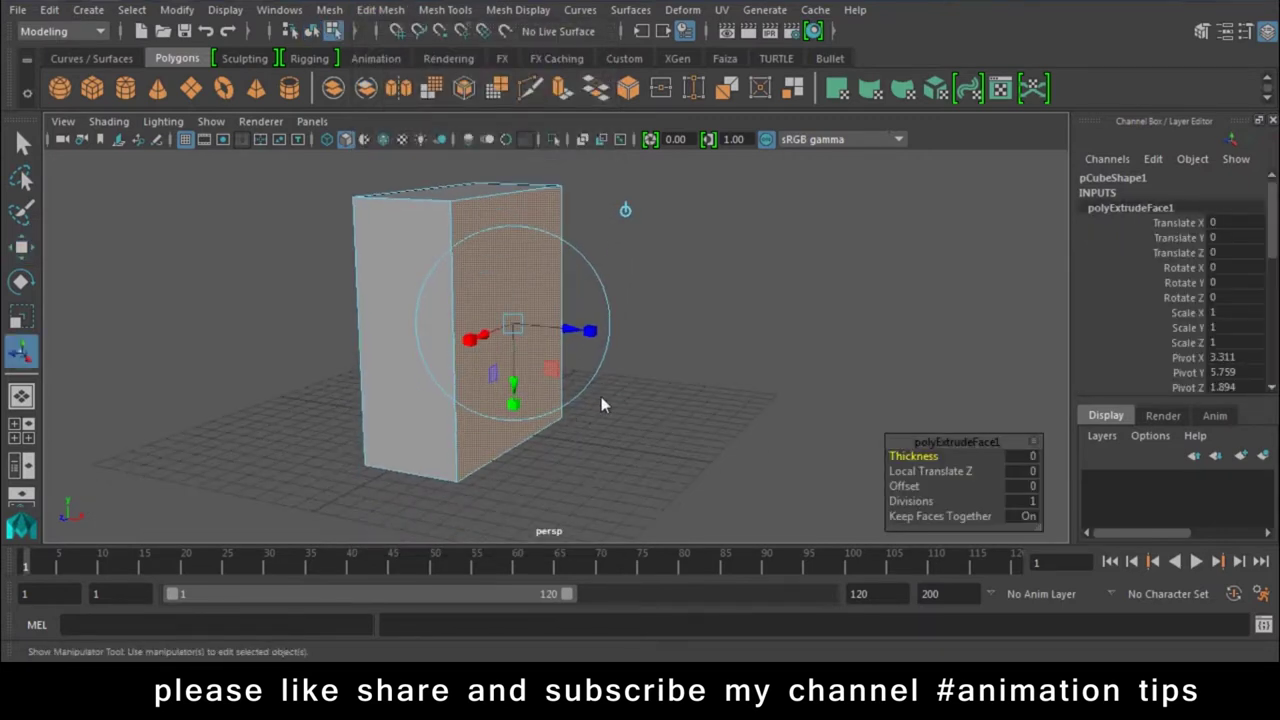
key("ctrl+z")
right_click_drag(540, 333, 543, 215)
left_click(652, 376)
left_click(458, 275)
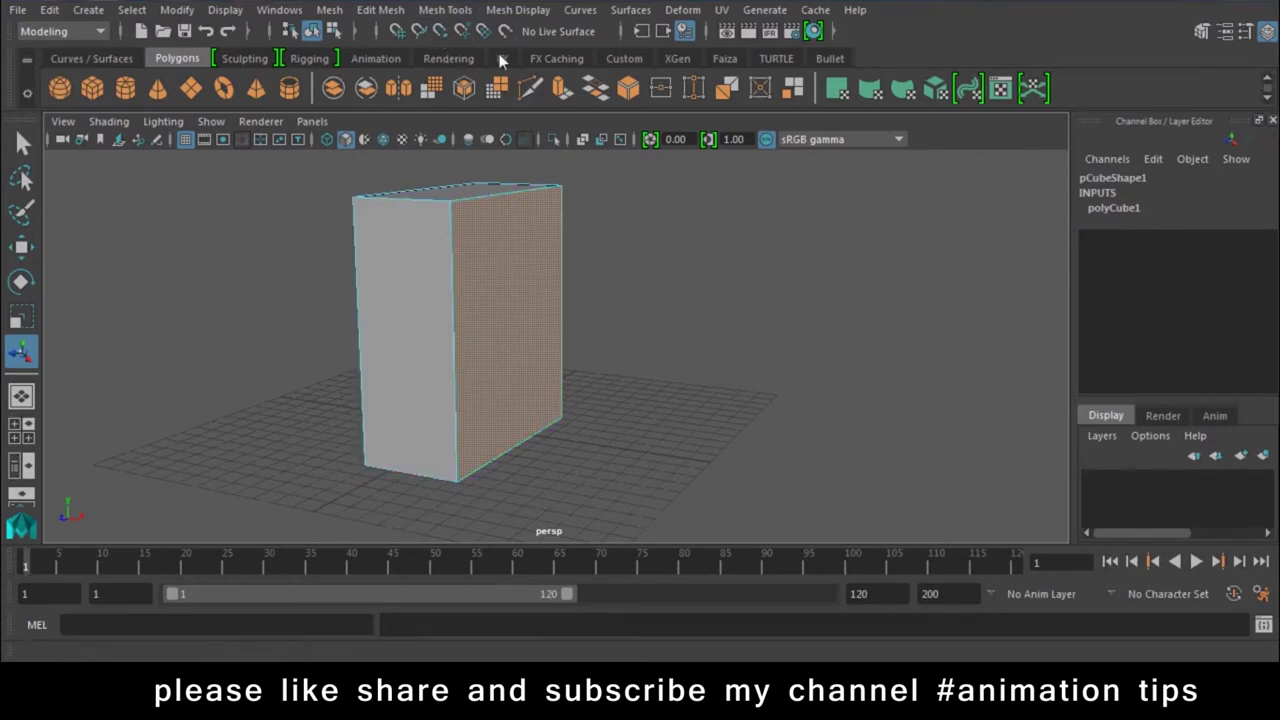
left_click(440, 12)
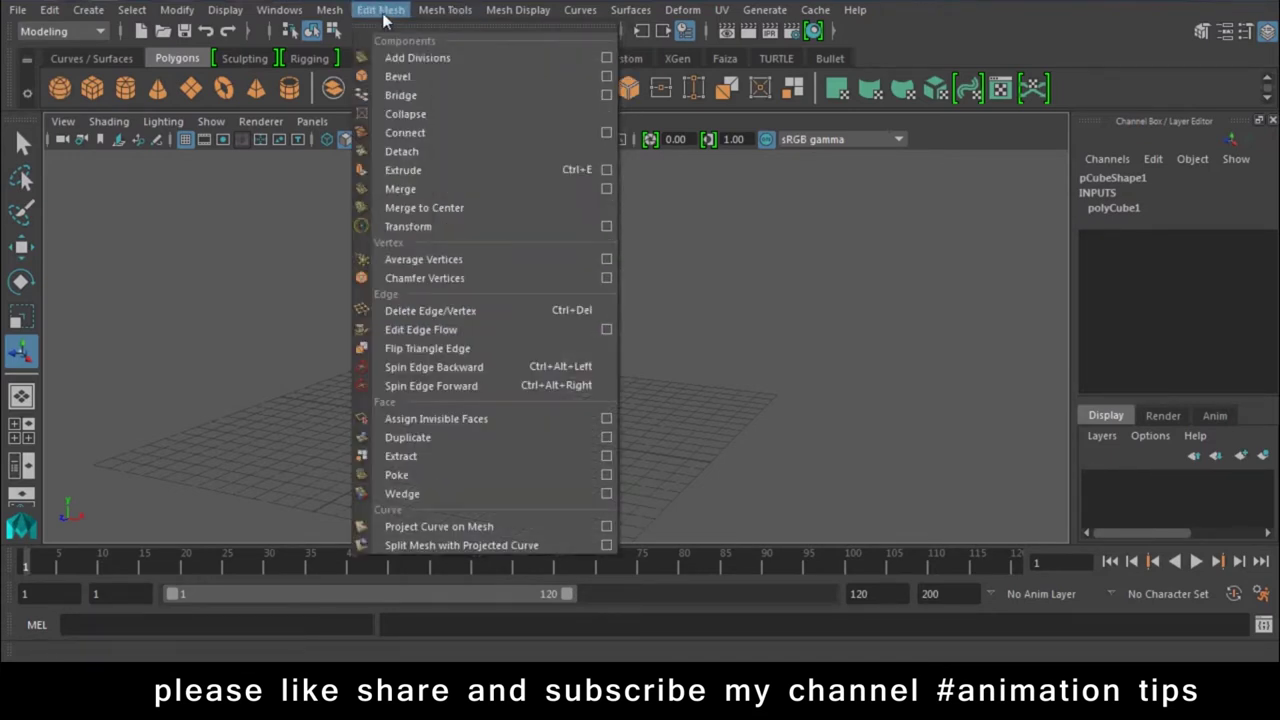
left_click(518, 10)
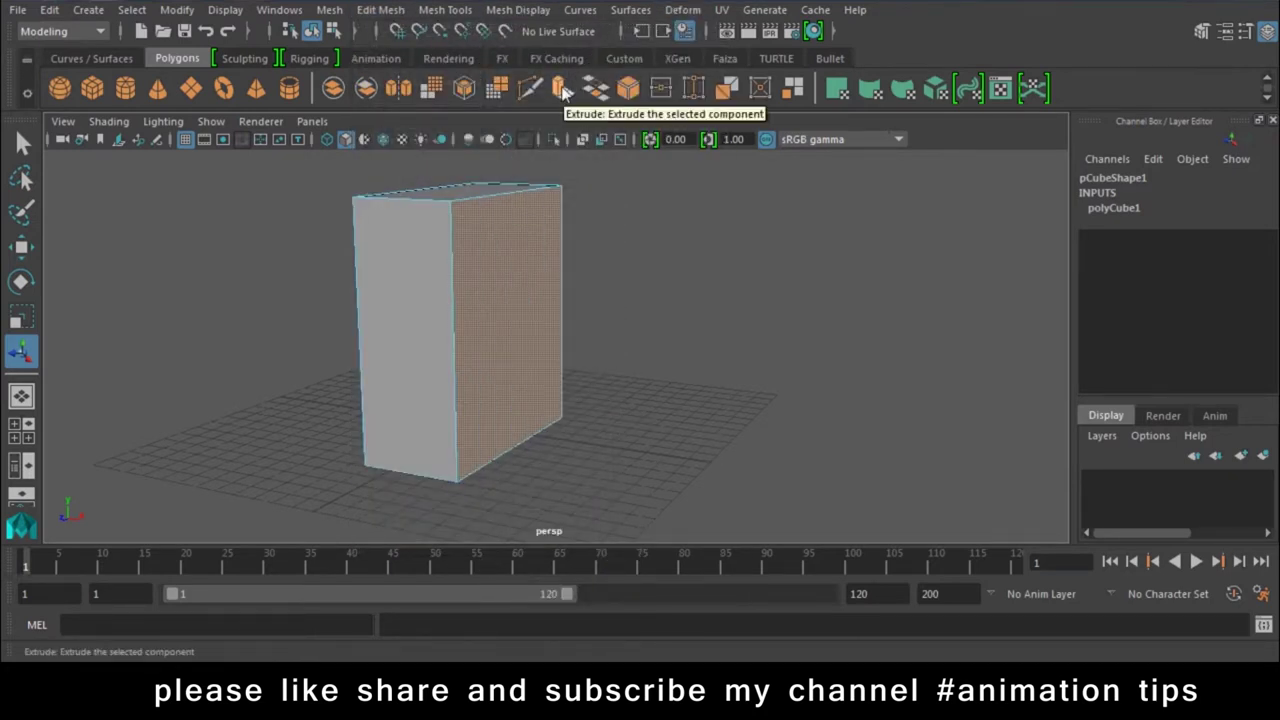
left_click(560, 89)
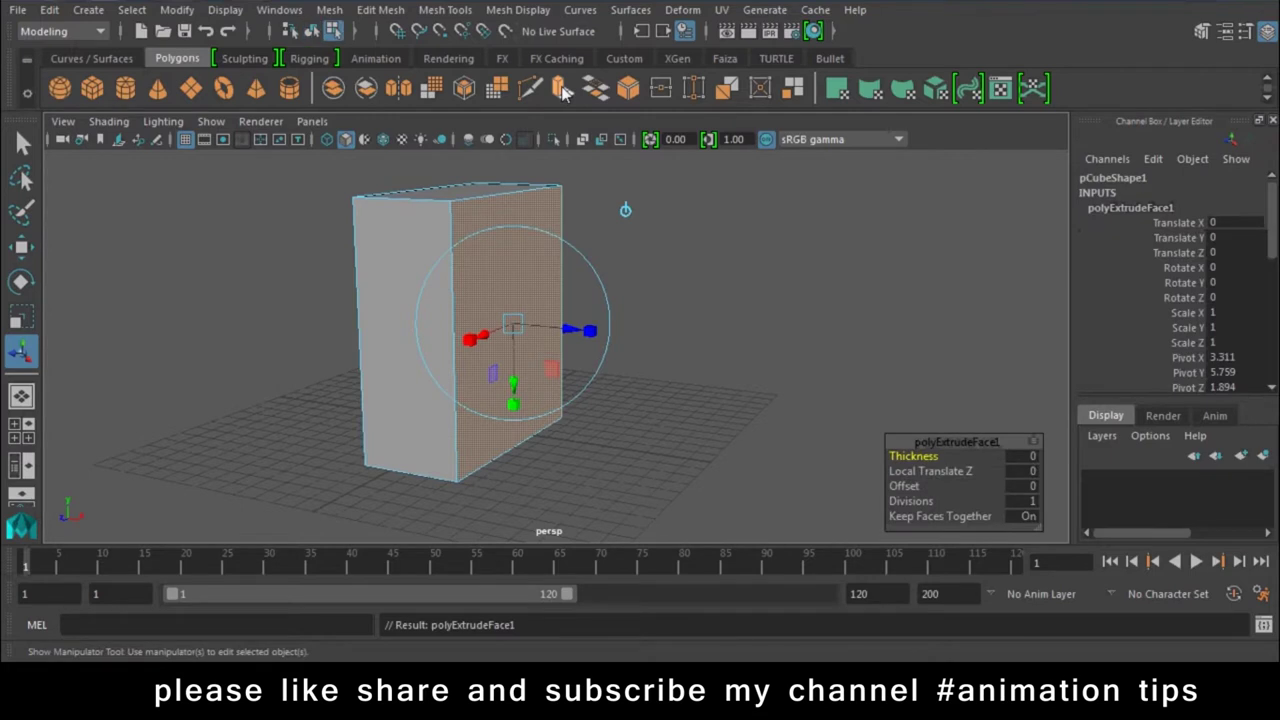
left_click_drag(560, 385, 601, 388, "alt")
right_click_drag(601, 388, 630, 444, "alt")
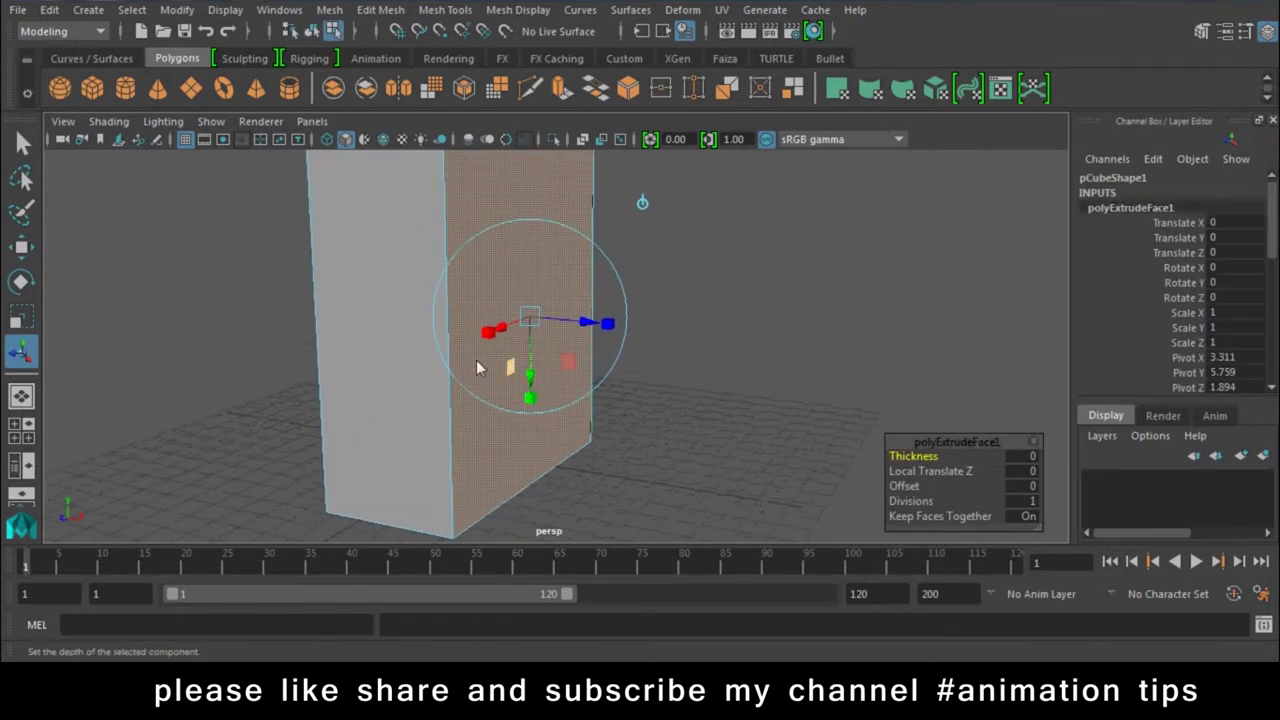
mouse_move(588, 372)
left_mouse_down()
mouse_move(601, 411)
mouse_move(530, 210)
mouse_move(488, 372)
left_mouse_up()
key("ctrl+z")
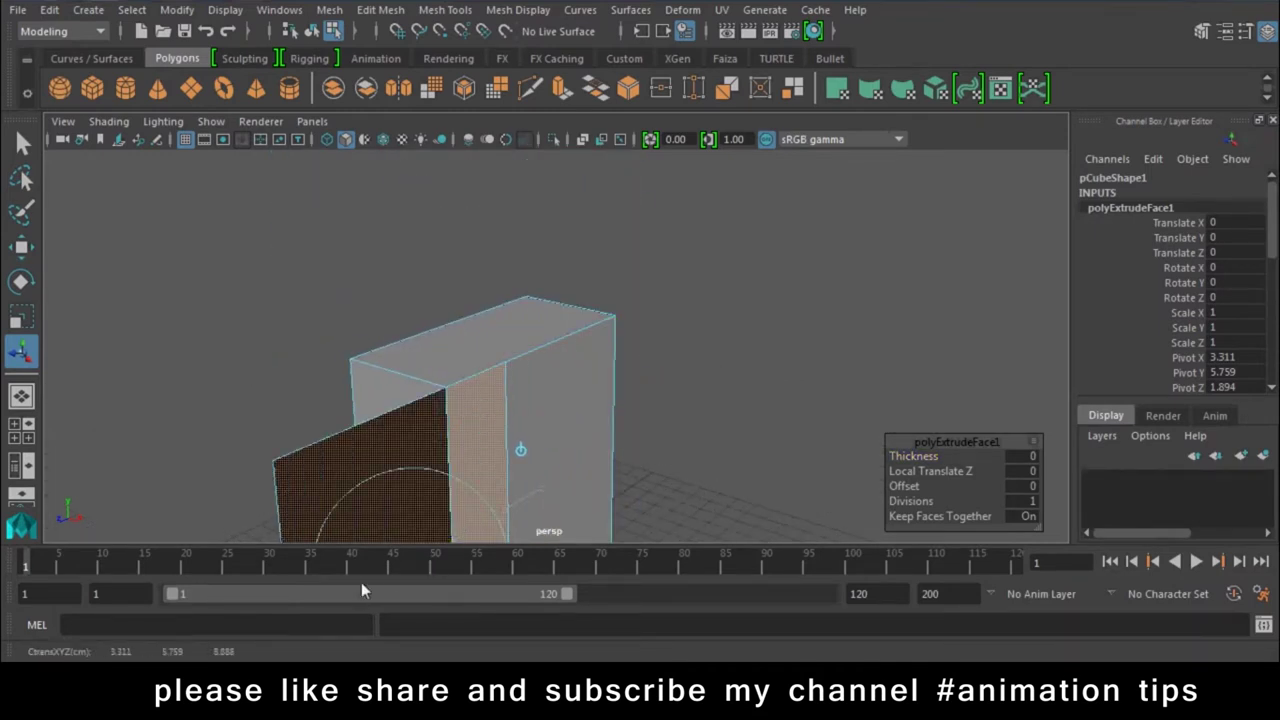
left_click_drag(559, 492, 596, 452, "alt")
mouse_move(612, 403)
left_mouse_down()
mouse_move(486, 385)
mouse_move(503, 388)
left_mouse_up()
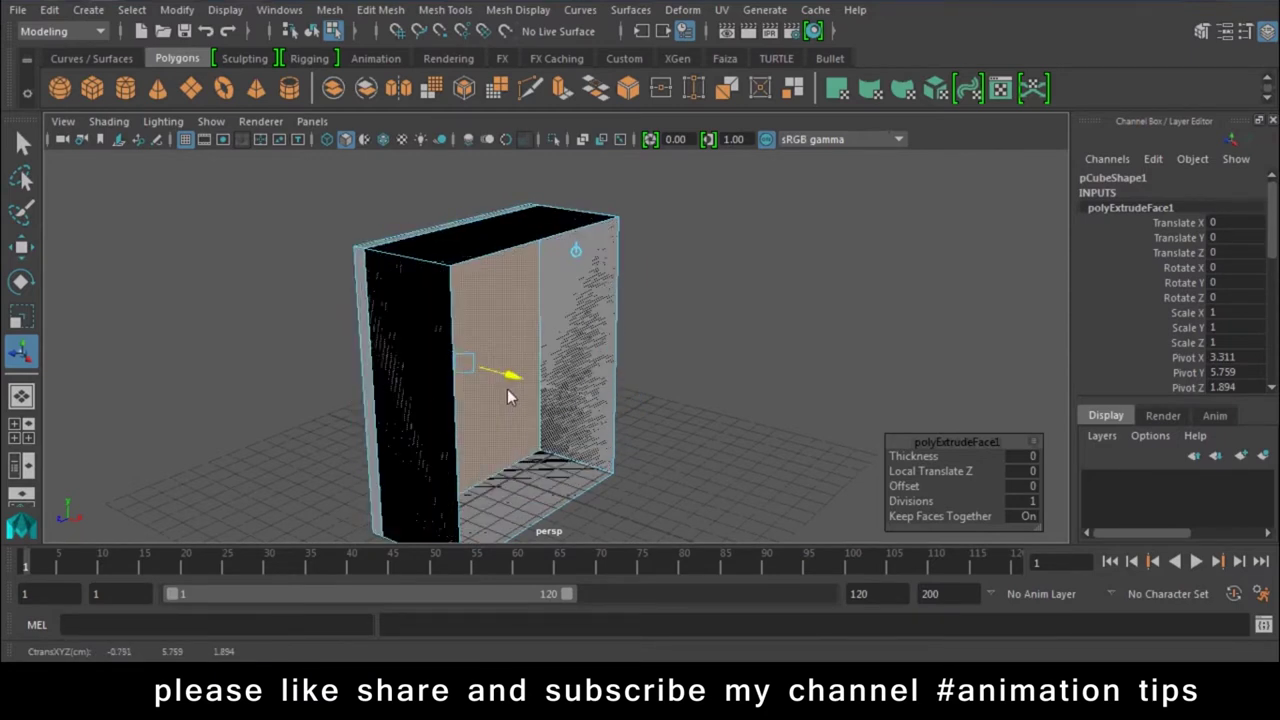
left_click(715, 350)
left_click_drag(698, 432, 537, 236, "alt")
right_click_drag(537, 236, 628, 131)
mouse_move(560, 250)
left_mouse_down("alt")
mouse_move(637, 341)
mouse_move(576, 386)
left_mouse_up("alt")
mouse_move(576, 386)
right_mouse_down("alt")
mouse_move(566, 243)
mouse_move(609, 277)
mouse_move(603, 306)
mouse_move(665, 349)
right_mouse_up("alt")
left_click(603, 306)
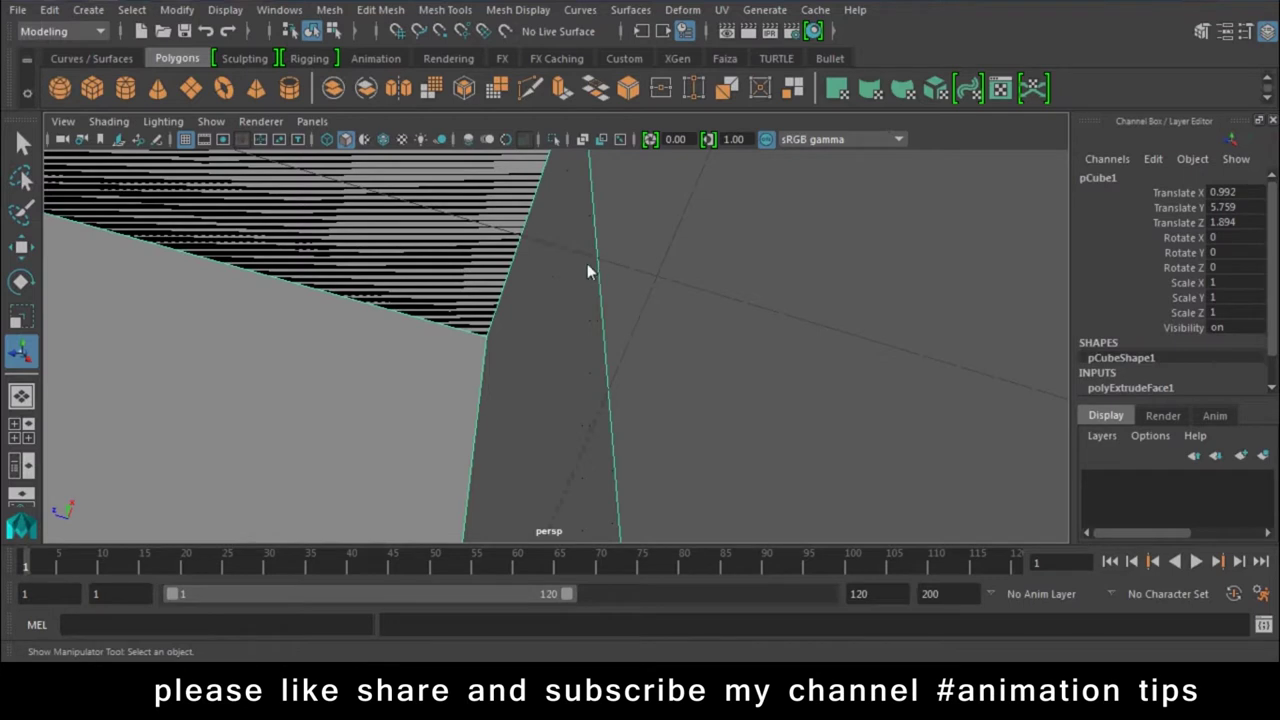
key("ctrl+z")
key("ctrl+z")
key("ctrl+z")
key("ctrl+z")
mouse_move(765, 402)
right_mouse_down("alt")
mouse_move(471, 286)
mouse_move(808, 264)
mouse_move(760, 356)
right_mouse_up("alt")
left_click(760, 356)
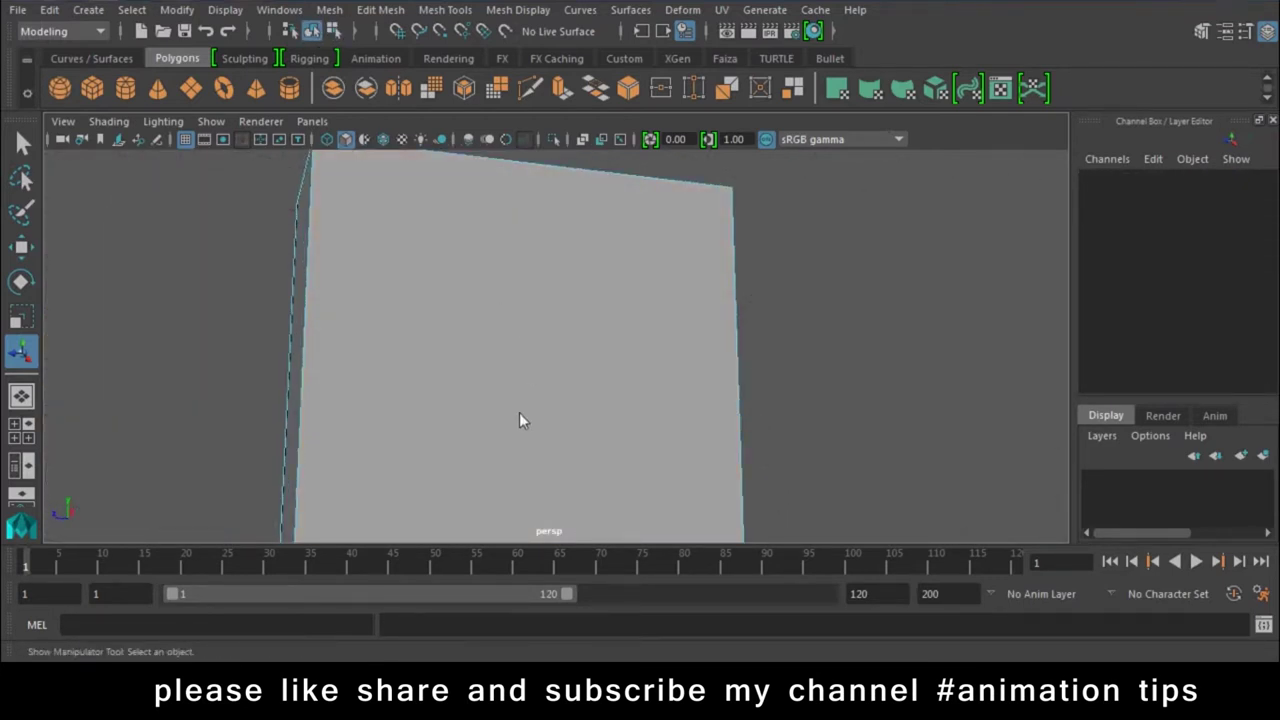
right_click_drag(519, 420, 449, 247, "alt")
Insert an edge loop down the box near its front corner
left_click(442, 10)
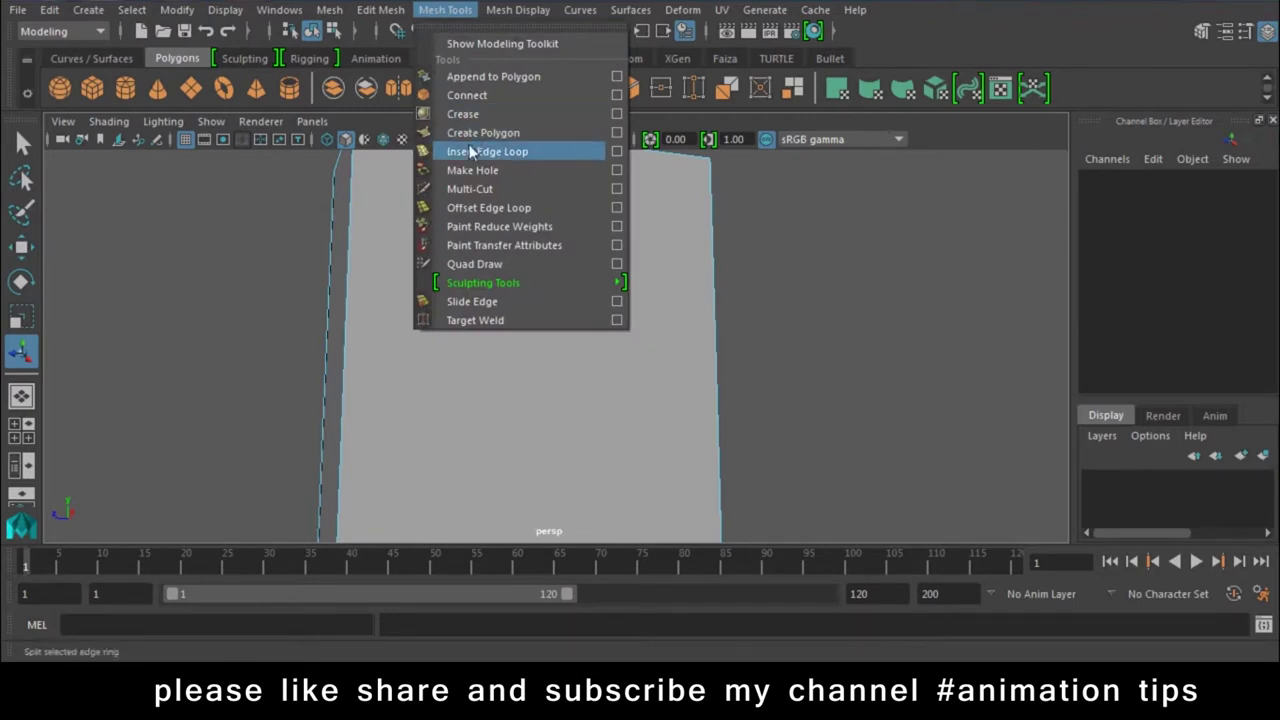
left_click(472, 152)
mouse_move(471, 149)
right_mouse_down("alt")
mouse_move(480, 266)
mouse_move(447, 240)
right_mouse_up("alt")
left_click(414, 236)
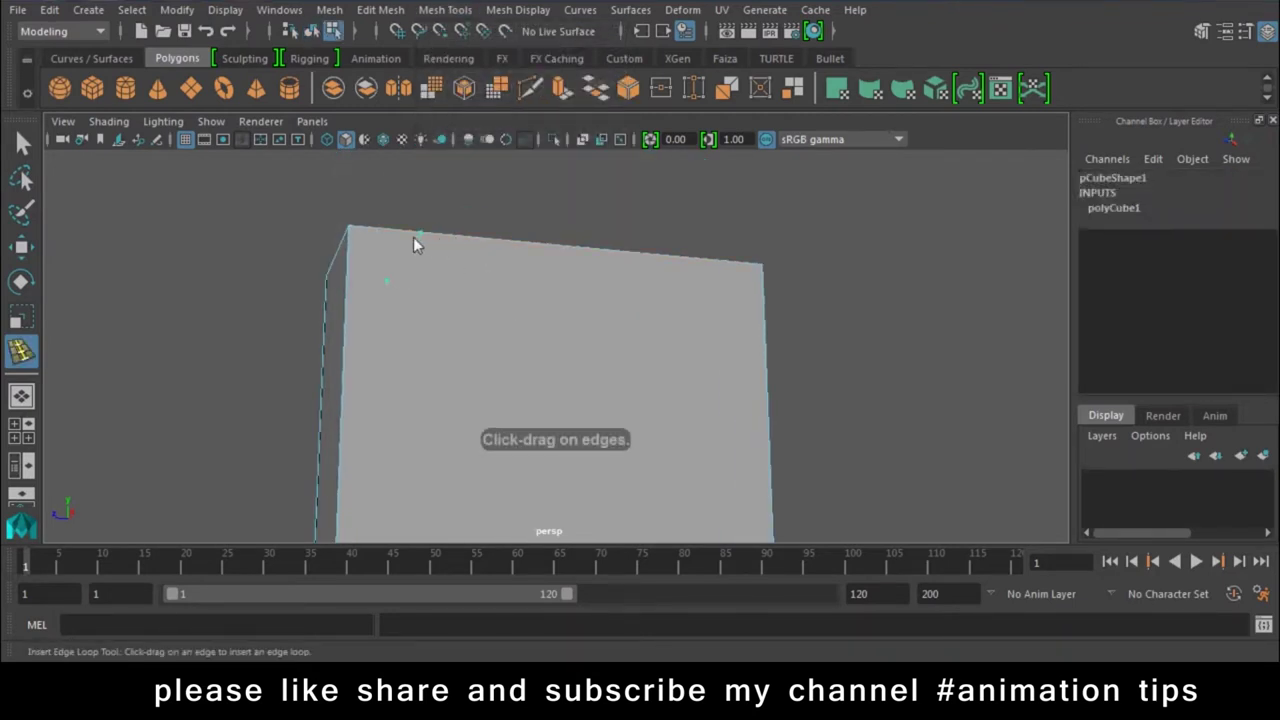
left_click(363, 242)
left_click_drag(611, 394, 339, 296, "alt")
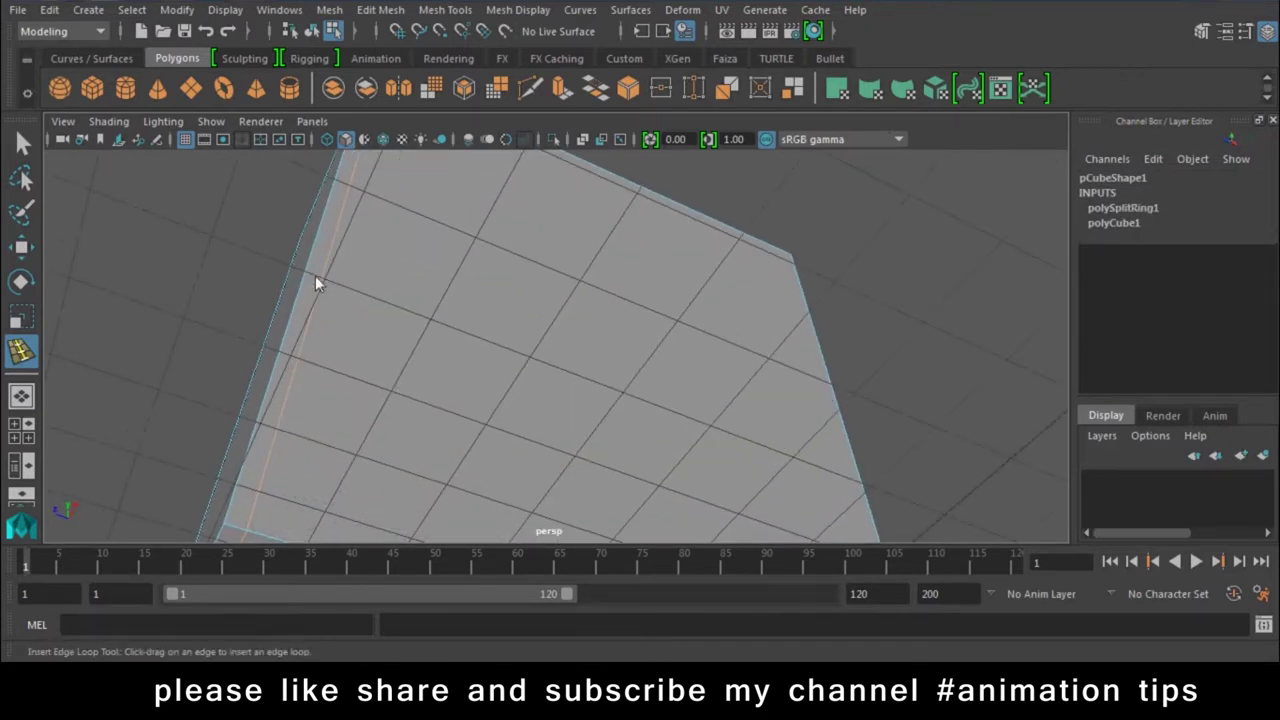
Switch to face mode and select the box's front face
key("w")
right_click_drag(522, 239, 549, 435, "alt")
left_click_drag(549, 435, 401, 334, "alt")
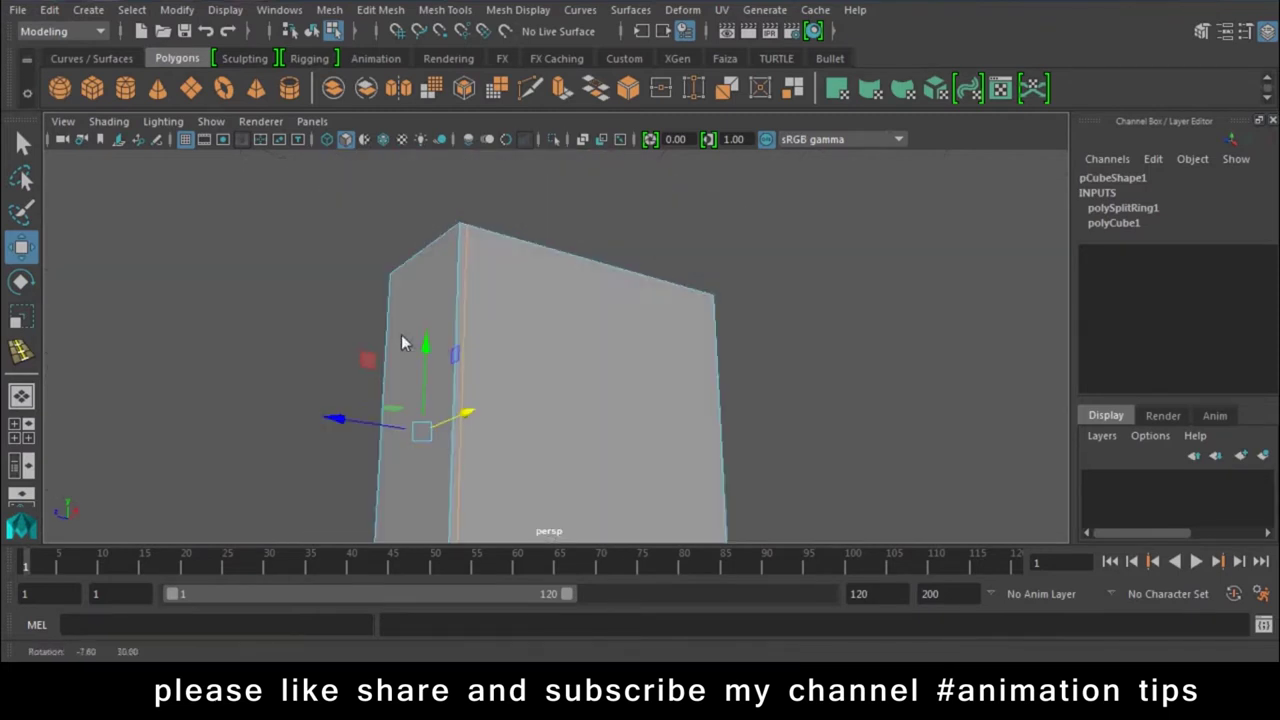
right_click_drag(649, 284, 664, 212)
left_click_drag(664, 212, 552, 394, "alt")
left_click(552, 394)
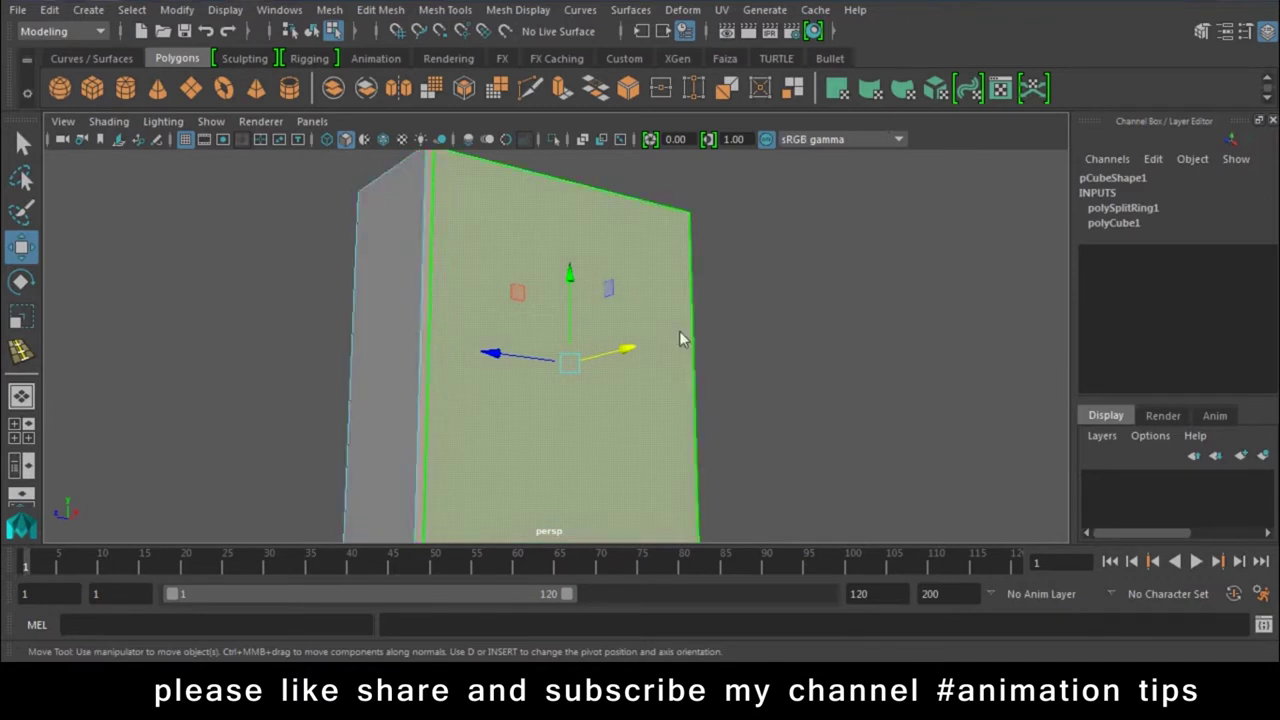
scroll(566, 446, "up", 2)
scroll(543, 331, "up", 3)
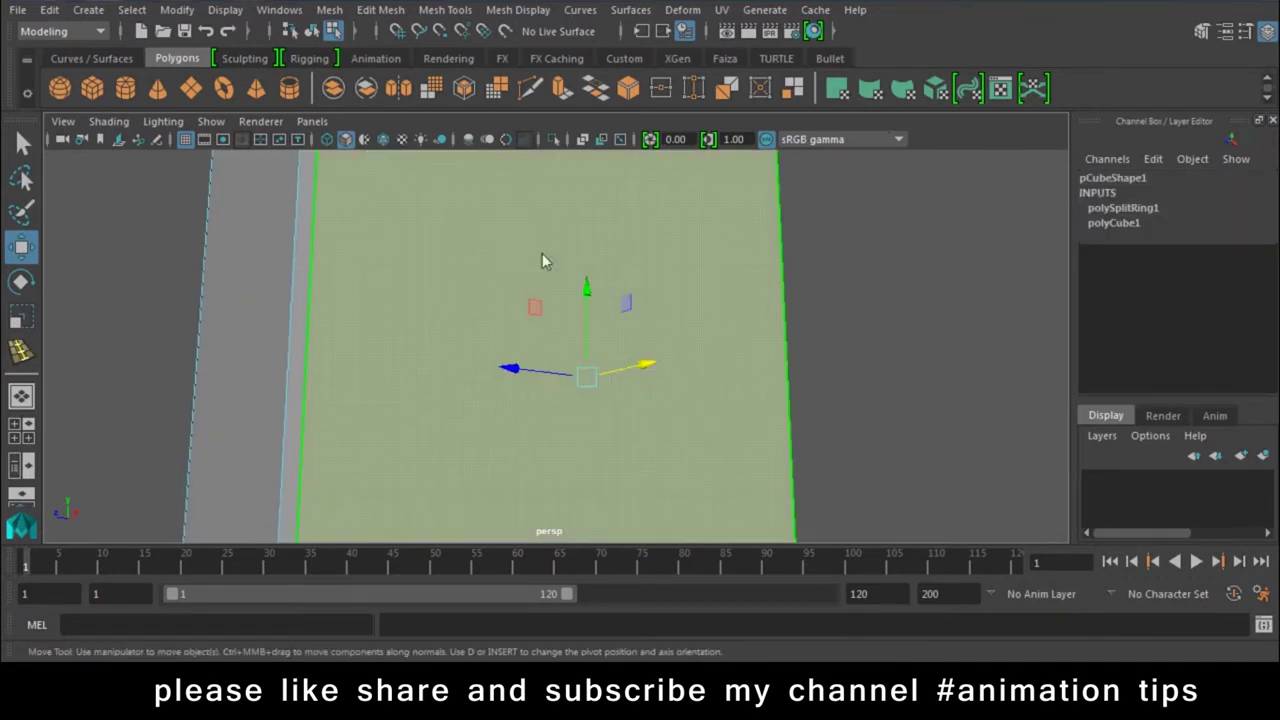
Extrude the front face -2.48 inward, undo the extrusion, and return to object mode
left_click(556, 92)
left_click_drag(639, 485, 581, 344)
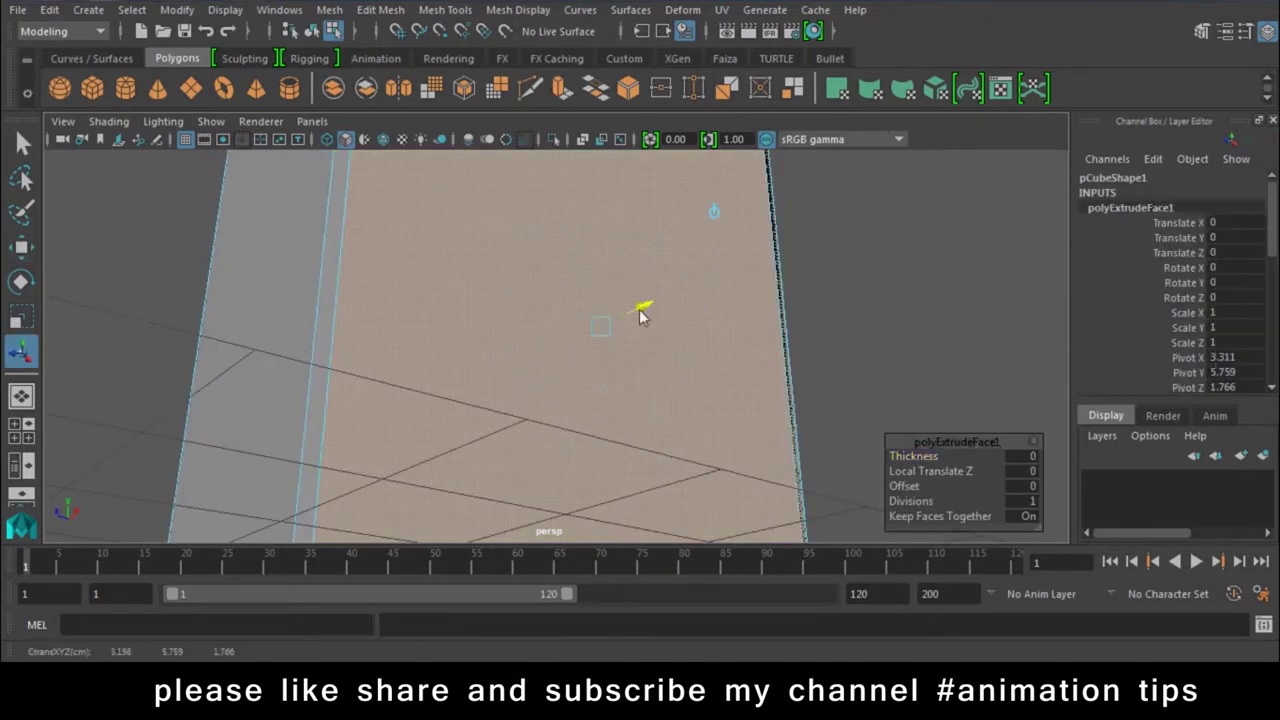
left_click_drag(409, 354, 508, 403, "alt")
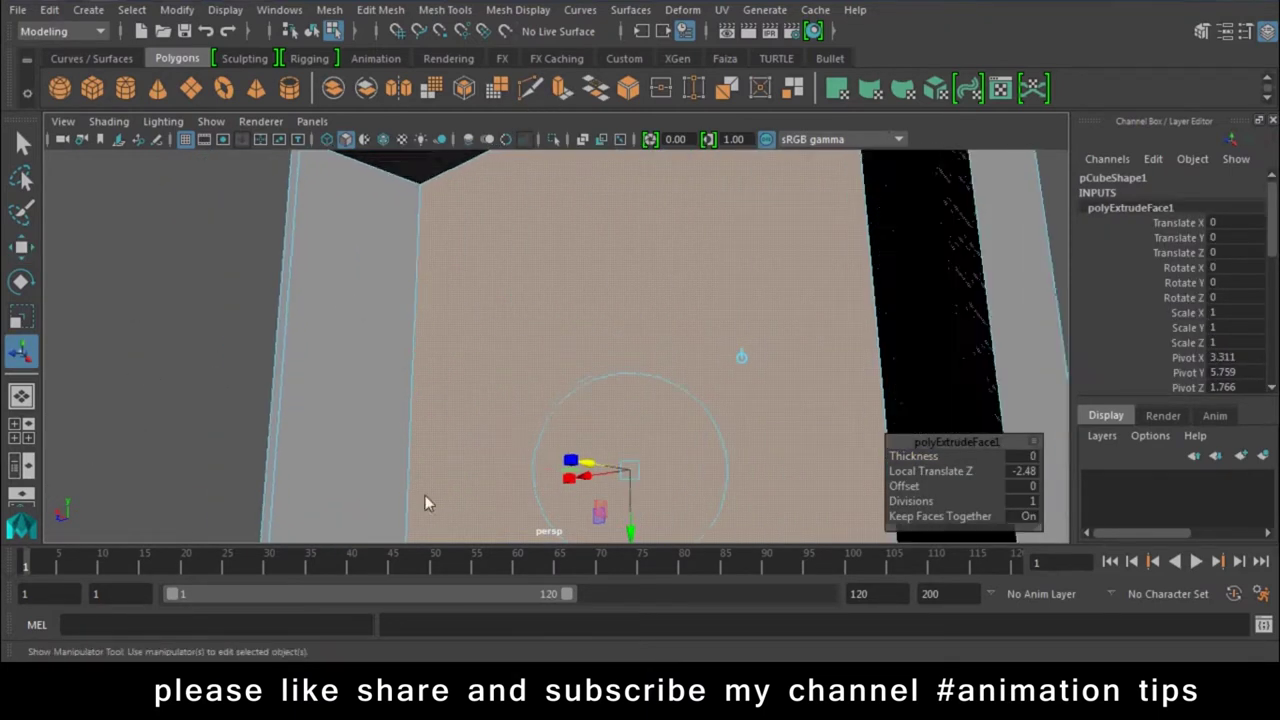
mouse_move(296, 306)
left_mouse_down("alt")
mouse_move(475, 265)
mouse_move(754, 372)
left_mouse_up("alt")
key("ctrl+z")
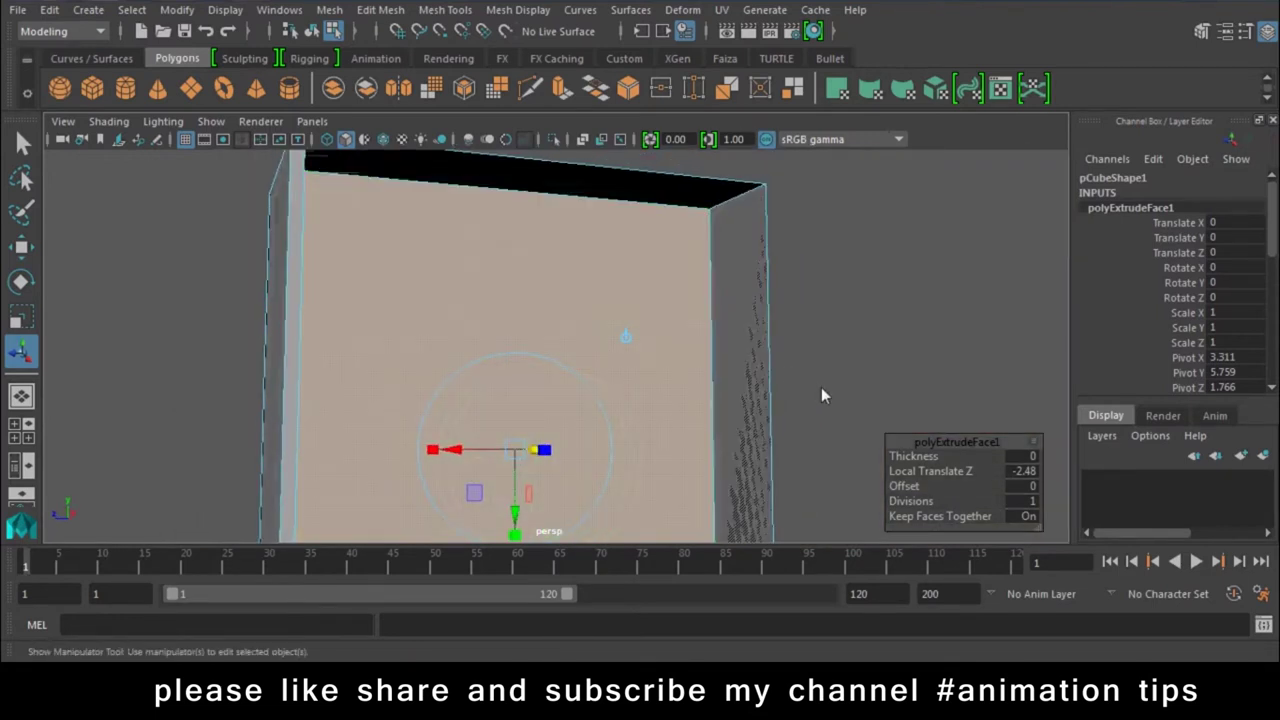
key("ctrl+z")
right_click_drag(687, 269, 774, 131)
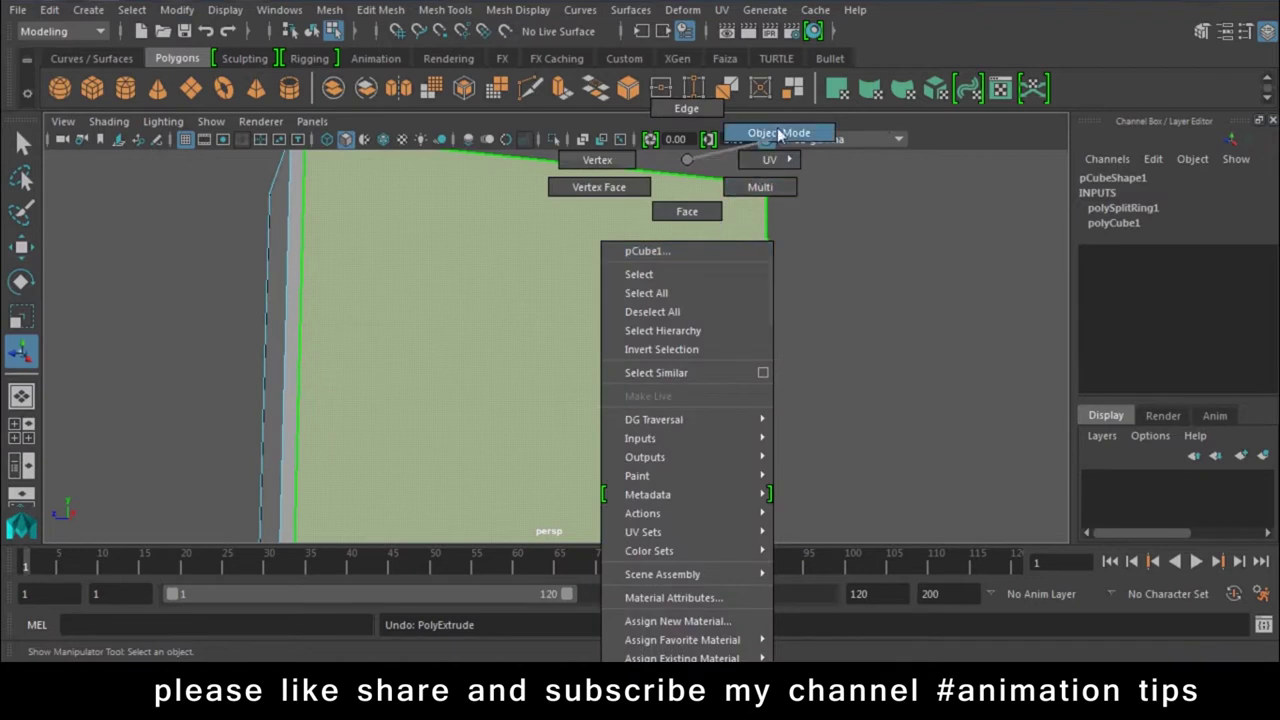
Add edge loops polySplitRing2–4 close to the box's top and side edges
left_click(445, 10)
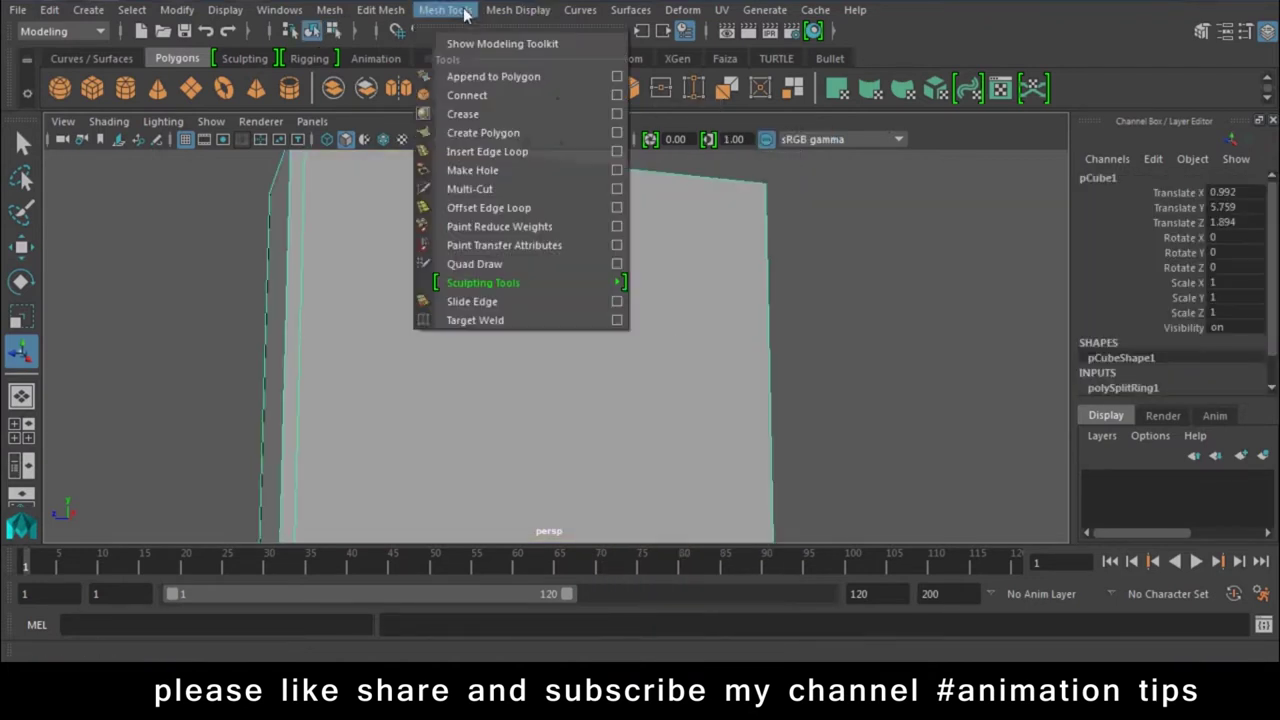
left_click(493, 152)
mouse_move(493, 152)
left_mouse_down("alt")
mouse_move(738, 360)
mouse_move(614, 176)
left_mouse_up("alt")
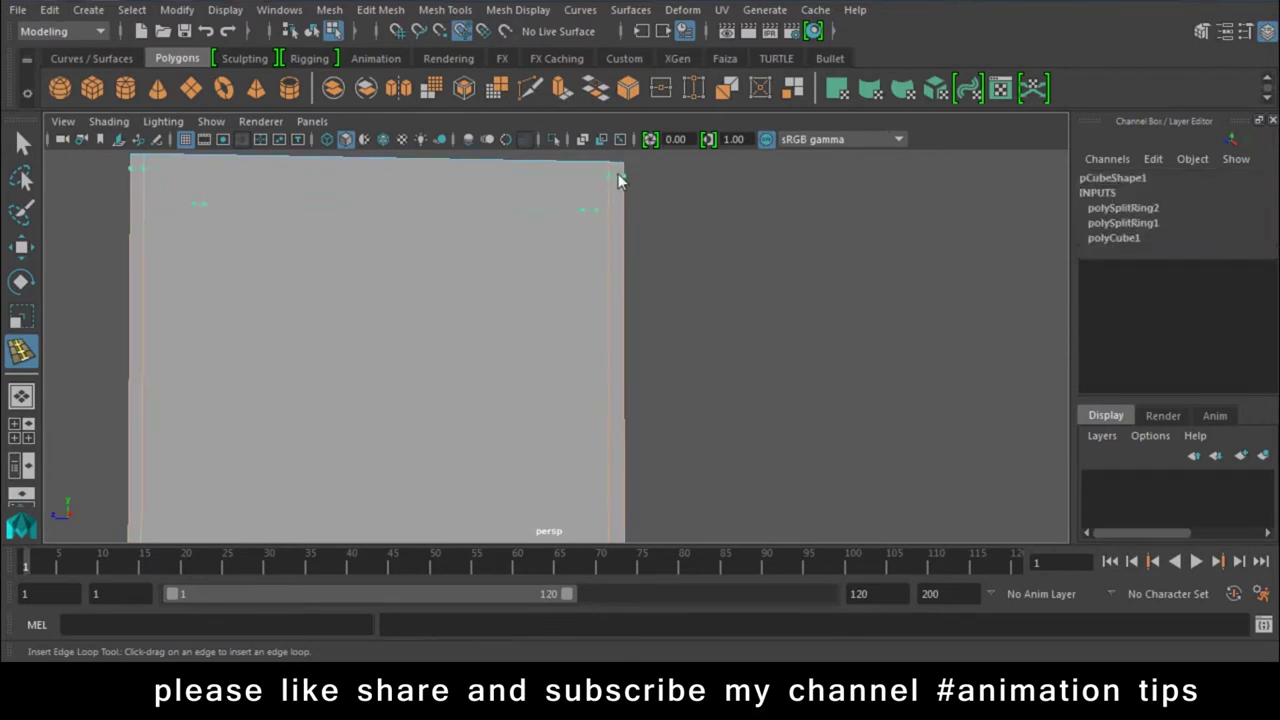
left_click(620, 176)
mouse_move(771, 360)
left_mouse_down("alt")
mouse_move(617, 214)
mouse_move(678, 357)
left_mouse_up("alt")
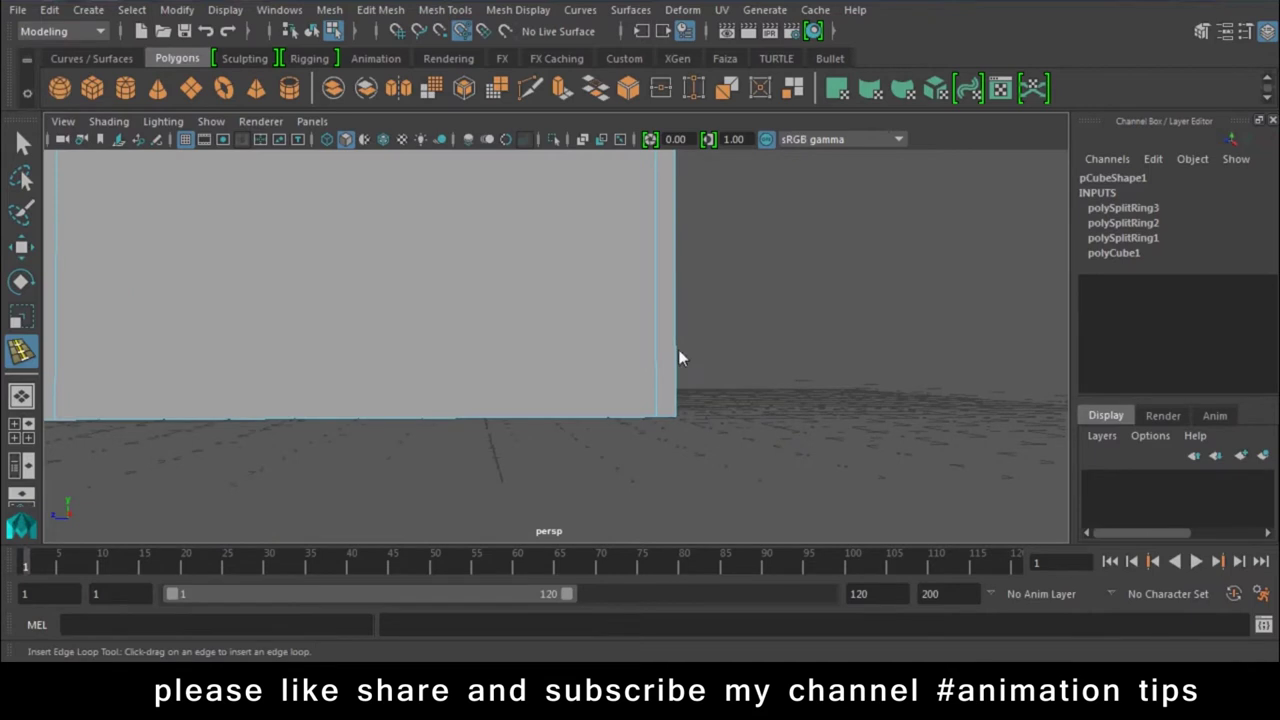
left_click_drag(663, 400, 666, 406)
mouse_move(823, 443)
left_mouse_down("alt")
mouse_move(615, 448)
mouse_move(571, 280)
mouse_move(609, 429)
left_mouse_up("alt")
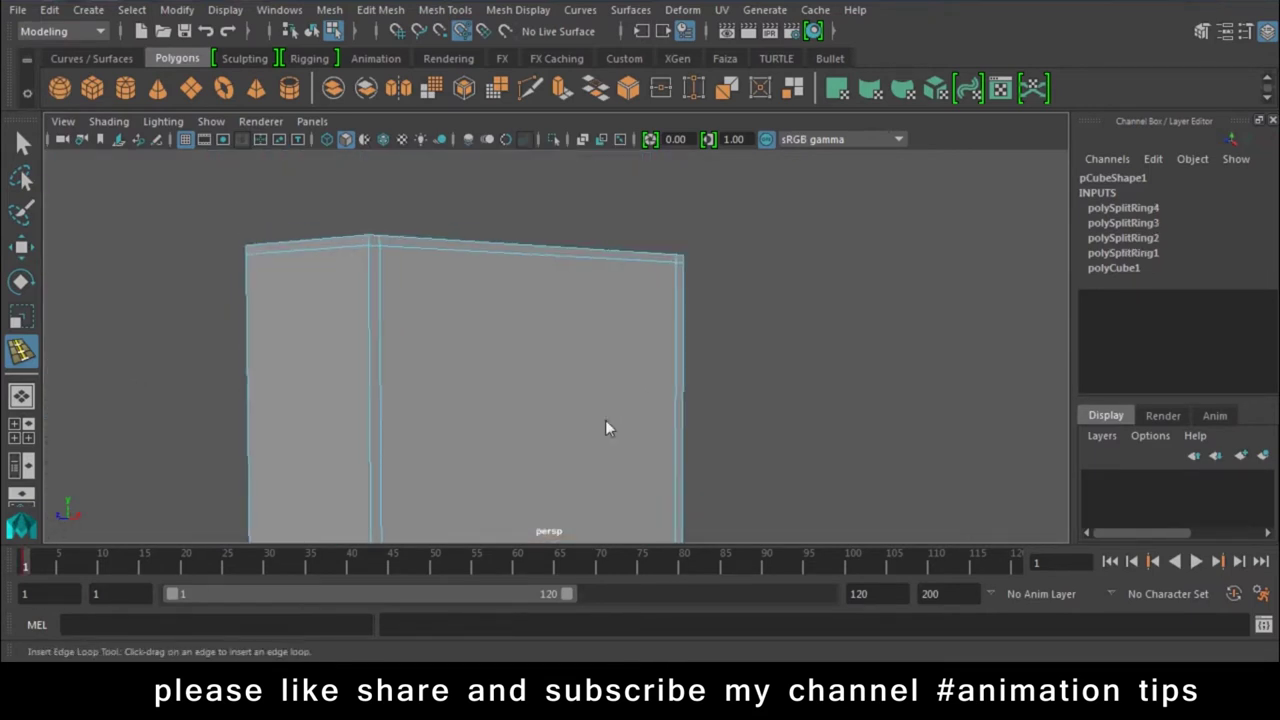
key("w")
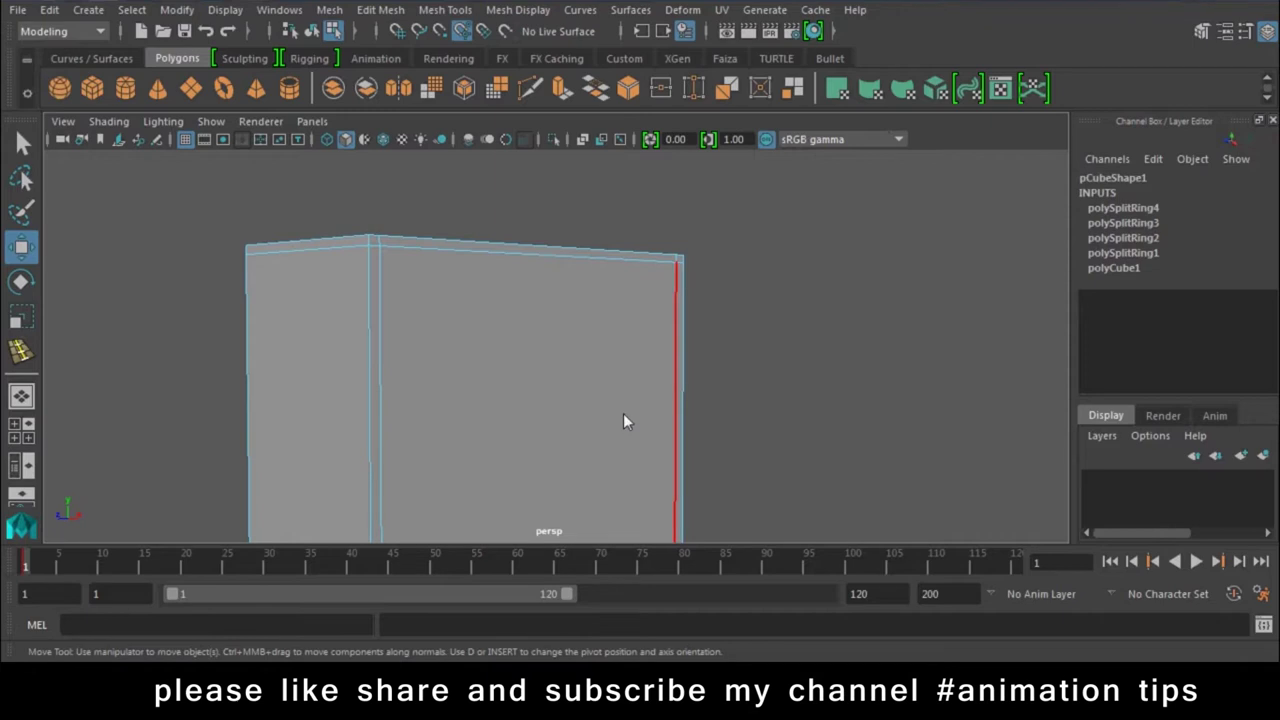
Switch the box to face mode and select only its front face
middle_click_drag(623, 423, 634, 357, "alt")
right_click(636, 160)
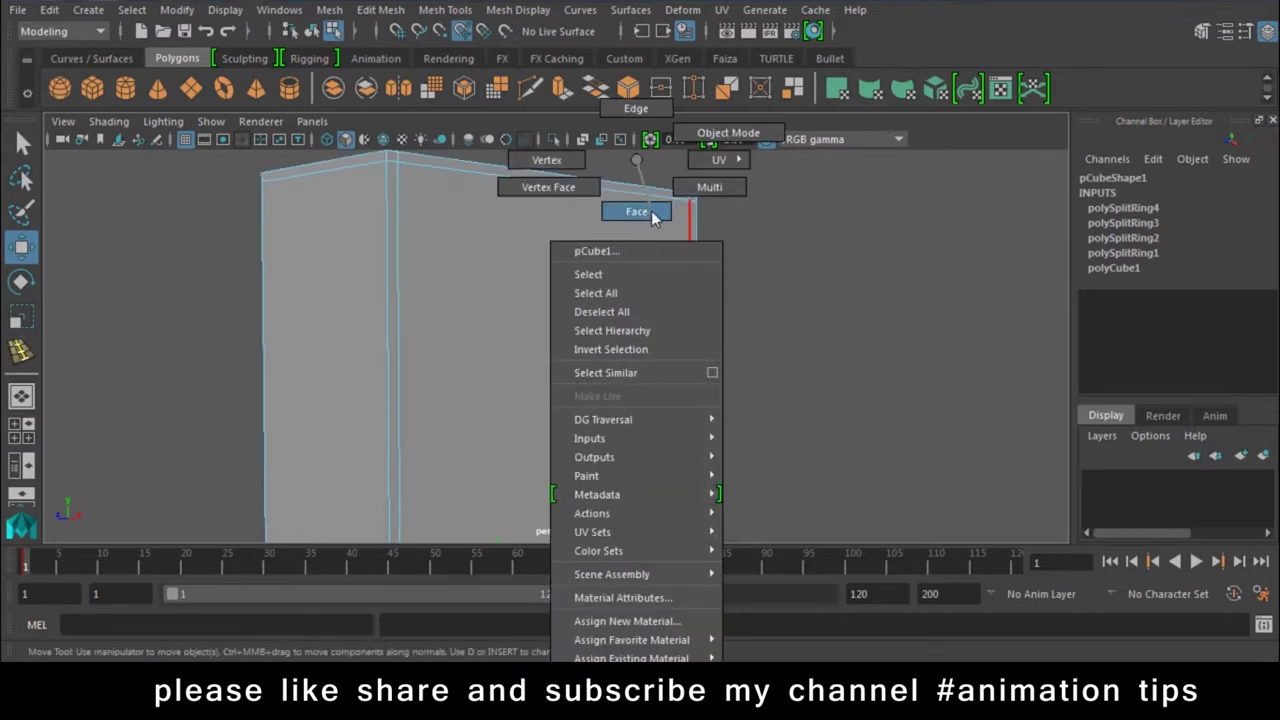
right_click_drag(636, 279, 645, 211)
right_click(577, 191)
left_click(577, 191)
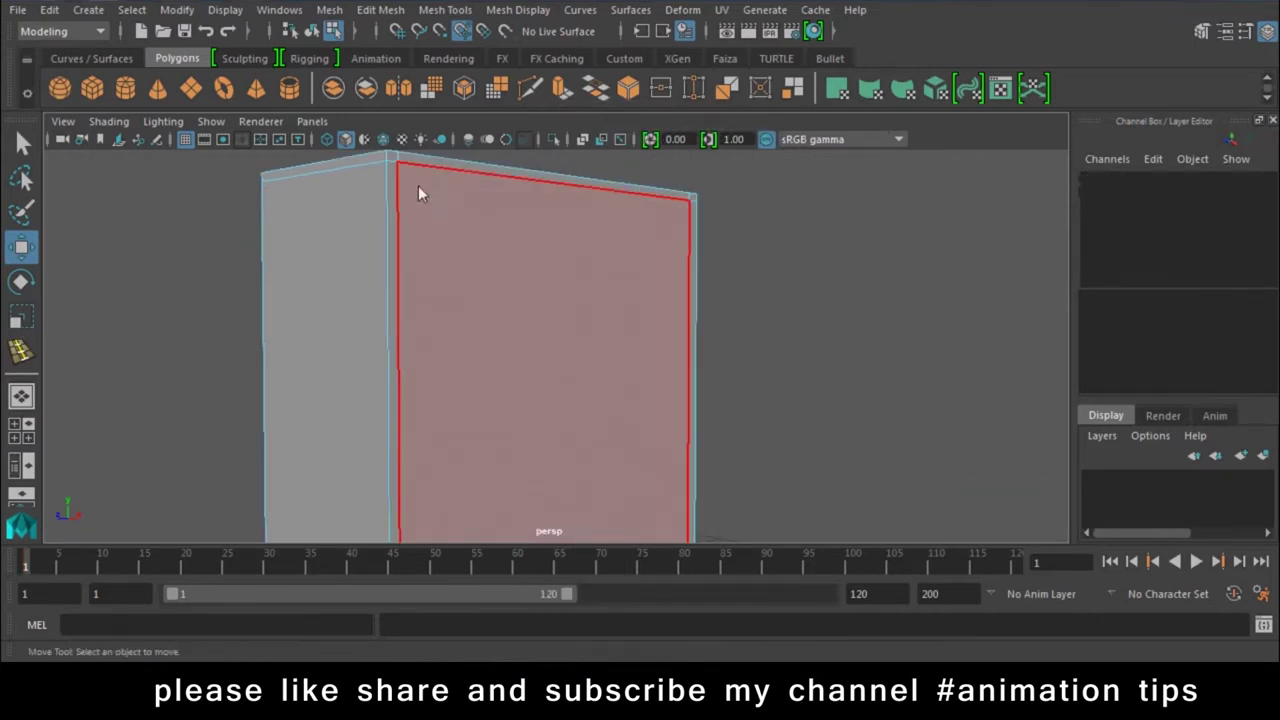
left_click(599, 333)
mouse_move(599, 333)
right_mouse_down("alt")
mouse_move(414, 181)
mouse_move(558, 410)
mouse_move(350, 229)
right_mouse_up("alt")
left_click(307, 221, "shift")
key("ctrl+z")
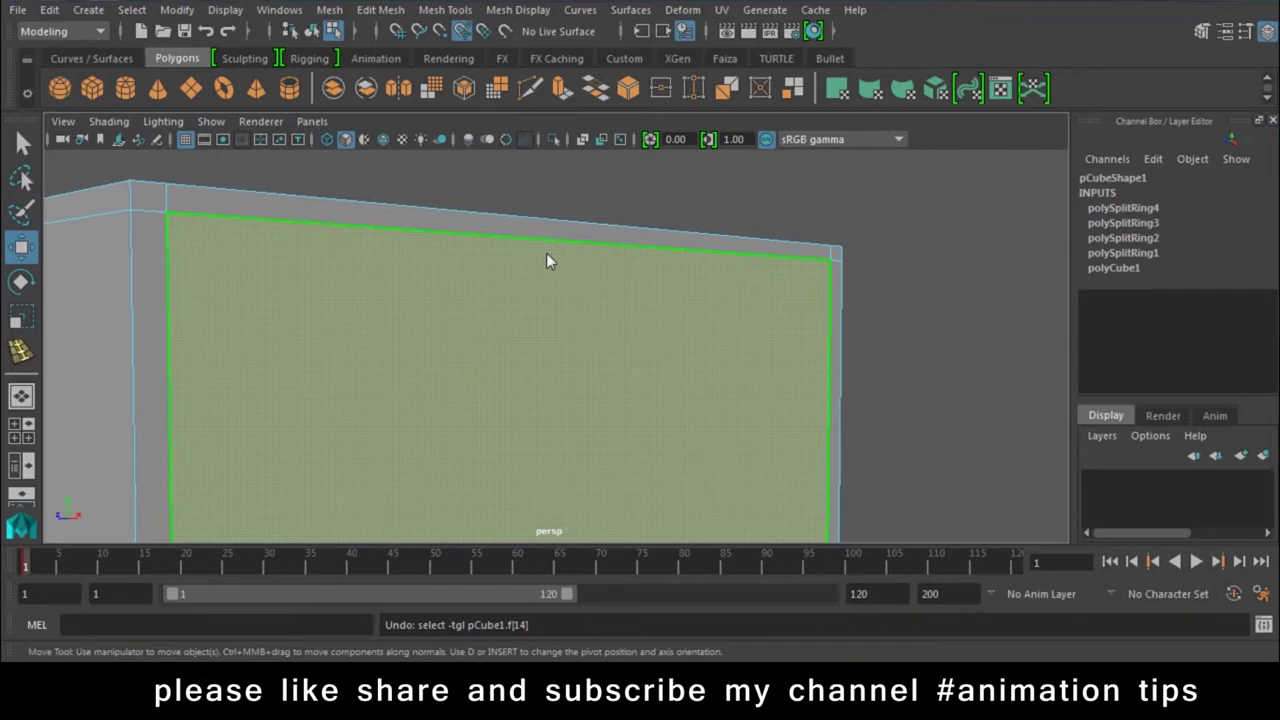
mouse_move(547, 260)
right_mouse_down("alt")
mouse_move(846, 397)
mouse_move(466, 400)
right_mouse_up("alt")
left_click_drag(466, 400, 514, 323, "alt")
mouse_move(514, 323)
right_mouse_down("alt")
mouse_move(588, 360)
mouse_move(641, 117)
right_mouse_up("alt")
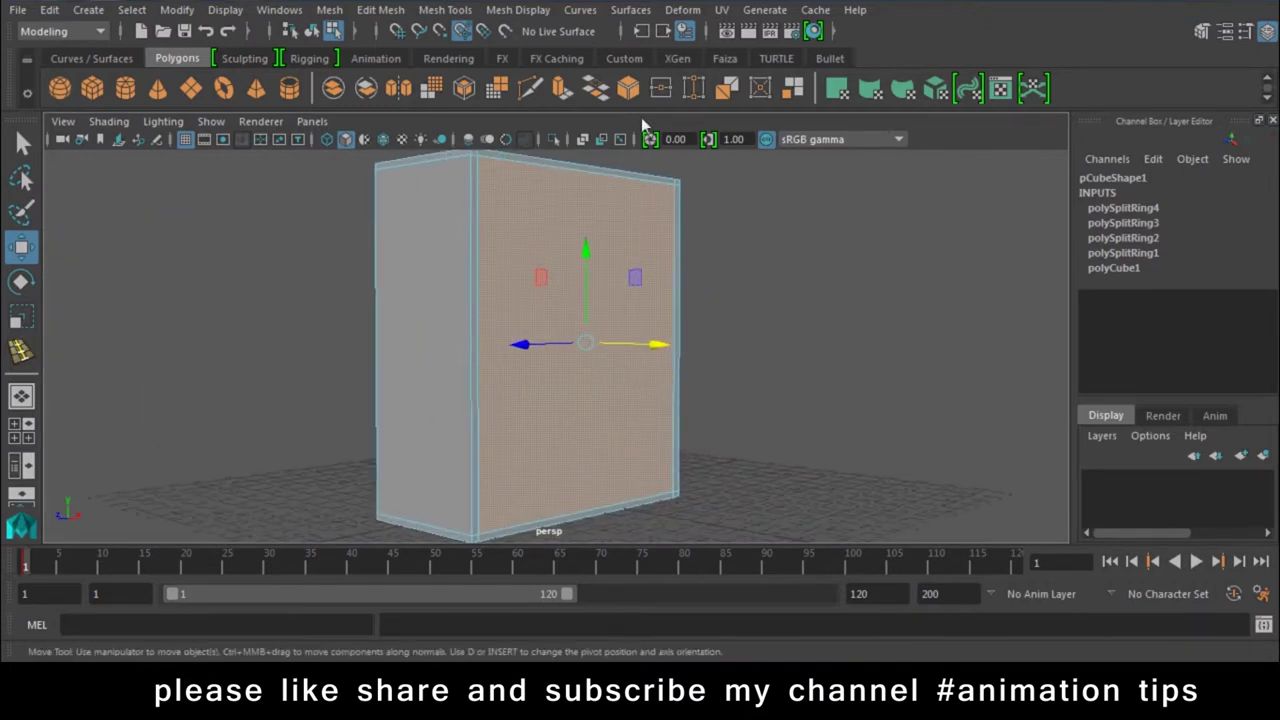
Extrude the front face inward as a trial, inspect it, then undo the extrusion
left_click(562, 90)
left_click_drag(634, 346, 556, 345)
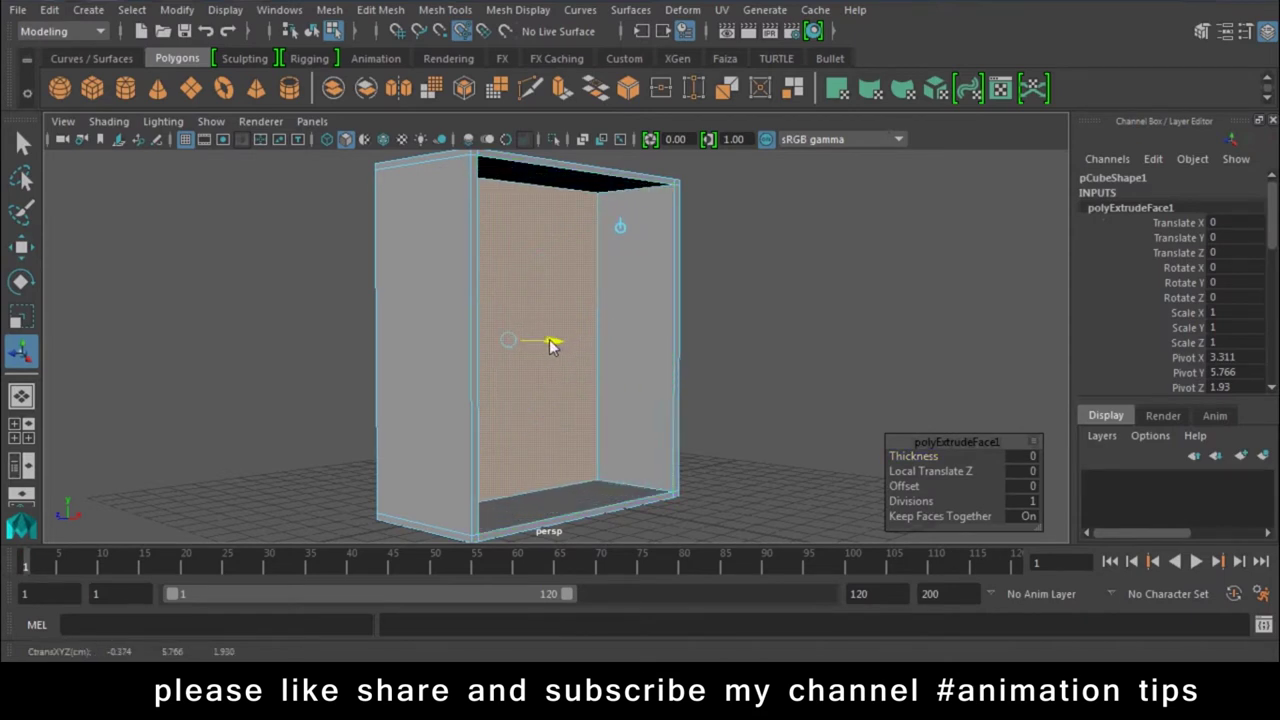
left_click(806, 327)
left_click_drag(806, 327, 712, 331, "alt")
mouse_move(712, 331)
right_mouse_down("alt")
mouse_move(660, 432)
mouse_move(680, 263)
mouse_move(671, 372)
mouse_move(627, 360)
right_mouse_up("alt")
left_click_drag(627, 360, 722, 325, "alt")
key("ctrl+z")
key("ctrl+z")
mouse_move(627, 405)
left_mouse_down("alt")
mouse_move(623, 391)
mouse_move(657, 457)
left_mouse_up("alt")
left_click(445, 10)
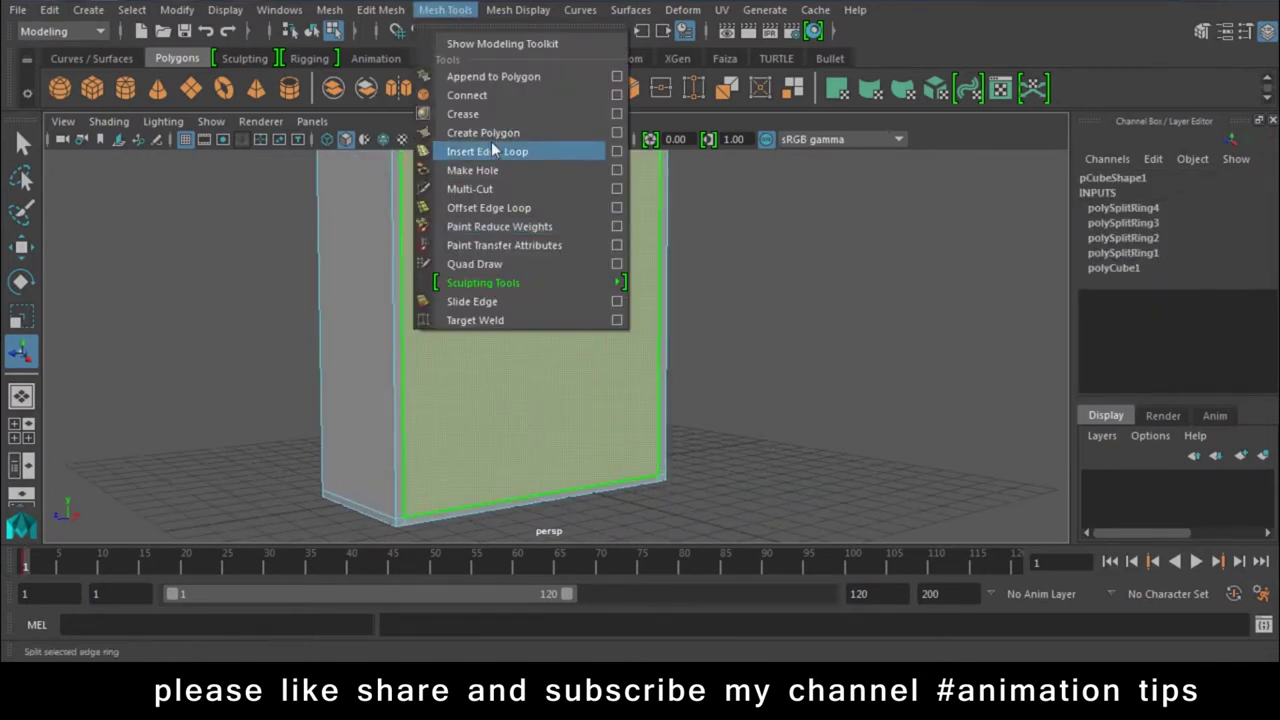
Insert two horizontal and further vertical edge loops across the box front, forming panel rows and columns
left_click(490, 152)
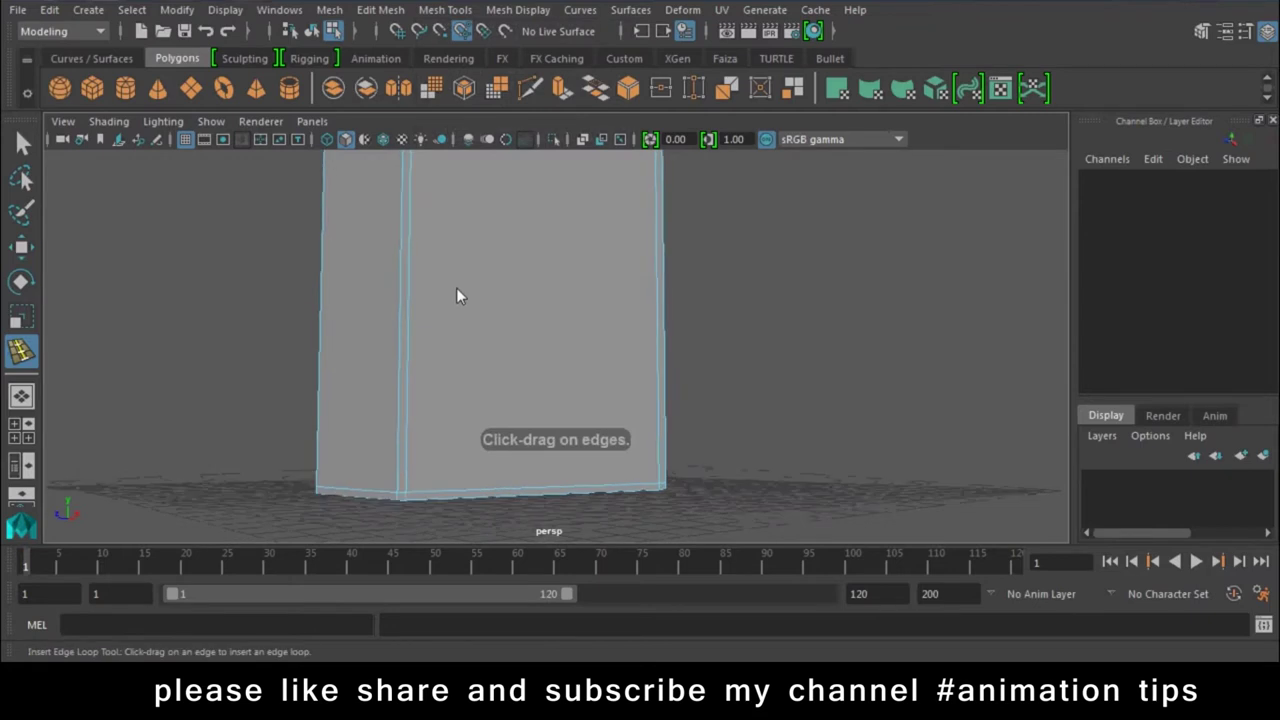
left_click(410, 312)
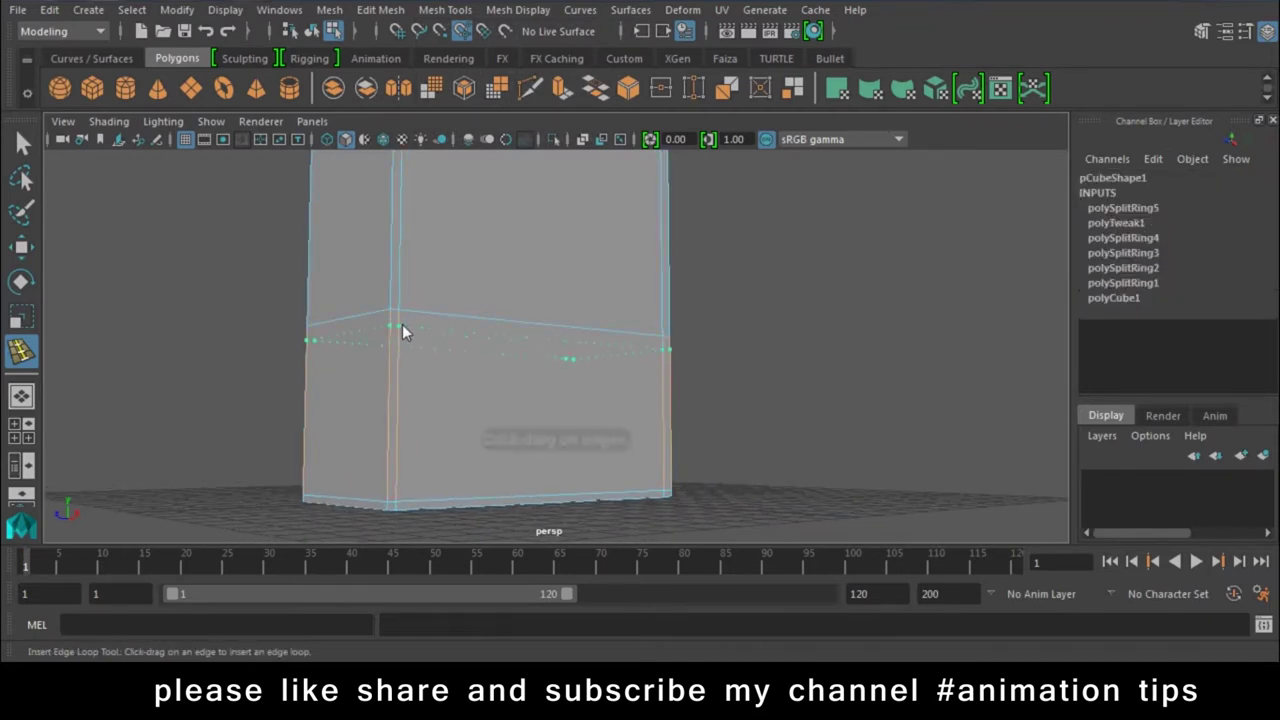
left_click(404, 324)
left_click_drag(710, 264, 501, 352, "alt")
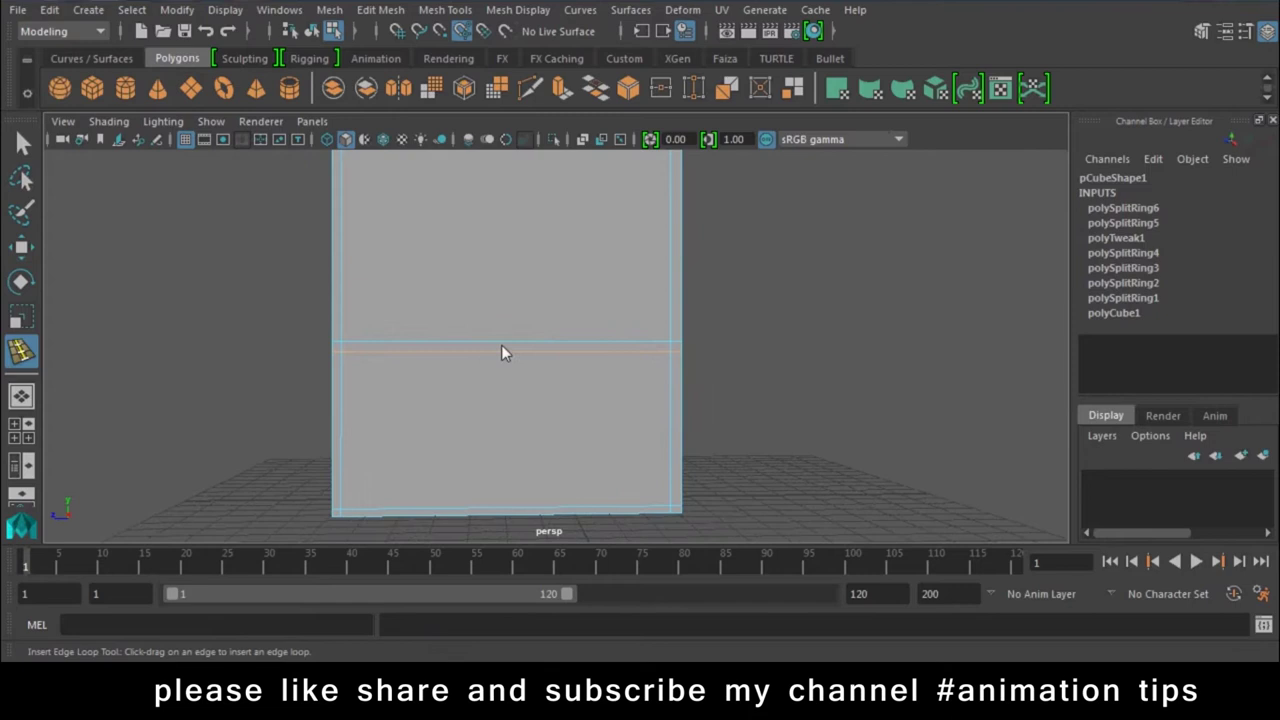
left_click(592, 358)
left_click_drag(574, 347, 583, 347)
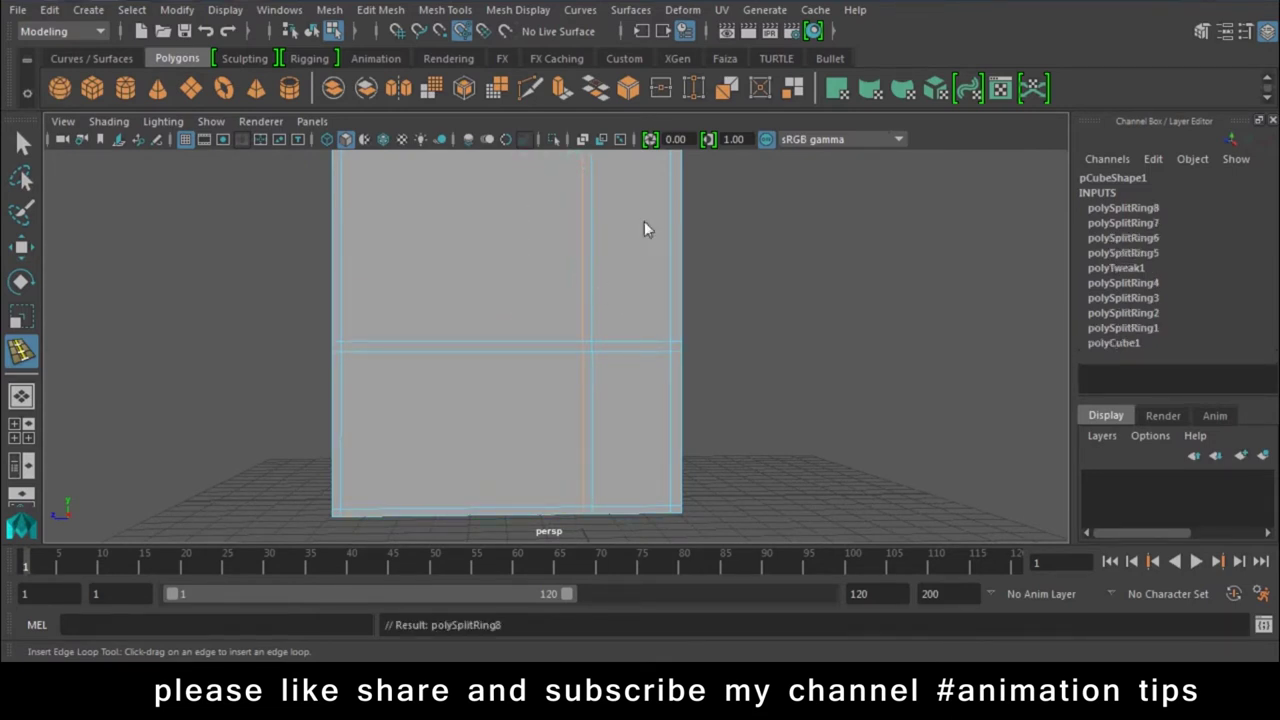
mouse_move(480, 463)
left_mouse_down("alt")
mouse_move(543, 437)
mouse_move(499, 468)
mouse_move(476, 461)
left_mouse_up("alt")
Switch to face mode and select the six front panel faces in both rows
key("w")
right_click(657, 271)
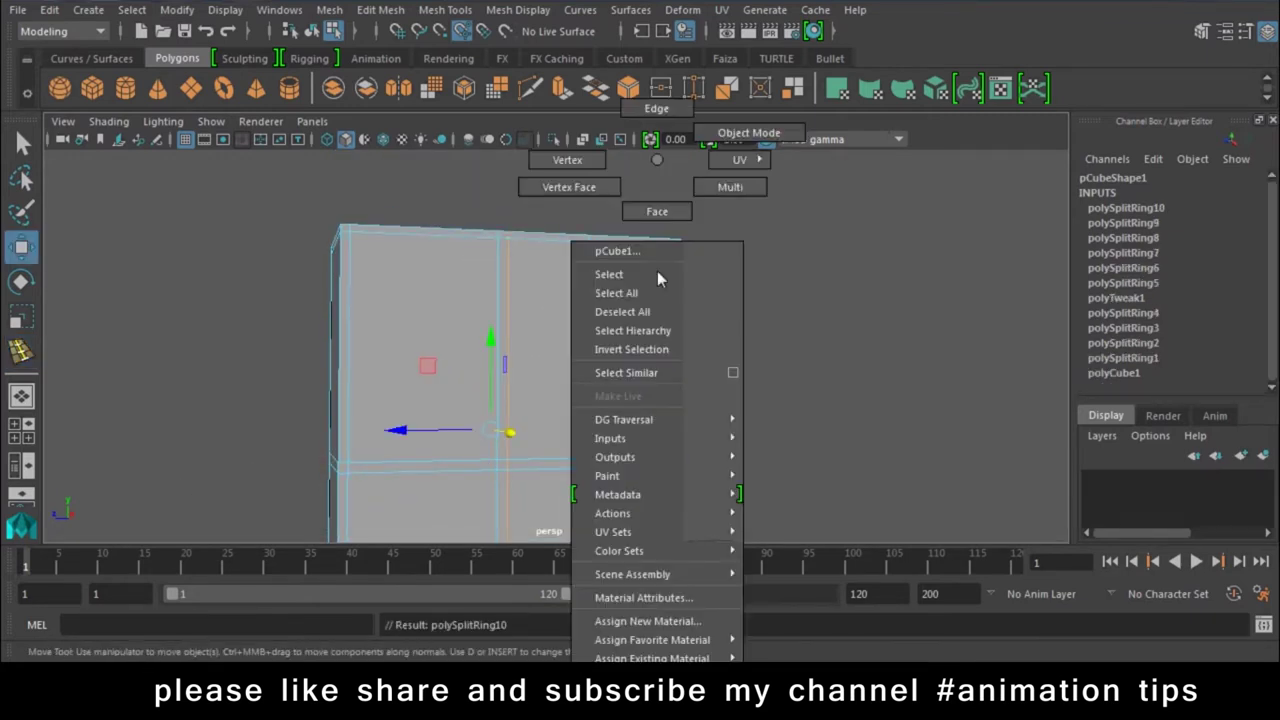
left_click(657, 274)
scroll(689, 348, "down", 2)
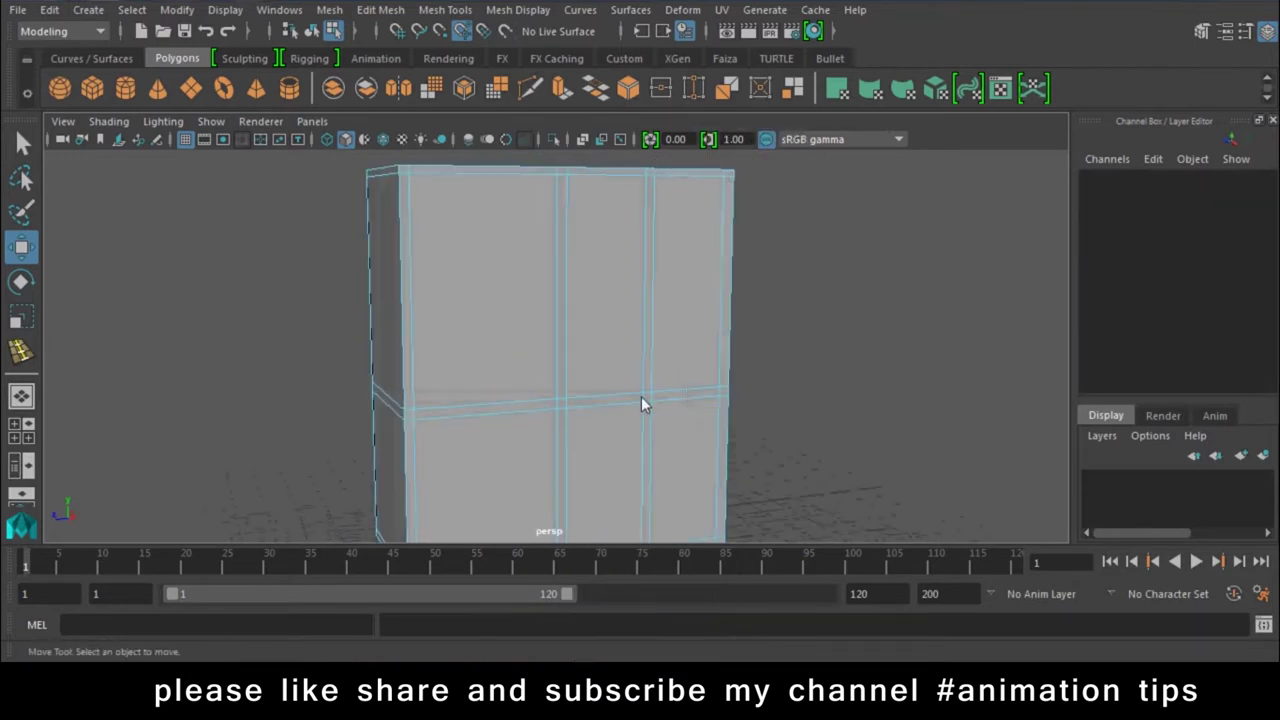
left_click(520, 300)
left_click(690, 360, "shift")
left_click_drag(696, 418, 696, 359, "alt")
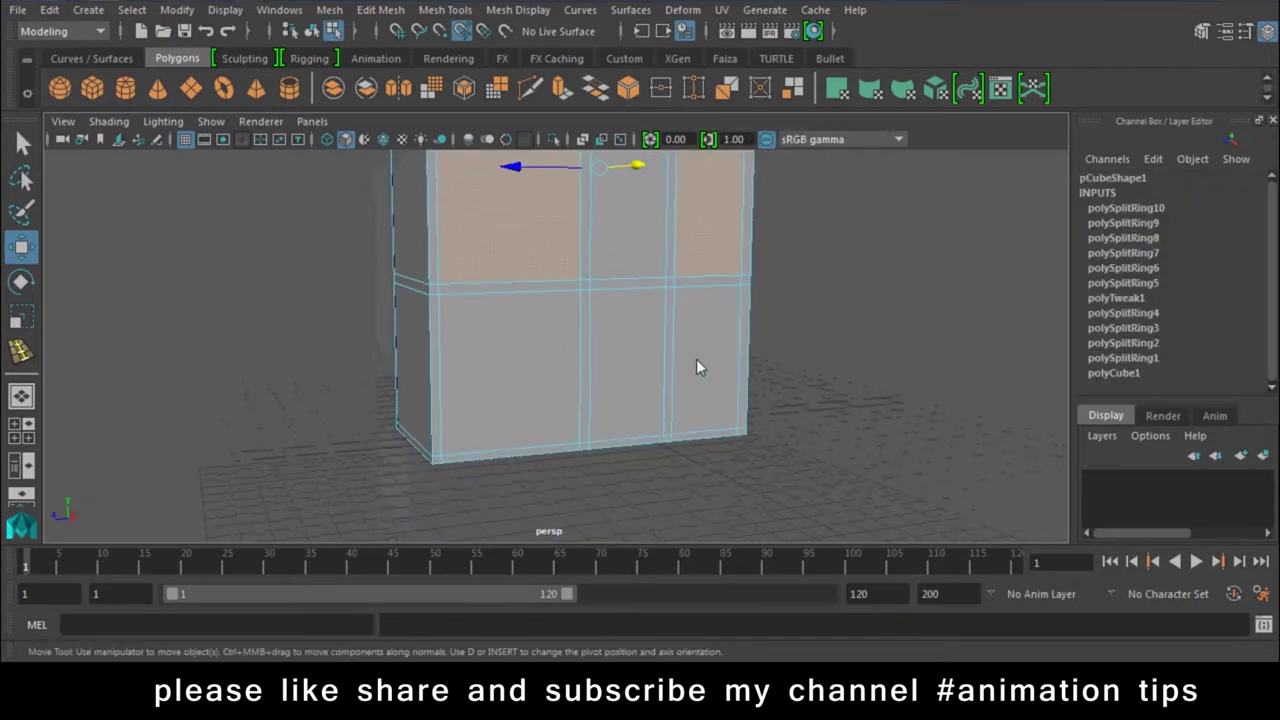
left_click(539, 374, "shift")
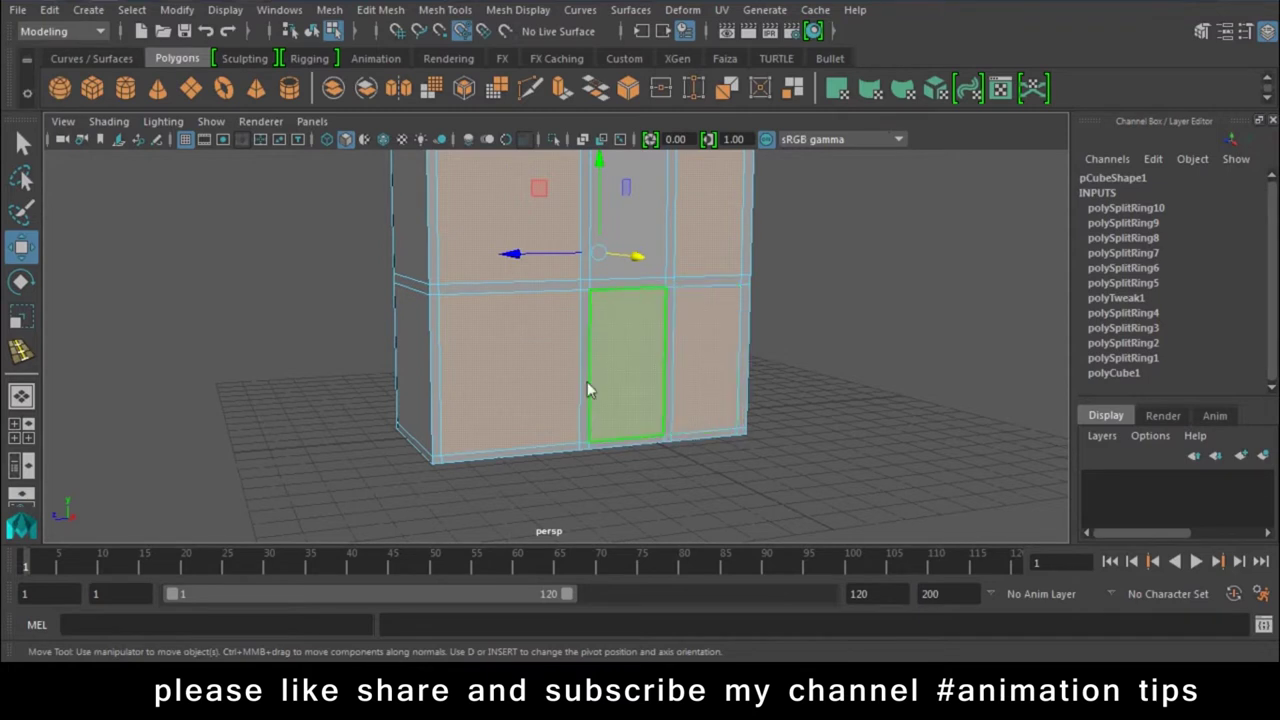
left_click(587, 381, "shift")
scroll(619, 390, "up", 2)
mouse_move(754, 457)
left_mouse_down("alt")
mouse_move(640, 440)
mouse_move(690, 300)
left_mouse_up("alt")
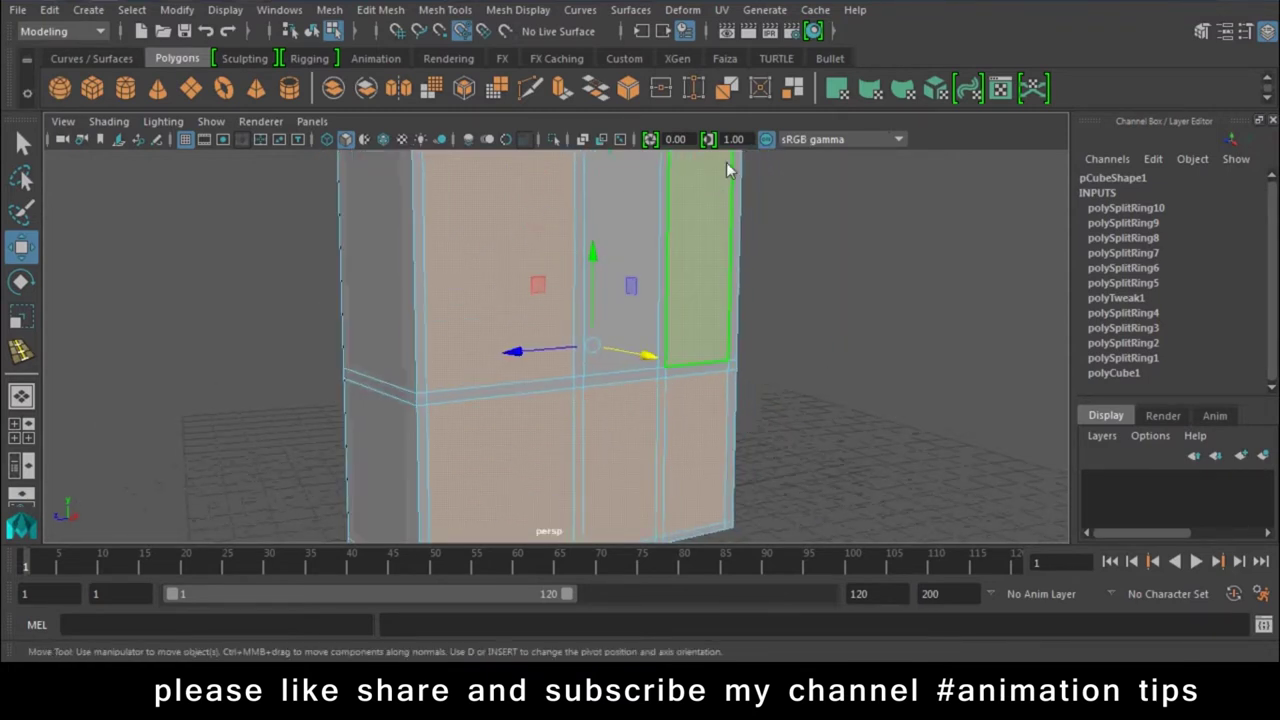
Extrude the six panels and push them deep inward, then return to object mode
left_click(561, 90)
left_click_drag(760, 512, 657, 411)
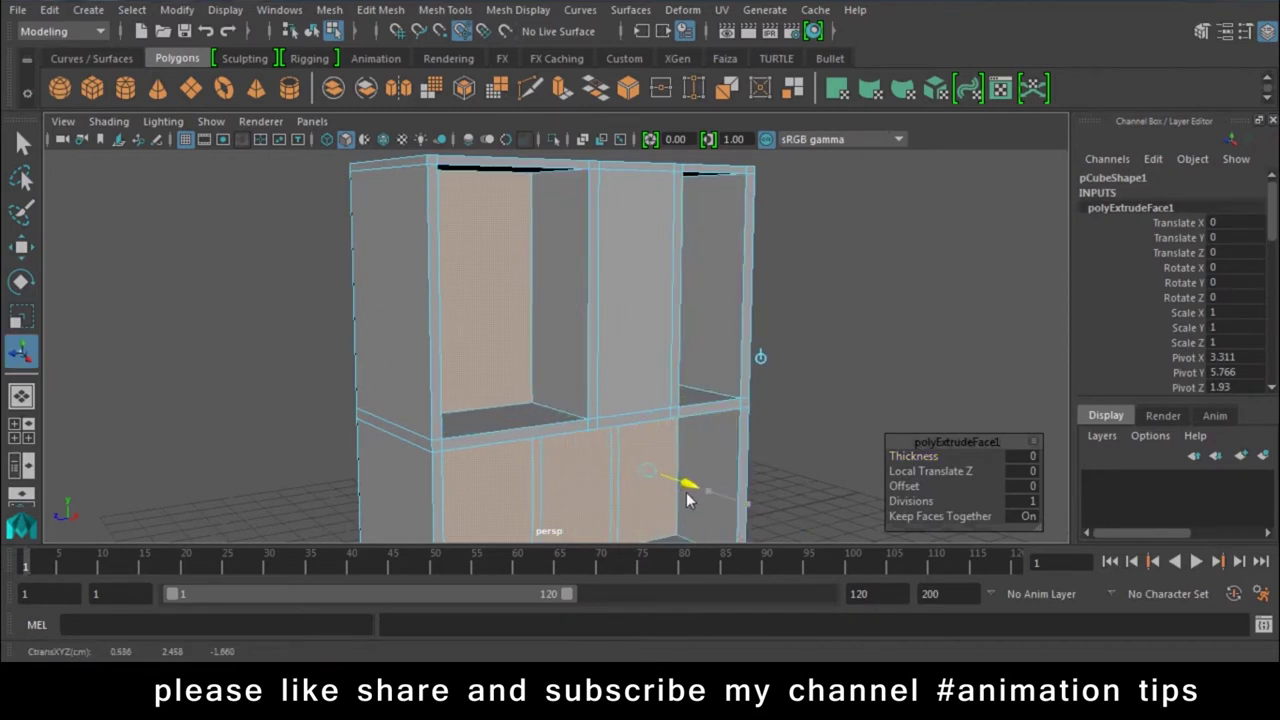
right_click_drag(645, 200, 737, 131)
left_click(844, 315)
mouse_move(844, 315)
left_mouse_down("alt")
mouse_move(671, 243)
mouse_move(625, 318)
mouse_move(559, 250)
mouse_move(552, 330)
mouse_move(746, 301)
mouse_move(609, 306)
mouse_move(780, 371)
mouse_move(721, 415)
left_mouse_up("alt")
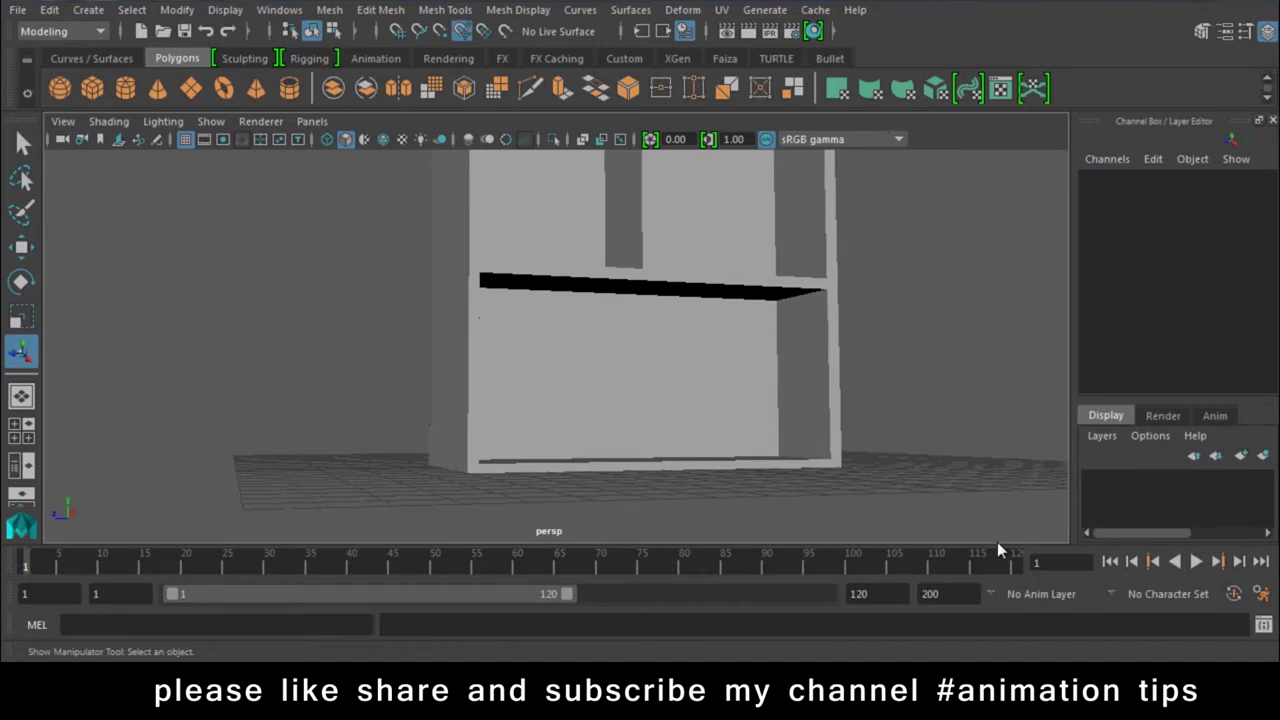
mouse_move(805, 530)
left_mouse_down("alt")
mouse_move(769, 394)
mouse_move(634, 477)
mouse_move(820, 477)
mouse_move(668, 324)
mouse_move(652, 360)
mouse_move(676, 462)
mouse_move(795, 465)
mouse_move(846, 313)
left_mouse_up("alt")
left_click(668, 323)
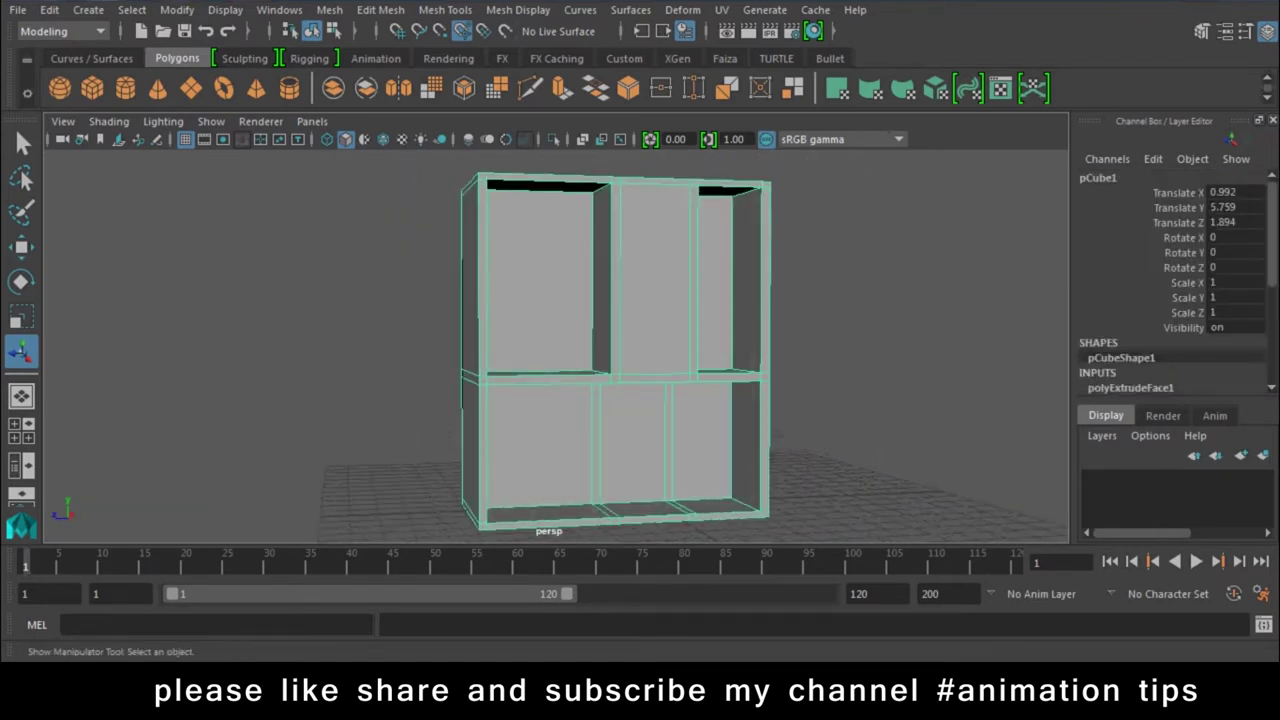
Delete the shelf, draw a tall test polygon cube, then delete that too
key("Delete")
left_click(92, 88)
mouse_move(694, 362)
left_mouse_down()
mouse_move(623, 444)
mouse_move(463, 514)
mouse_move(507, 87)
left_mouse_up()
key("w")
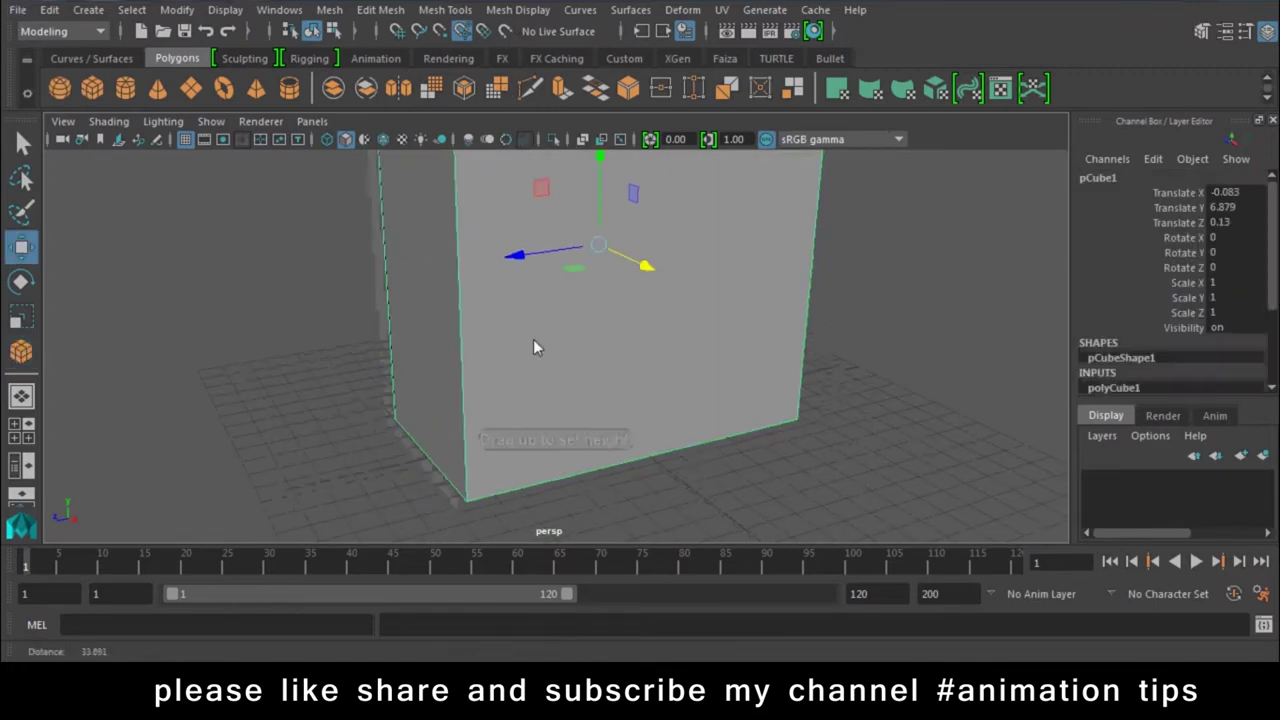
left_click_drag(527, 396, 743, 238, "alt")
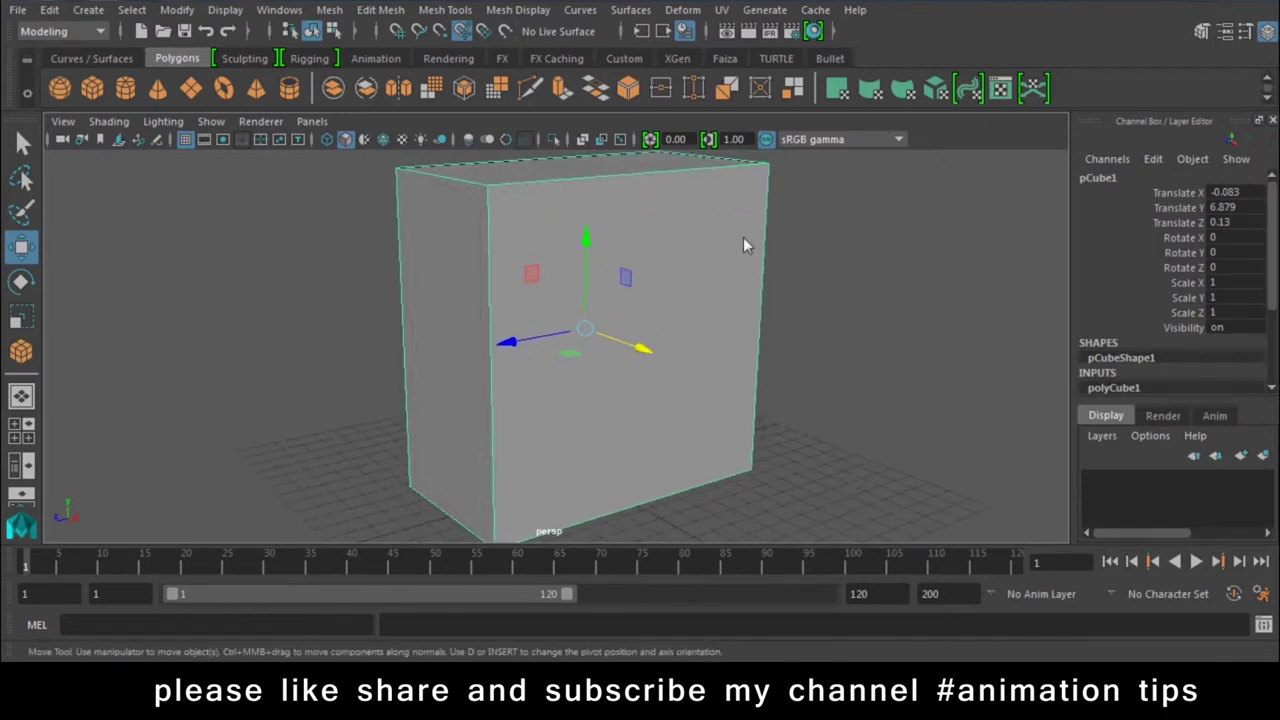
key("Delete")
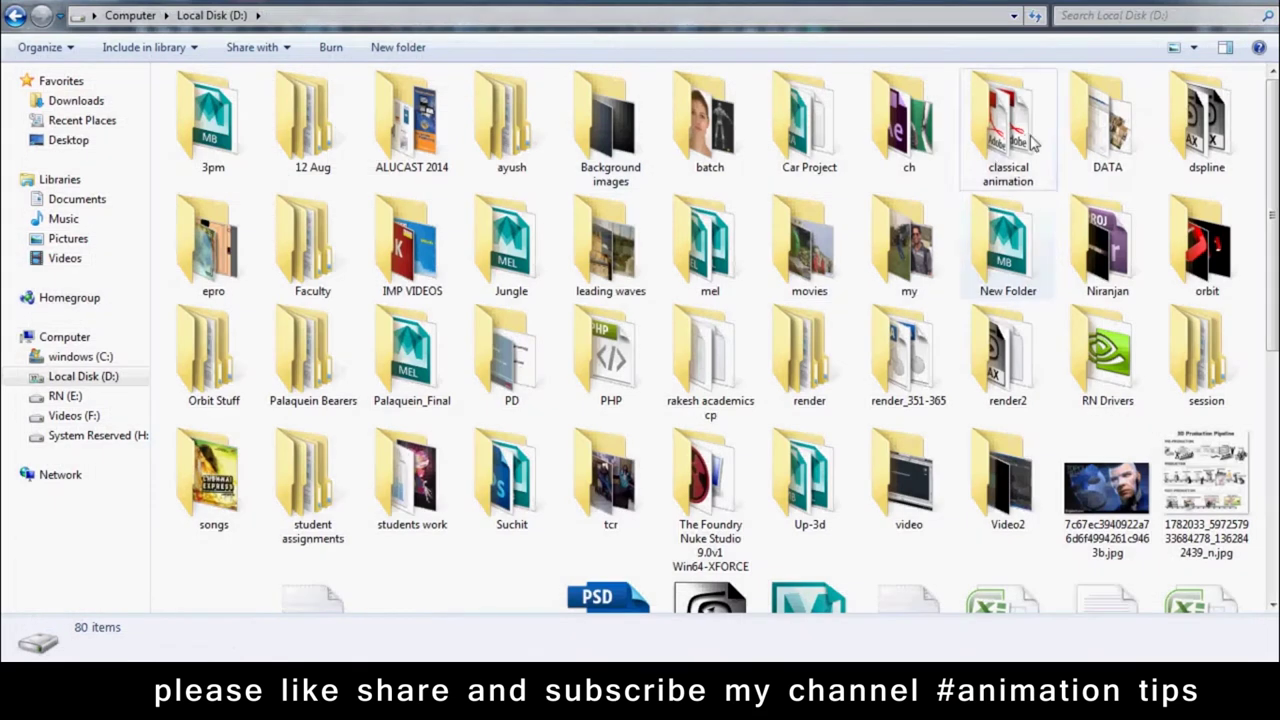
Open the furniture catalogue PDF in D:\DATA\blue prints\architecthual pdf and scroll to the cabinet groups
double_click(1100, 150)
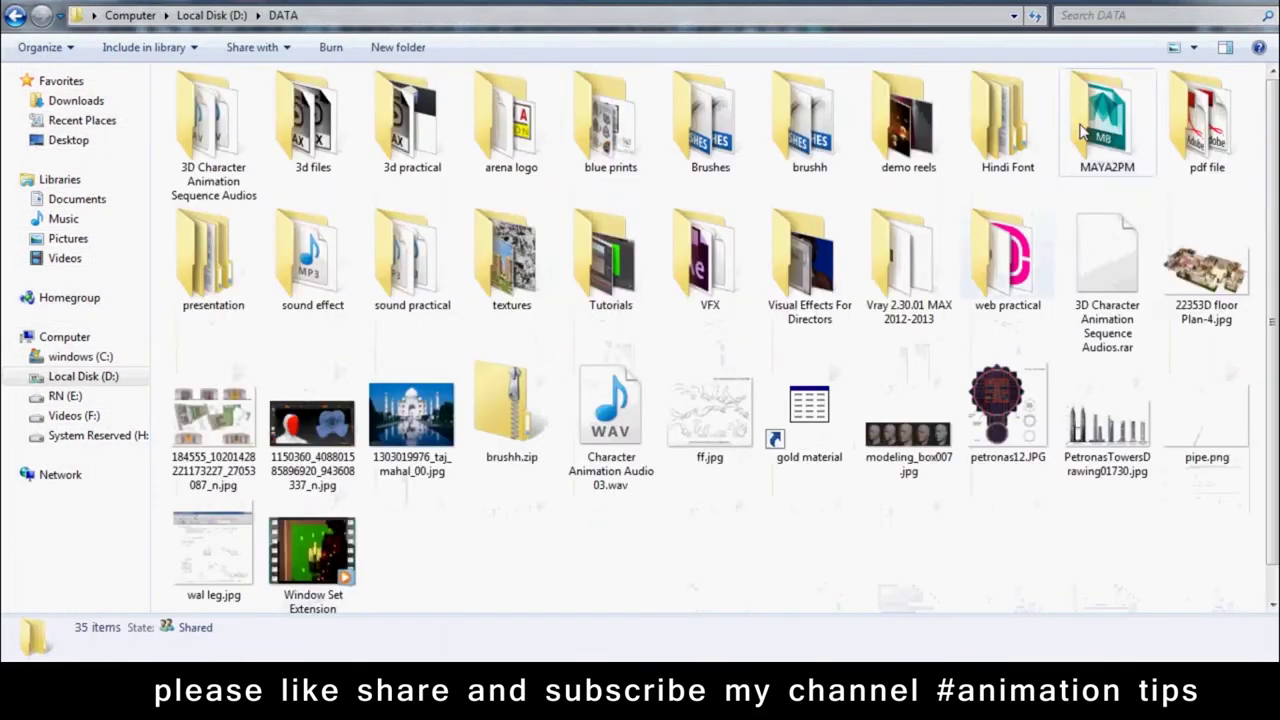
double_click(638, 160)
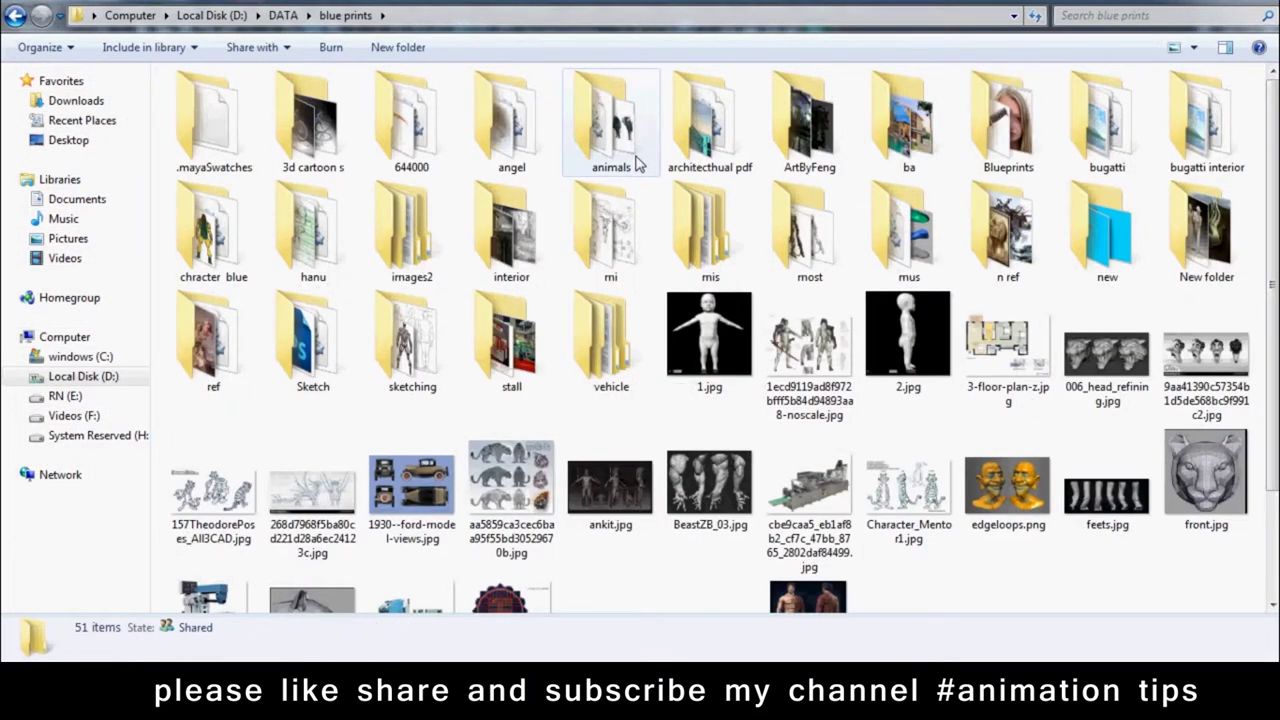
double_click(1008, 120)
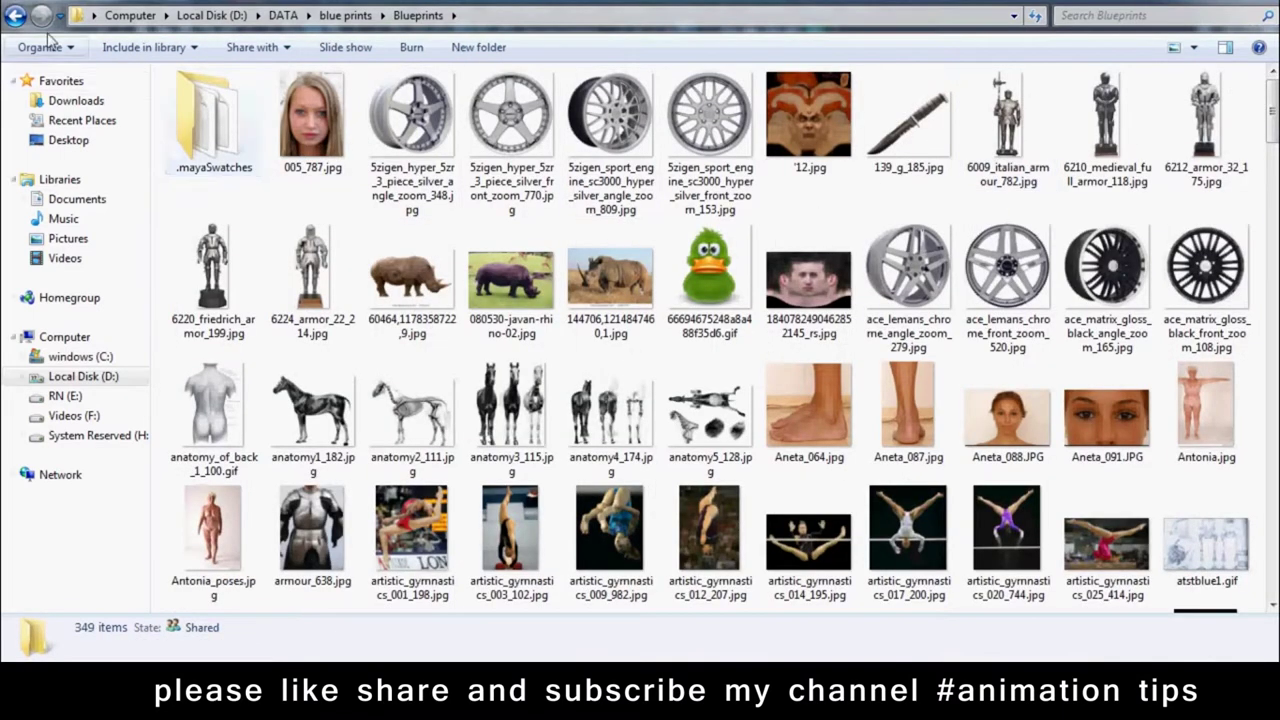
left_click(14, 16)
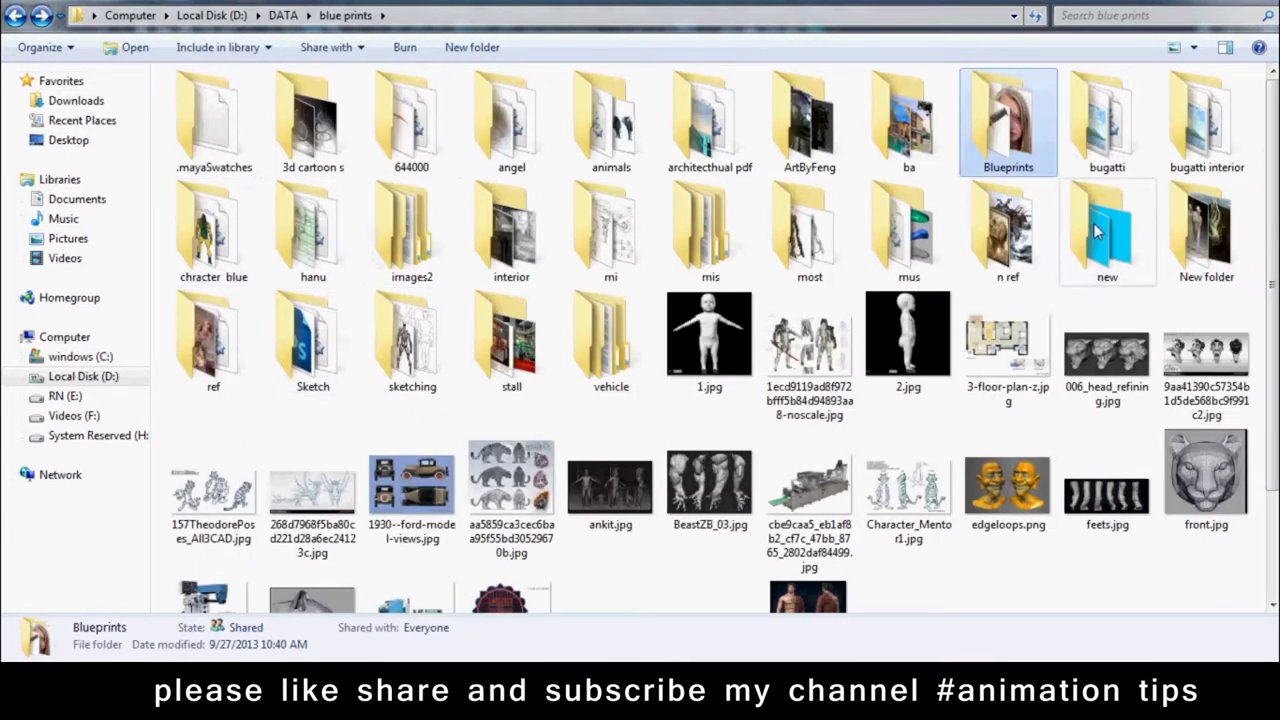
double_click(710, 120)
left_click(230, 124)
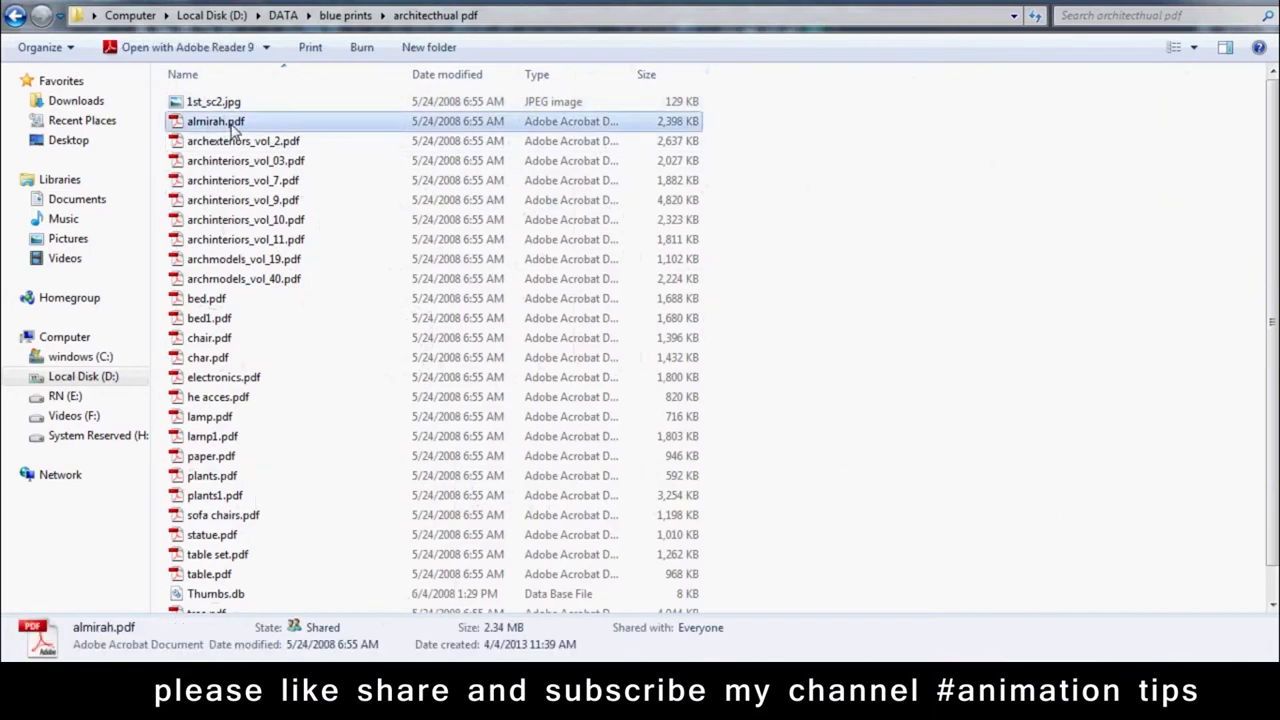
double_click(390, 180)
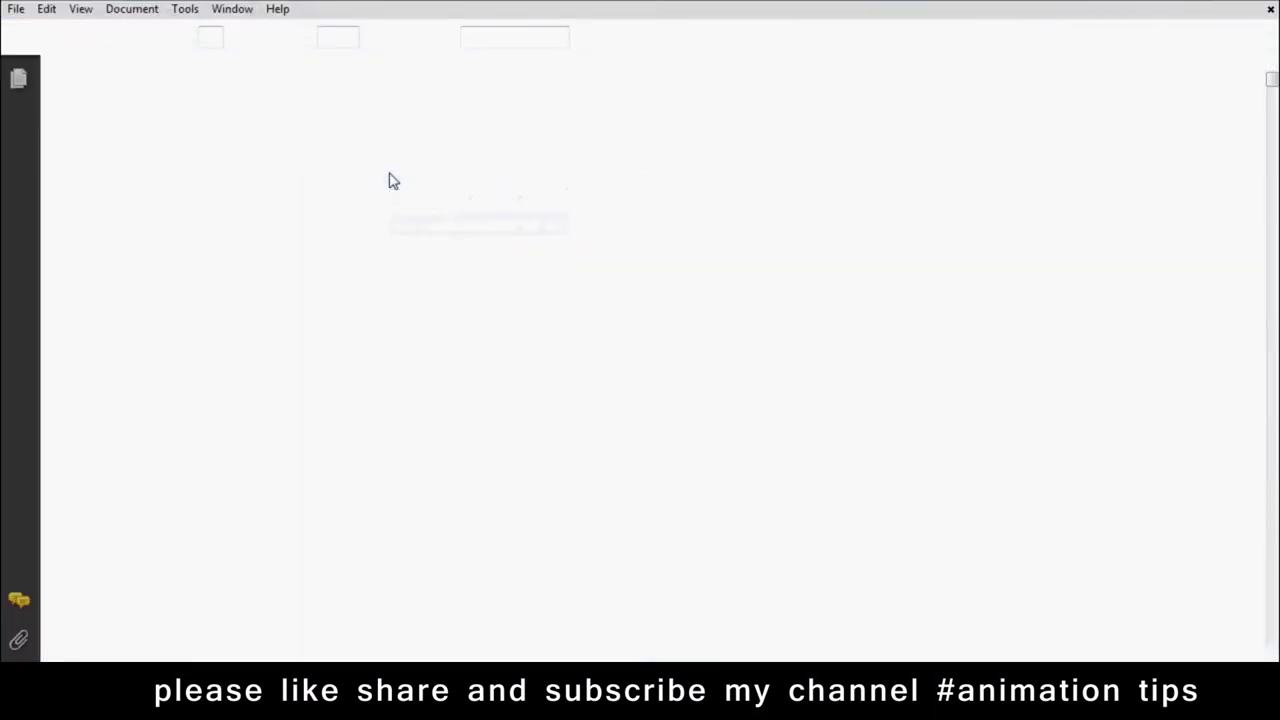
scroll(390, 180, "down", 3)
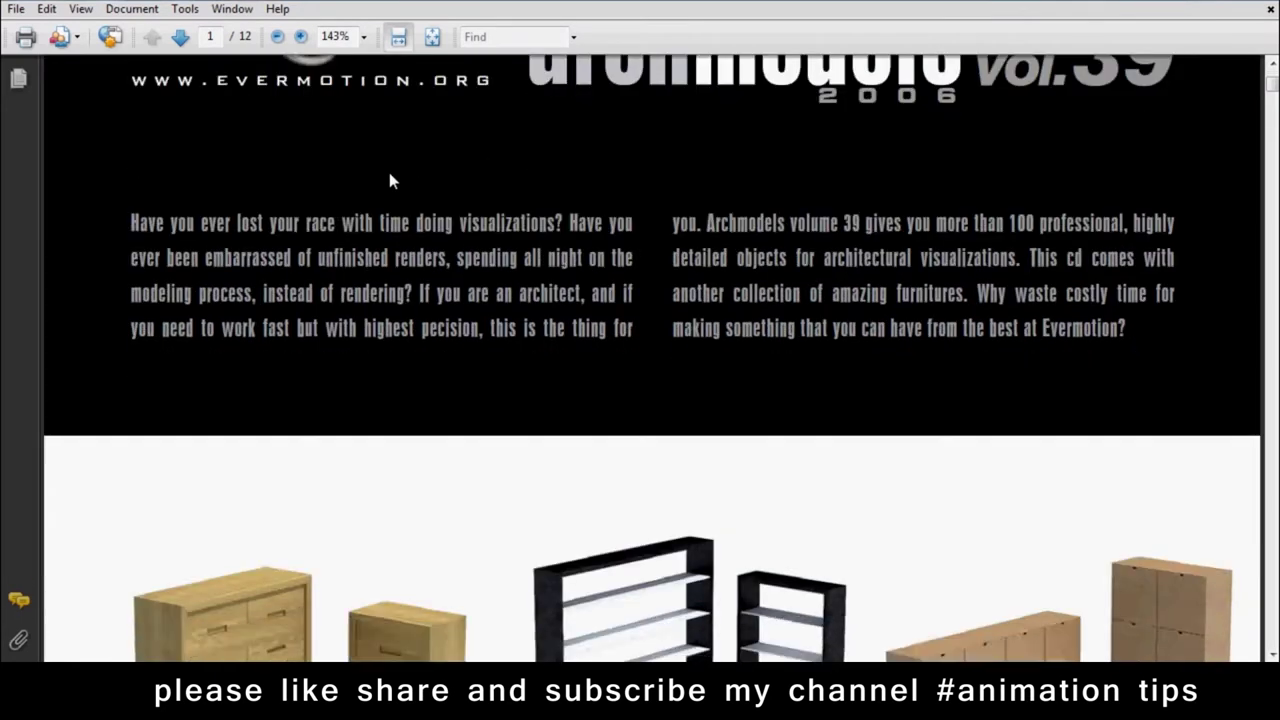
scroll(500, 243, "down", 3)
scroll(500, 243, "down", 2)
scroll(500, 243, "down", 3)
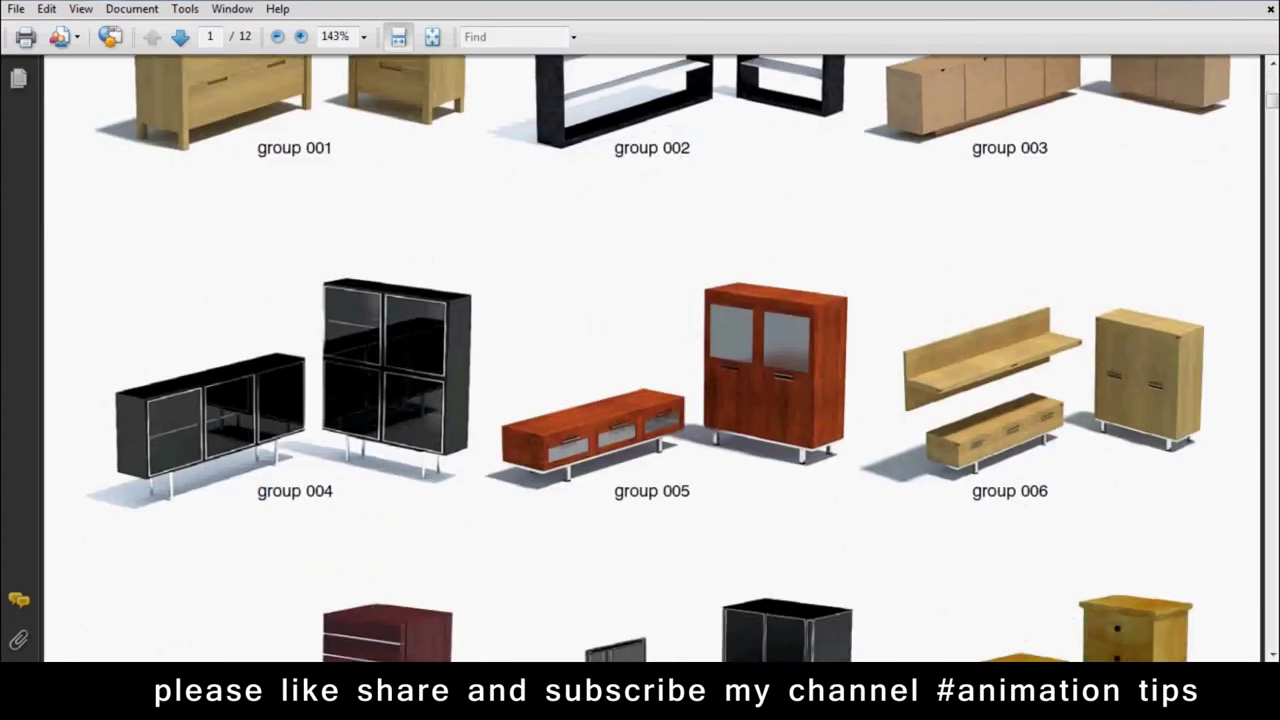
Back in Maya, draw a box about 4.3 wide, 11.1 tall, 12.7 deep and select its front face
left_click(376, 613)
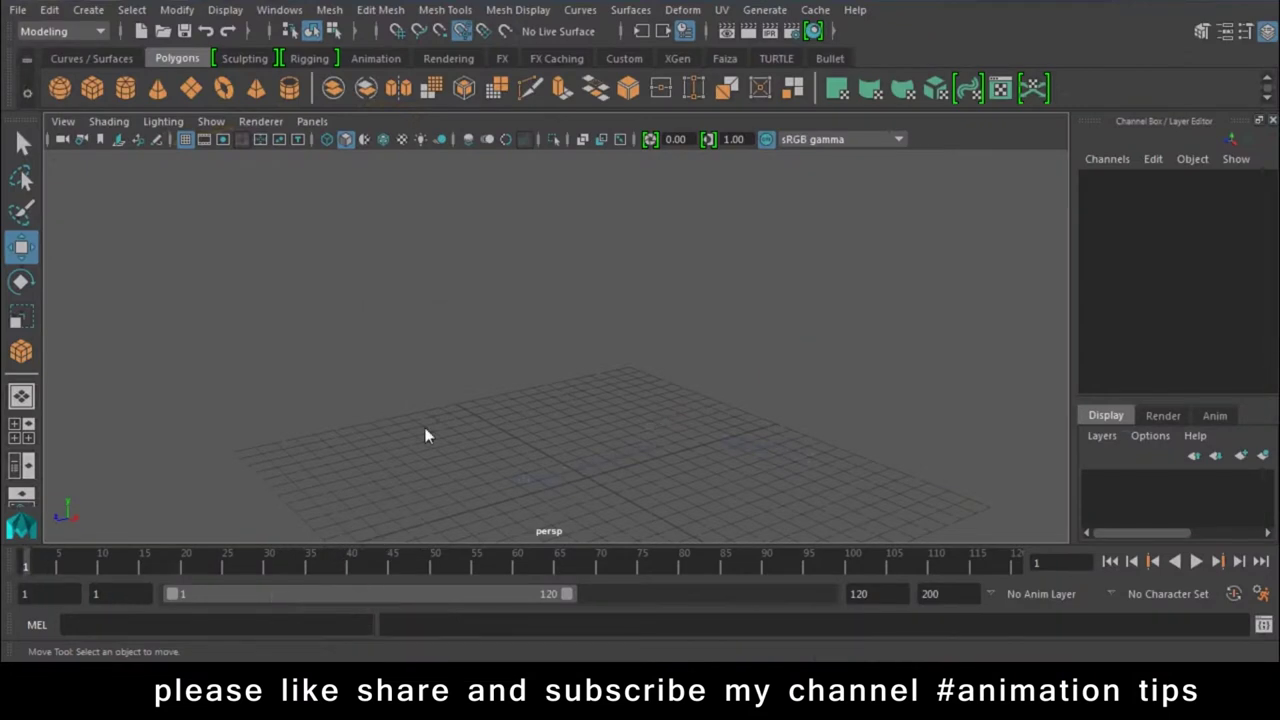
left_click(92, 88)
mouse_move(474, 407)
left_mouse_down()
mouse_move(423, 531)
mouse_move(457, 232)
left_mouse_up()
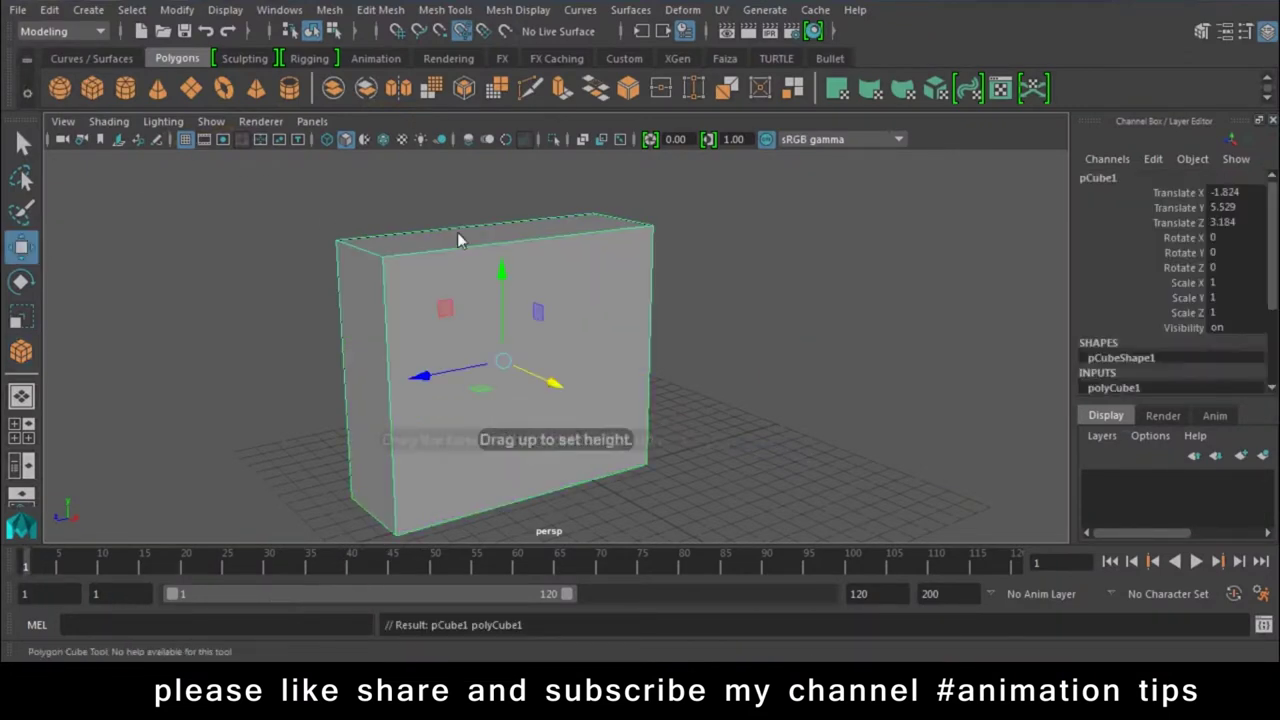
right_click_drag(608, 262, 690, 272)
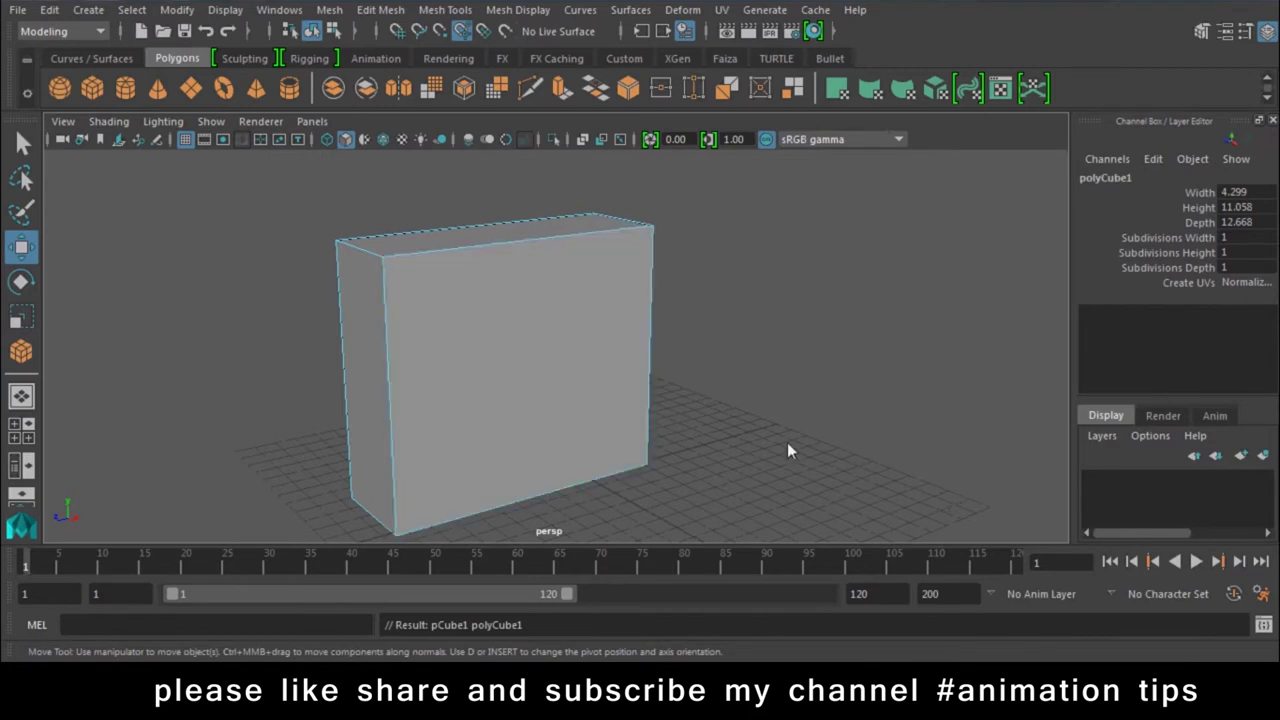
left_click(569, 393)
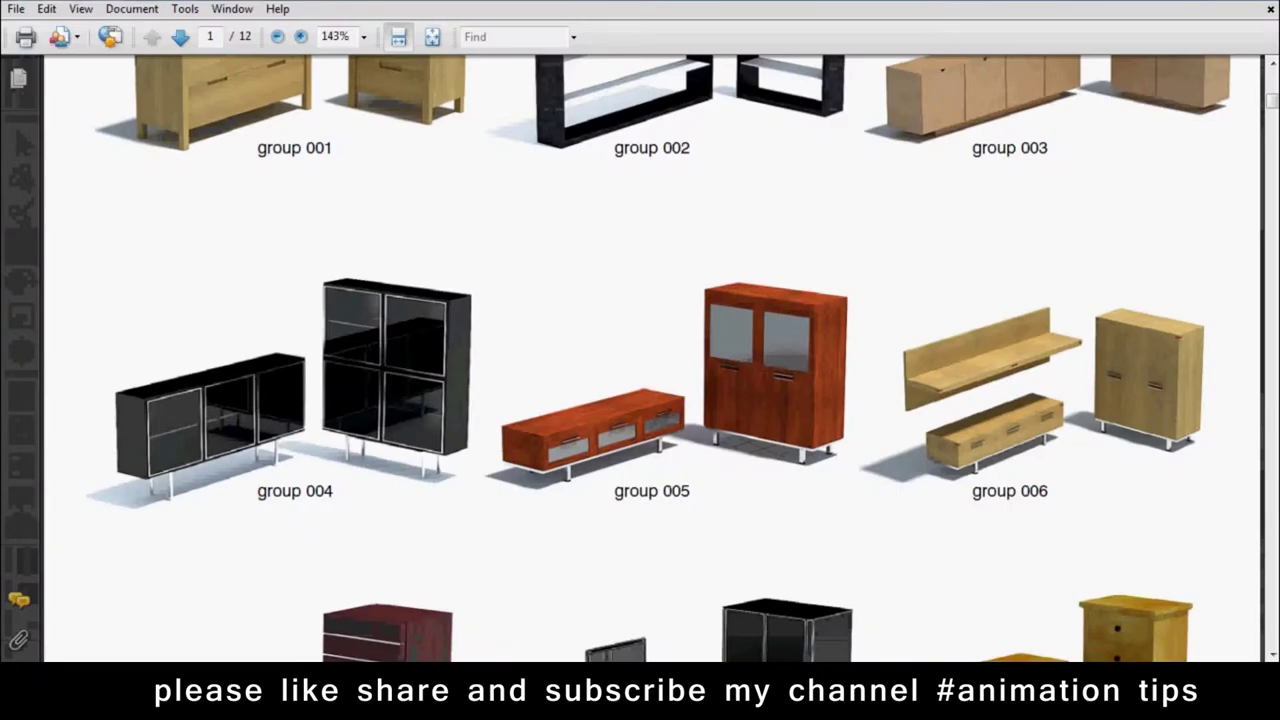
Scroll the furniture catalogue down to page 9, showing wall units 073–078
scroll(843, 338, "down", 4)
scroll(843, 338, "down", 3)
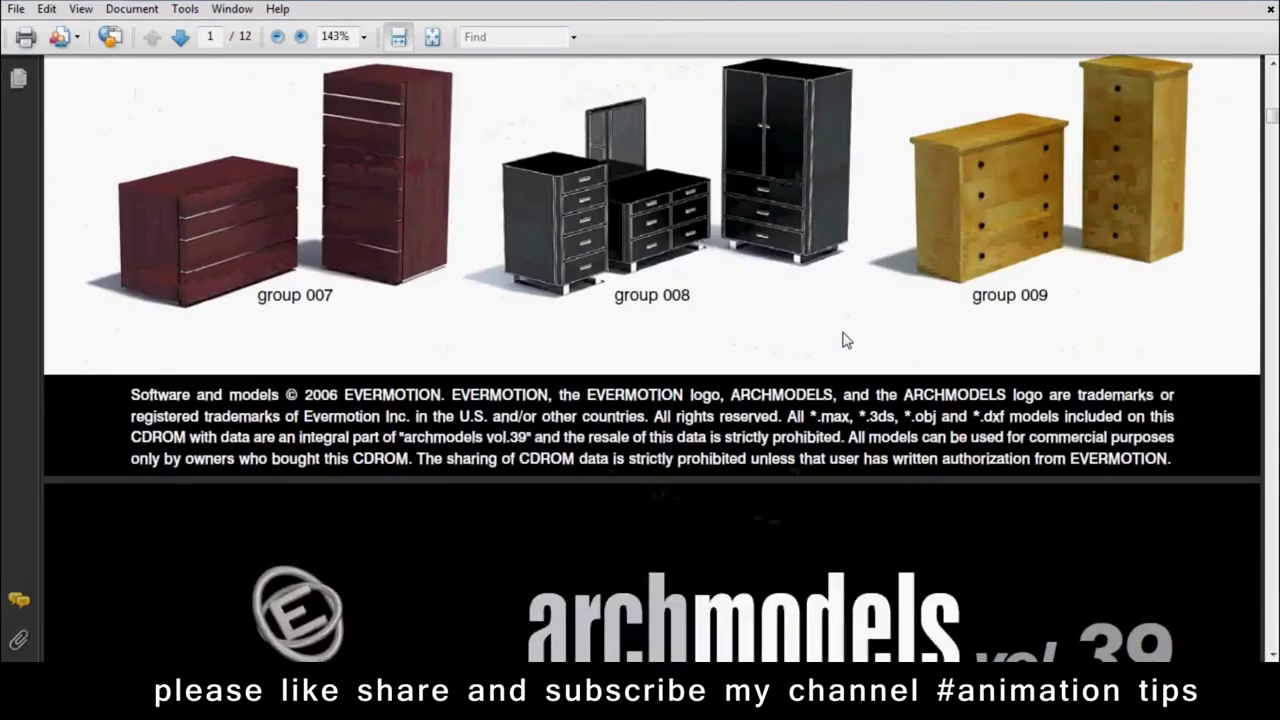
scroll(843, 338, "down", 5)
scroll(843, 338, "down", 2)
scroll(843, 338, "down", 3)
scroll(843, 340, "down", 3)
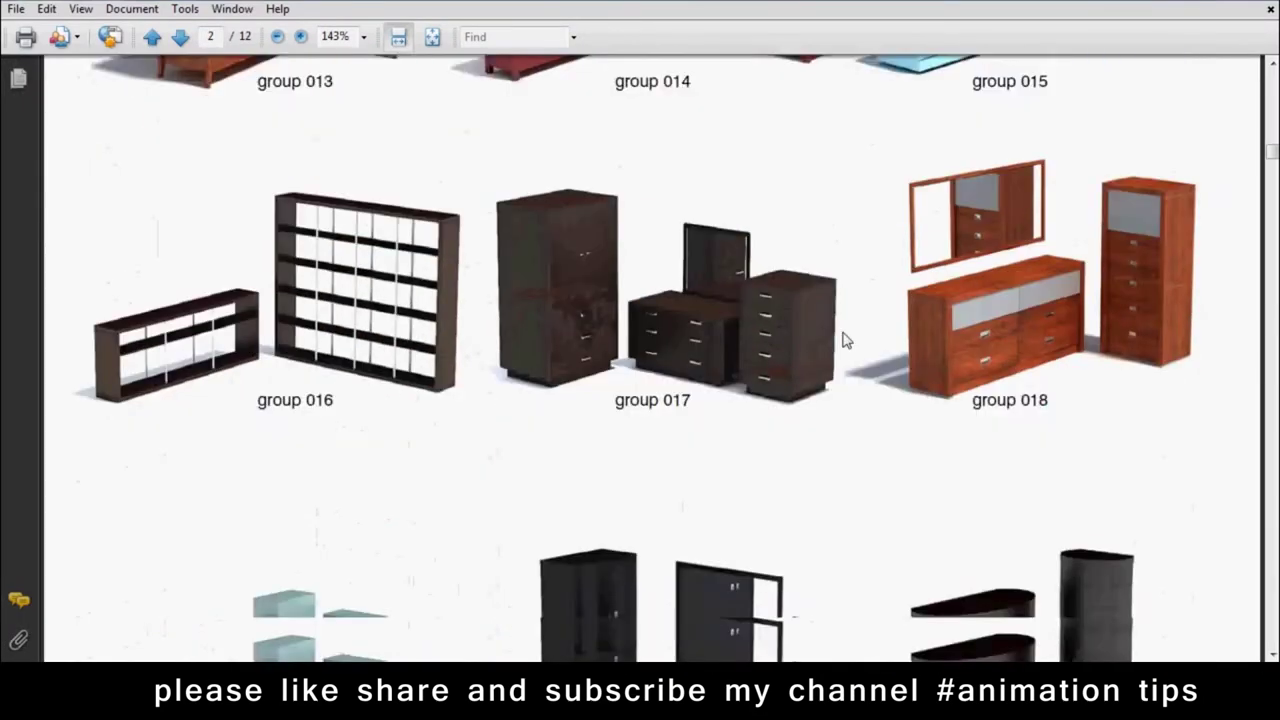
scroll(843, 340, "down", 5)
scroll(843, 340, "down", 4)
scroll(843, 340, "down", 5)
scroll(843, 340, "down", 4)
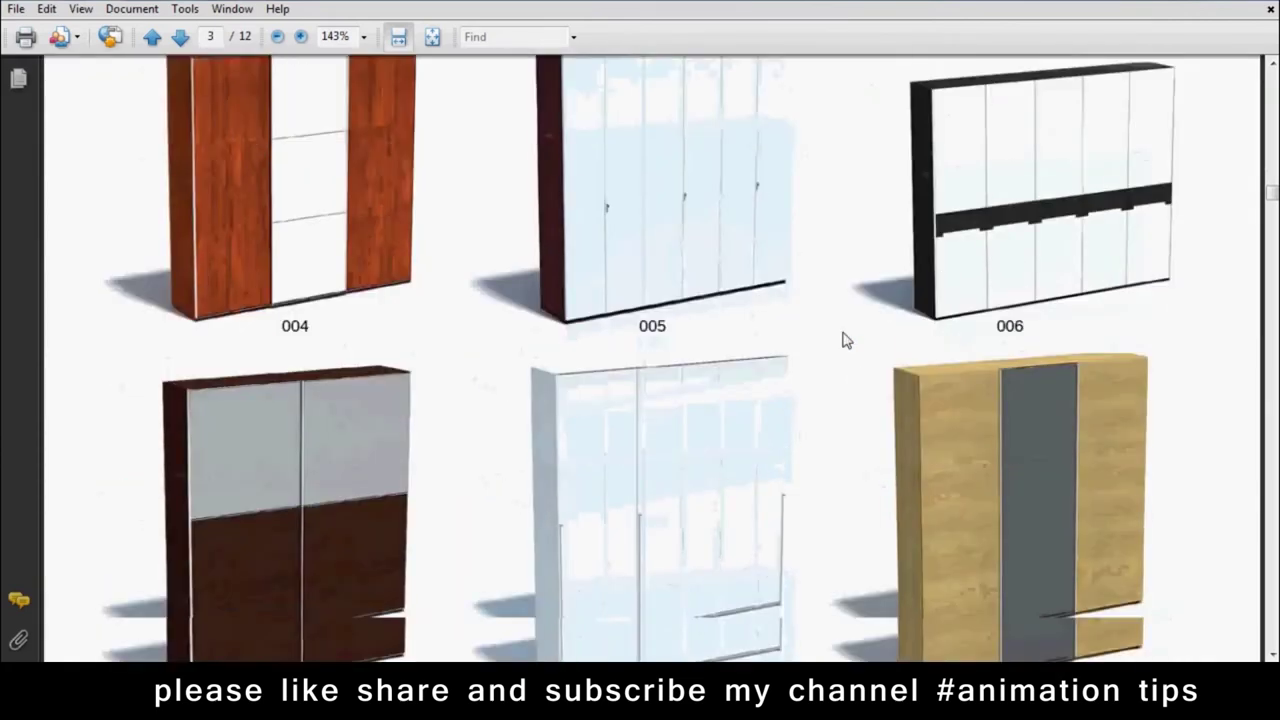
scroll(843, 340, "down", 5)
scroll(843, 340, "down", 3)
scroll(843, 340, "down", 5)
scroll(843, 340, "down", 5)
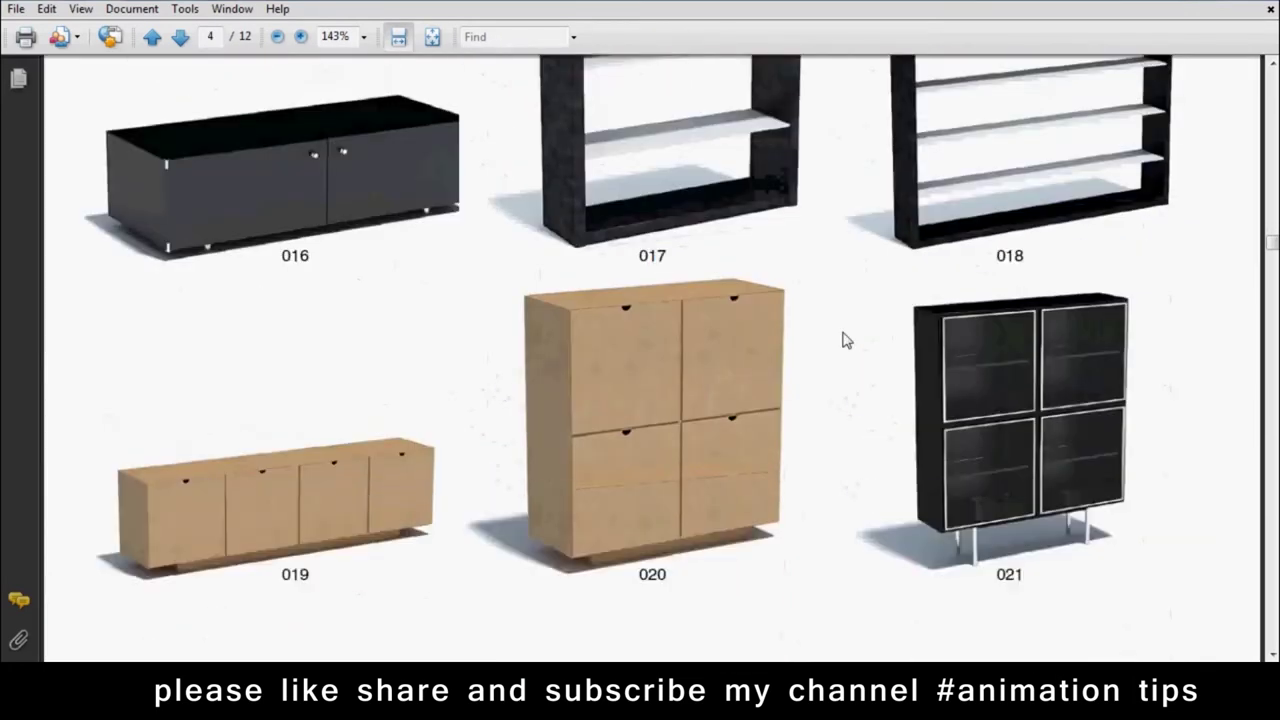
scroll(843, 340, "down", 3)
scroll(843, 340, "down", 5)
scroll(843, 340, "down", 5)
scroll(843, 340, "down", 4)
scroll(843, 340, "down", 5)
scroll(843, 340, "down", 4)
scroll(843, 340, "down", 4)
scroll(843, 340, "down", 4)
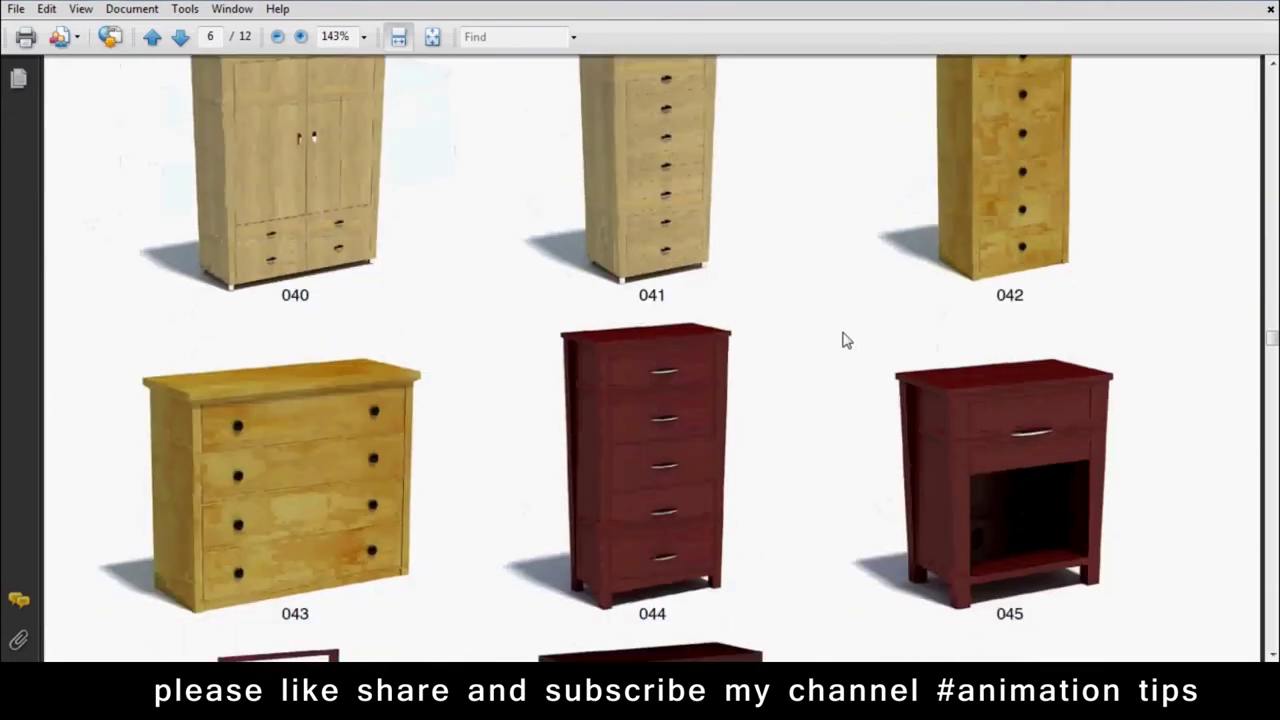
scroll(843, 340, "down", 5)
scroll(843, 340, "down", 4)
scroll(843, 340, "down", 4)
scroll(843, 340, "down", 4)
scroll(843, 340, "down", 5)
scroll(843, 340, "down", 4)
scroll(843, 340, "down", 4)
scroll(843, 340, "down", 4)
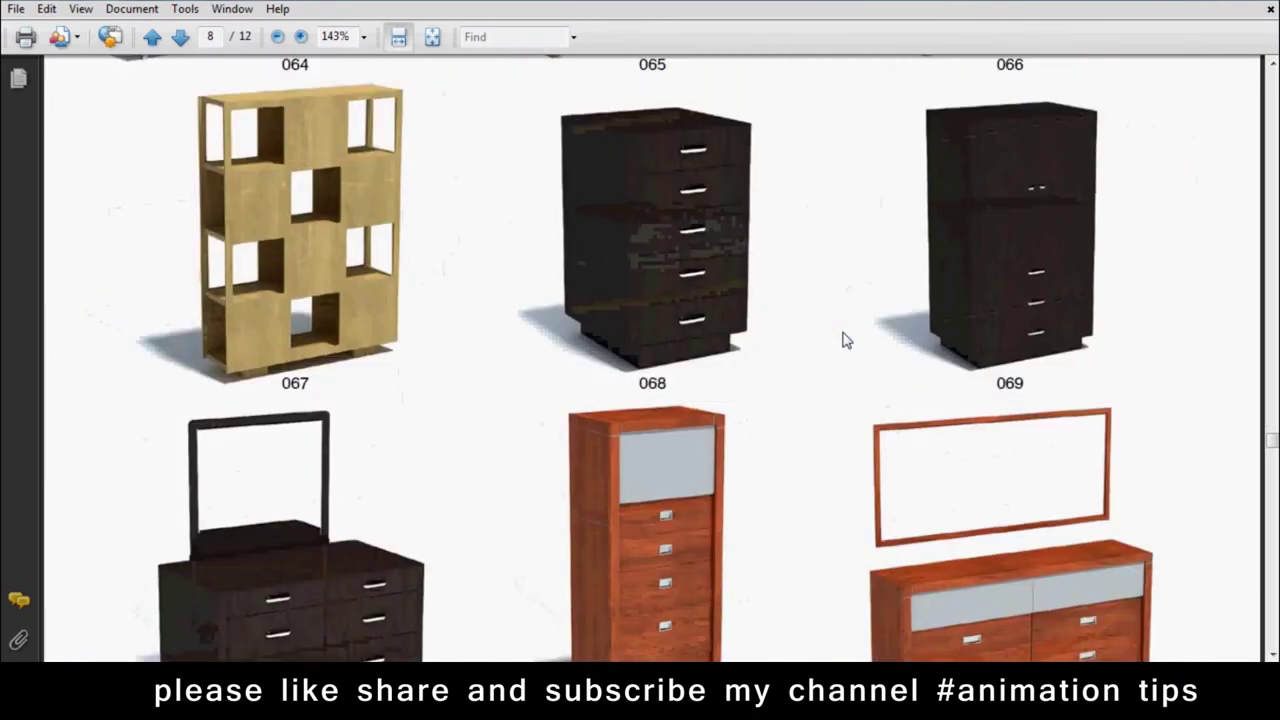
scroll(843, 340, "down", 5)
scroll(843, 340, "down", 4)
scroll(945, 492, "down", 4)
scroll(945, 492, "down", 3)
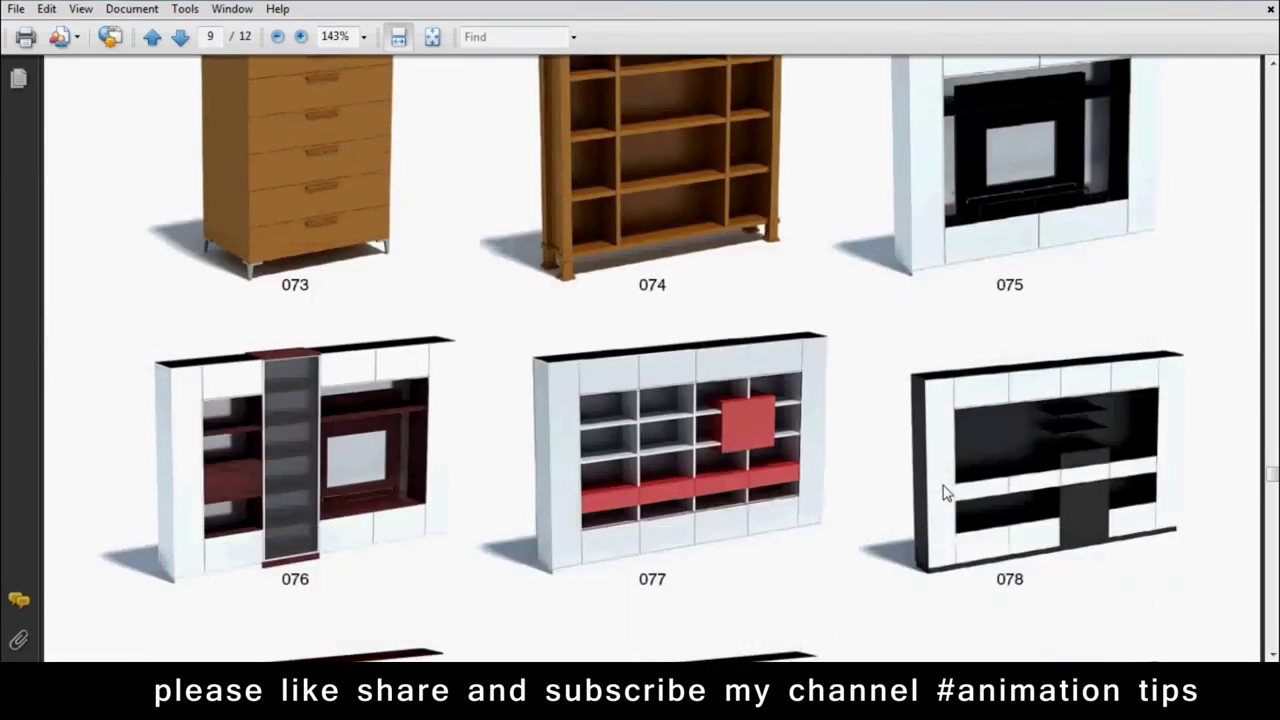
scroll(945, 492, "down", 3)
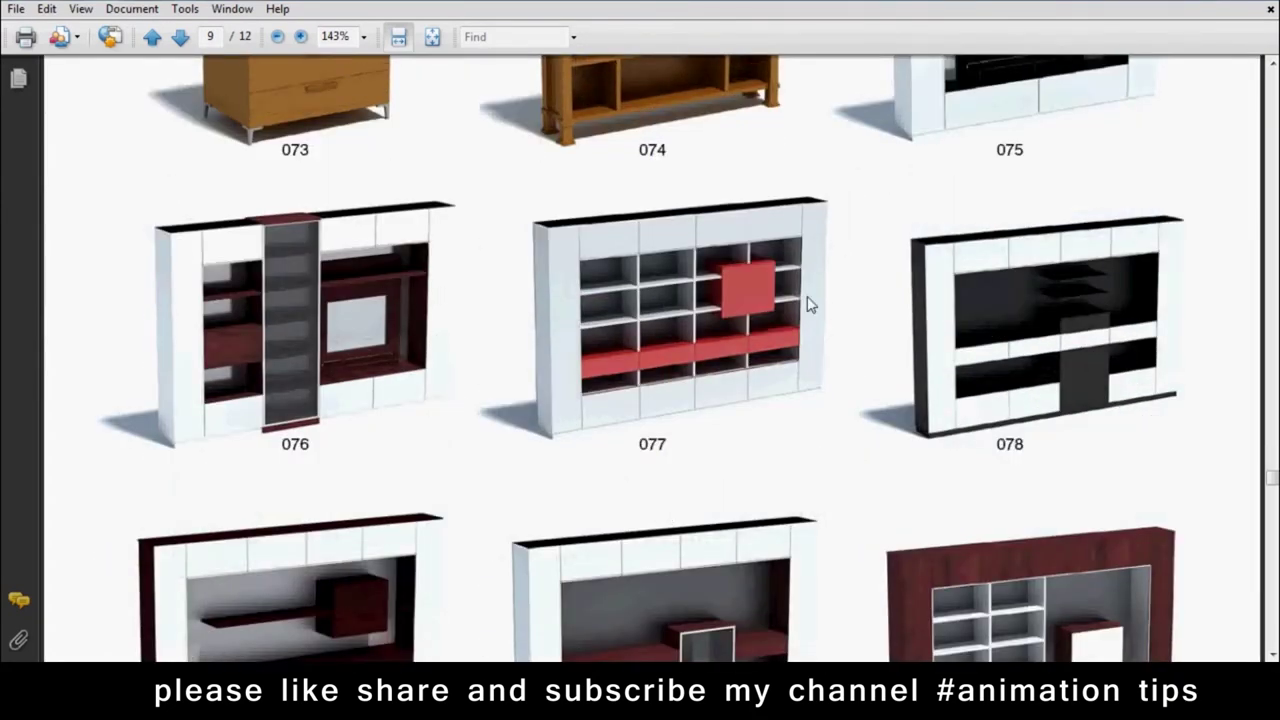
scroll(810, 305, "down", 2)
scroll(810, 305, "up", 1)
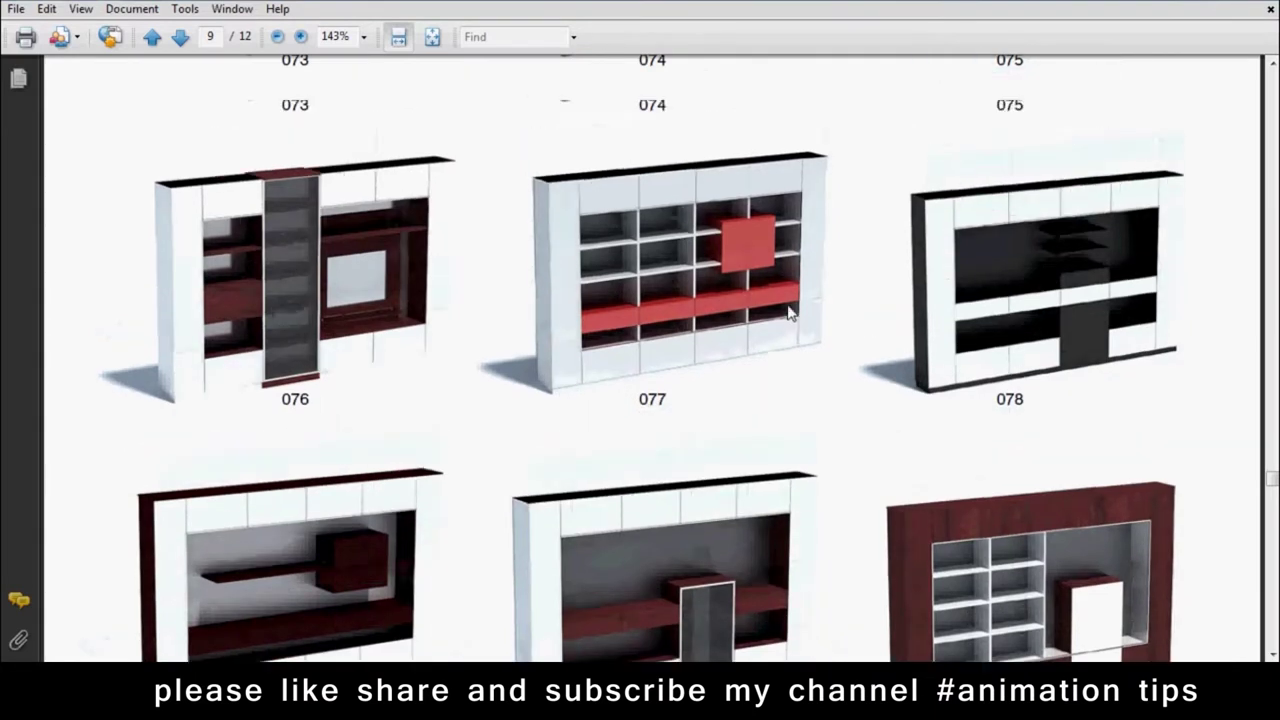
scroll(770, 325, "up", 2)
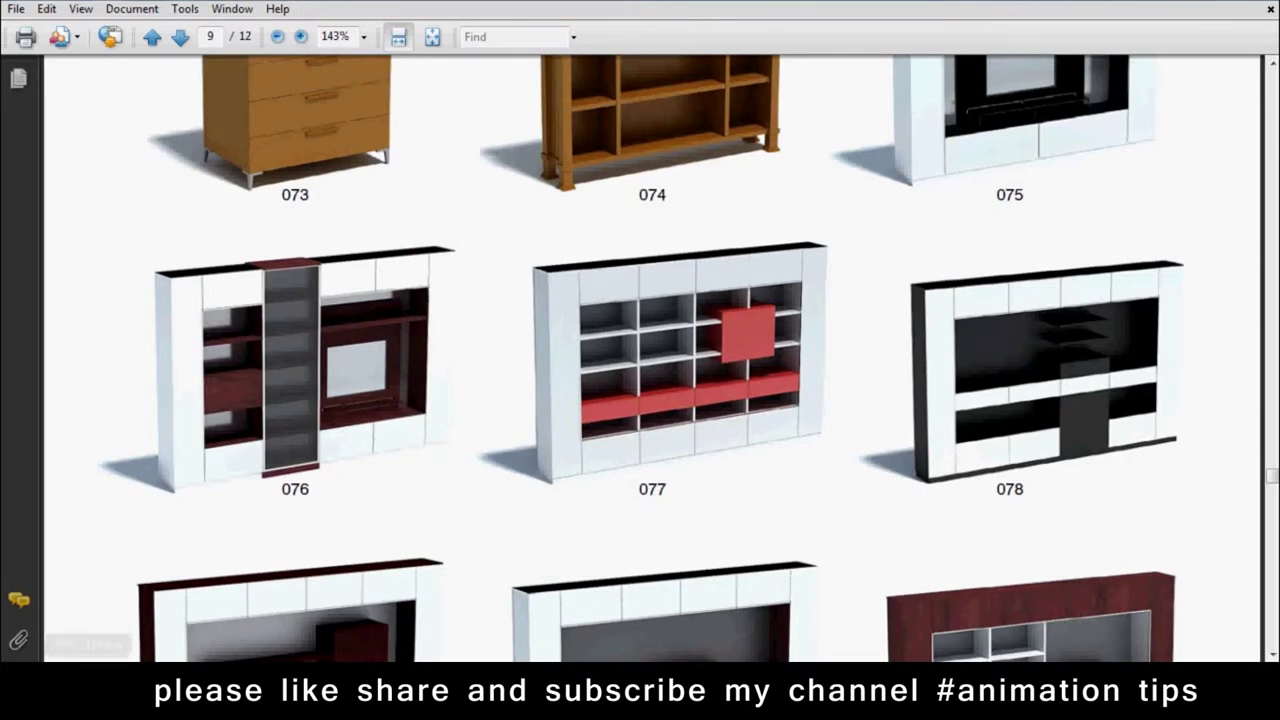
Return to Maya, reselect the new box and clear its front-face selection
left_click(258, 700)
left_click(355, 572)
mouse_move(500, 409)
left_mouse_down("alt")
mouse_move(491, 422)
mouse_move(725, 446)
mouse_move(479, 461)
mouse_move(404, 431)
mouse_move(656, 421)
mouse_move(331, 401)
mouse_move(518, 350)
mouse_move(612, 428)
left_mouse_up("alt")
left_click(721, 368)
left_click(607, 302)
left_click(518, 350)
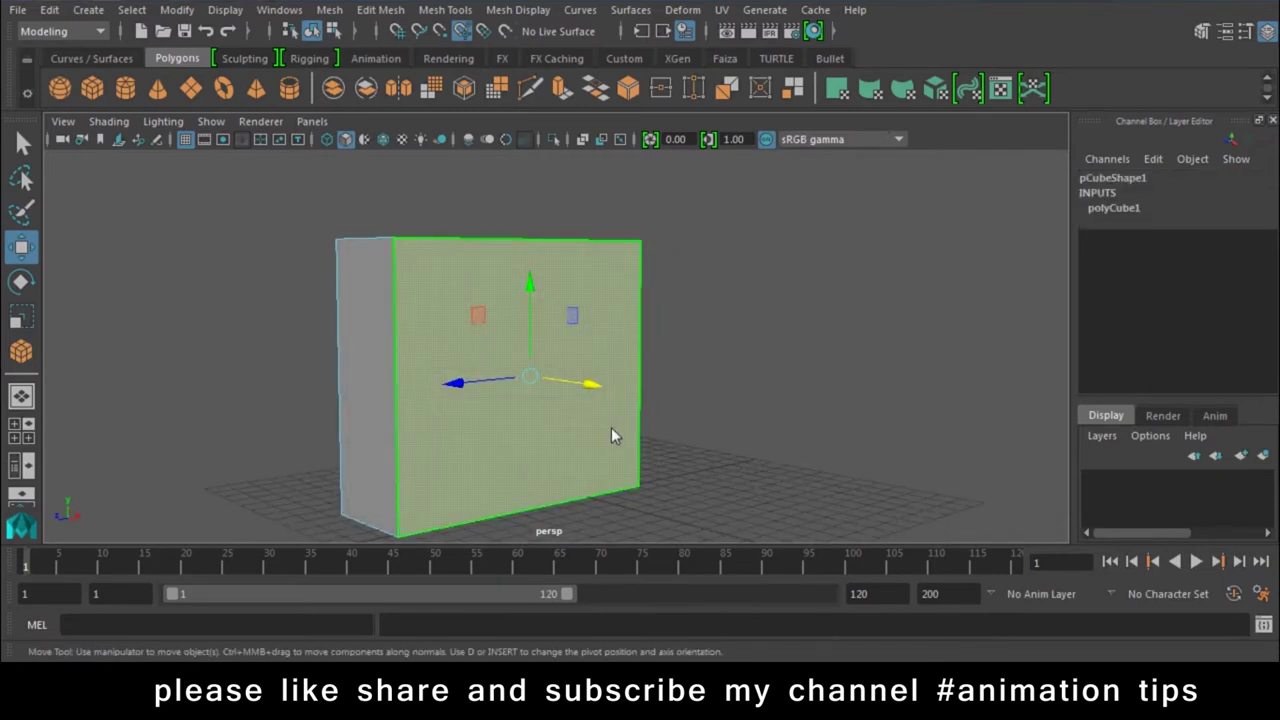
left_click(727, 371)
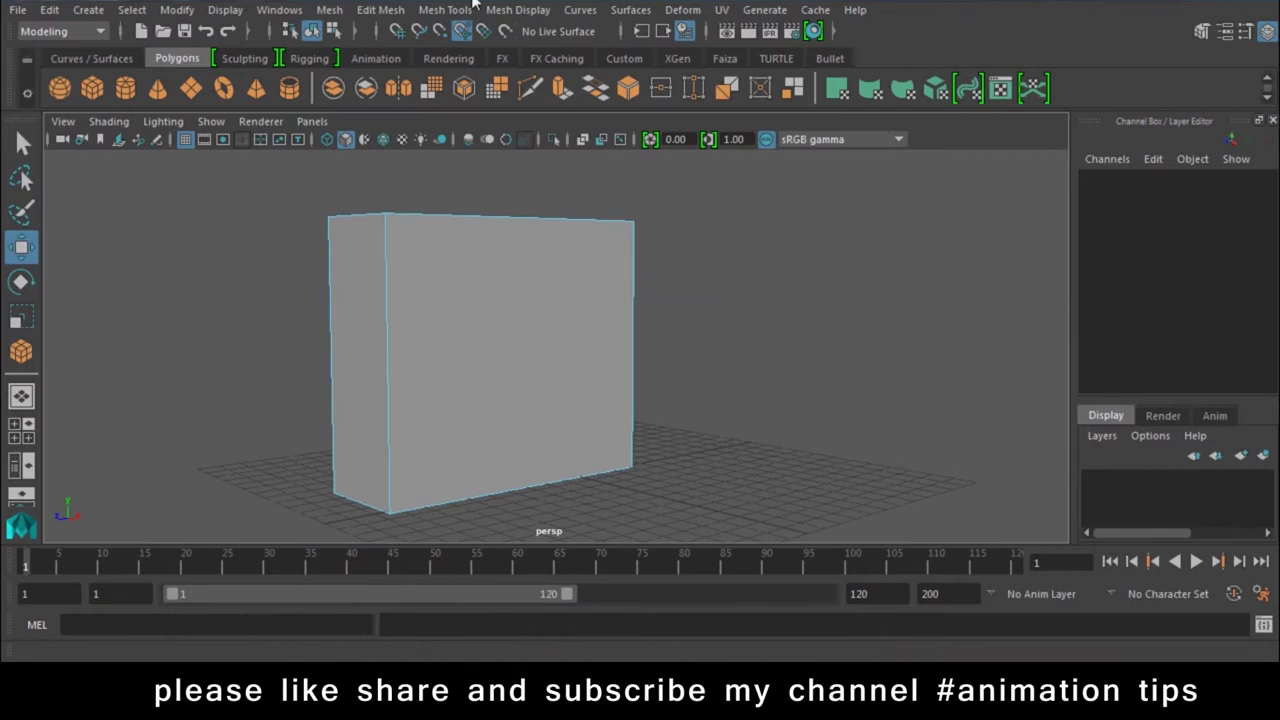
Insert four edge loops just inside the top, bottom, left and right edges of the wide face
left_click(470, 9)
left_click(475, 152)
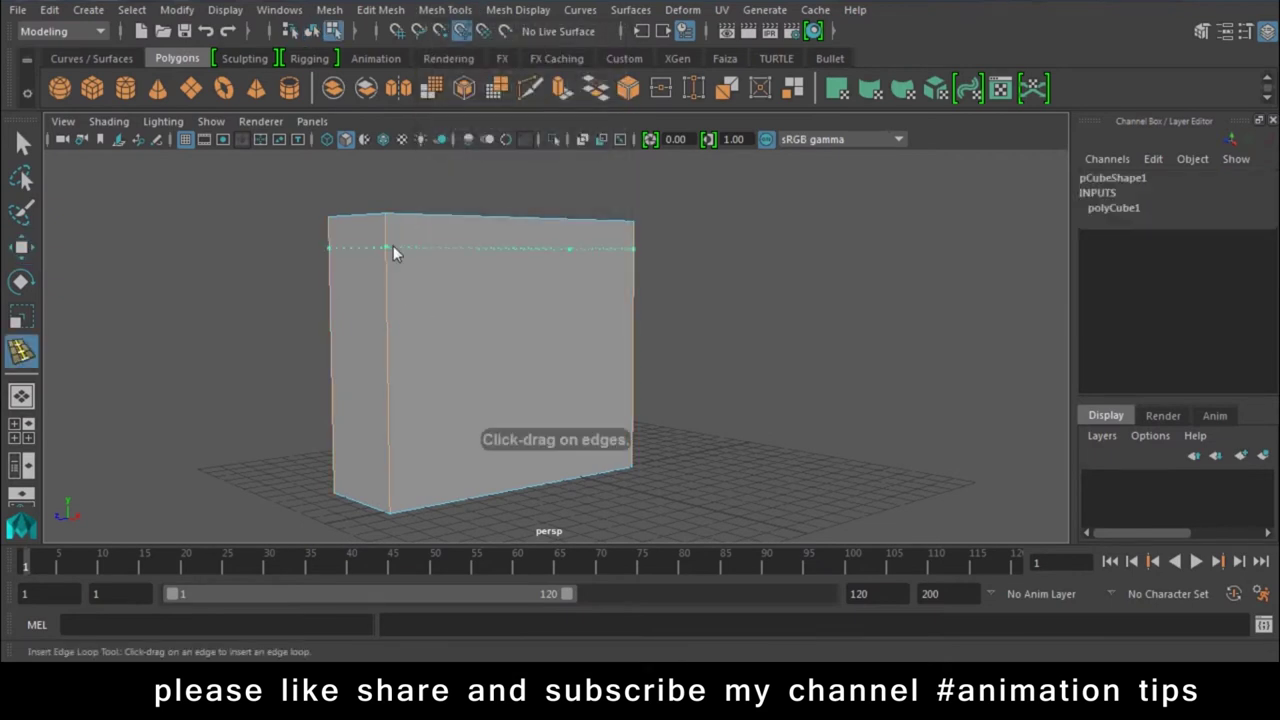
left_click(393, 248)
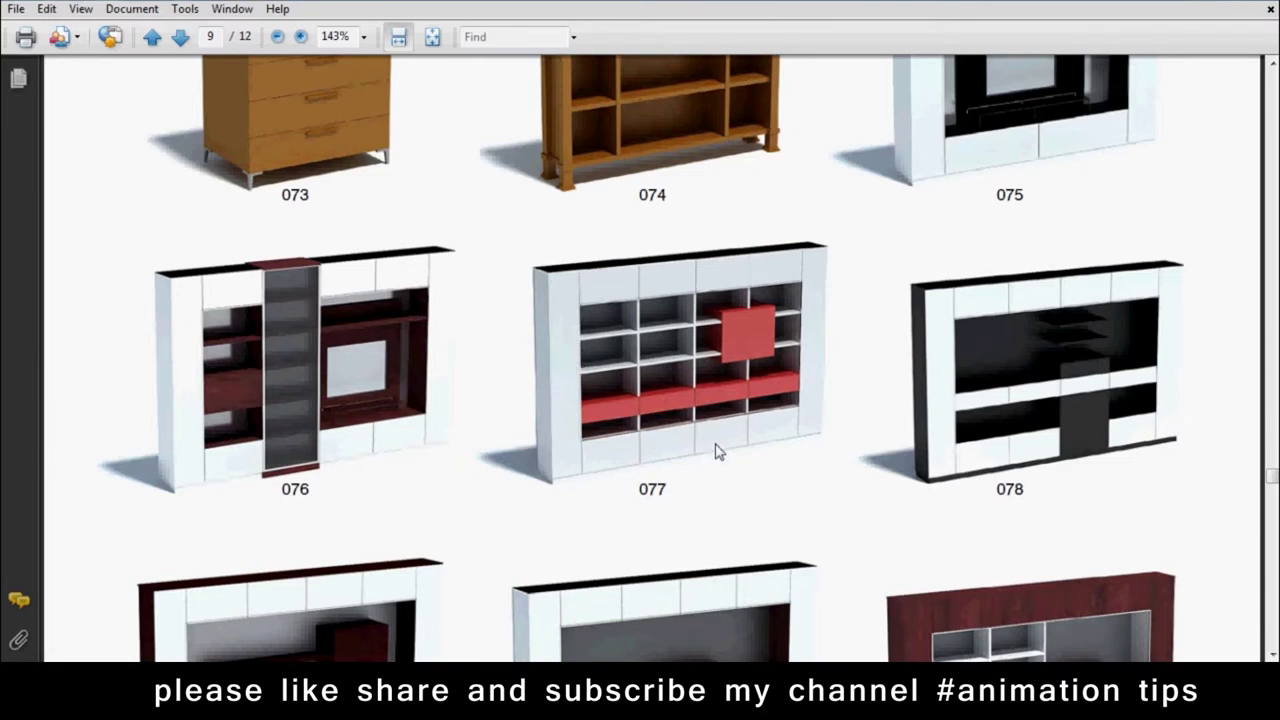
key("super+2")
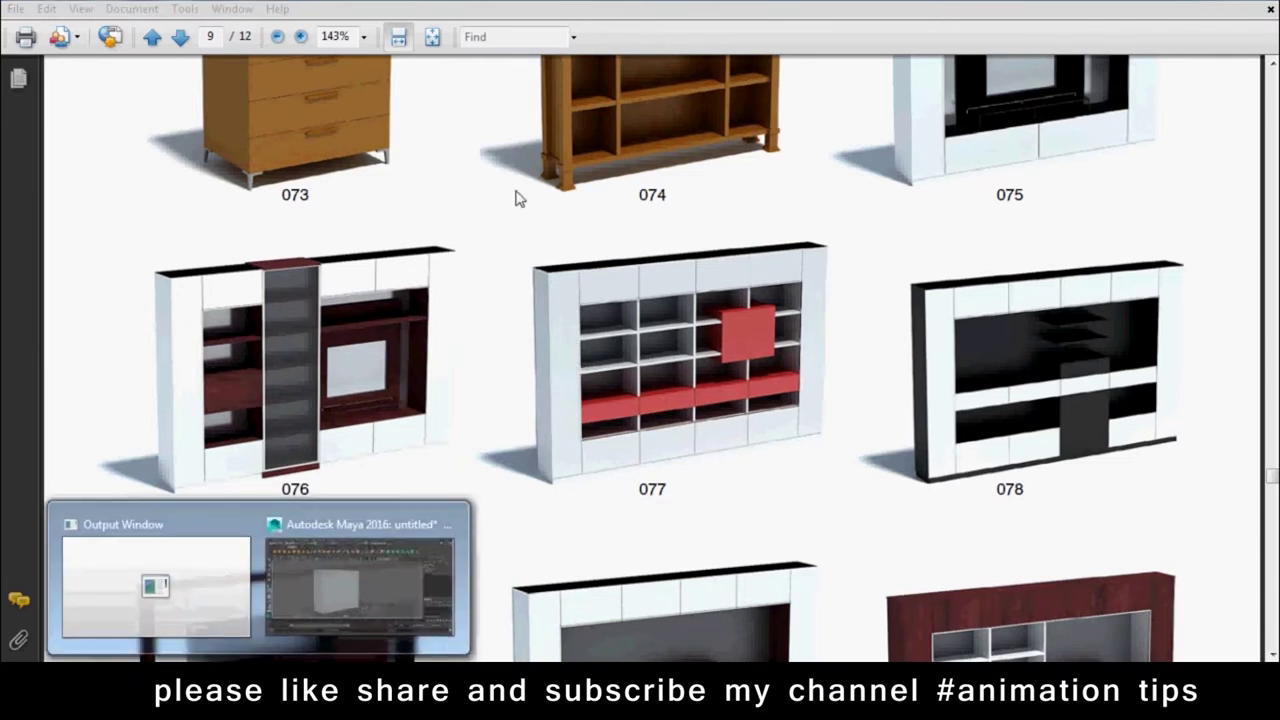
left_click(363, 513)
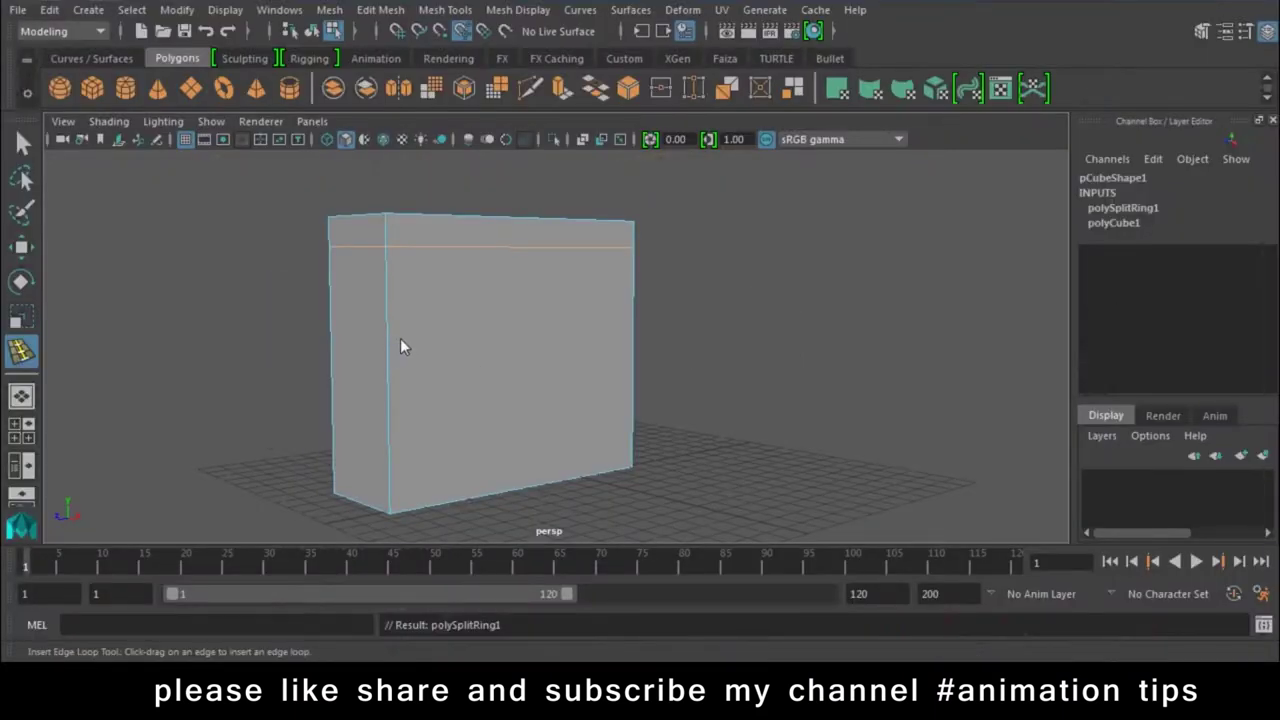
left_click_drag(388, 392, 390, 413)
left_click_drag(387, 478, 387, 478)
mouse_move(618, 365)
left_mouse_down("alt")
mouse_move(422, 276)
mouse_move(594, 270)
left_mouse_up("alt")
left_click(413, 247)
left_click(647, 247)
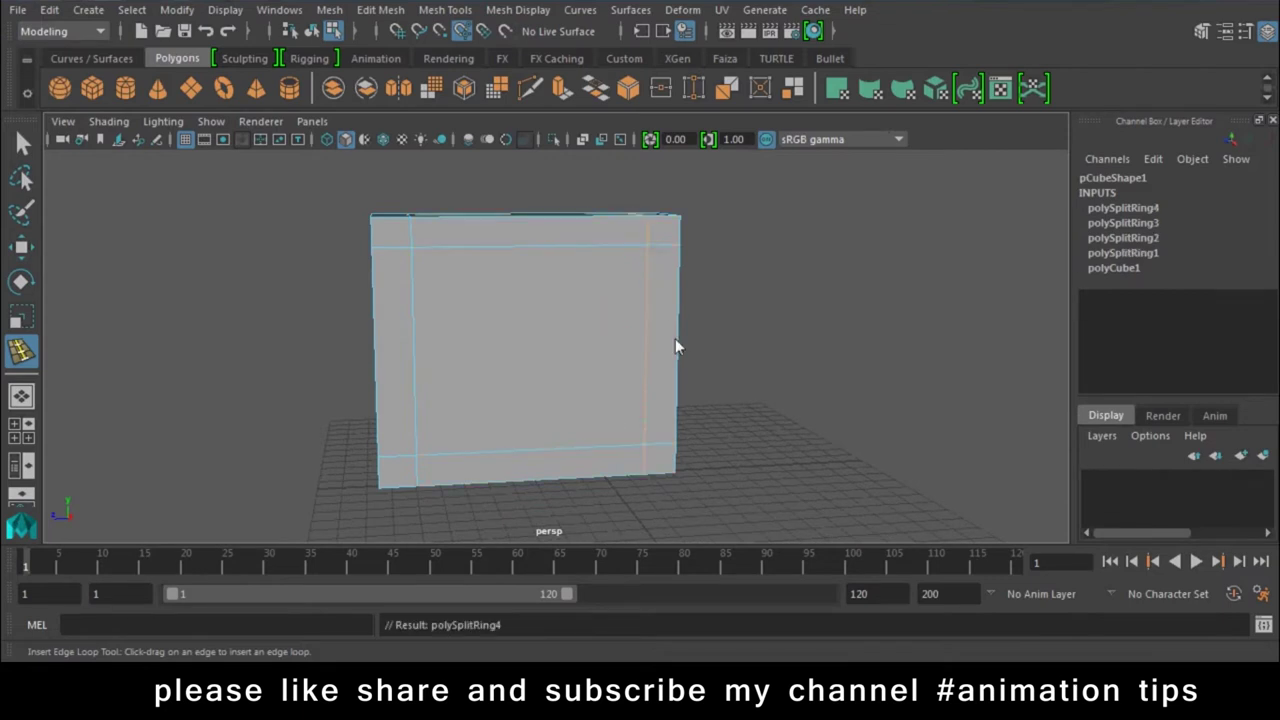
key("w")
right_click_drag(640, 265, 567, 160)
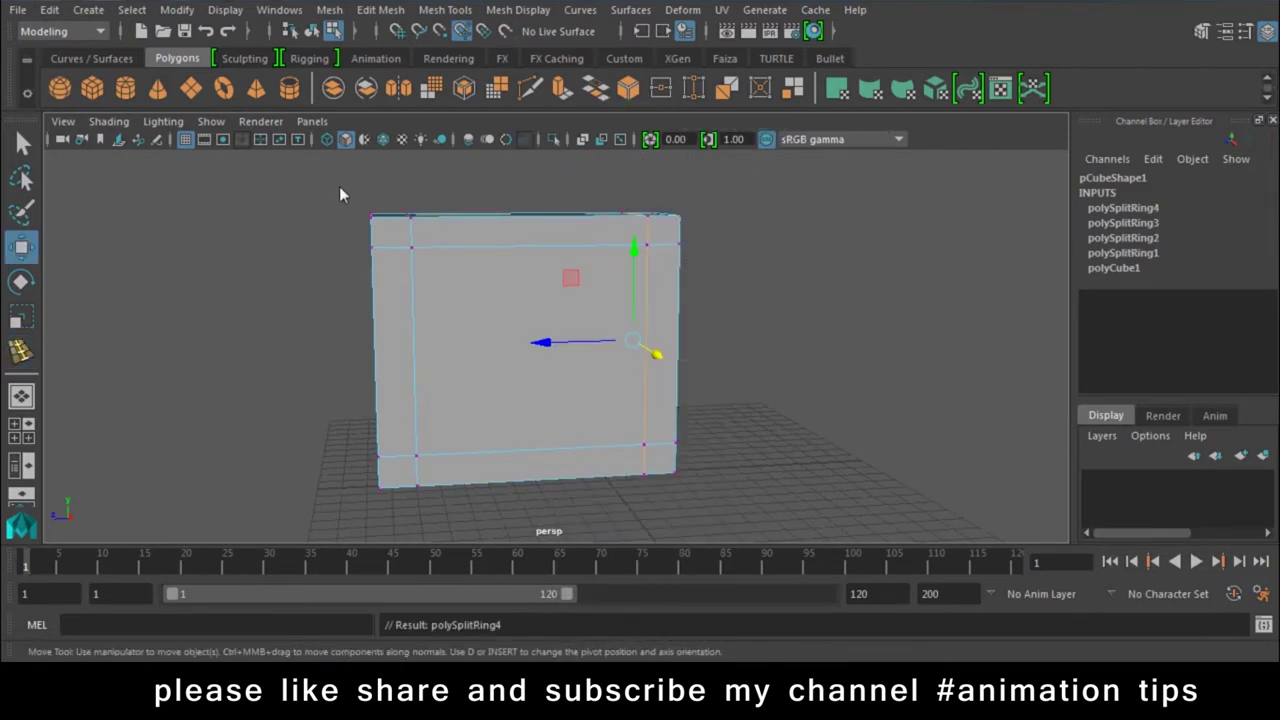
Marquee-select the box's left-side vertices and move them outward along X to widen the panel
left_click_drag(339, 186, 522, 525)
left_click_drag(328, 351, 263, 355)
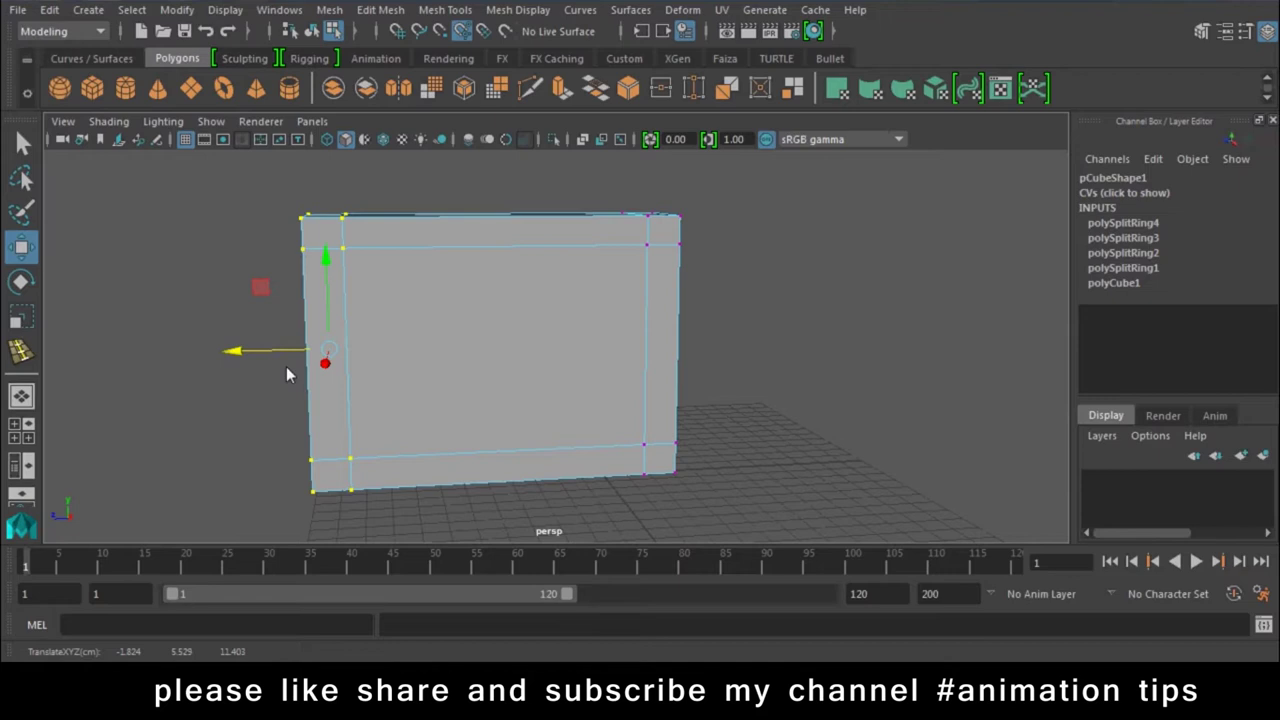
mouse_move(506, 336)
left_mouse_down("alt")
mouse_move(659, 347)
mouse_move(645, 359)
left_mouse_up("alt")
left_click_drag(400, 177, 470, 500)
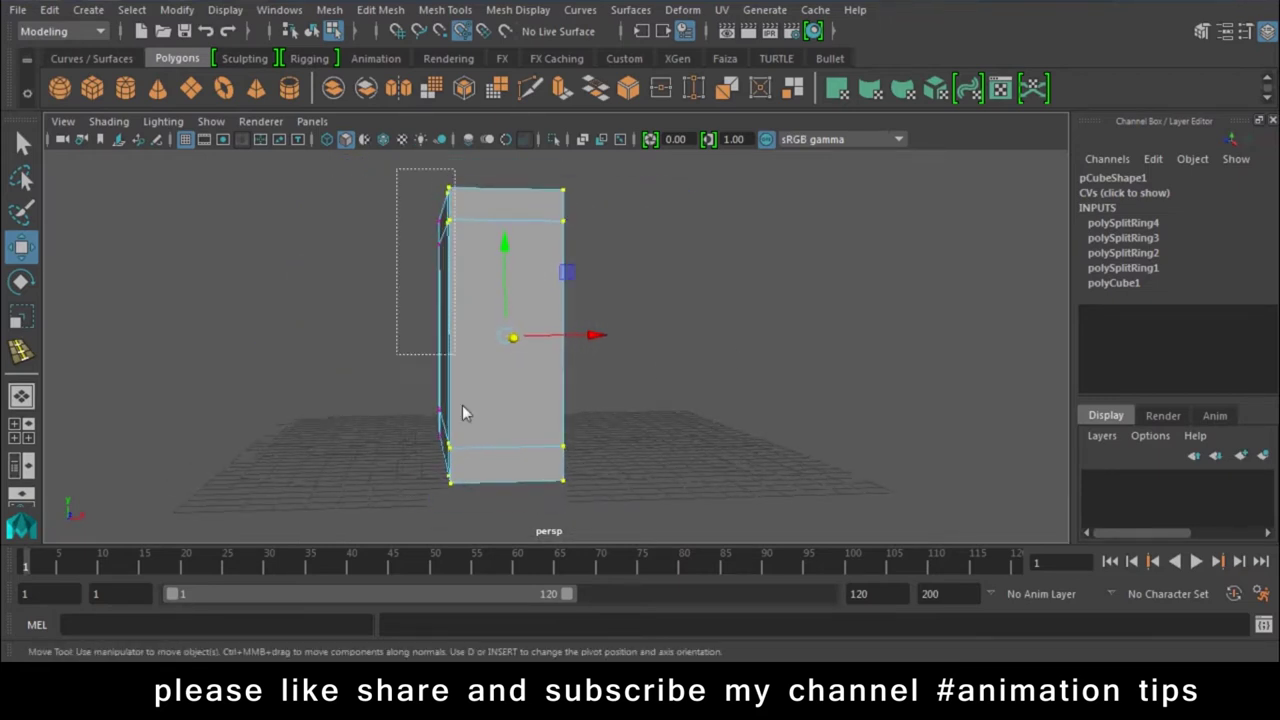
left_click_drag(678, 329, 808, 267, "alt")
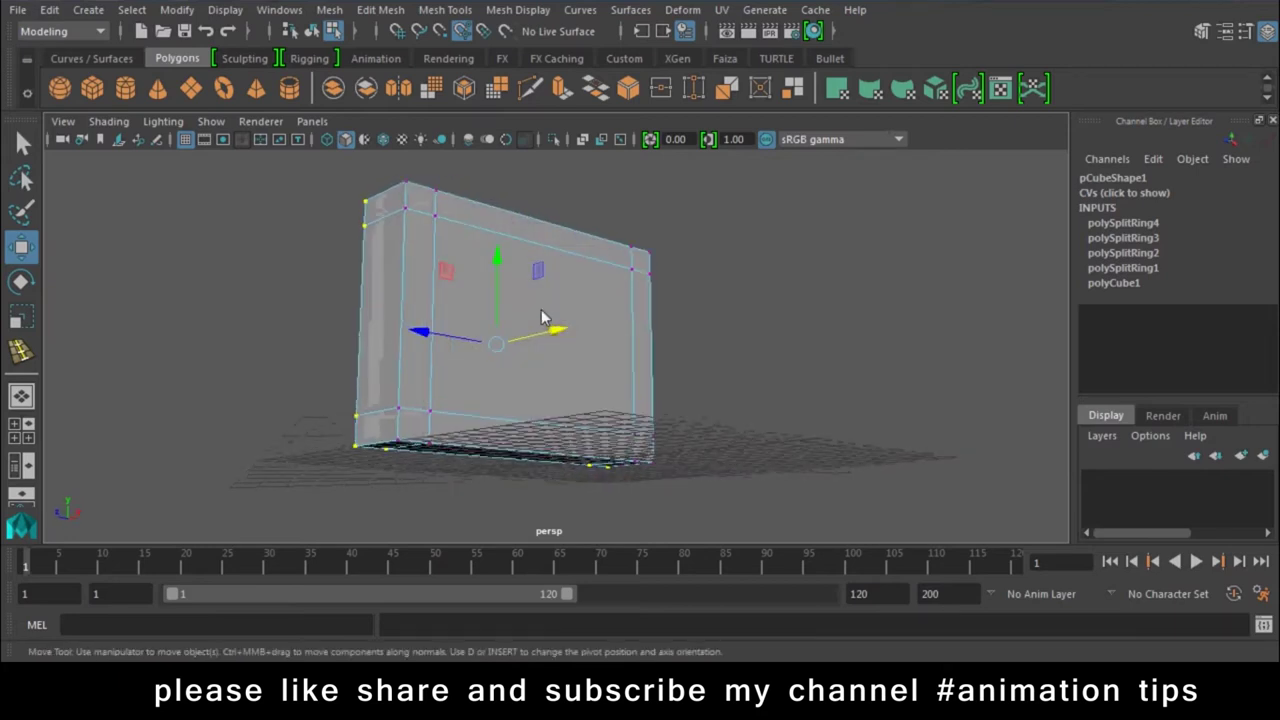
left_click(808, 267)
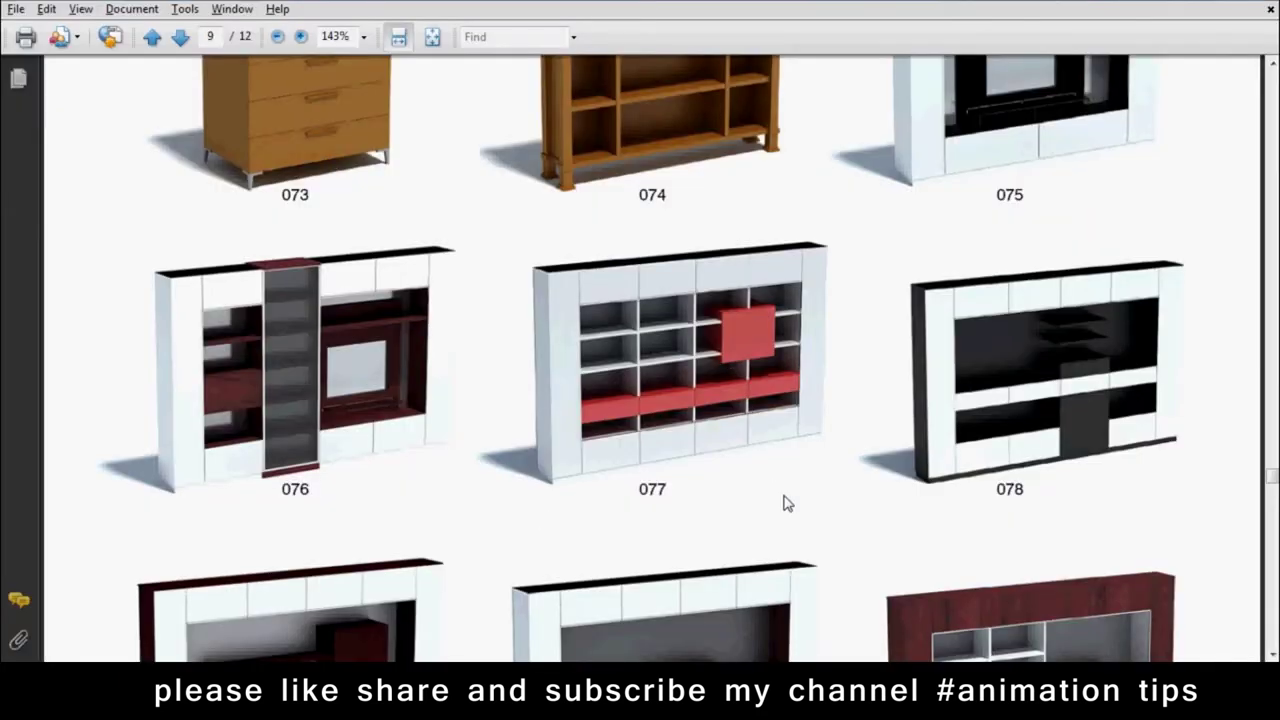
Cancel the catalogue's Print dialog without printing and return to Maya
key("ctrl+p")
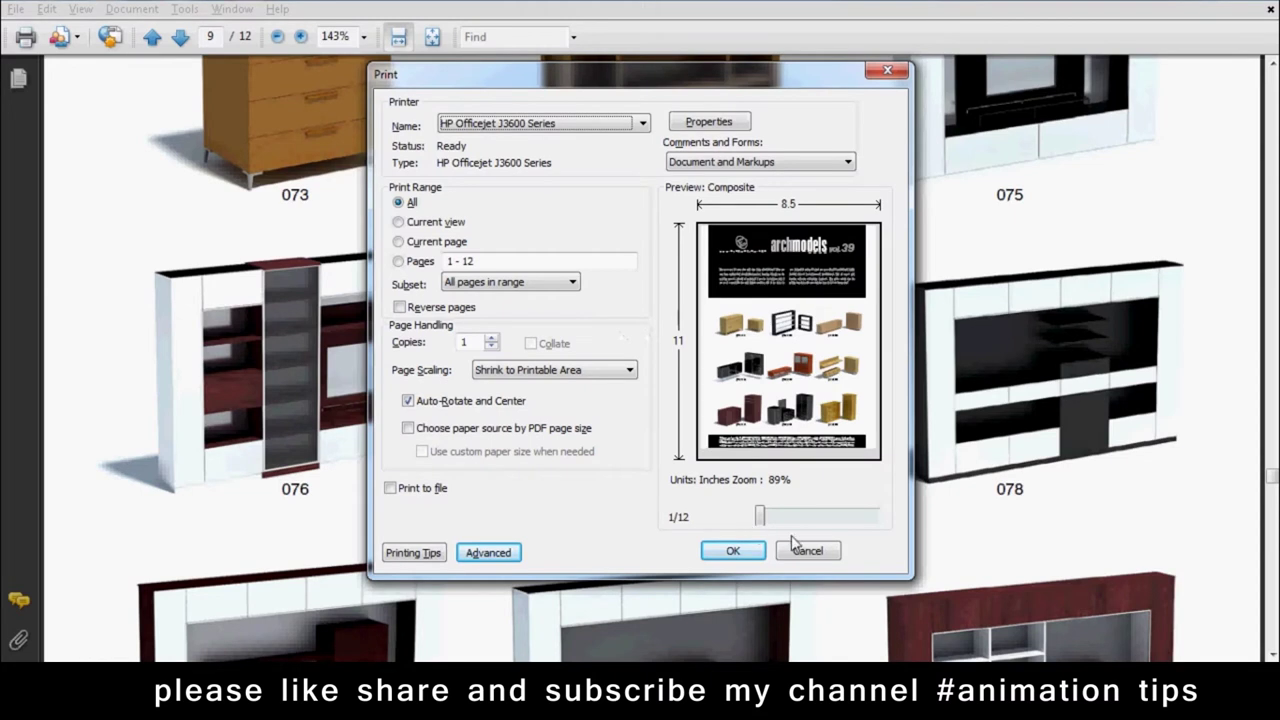
left_click(805, 558)
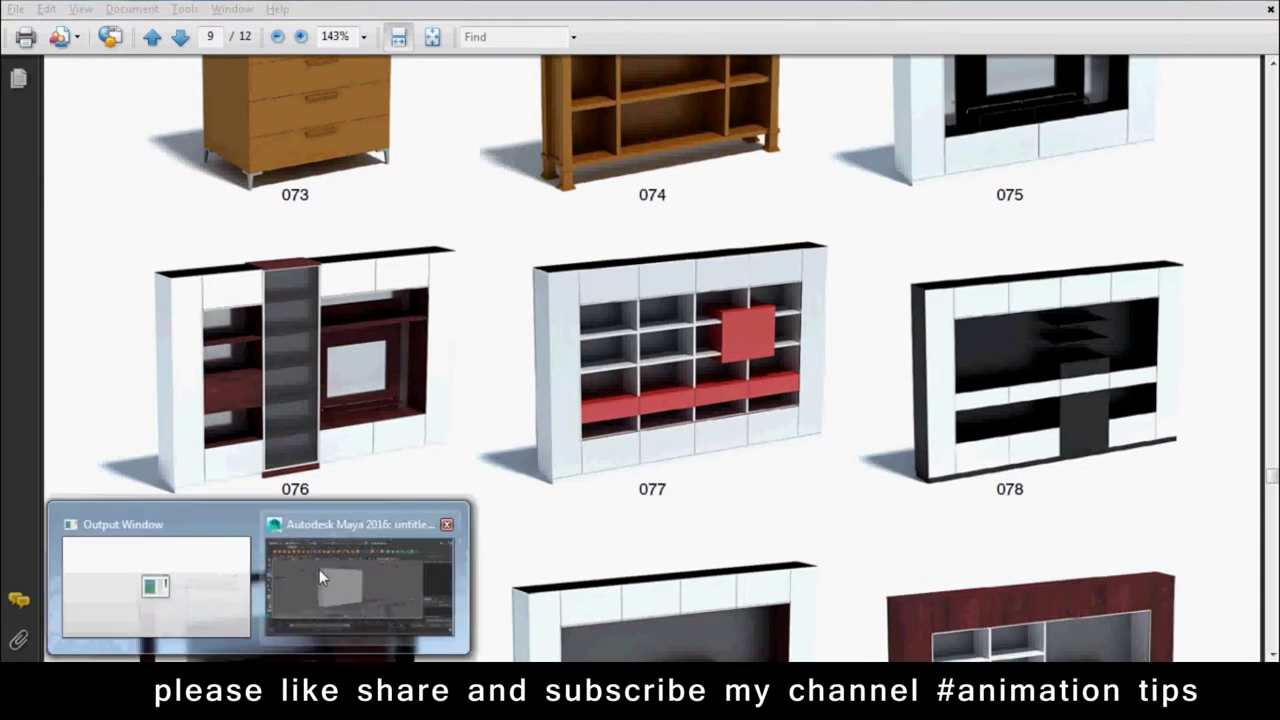
mouse_move(312, 690)
left_click(319, 569)
Insert several horizontal edge loops across the box with the Insert Edge Loop tool
left_click(445, 10)
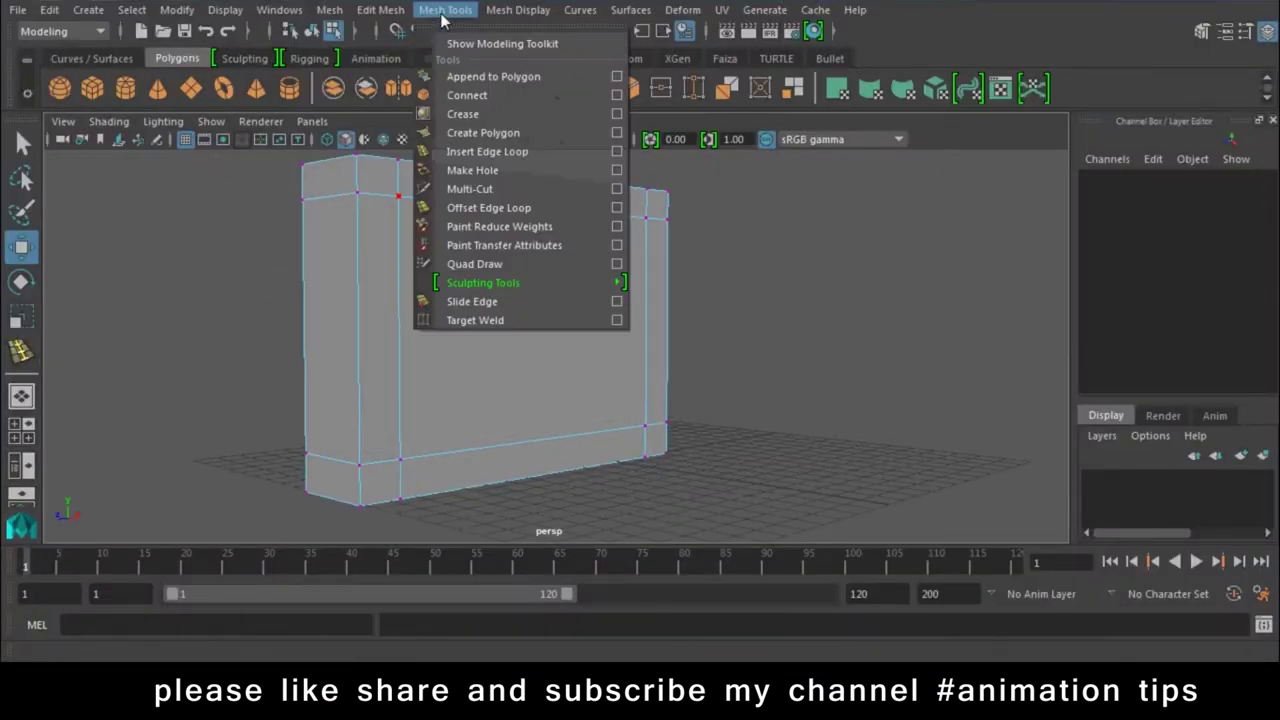
left_click(474, 150)
left_click_drag(363, 215, 368, 238)
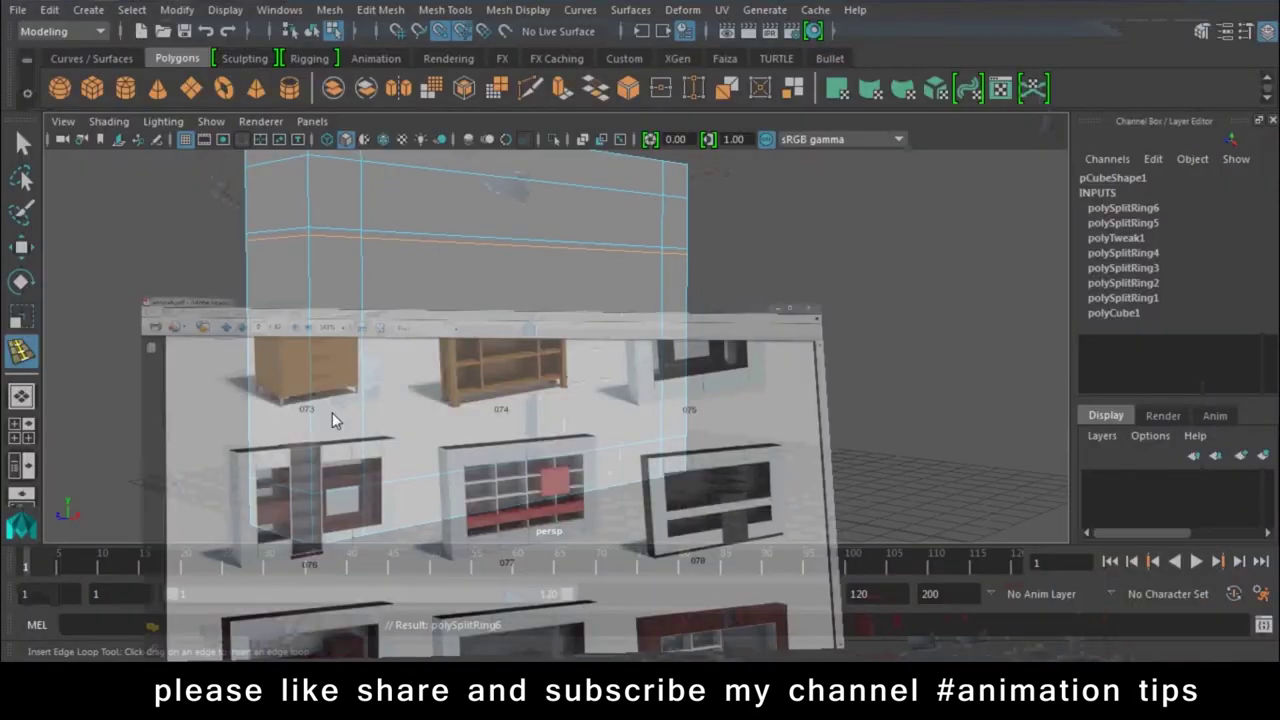
left_click(366, 311)
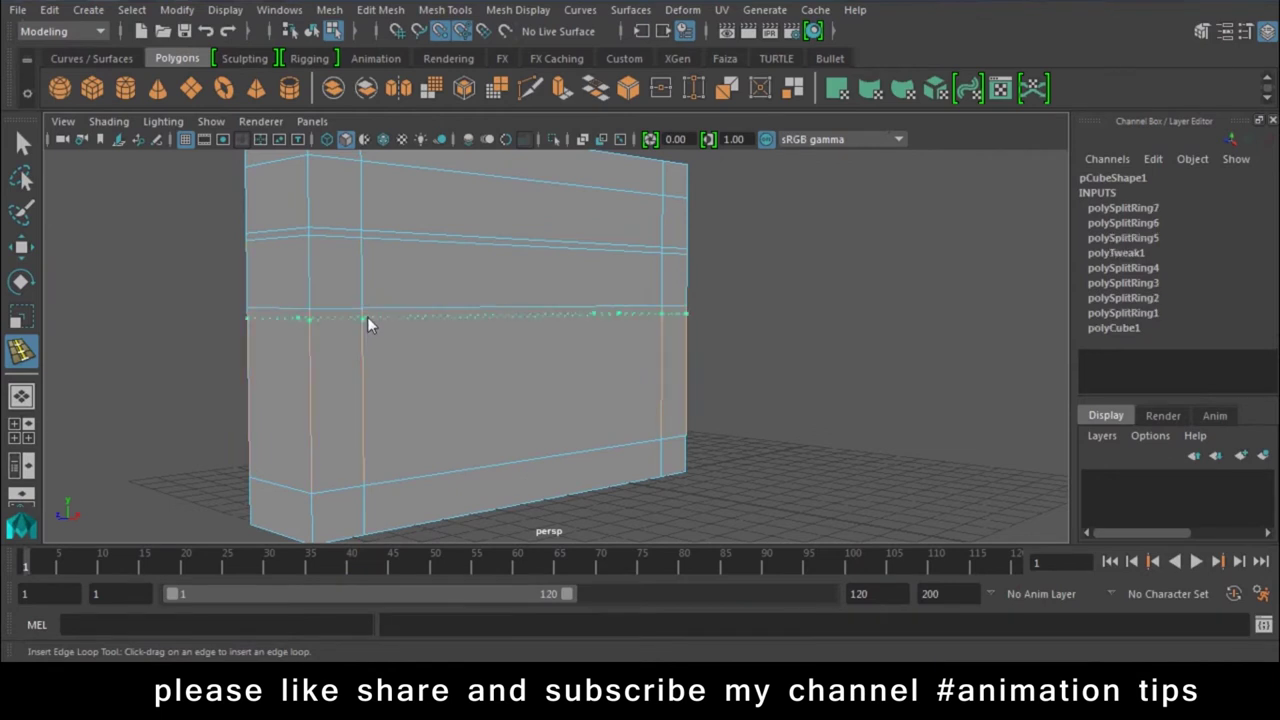
left_click(369, 316)
left_click(370, 405)
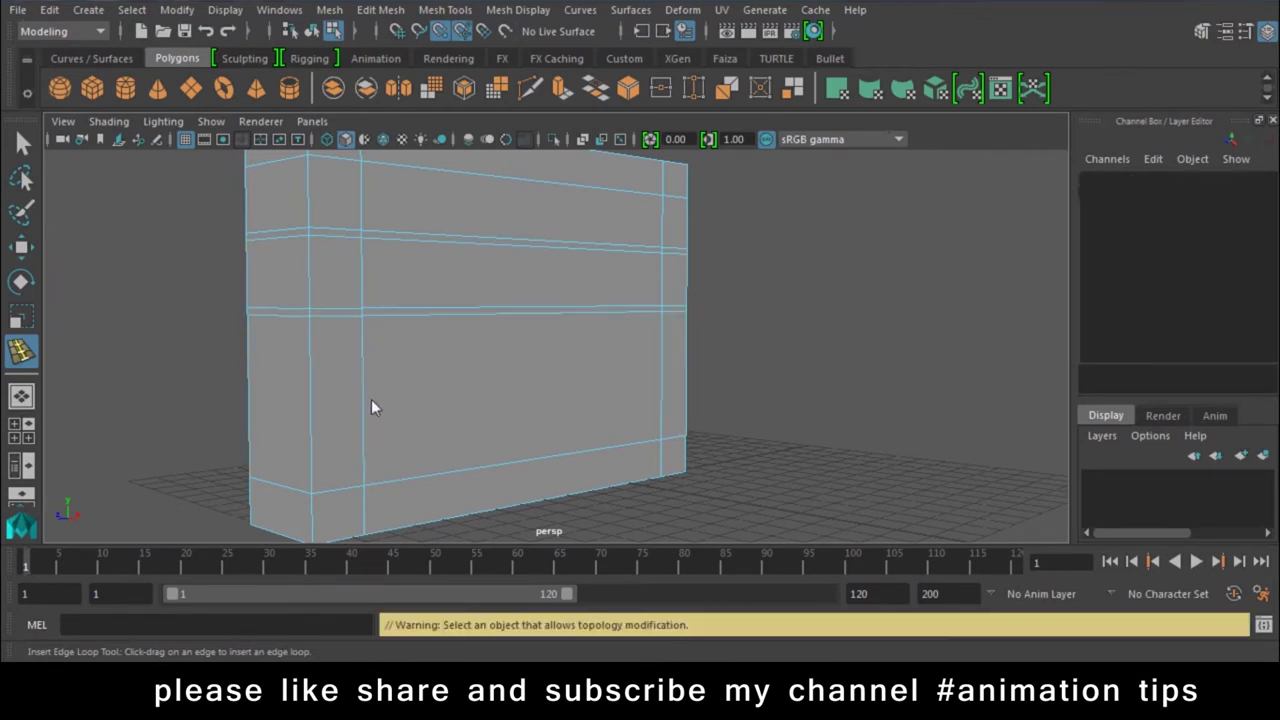
left_click(364, 395)
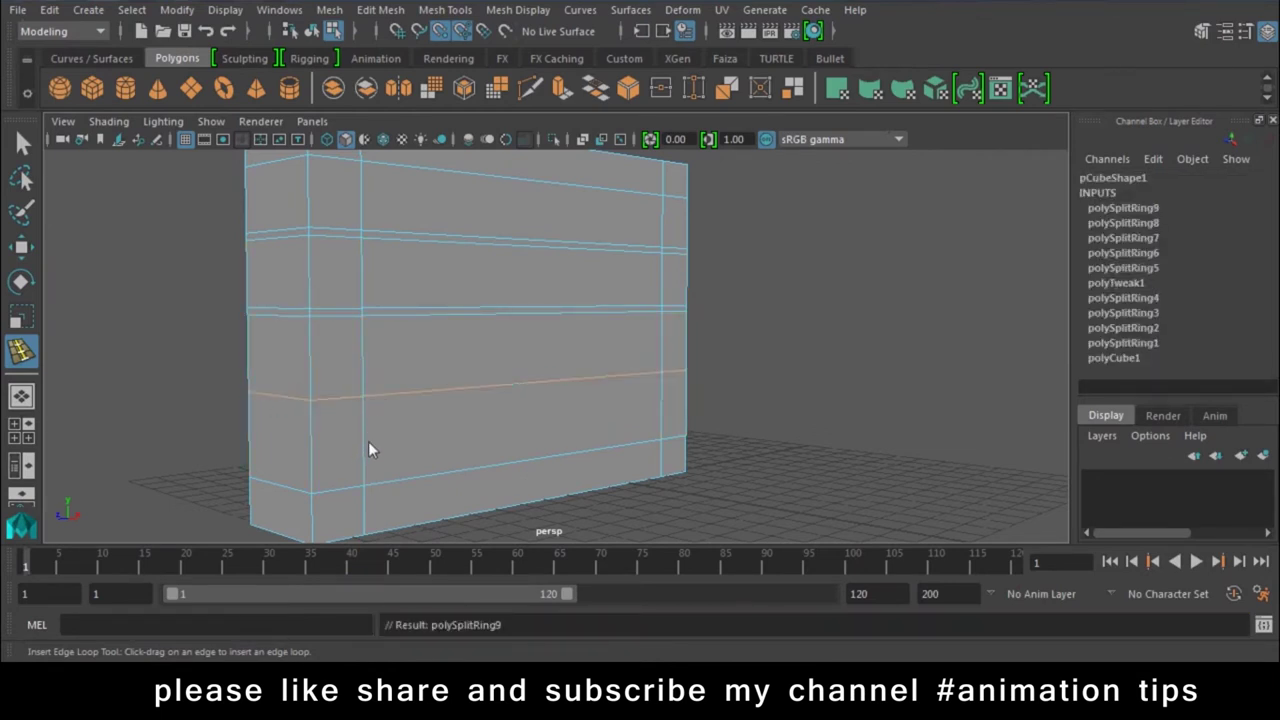
left_click(366, 426)
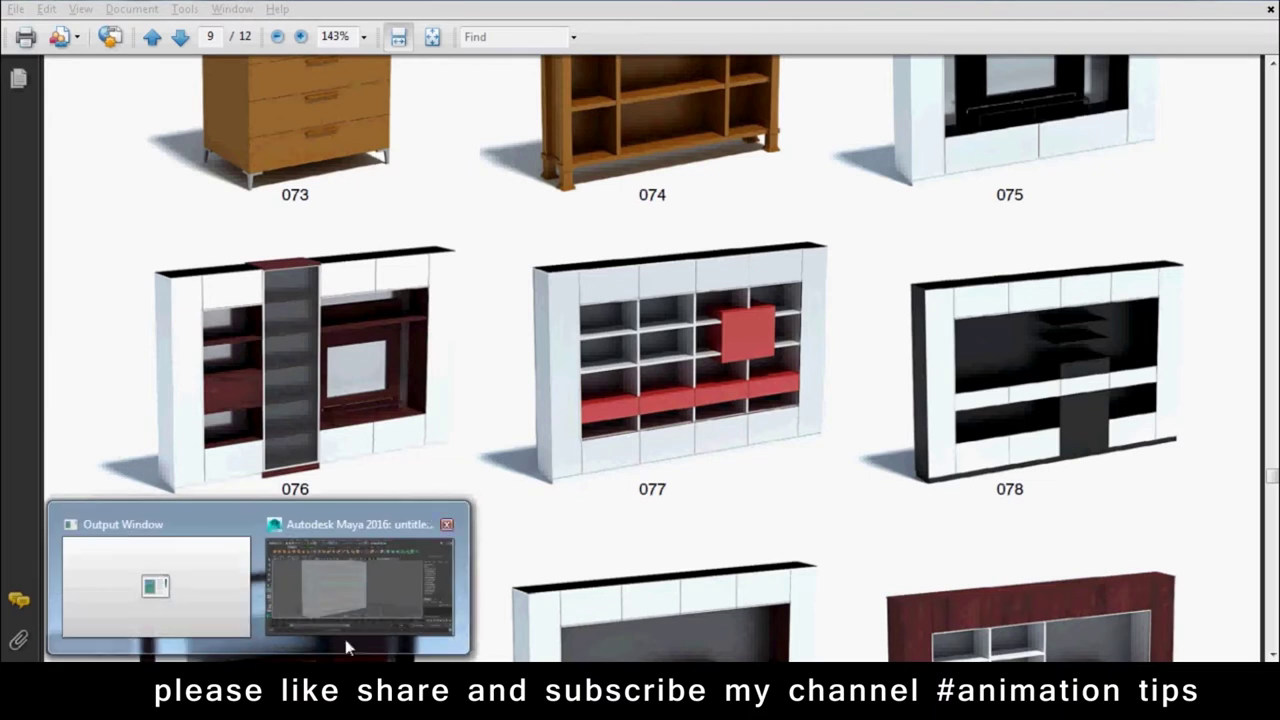
Back in Maya, add vertical edge loops across the box to complete the panel grid
left_click(342, 615)
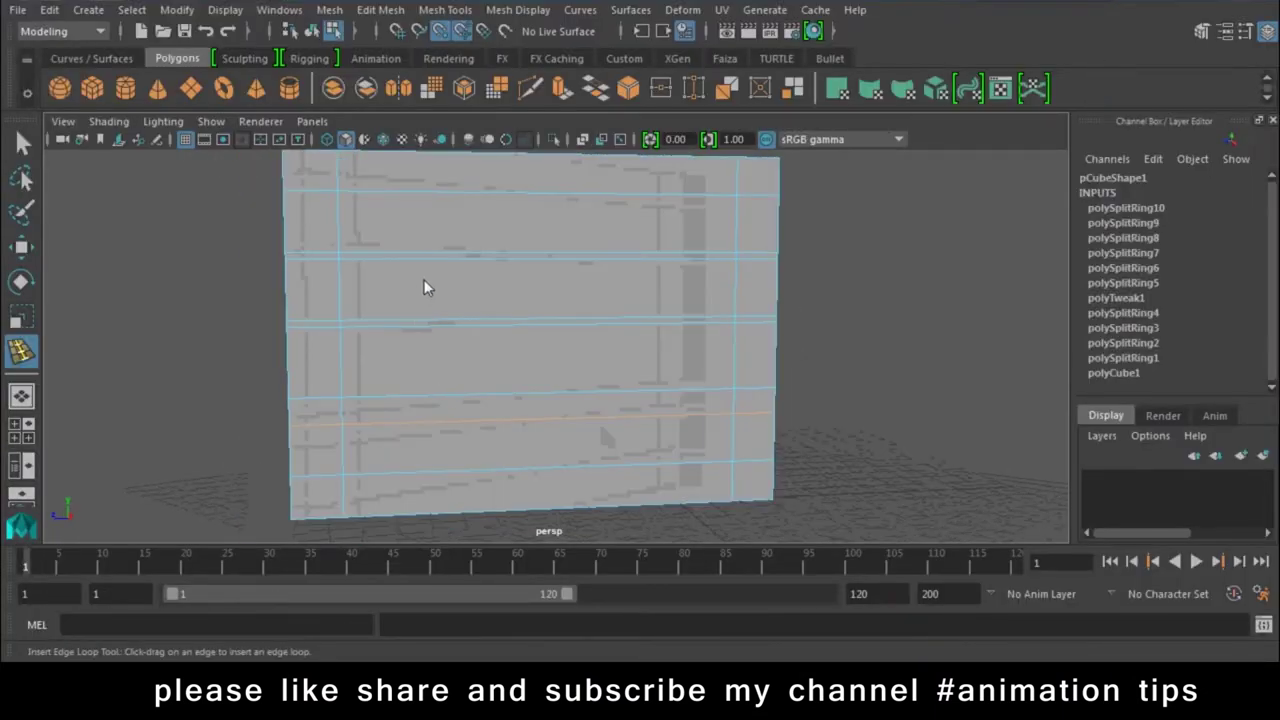
left_click(438, 258)
left_click(438, 258)
left_click(545, 264)
left_click(540, 264)
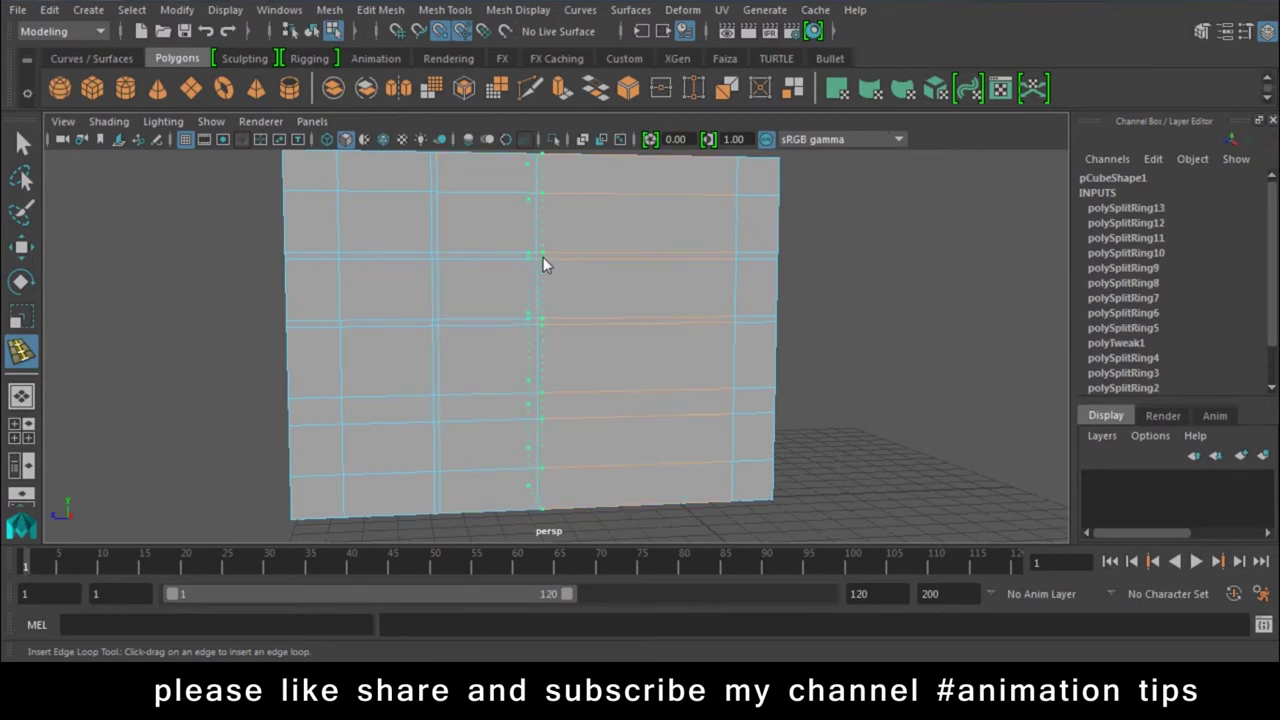
mouse_move(662, 258)
left_mouse_down()
mouse_move(644, 262)
mouse_move(662, 244)
left_mouse_up()
key("w")
right_click_drag(662, 251, 662, 211)
Select the inner compartment faces of the box in Face mode
left_click(592, 236)
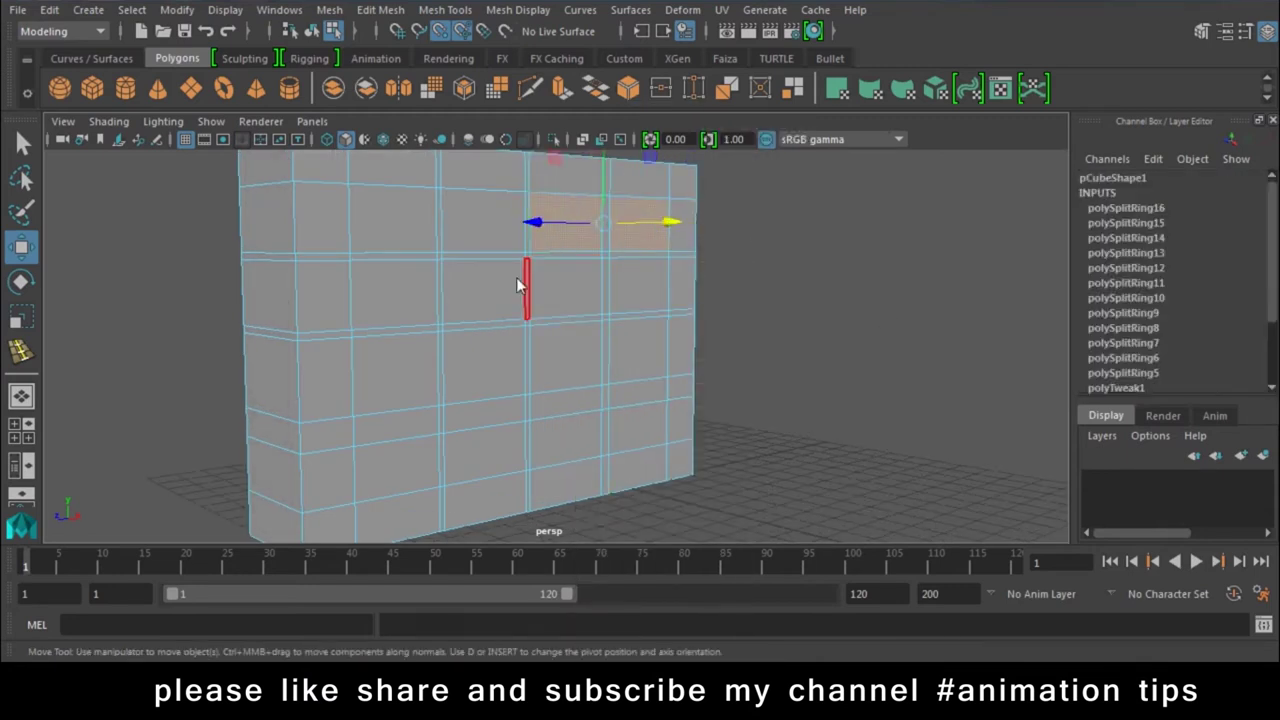
left_click_drag(394, 291, 480, 215, "shift")
left_click_drag(393, 316, 480, 300, "shift")
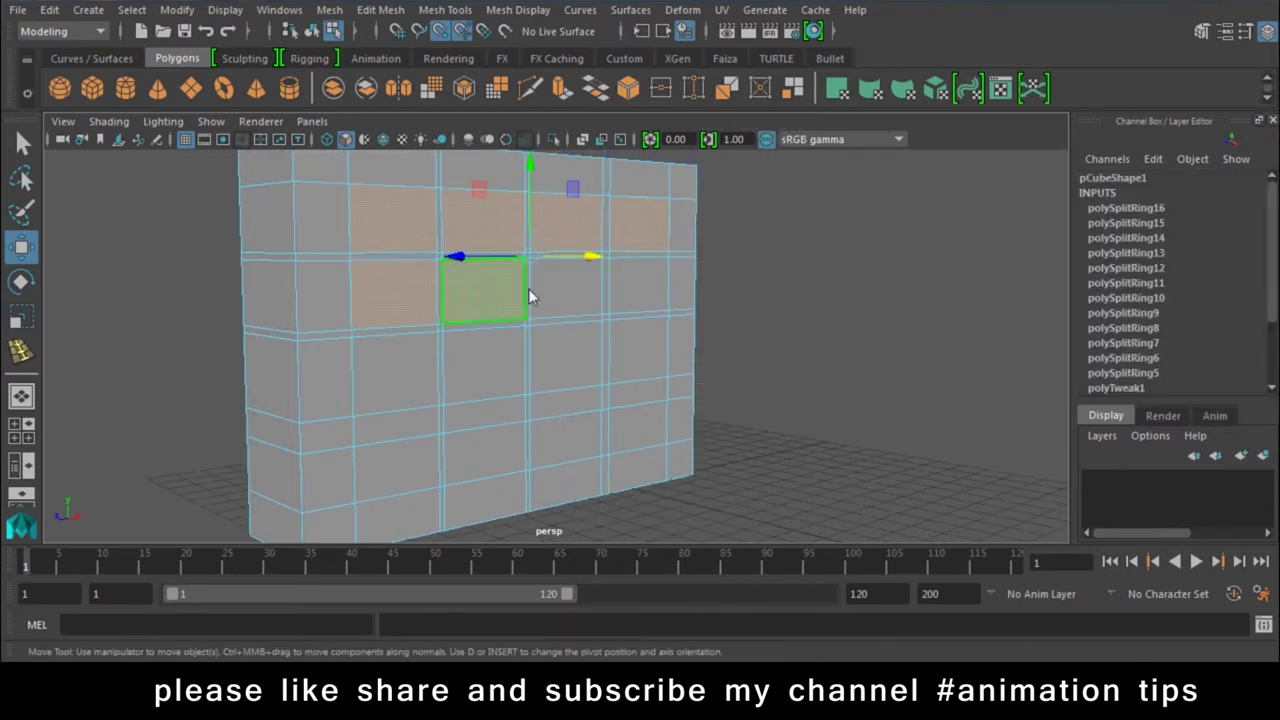
left_click(557, 362, "shift")
left_click_drag(631, 423, 598, 440, "shift")
left_click(485, 372, "shift")
left_click(394, 380, "shift")
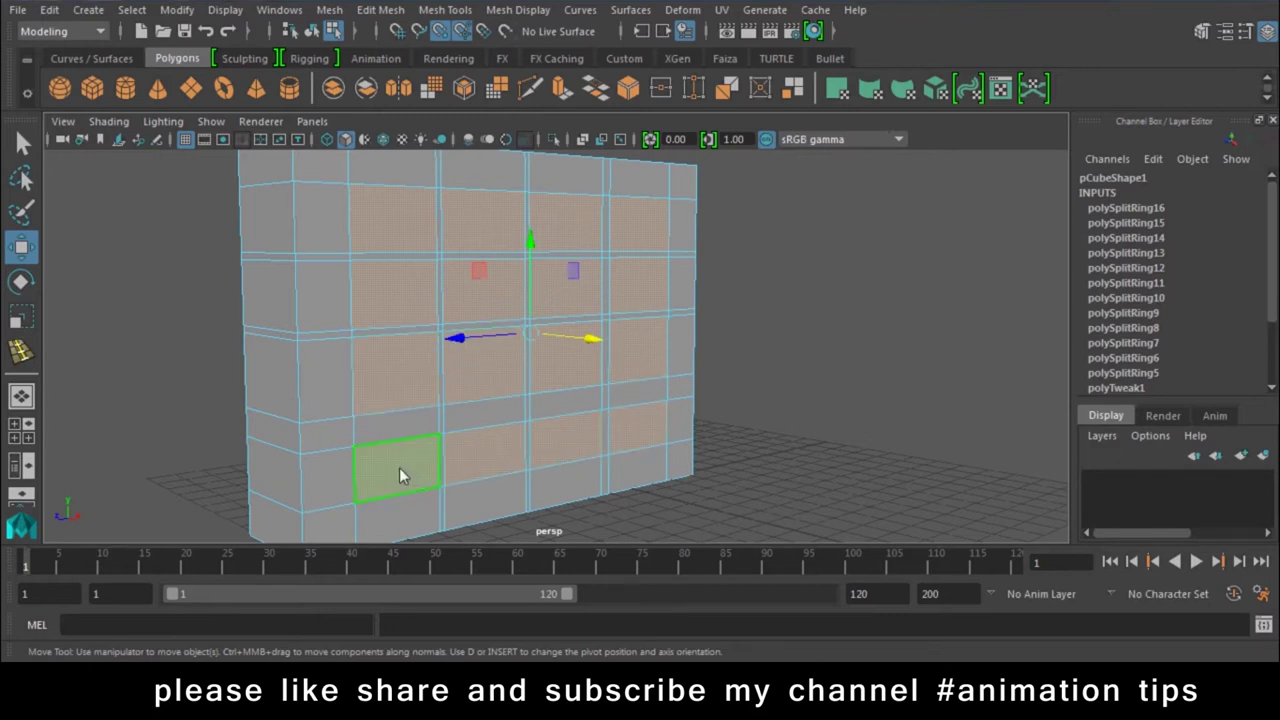
Extrude the selected compartment faces, discarding a trial bevel
left_click(626, 92)
key("ctrl+z")
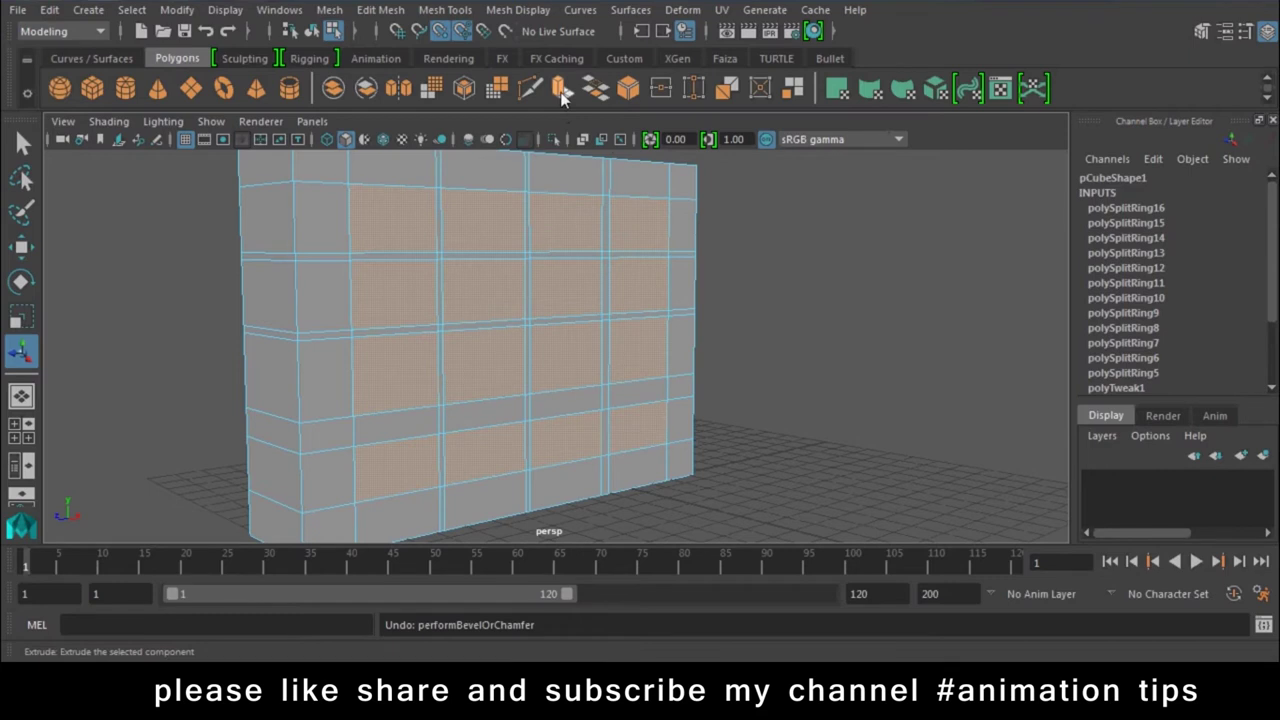
left_click(562, 88)
key("ctrl+z")
key("ctrl+z")
mouse_move(607, 350)
left_mouse_down()
mouse_move(577, 352)
mouse_move(688, 393)
left_mouse_up()
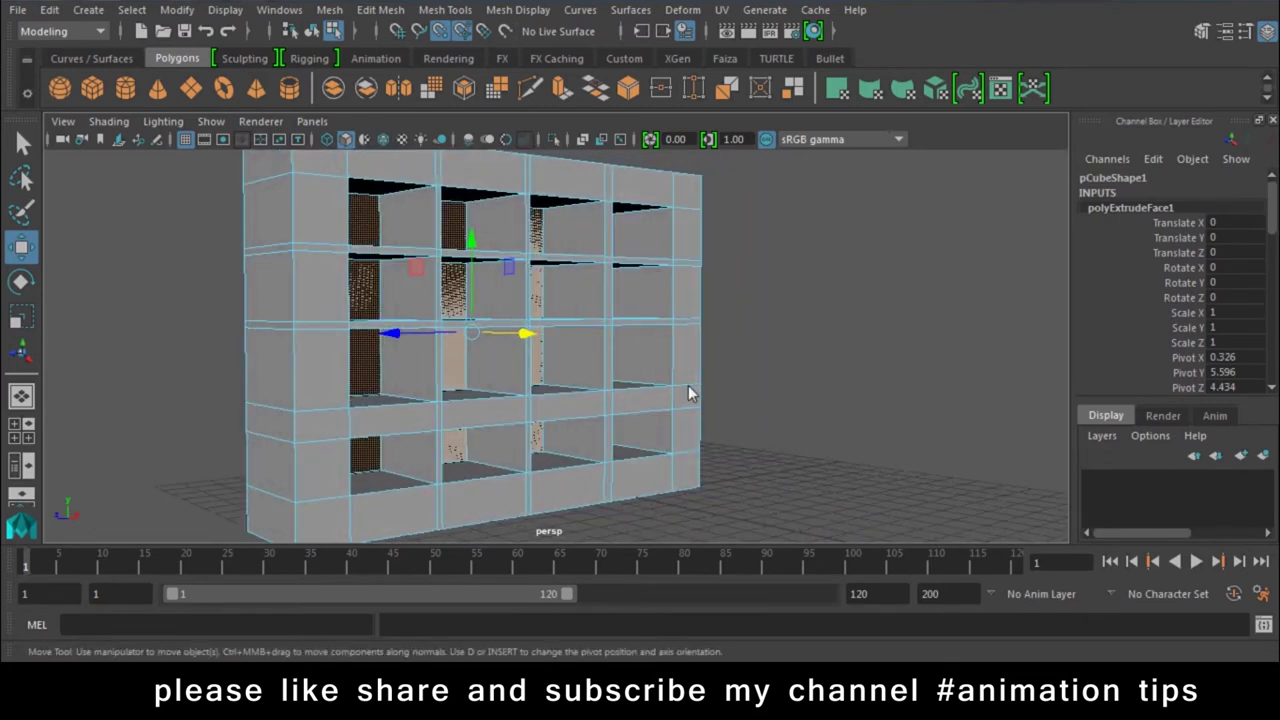
key("ctrl+z")
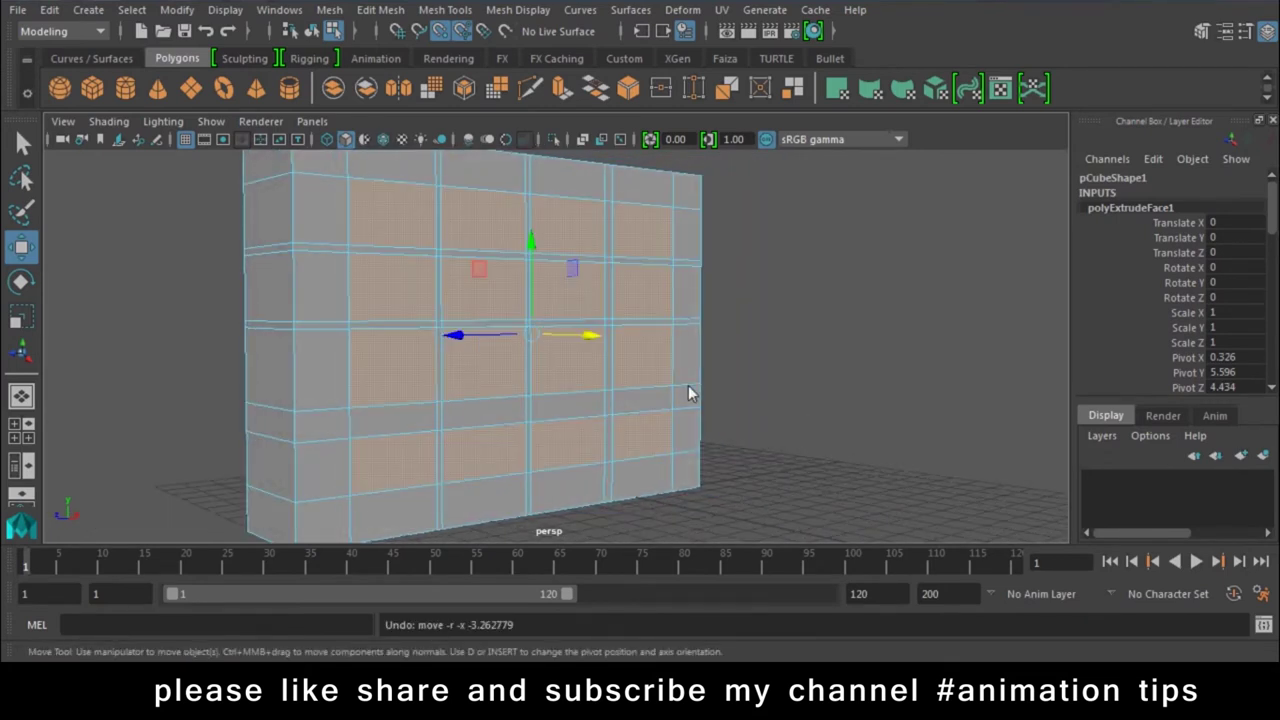
Reset the Move settings, push the extruded faces 2 units inward, then select the whole shelf
double_click(21, 246)
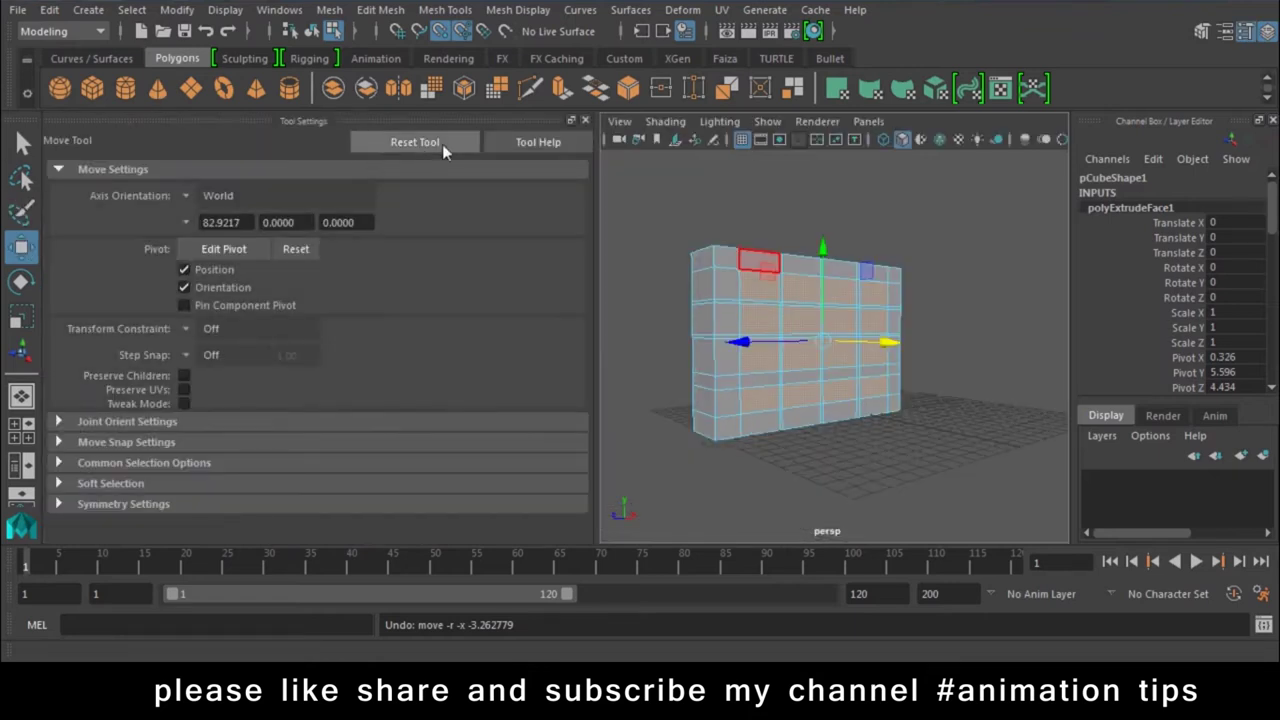
left_click(585, 121)
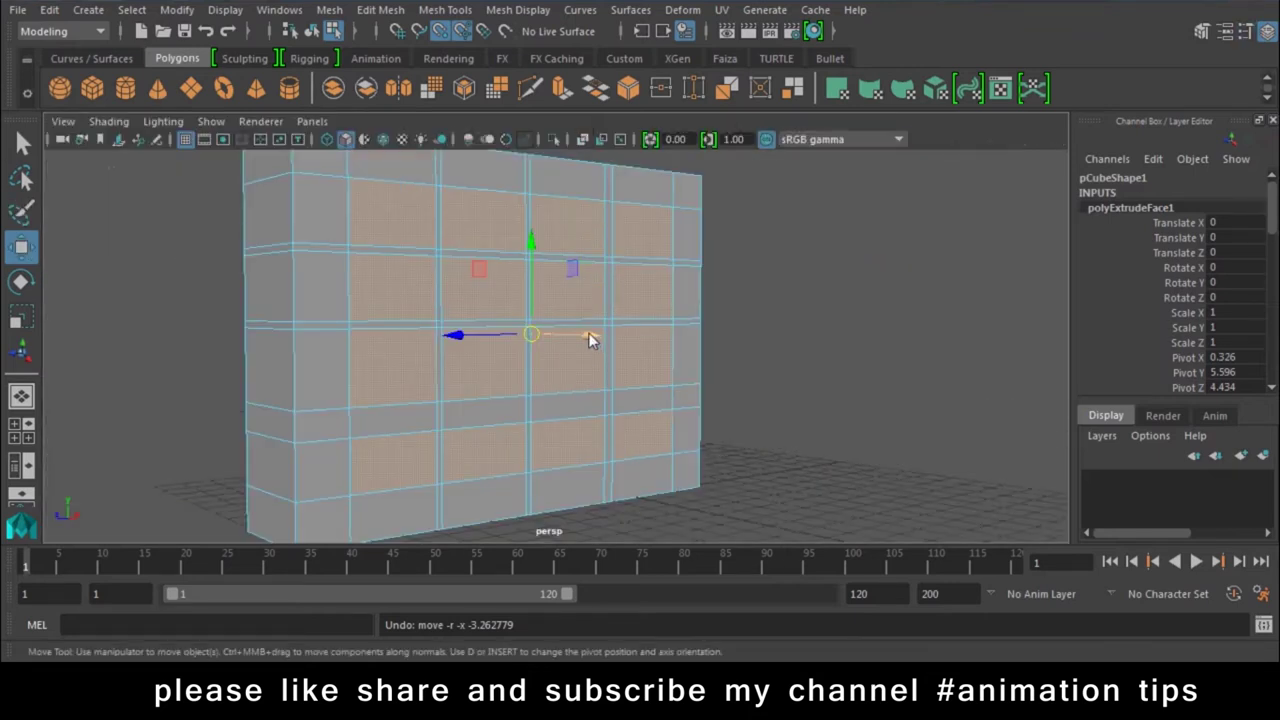
left_click_drag(588, 337, 555, 335)
key("ctrl+z")
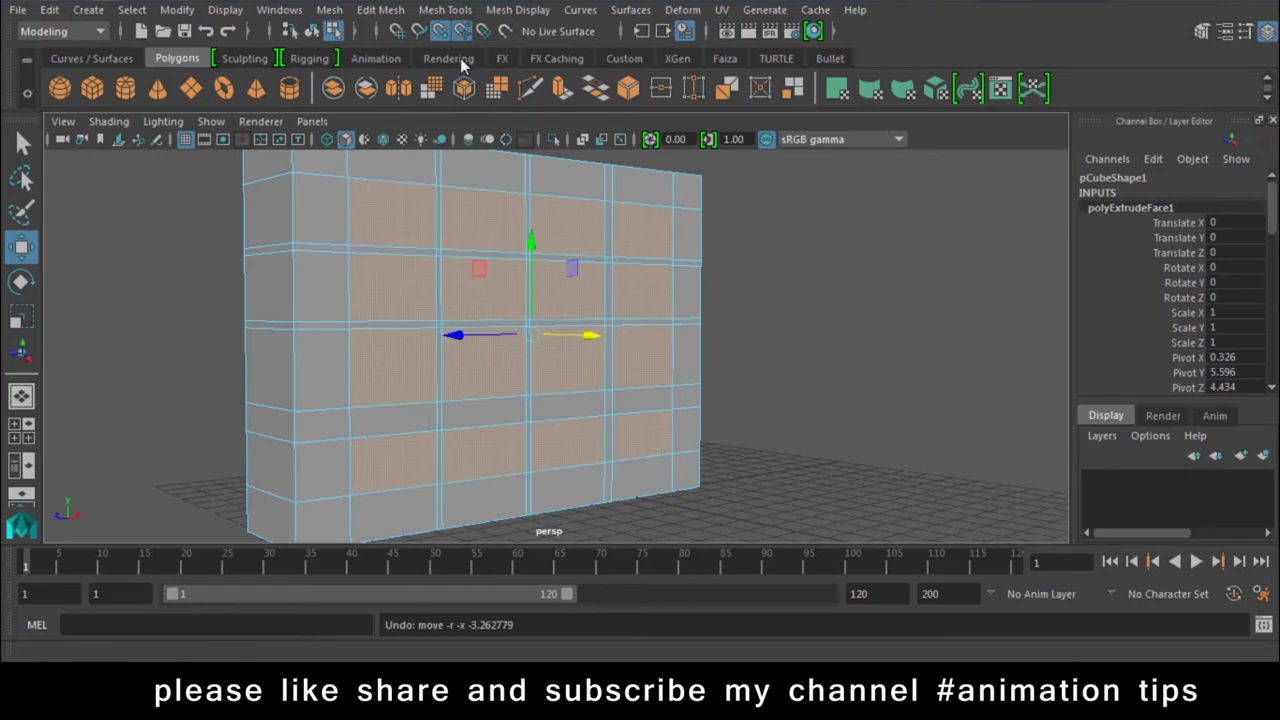
left_click_drag(586, 332, 529, 336)
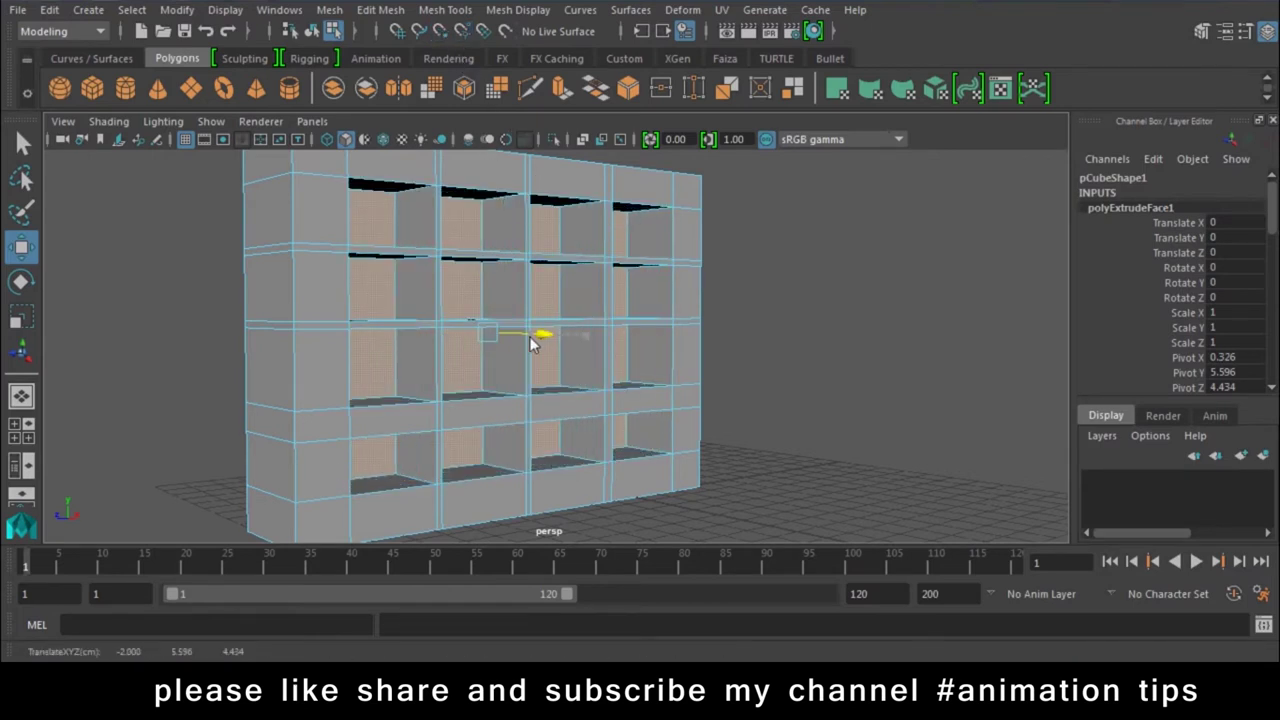
right_click_drag(606, 160, 700, 132)
left_click(828, 370)
mouse_move(828, 370)
left_mouse_down("alt")
mouse_move(693, 414)
mouse_move(705, 395)
mouse_move(870, 384)
mouse_move(702, 350)
mouse_move(734, 412)
mouse_move(749, 406)
mouse_move(760, 450)
left_mouse_up("alt")
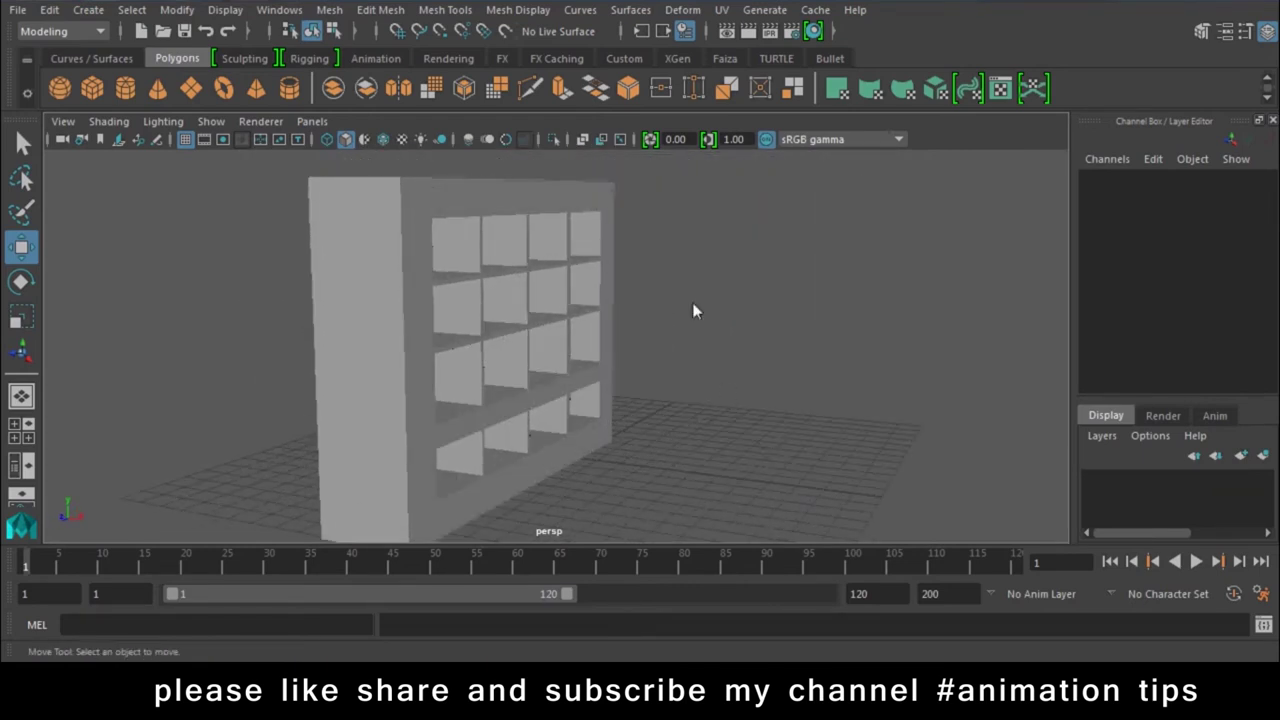
left_click_drag(694, 309, 182, 572)
Delete the shelf and draw a new tall polygon cube on the grid
key("Delete")
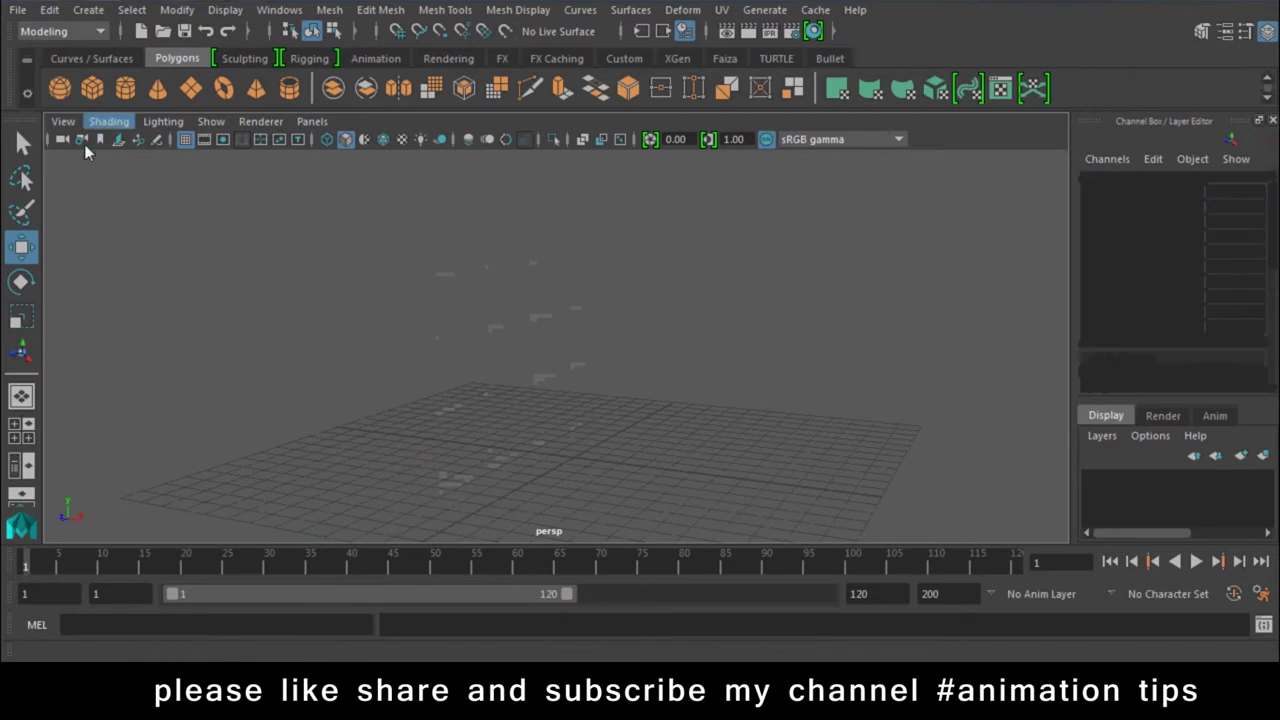
mouse_move(597, 414)
left_mouse_down()
mouse_move(471, 523)
mouse_move(486, 160)
left_mouse_up()
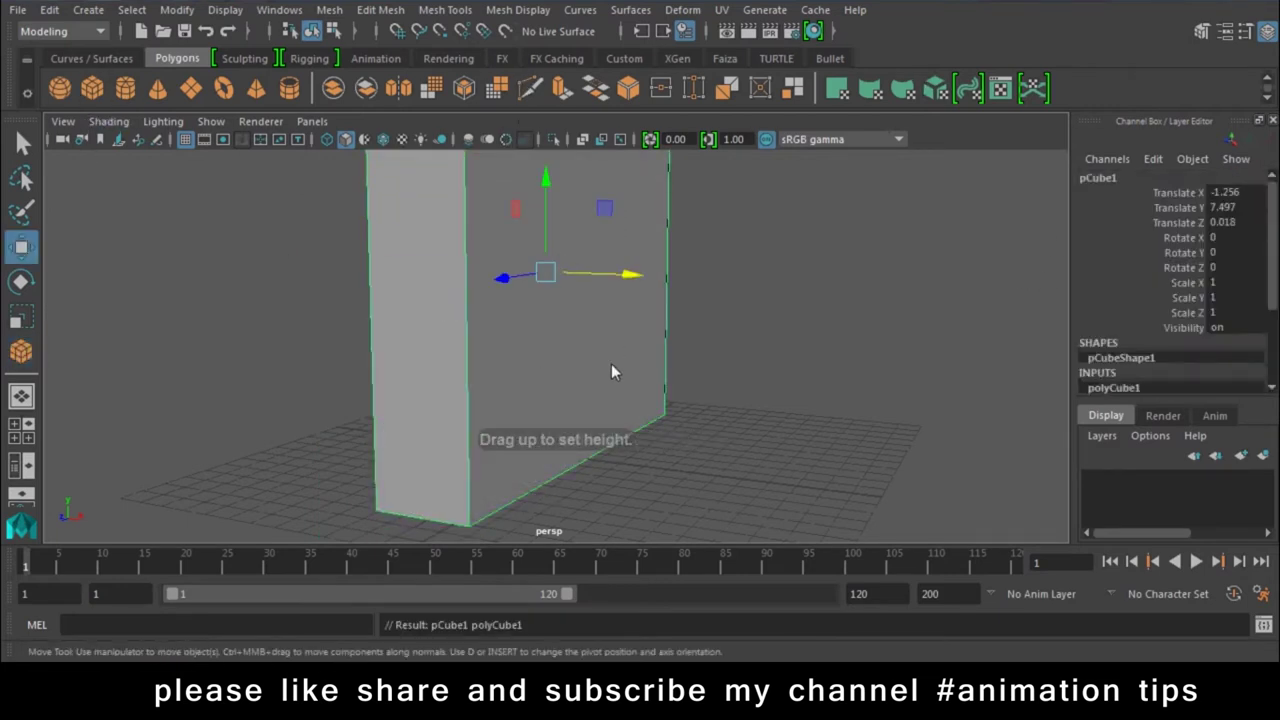
scroll(611, 363, "up", 3)
middle_click_drag(585, 414, 520, 397, "alt")
Move the cube's side face outward along Z to thicken the panel
right_click_drag(634, 180, 643, 209)
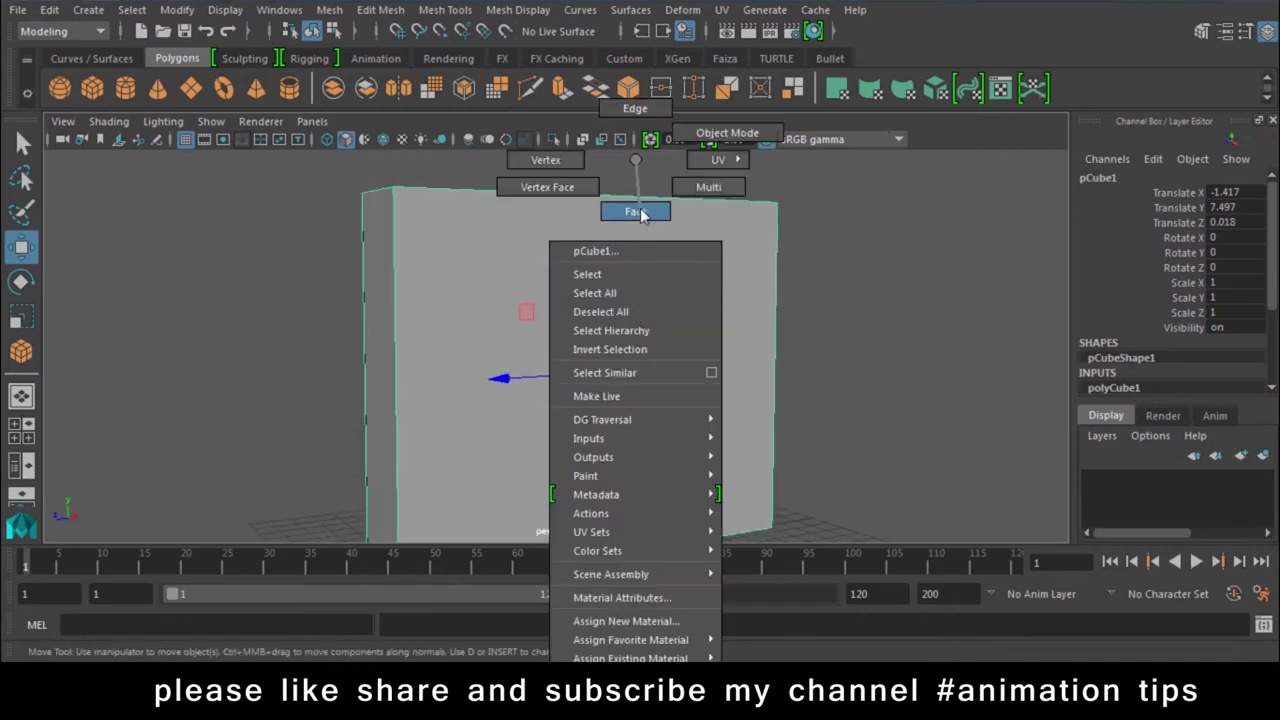
left_click_drag(643, 209, 400, 397, "alt")
left_click(370, 415)
left_click_drag(300, 391, 334, 396)
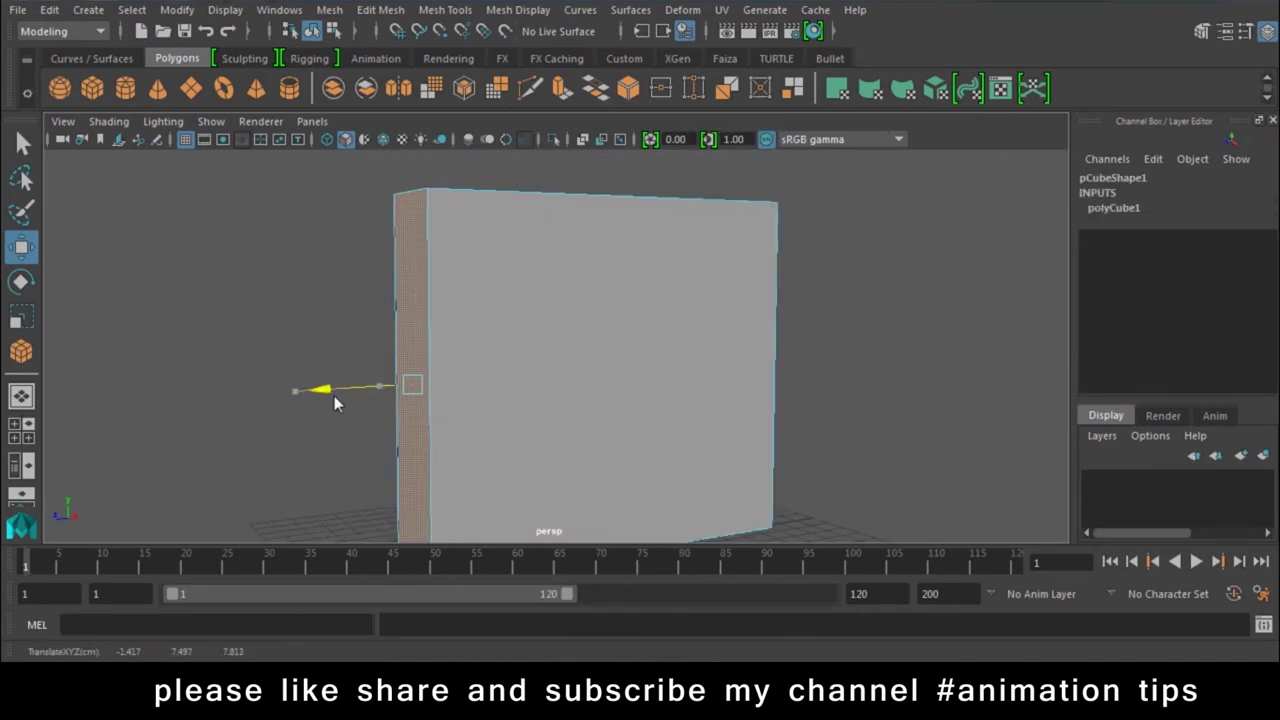
left_click(745, 288)
right_click_drag(745, 288, 834, 132)
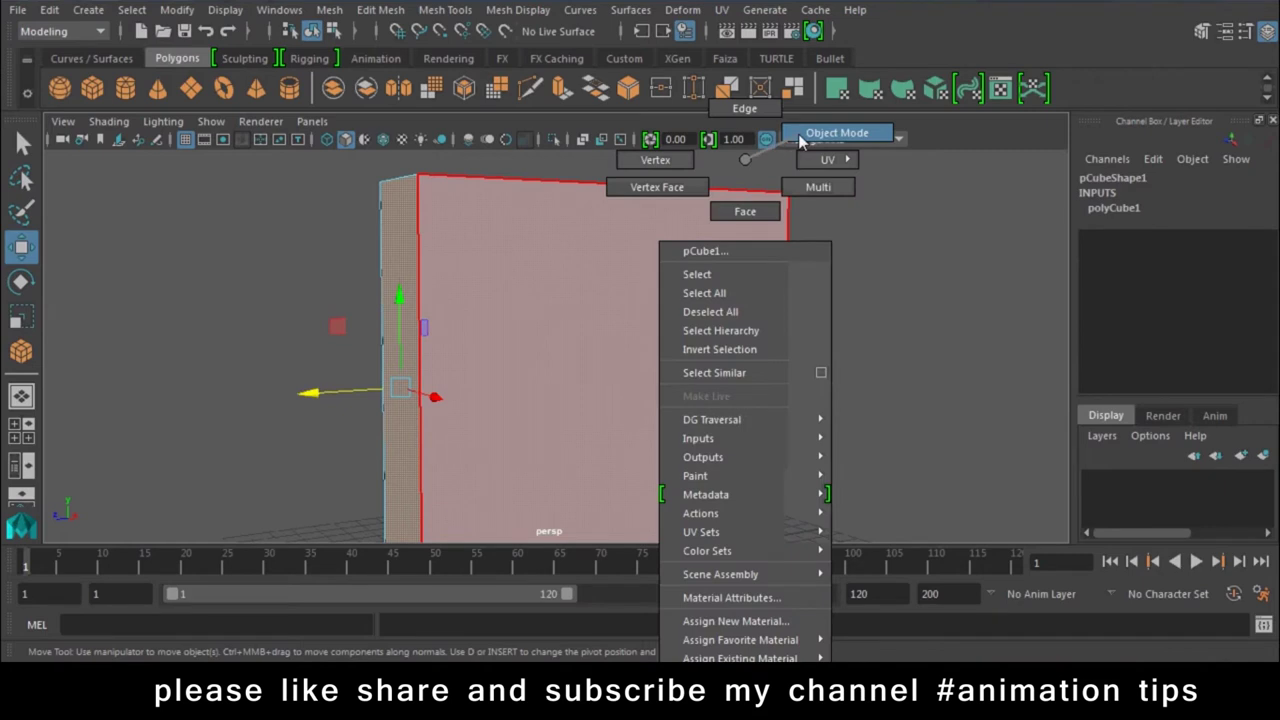
left_click(440, 9)
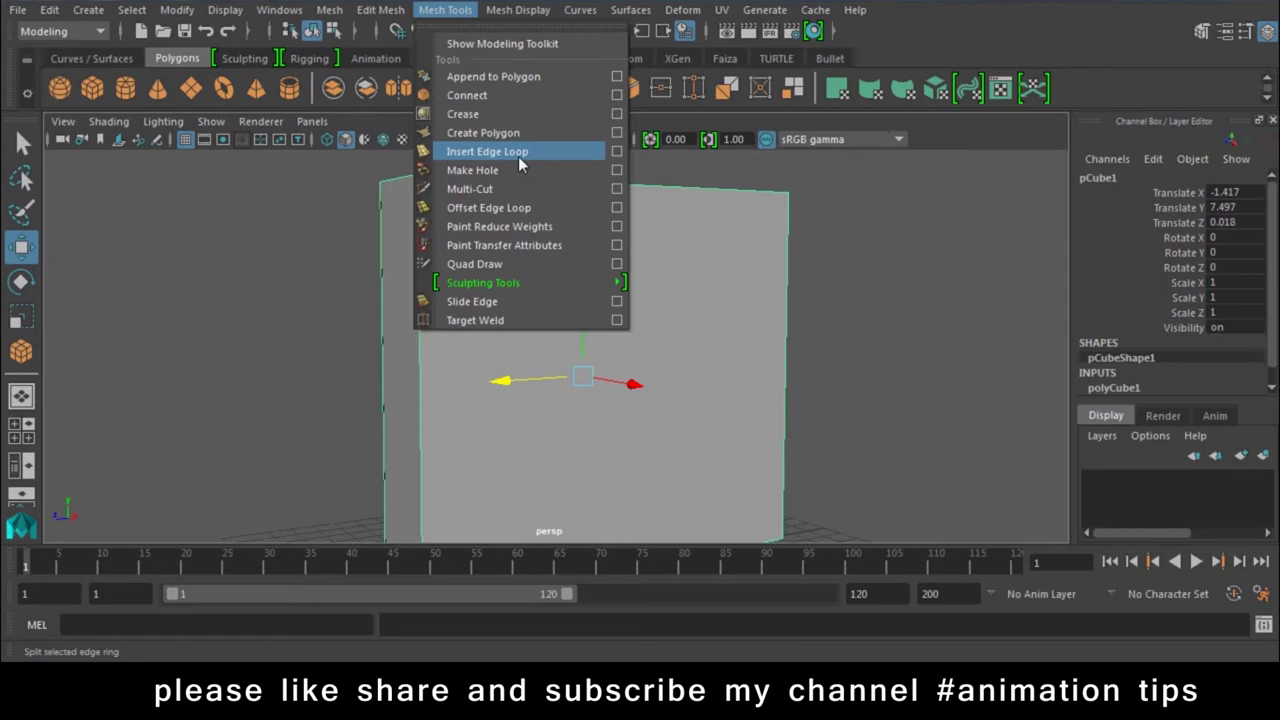
Set Insert Edge Loop to Multiple edge loops, 2 loops, and split the panel into three columns
left_click(617, 152)
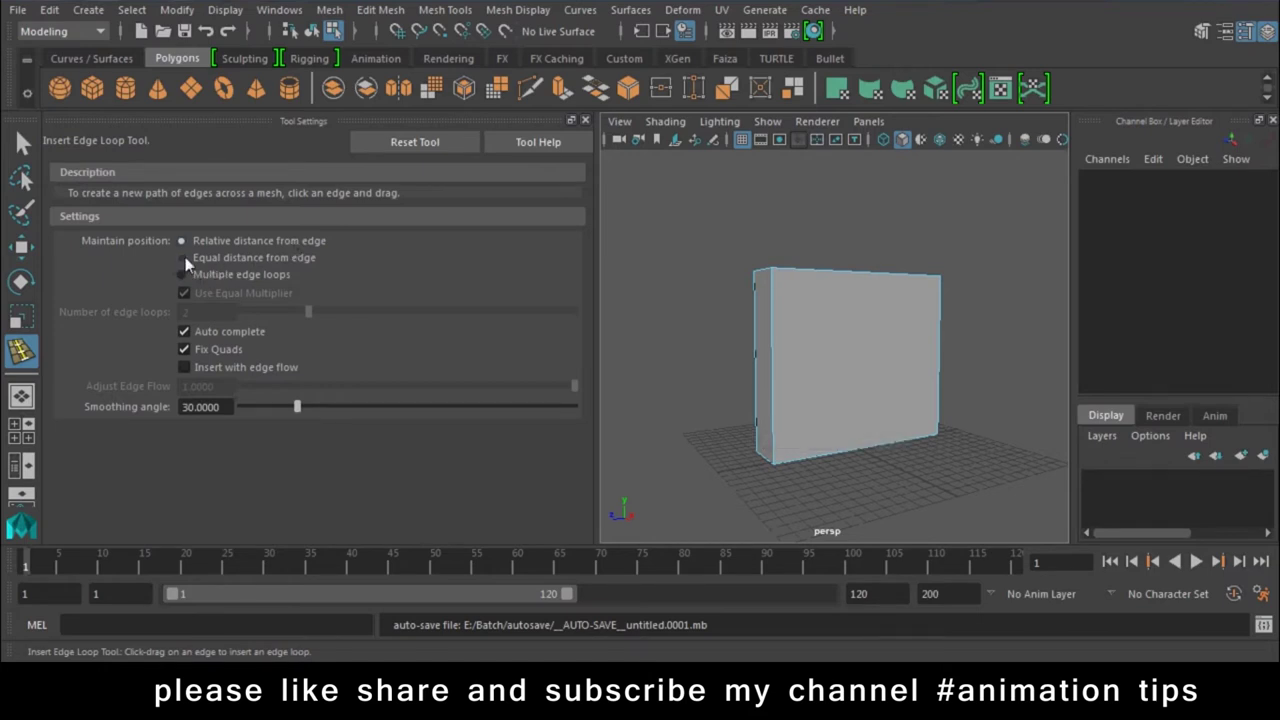
left_click(205, 275)
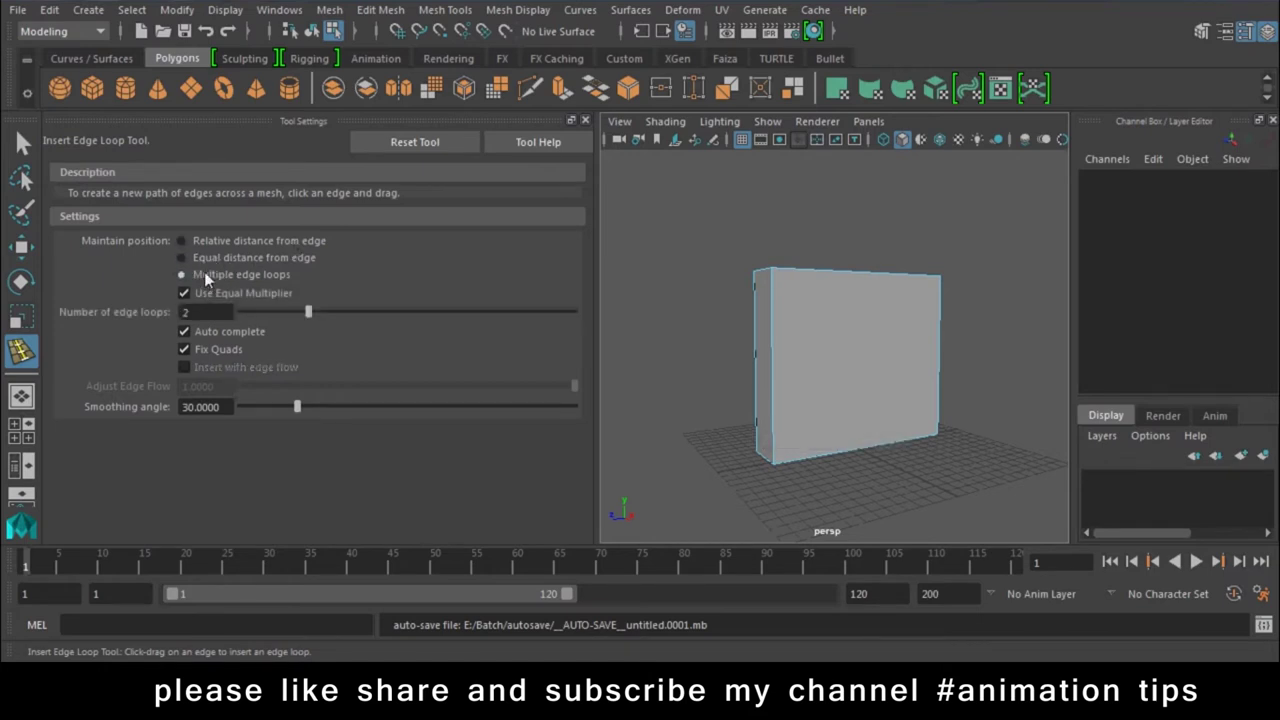
left_click(211, 262)
left_click(209, 276)
mouse_move(893, 438)
left_mouse_down("alt")
mouse_move(881, 483)
mouse_move(836, 454)
left_mouse_up("alt")
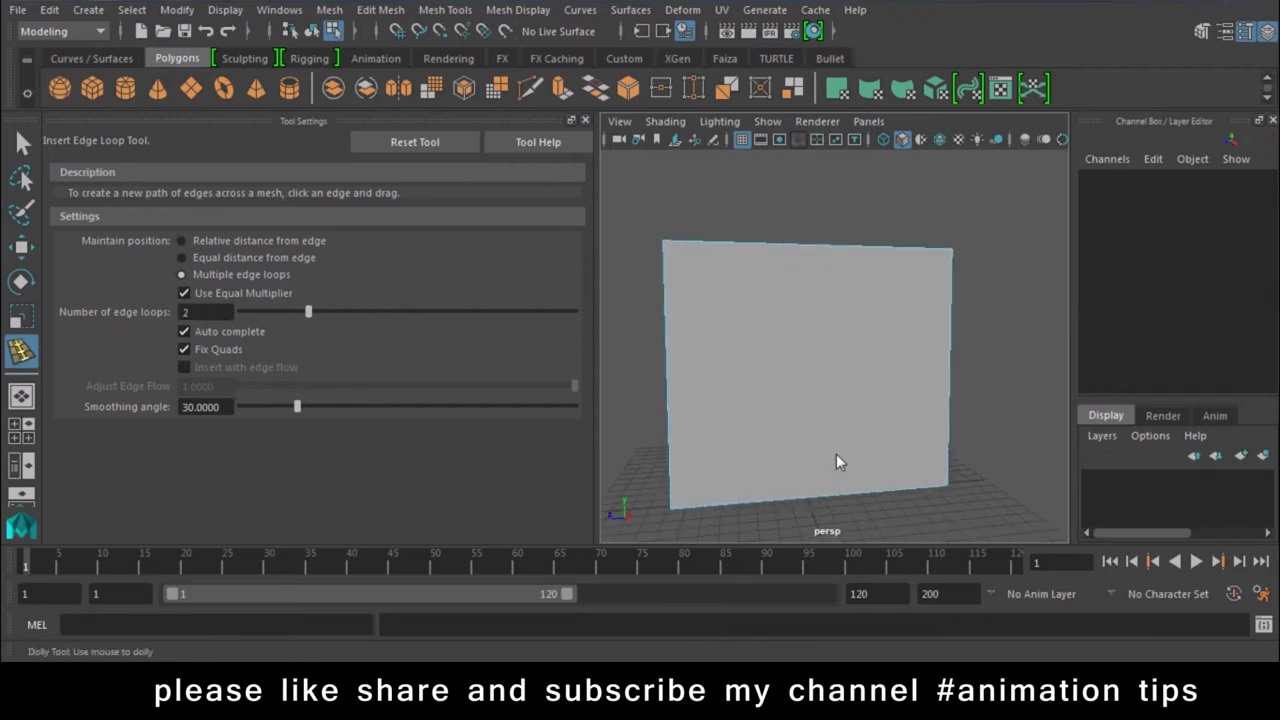
left_click(792, 244)
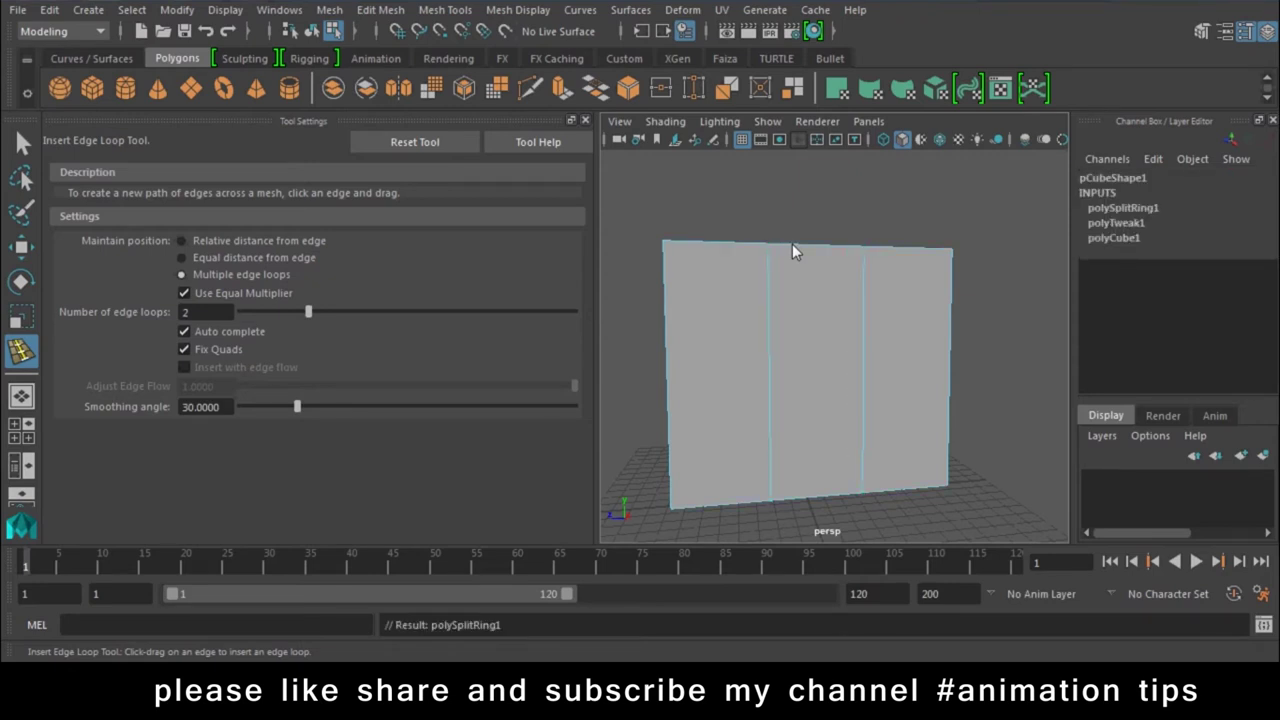
key("r")
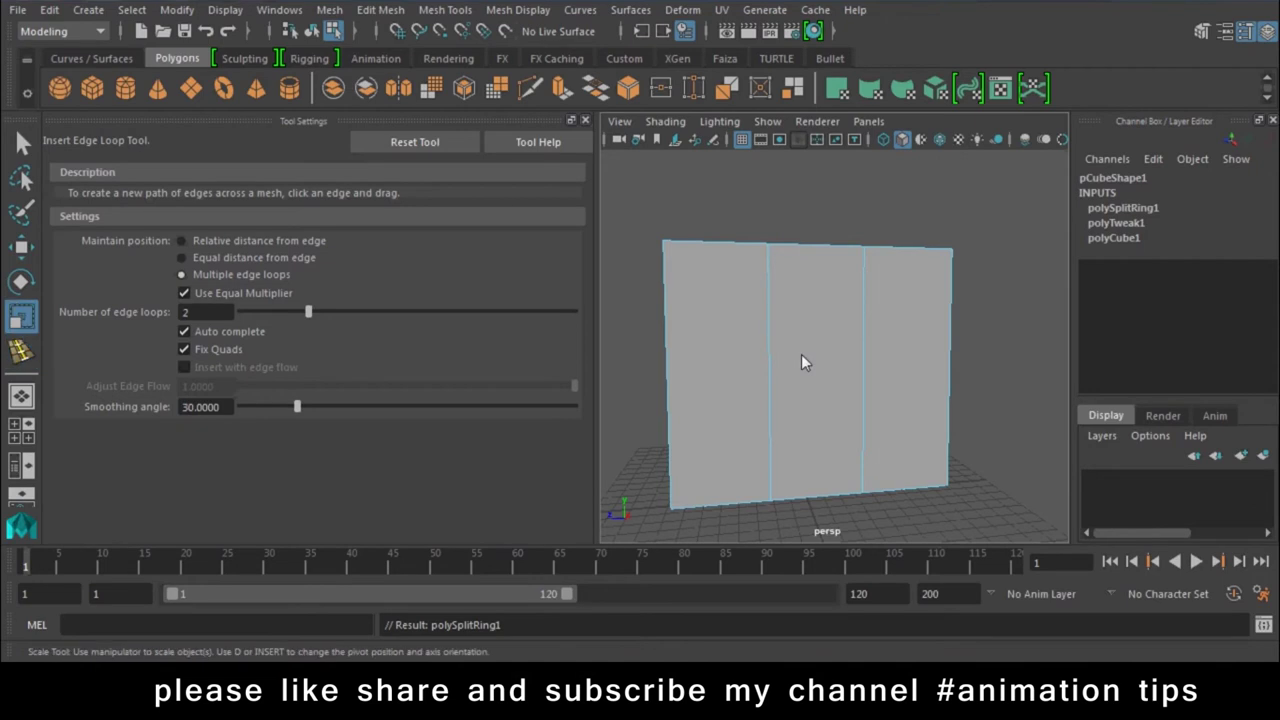
mouse_move(811, 433)
left_mouse_down("alt")
mouse_move(823, 449)
mouse_move(841, 421)
left_mouse_up("alt")
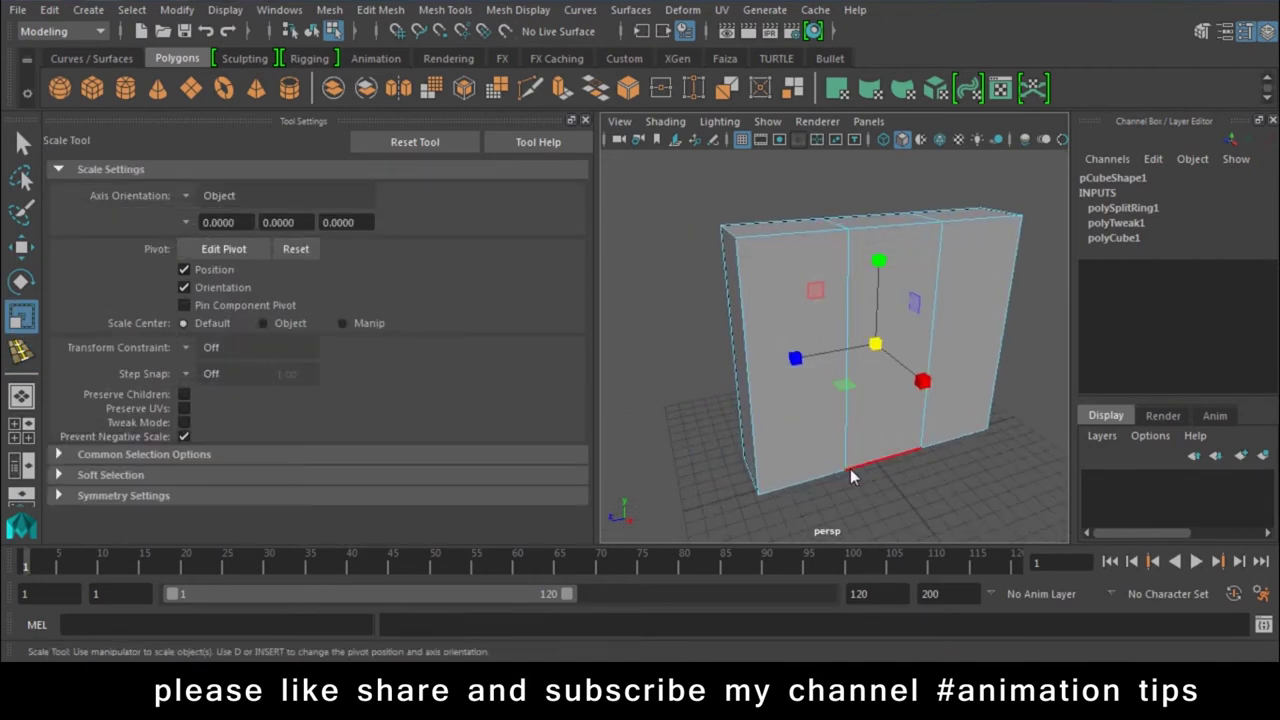
Scale the panel along its depth to adjust its thickness
mouse_move(796, 359)
left_mouse_down()
mouse_move(614, 433)
mouse_move(638, 438)
mouse_move(611, 452)
mouse_move(633, 455)
left_mouse_up()
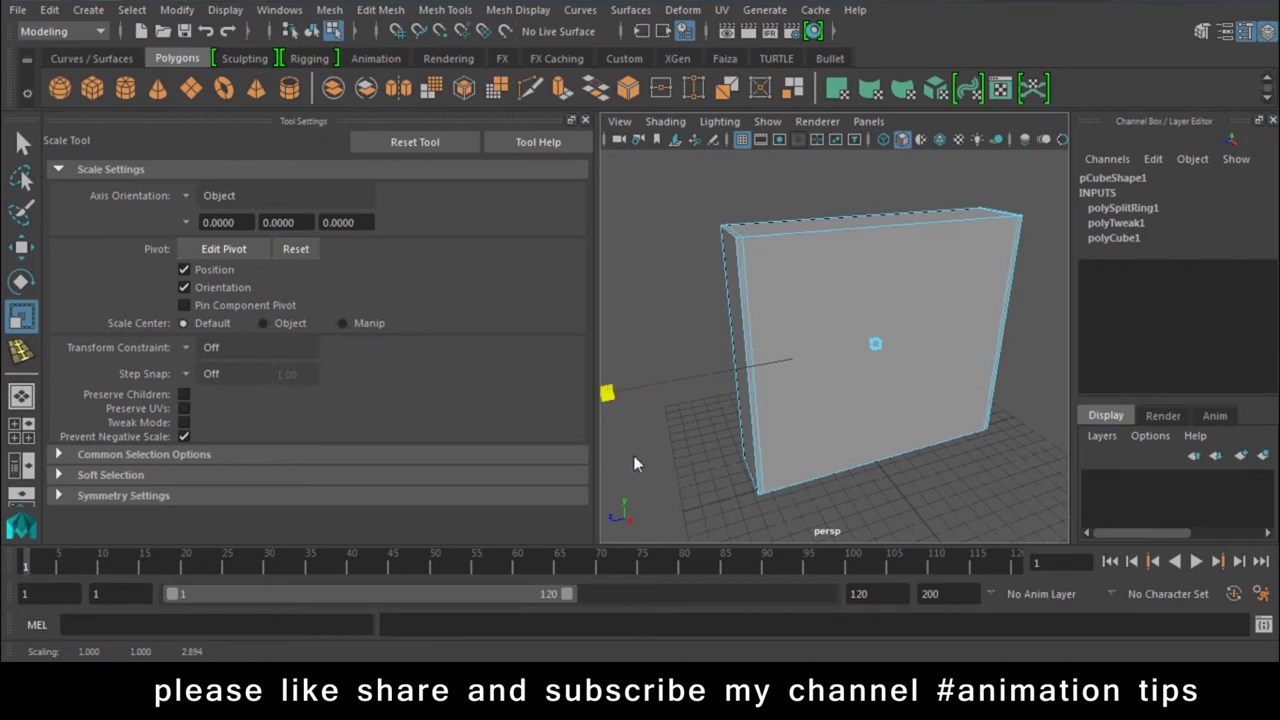
mouse_move(790, 362)
left_mouse_down()
mouse_move(778, 365)
mouse_move(800, 378)
left_mouse_up()
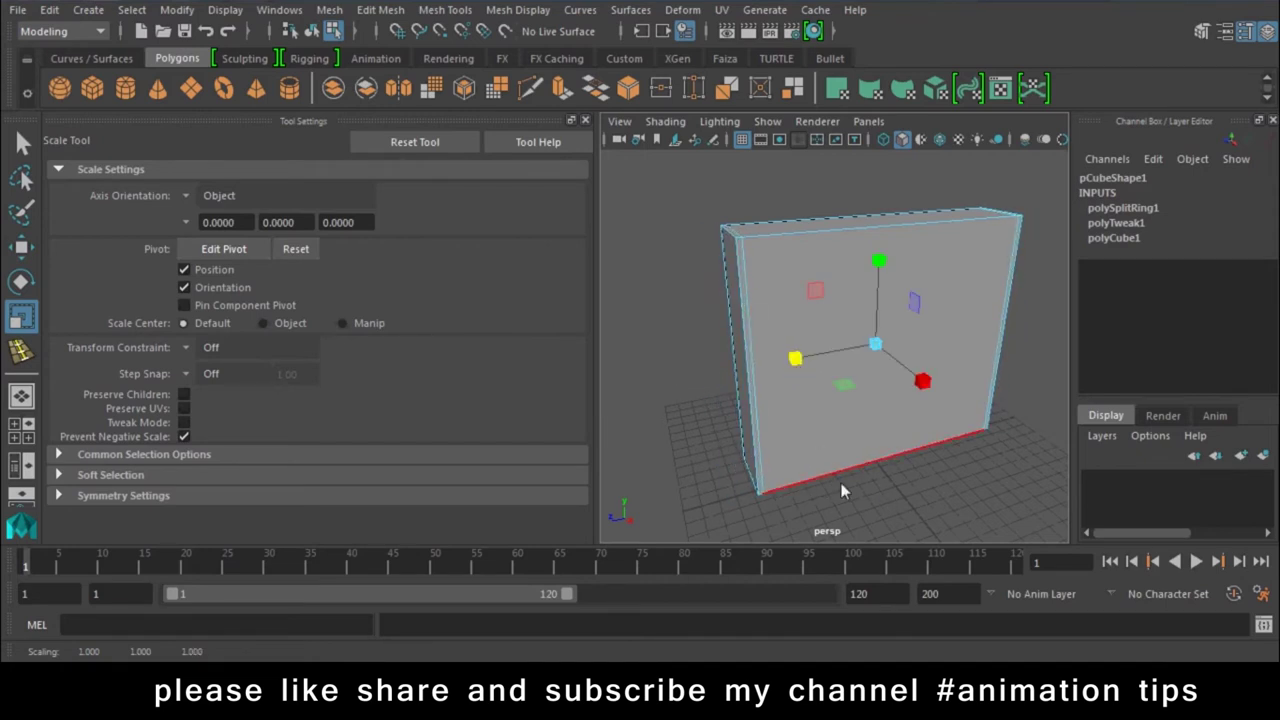
left_click(865, 514)
Insert two horizontal edge loops and scale them far apart vertically toward the panel's edges
left_click(518, 9)
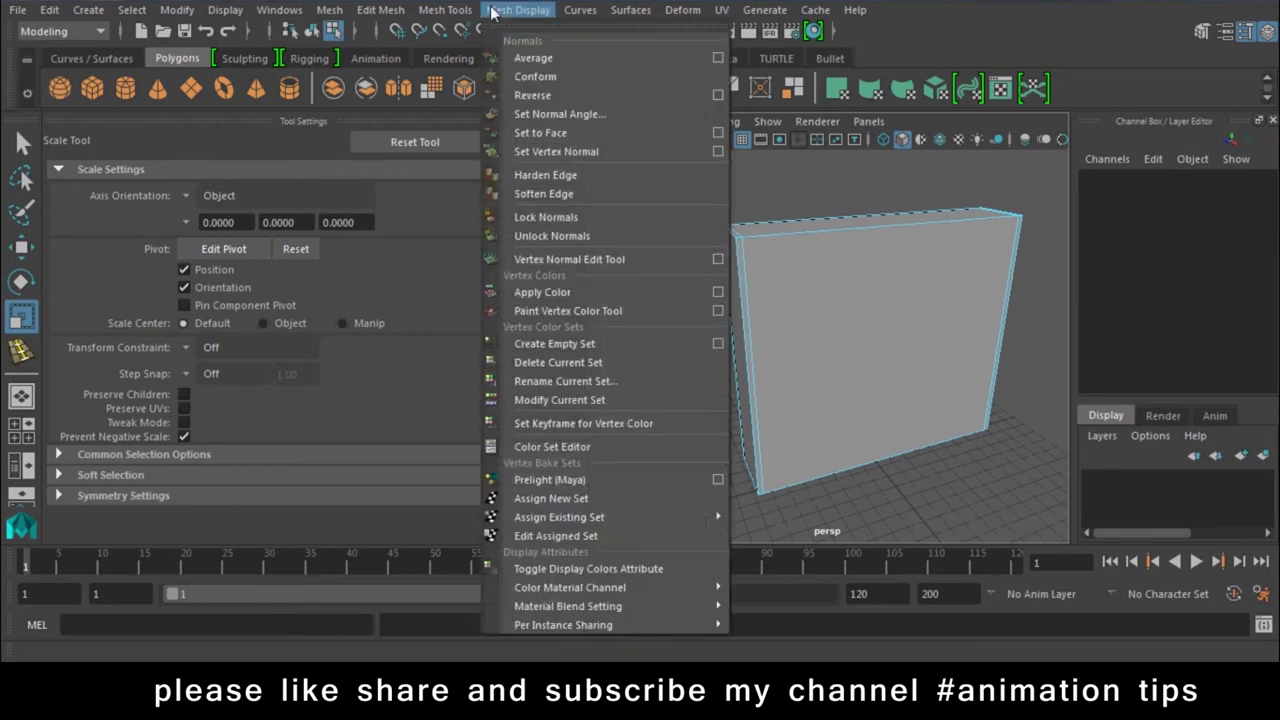
left_click(535, 152)
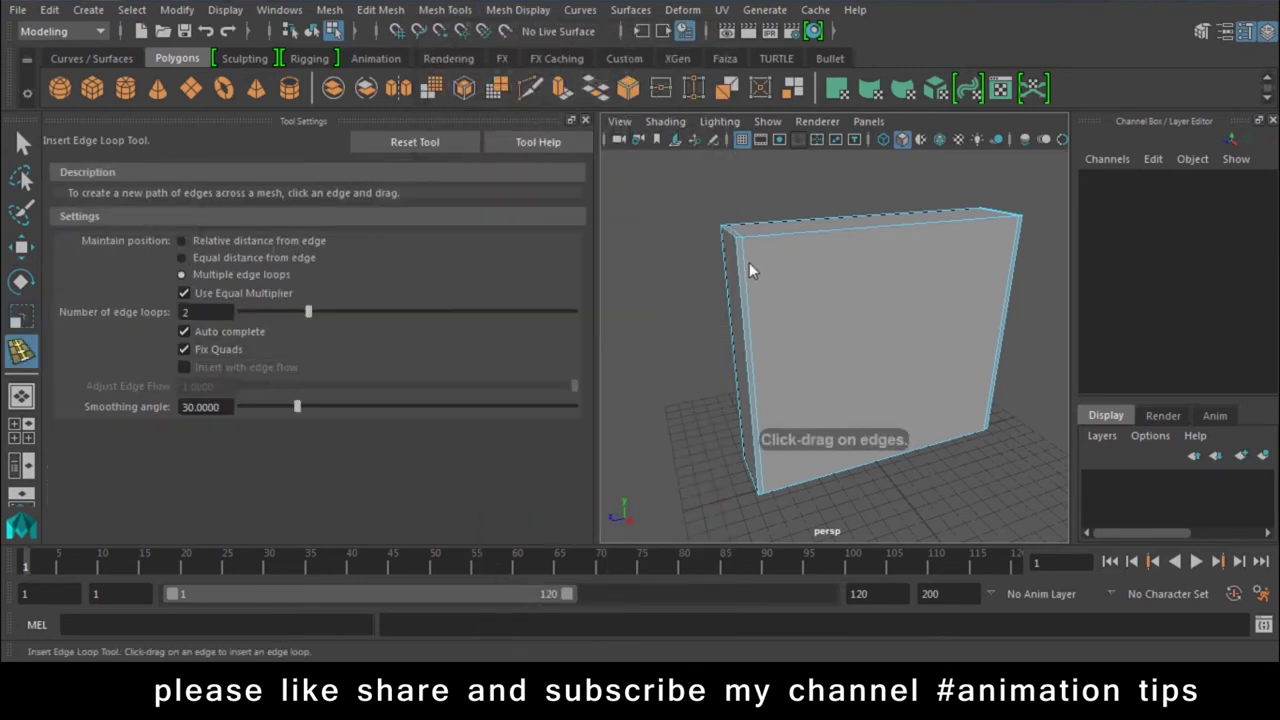
left_click(749, 262)
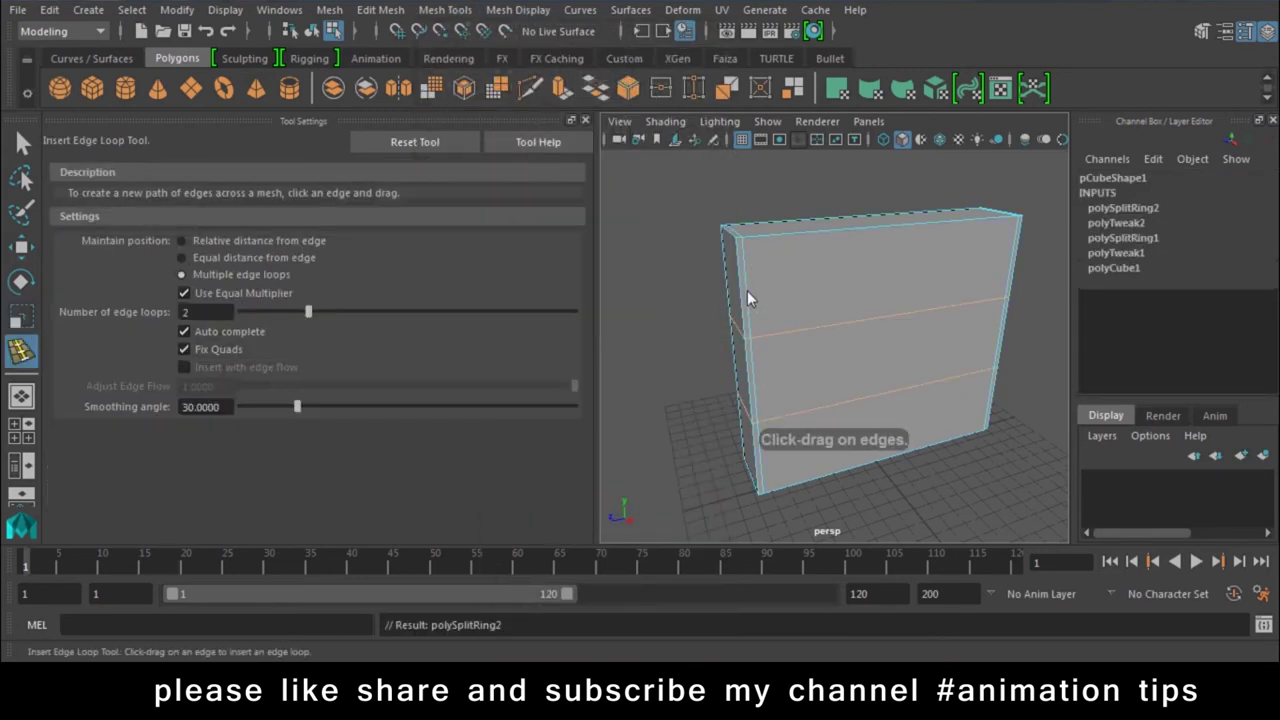
key("r")
left_click_drag(873, 269, 875, 158)
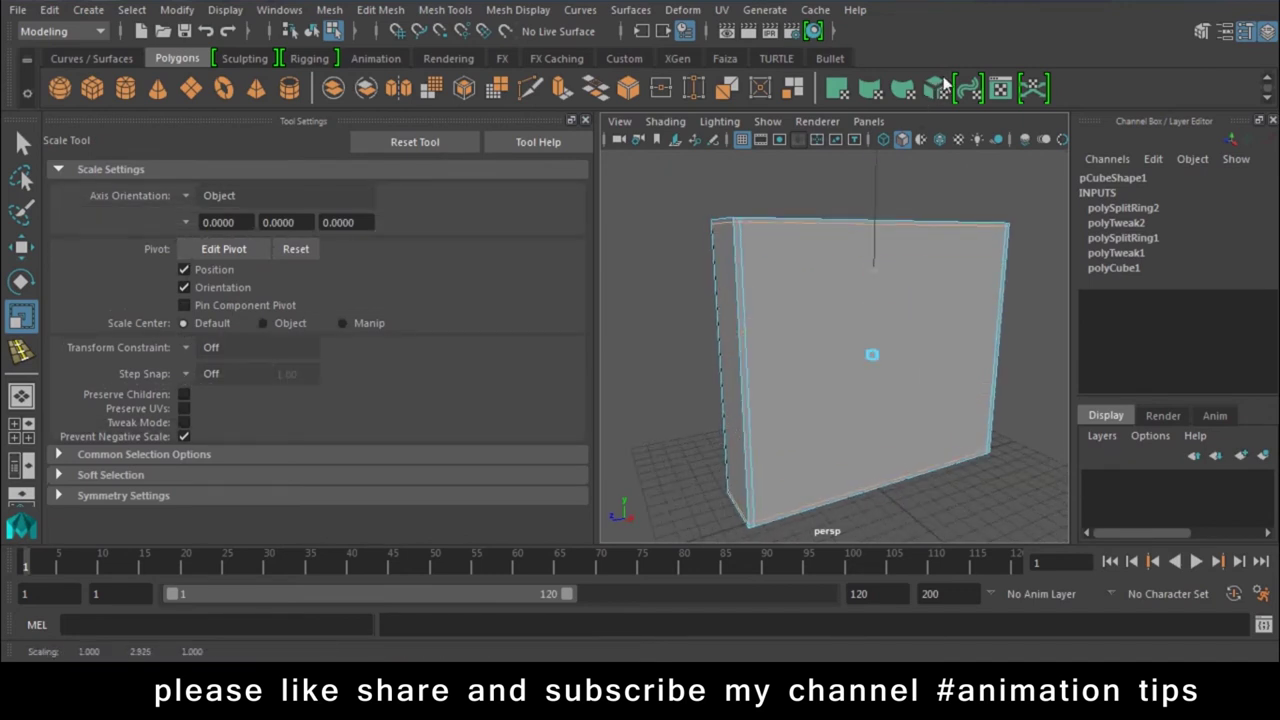
left_click(666, 368)
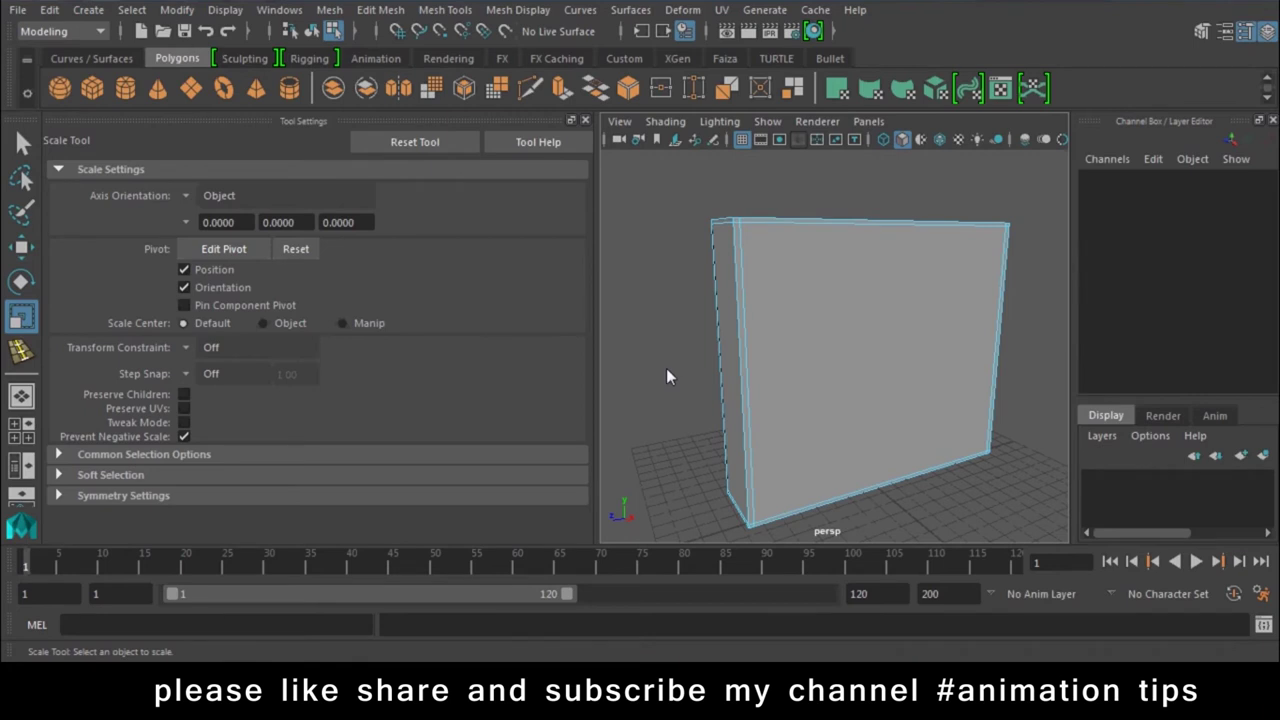
left_click(586, 120)
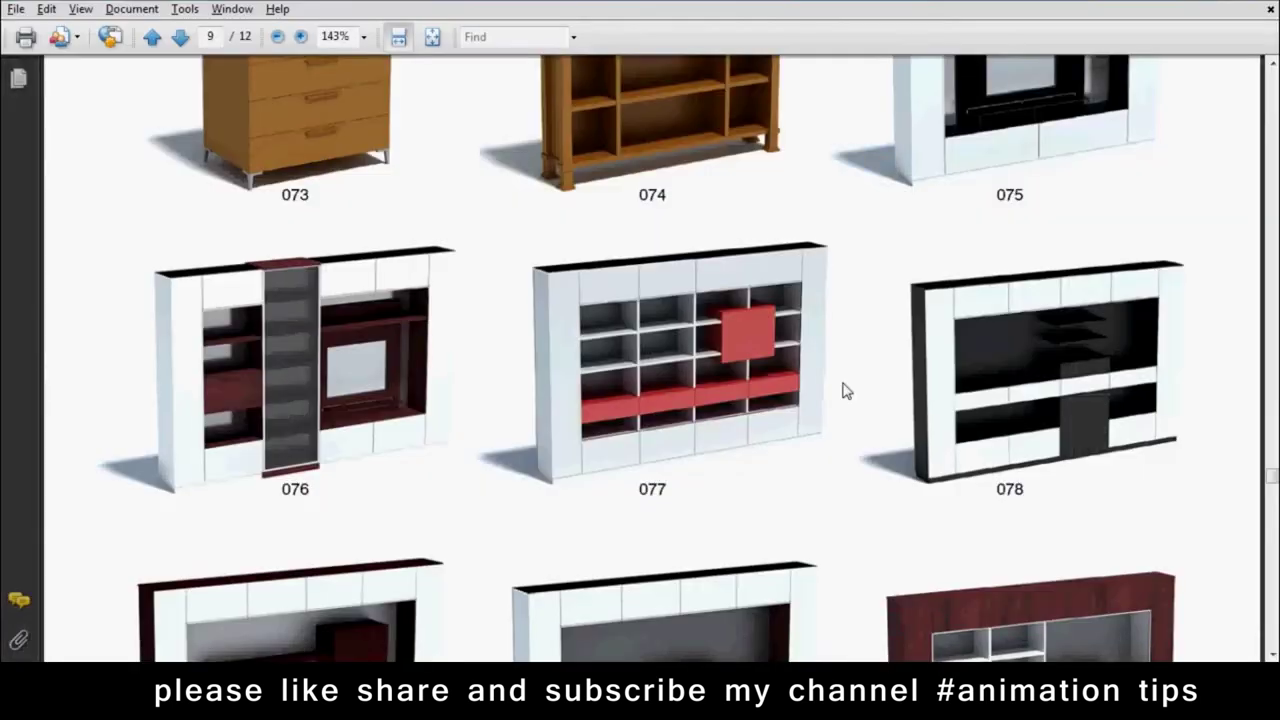
Browse the archmodels vol.39 catalogue and select the caption of group 008
scroll(843, 386, "down", 5)
scroll(843, 386, "down", 5)
scroll(843, 386, "down", 5)
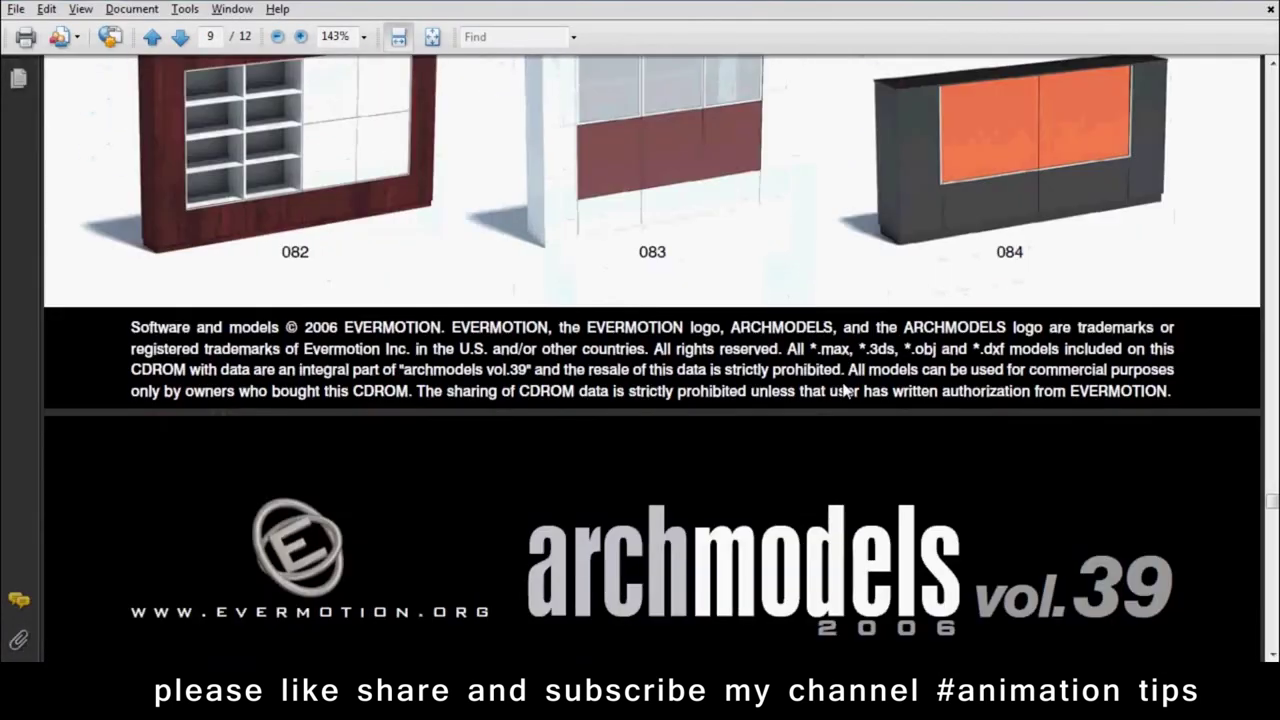
scroll(843, 391, "down", 5)
scroll(843, 391, "down", 5)
scroll(843, 391, "down", 5)
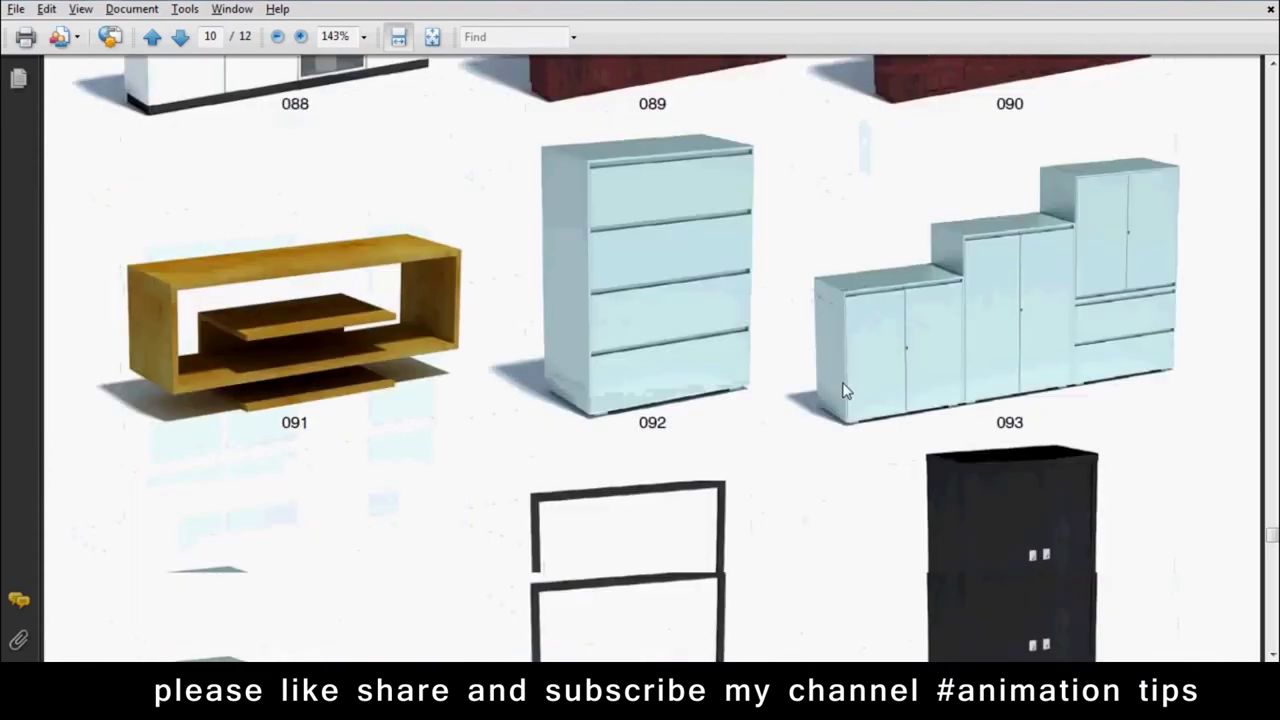
scroll(843, 391, "down", 3)
scroll(843, 391, "down", 5)
scroll(843, 391, "down", 5)
scroll(843, 391, "down", 5)
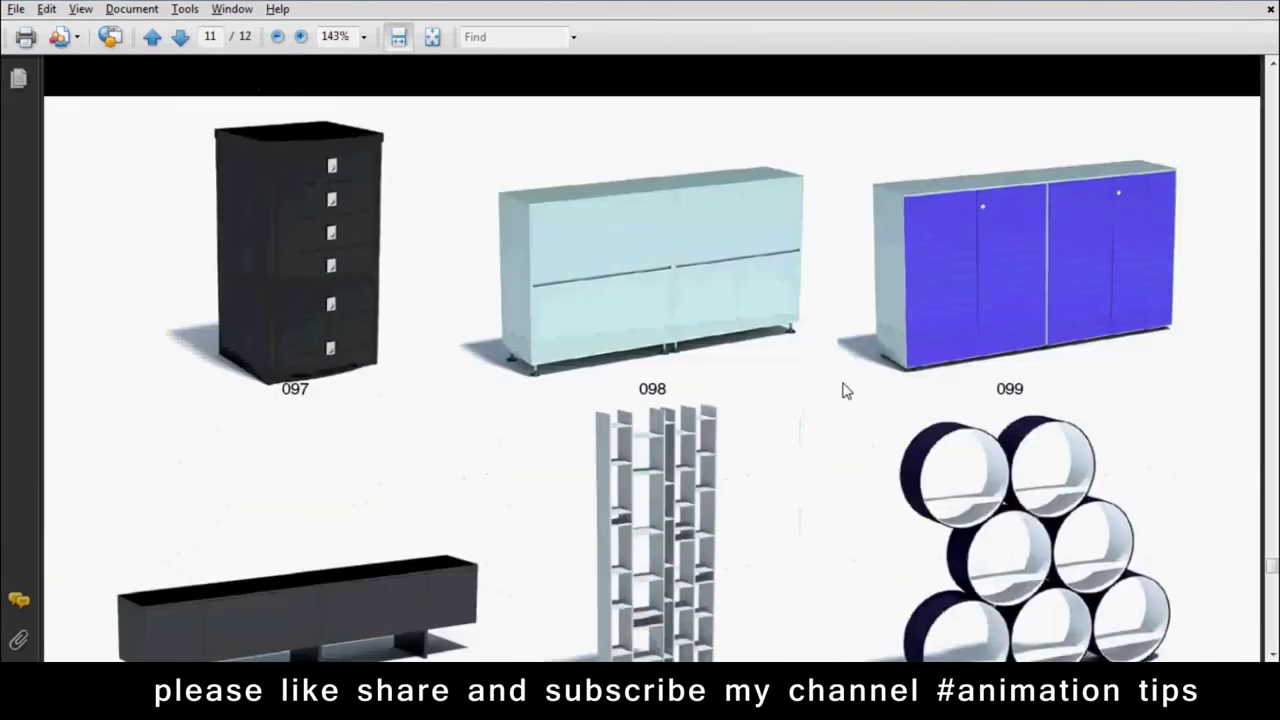
scroll(843, 391, "down", 5)
scroll(843, 391, "down", 4)
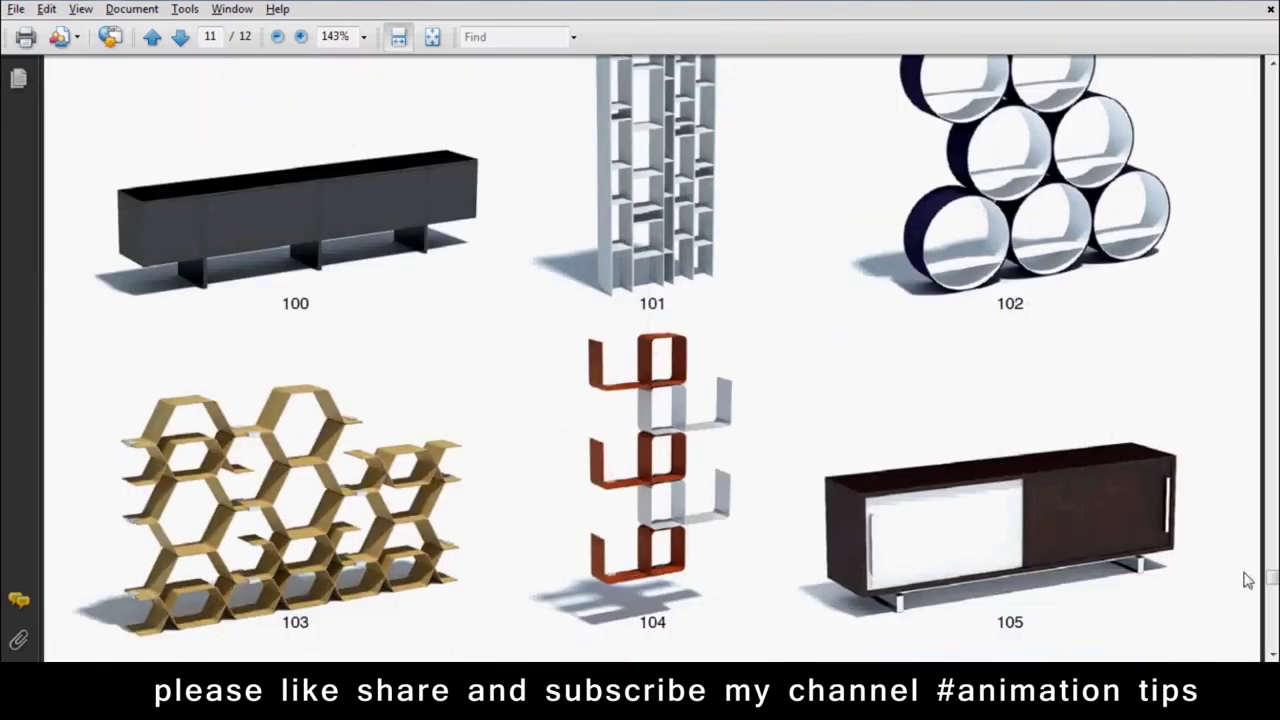
left_click_drag(1272, 578, 1272, 80)
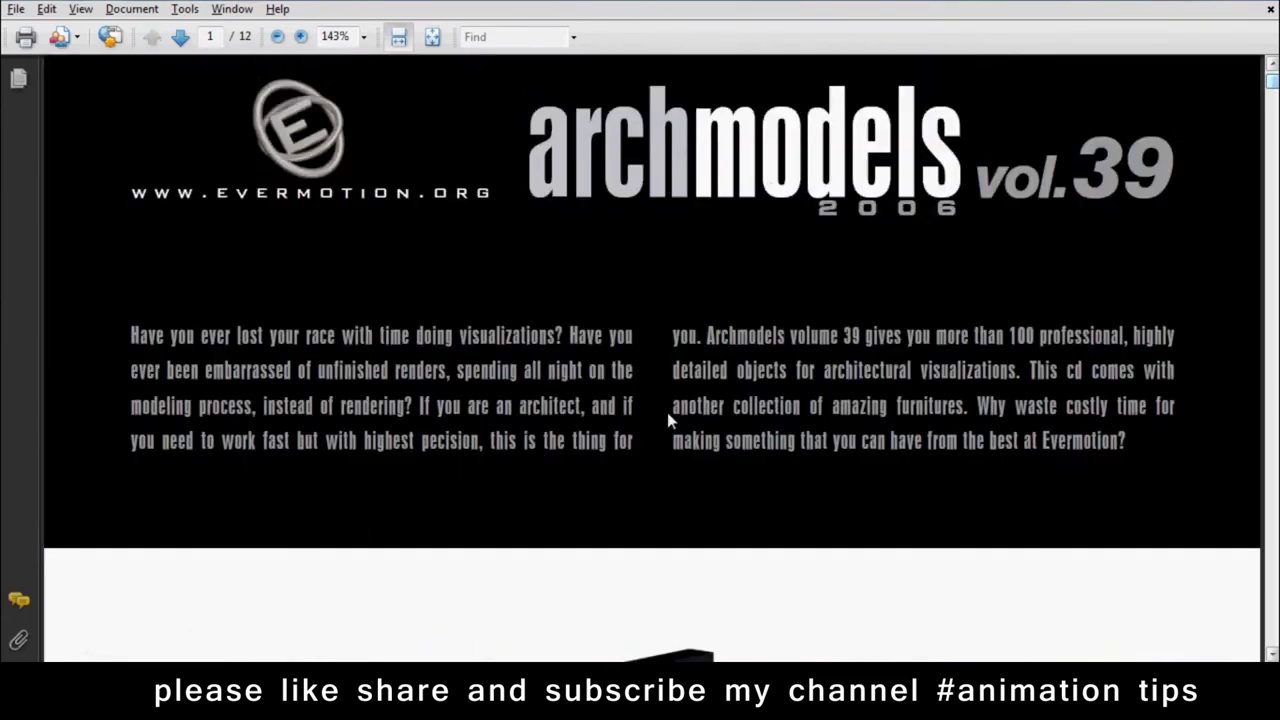
scroll(667, 412, "down", 4)
scroll(697, 437, "down", 9)
scroll(697, 437, "down", 5)
scroll(697, 437, "down", 8)
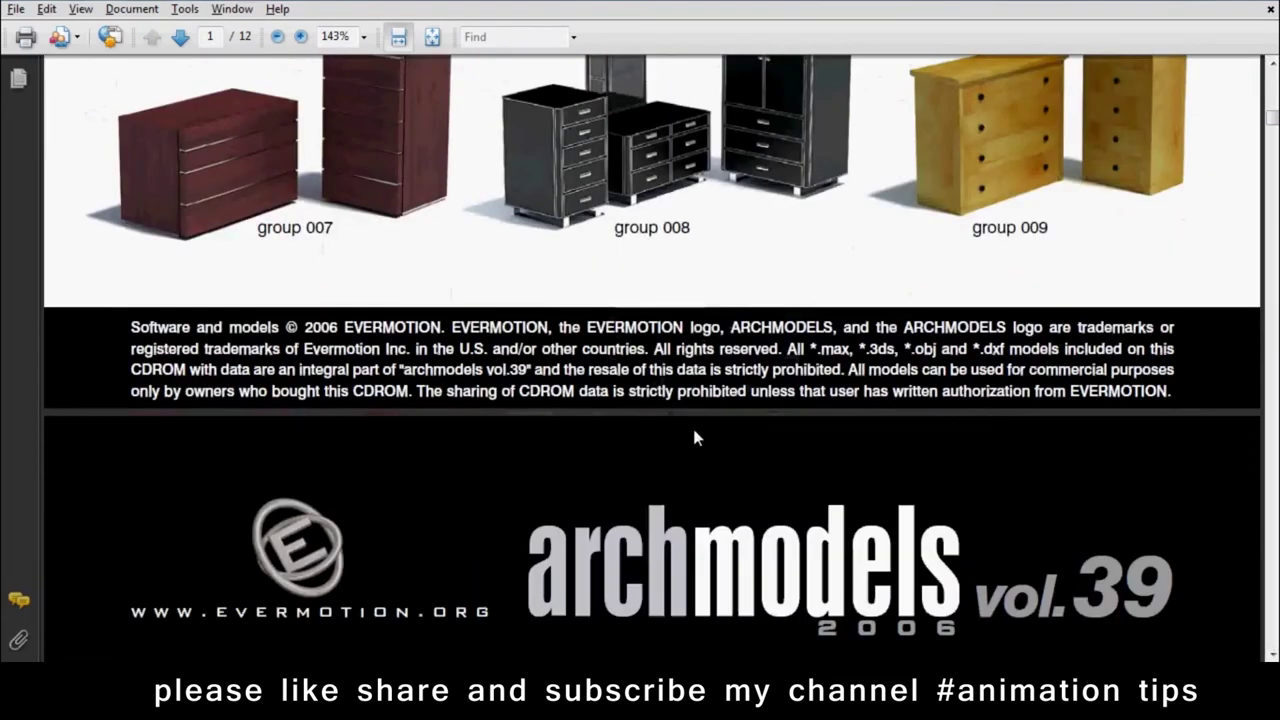
scroll(697, 437, "down", 10)
scroll(695, 437, "down", 5)
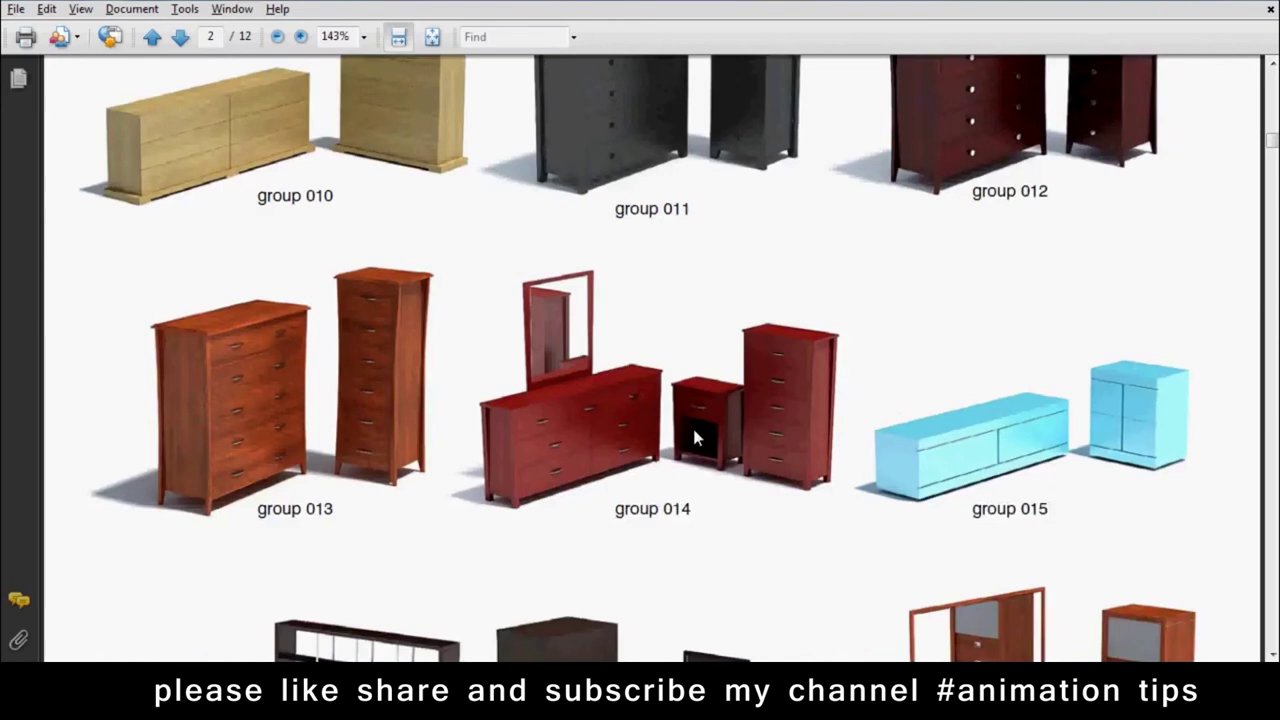
scroll(695, 437, "up", 8)
scroll(697, 437, "up", 12)
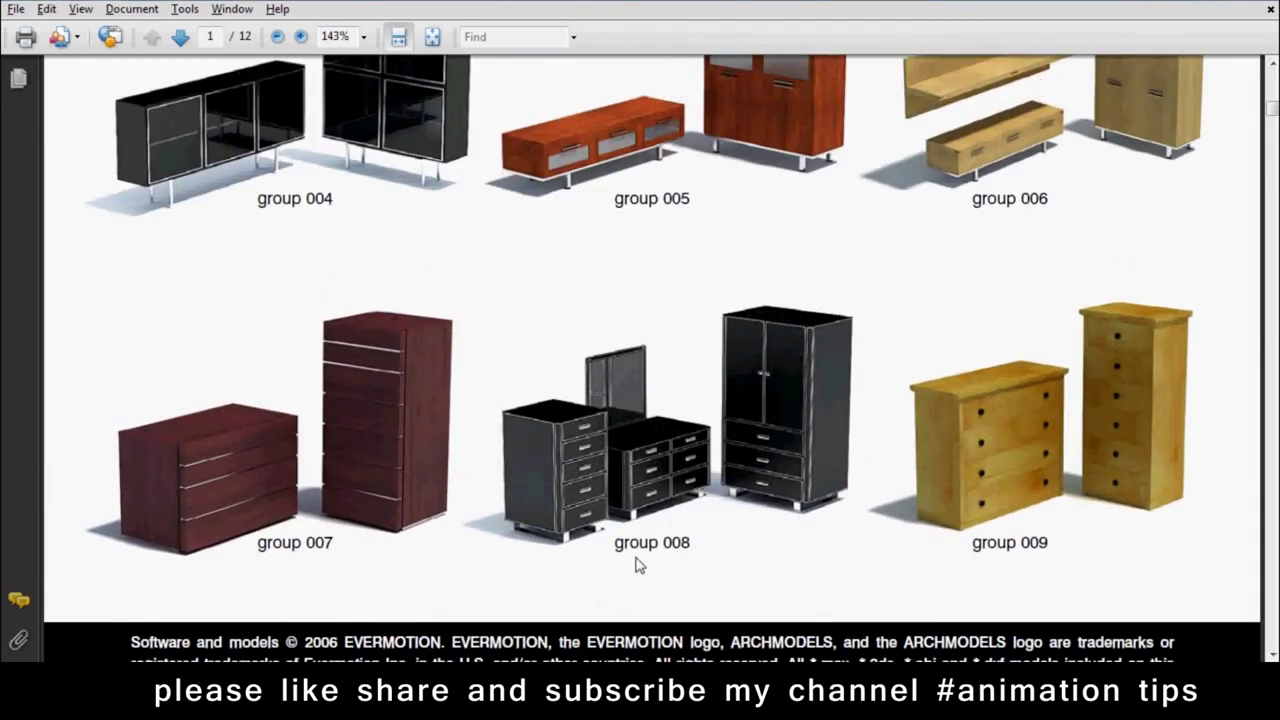
triple_click(645, 542)
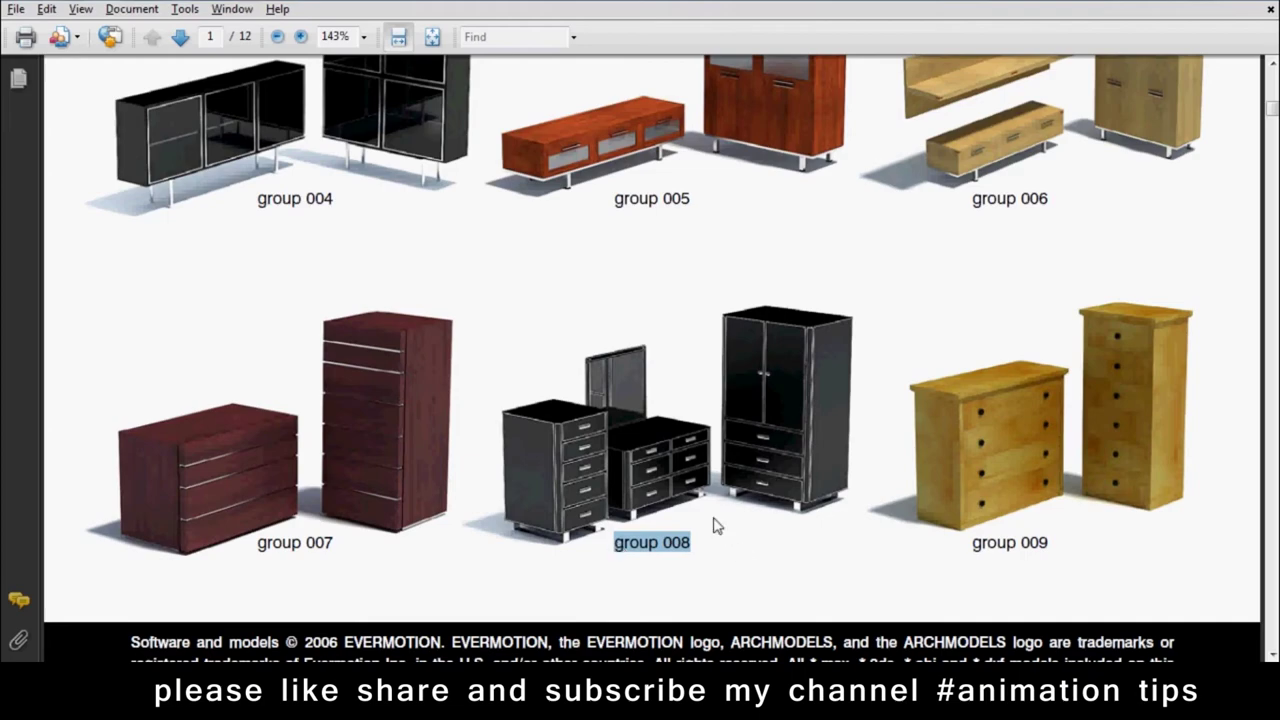
Scroll down the catalogue to page 9 showing wall units 073–078
scroll(608, 510, "down", 1)
scroll(608, 506, "down", 10)
scroll(608, 506, "down", 7)
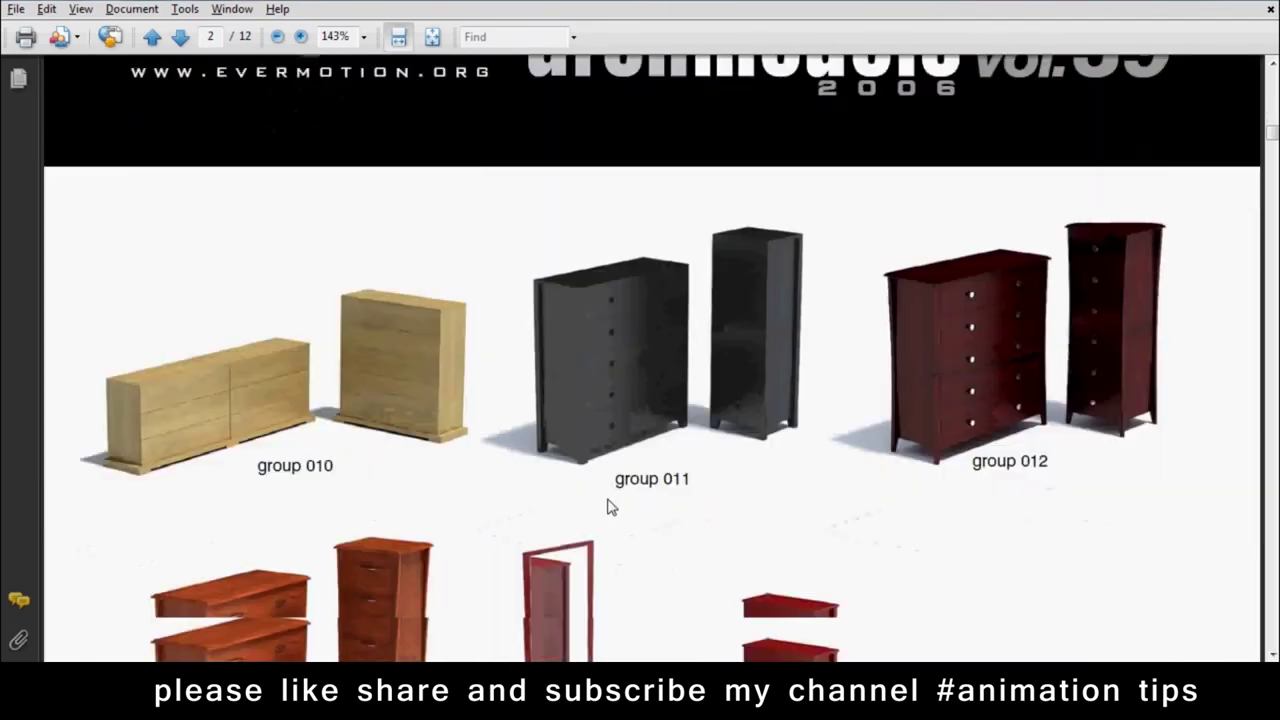
scroll(608, 506, "down", 9)
scroll(608, 506, "down", 4)
scroll(608, 506, "down", 6)
scroll(608, 506, "down", 6)
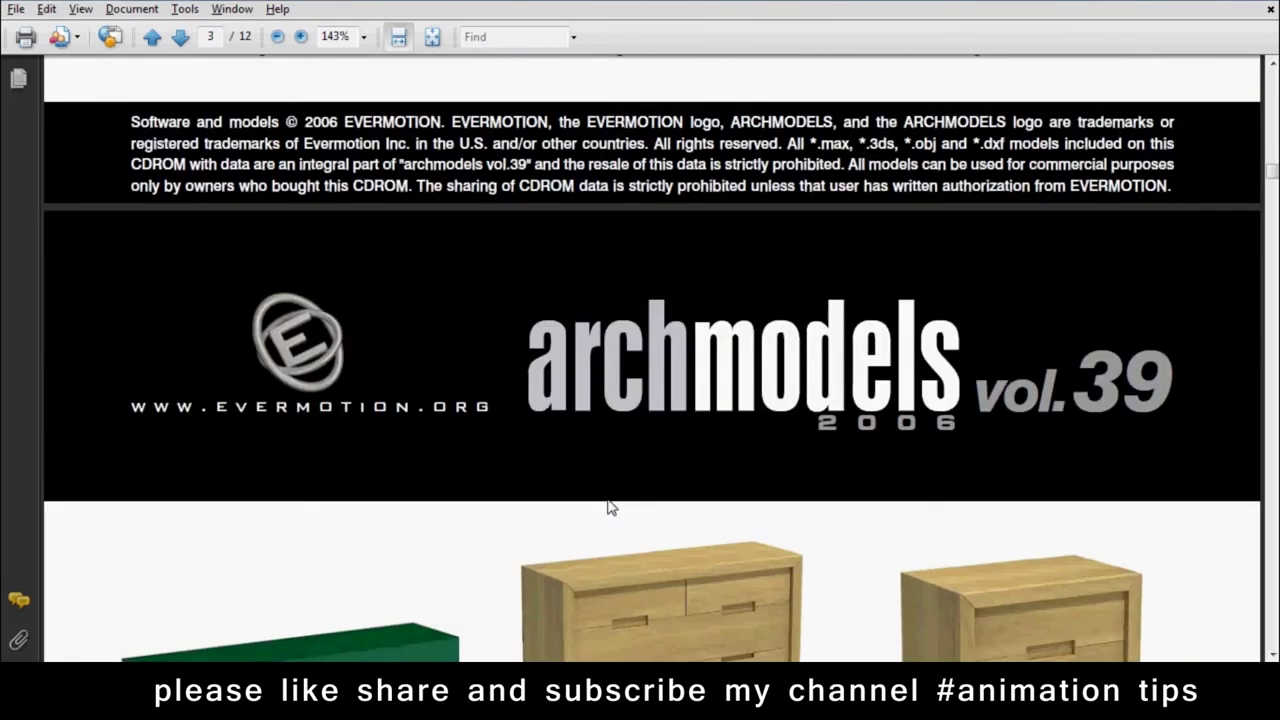
scroll(608, 506, "down", 5)
scroll(610, 506, "down", 6)
scroll(610, 506, "down", 9)
scroll(610, 506, "down", 5)
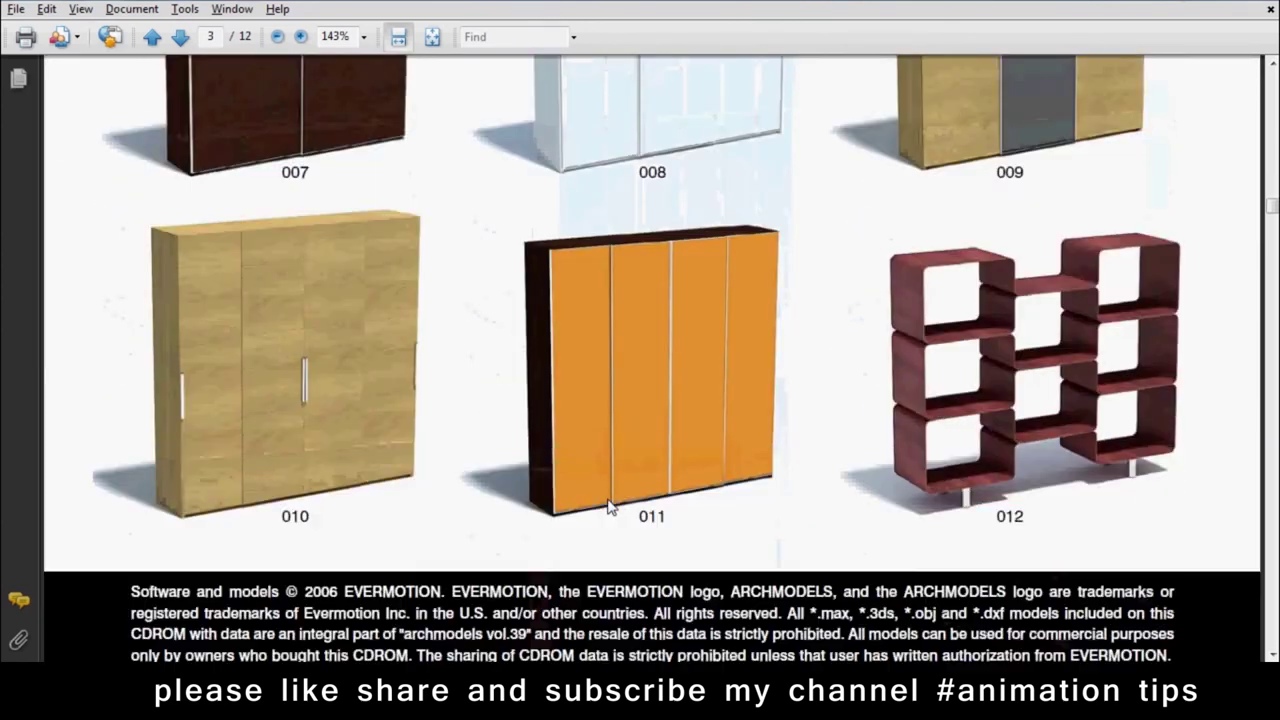
scroll(607, 506, "down", 6)
scroll(607, 498, "down", 5)
scroll(607, 498, "down", 5)
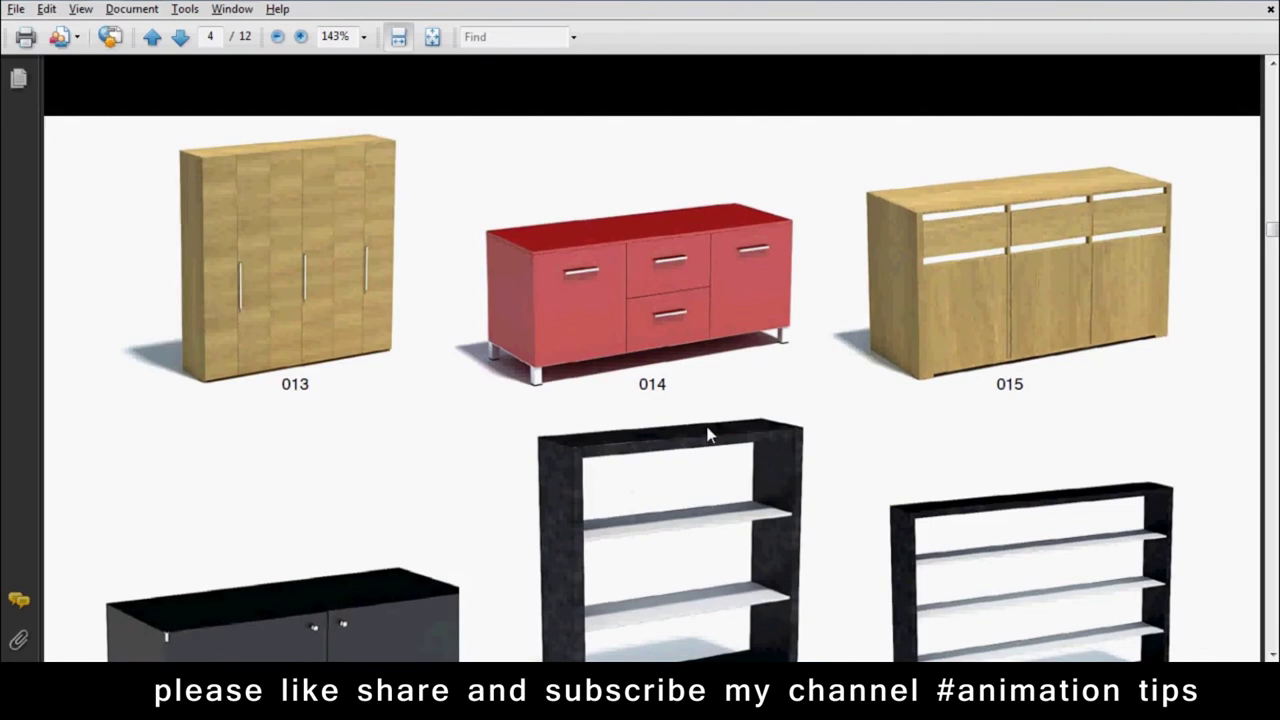
scroll(707, 435, "down", 5)
scroll(707, 435, "down", 4)
scroll(707, 435, "down", 3)
scroll(707, 435, "down", 3)
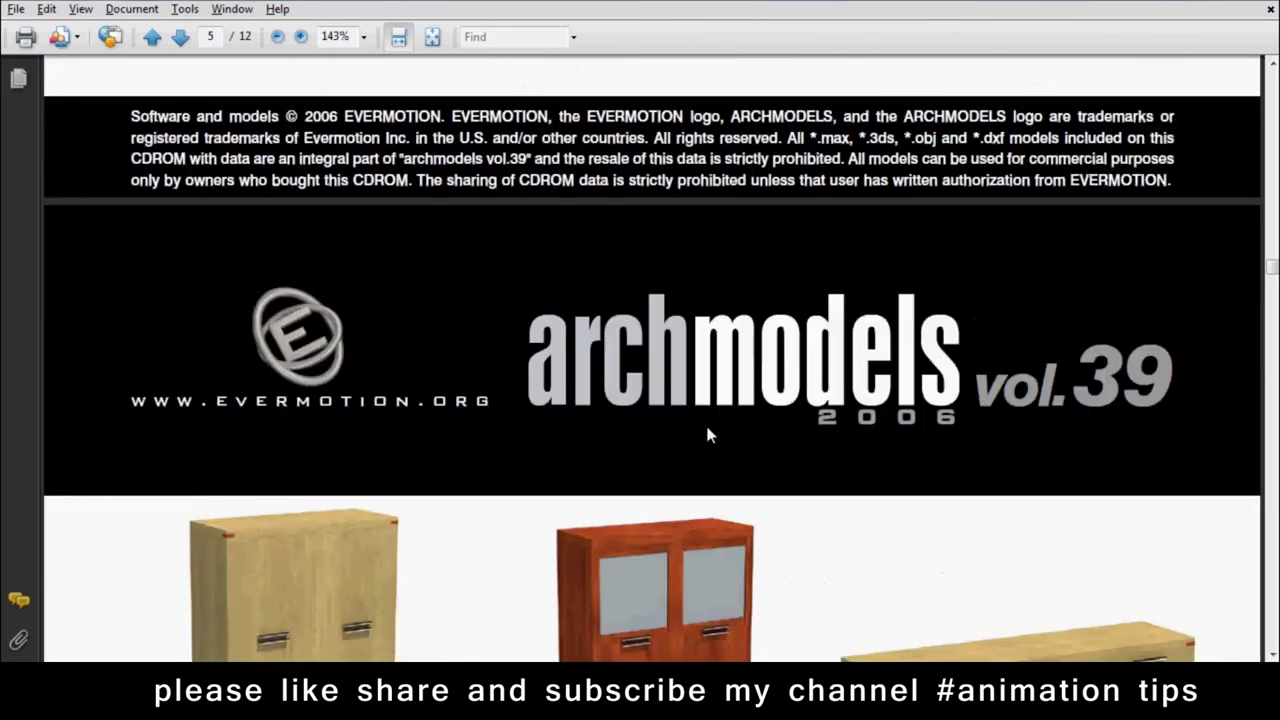
scroll(707, 435, "down", 3)
scroll(707, 435, "down", 1)
scroll(707, 435, "down", 4)
scroll(709, 435, "down", 3)
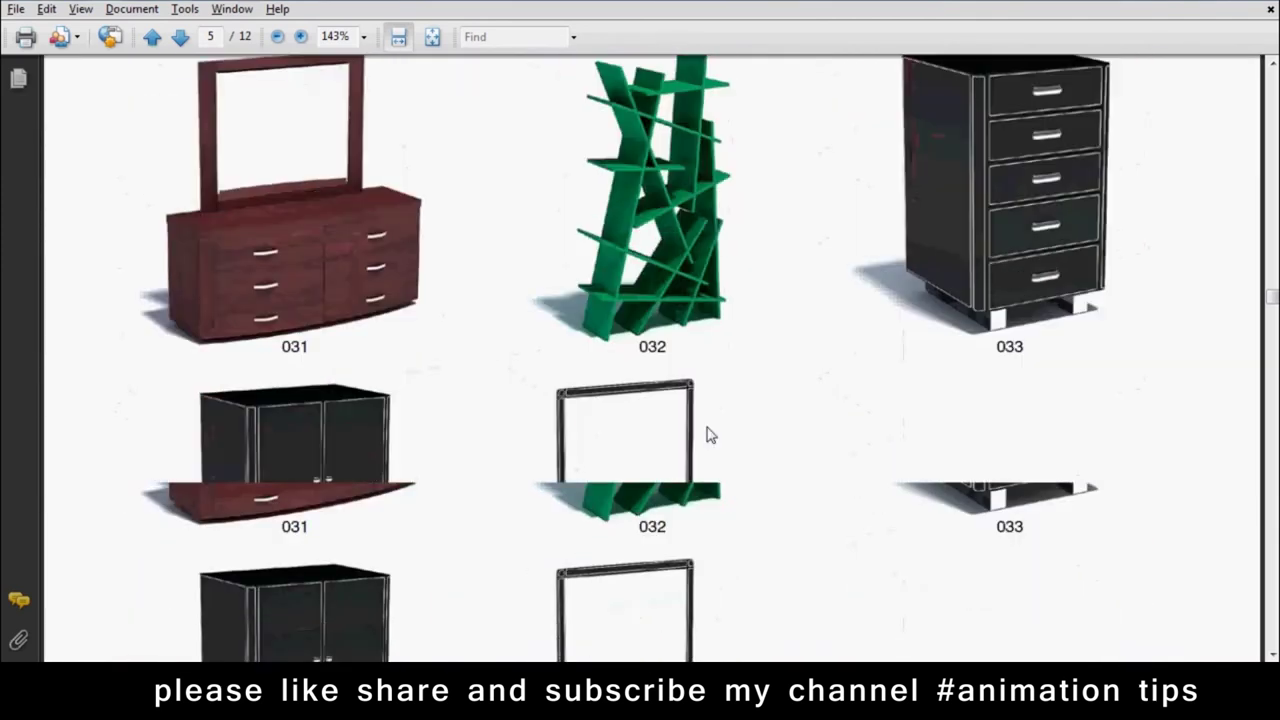
scroll(707, 435, "down", 2)
scroll(707, 432, "down", 4)
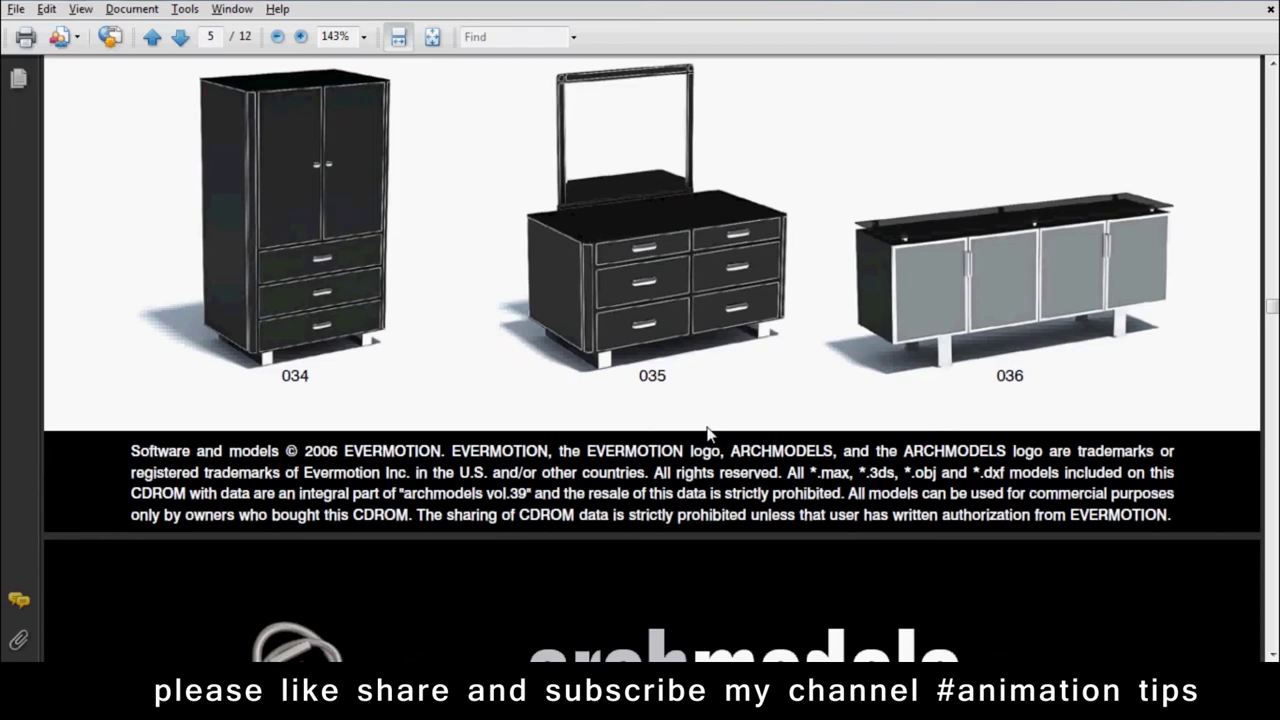
scroll(707, 432, "down", 3)
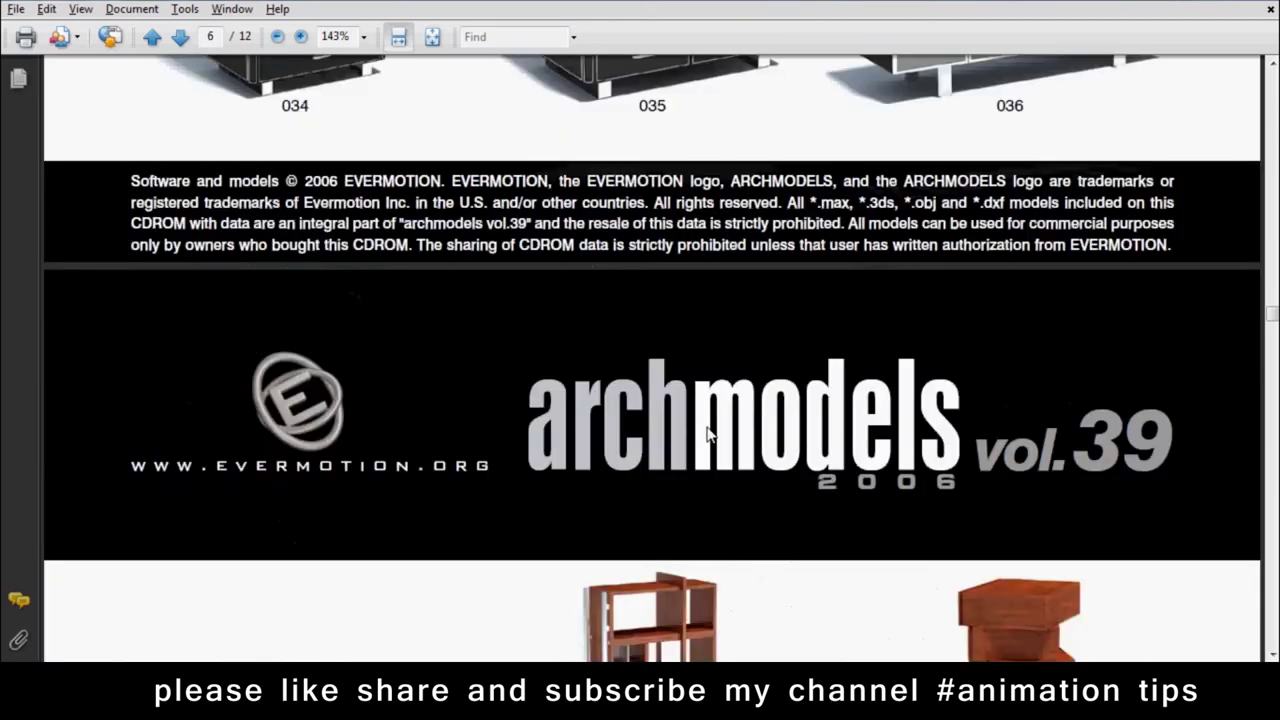
scroll(707, 433, "down", 4)
scroll(707, 434, "down", 4)
scroll(707, 435, "down", 3)
scroll(707, 435, "down", 3)
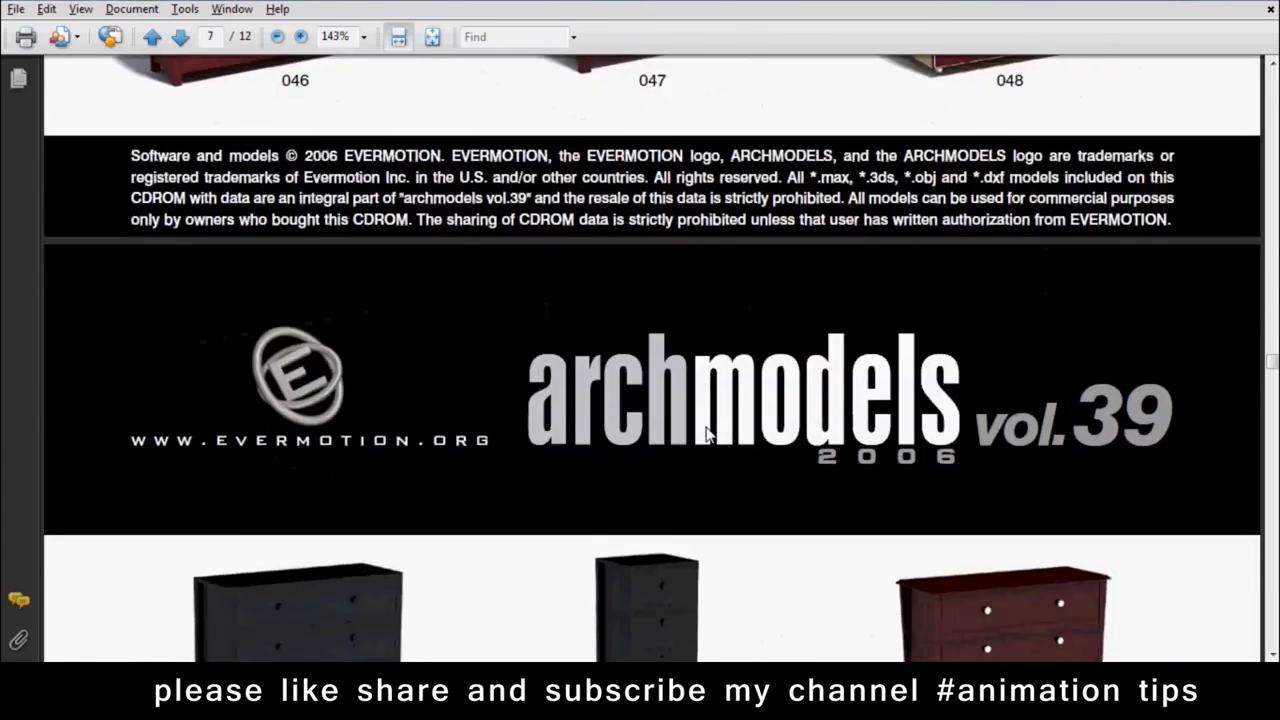
scroll(707, 435, "down", 4)
scroll(707, 435, "down", 4)
scroll(707, 435, "down", 3)
scroll(707, 435, "down", 3)
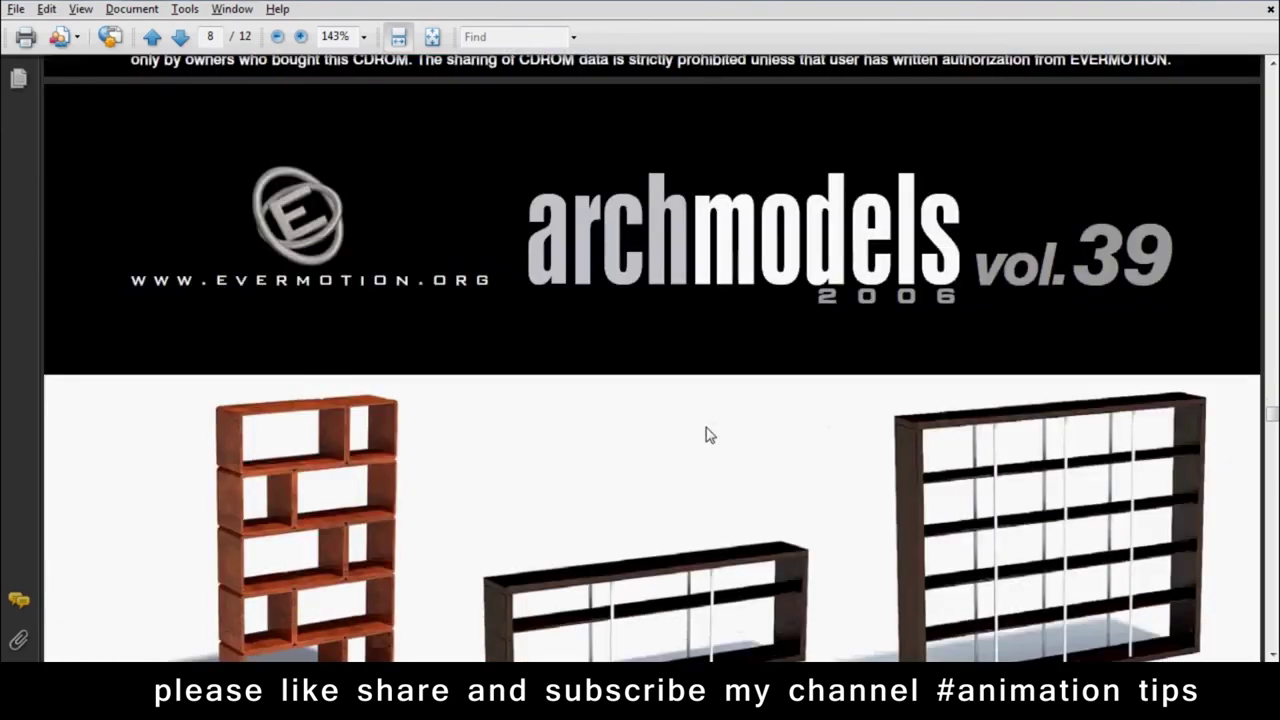
scroll(707, 435, "down", 4)
scroll(707, 435, "down", 4)
scroll(706, 433, "down", 3)
scroll(706, 433, "down", 4)
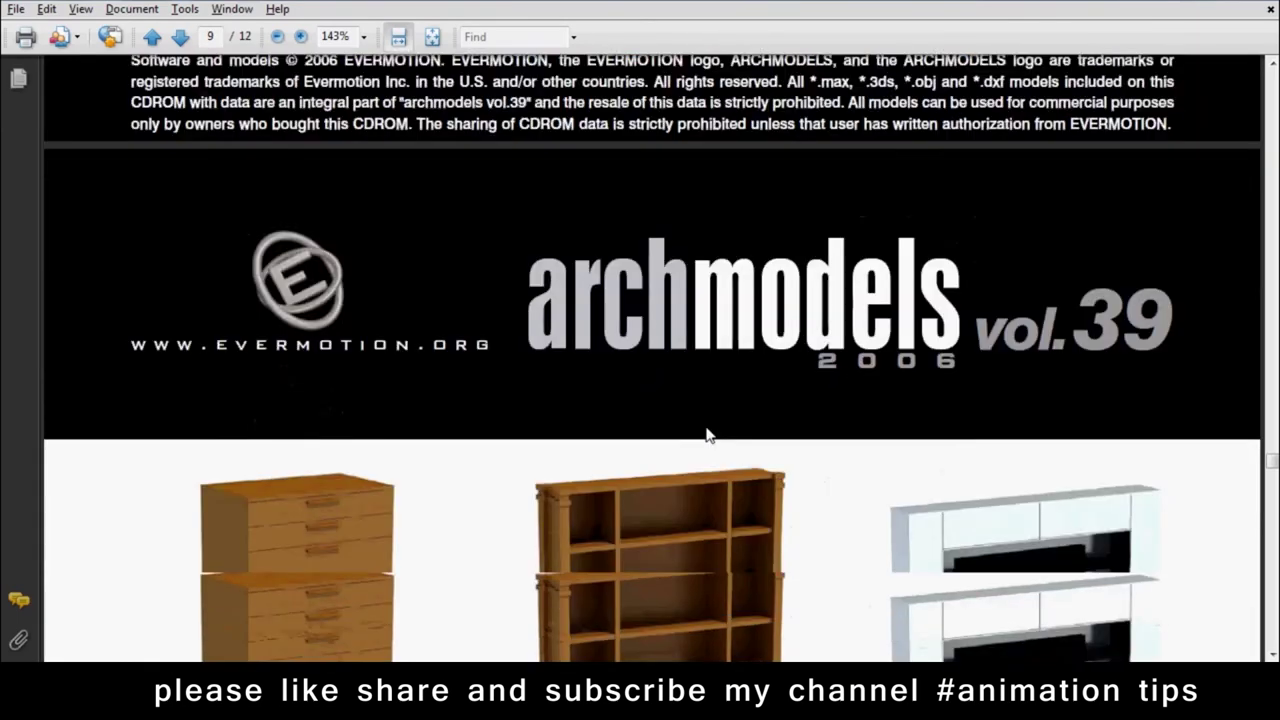
scroll(706, 433, "down", 4)
scroll(706, 433, "down", 3)
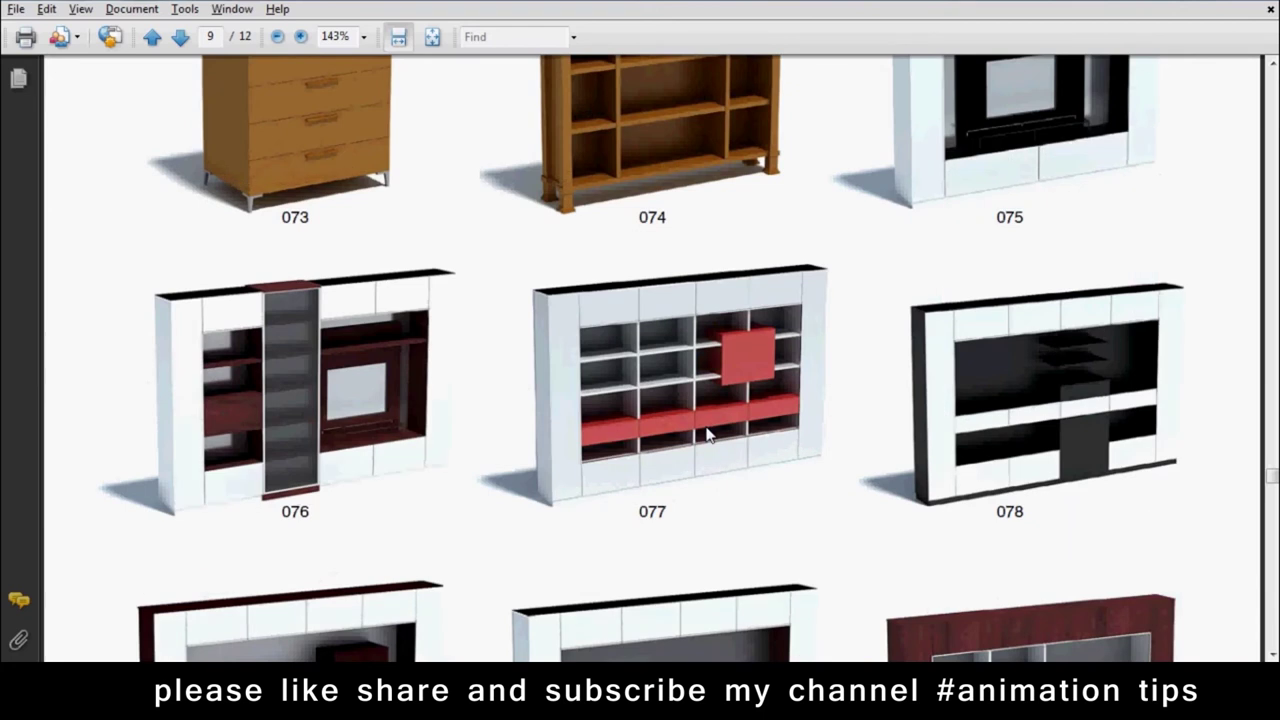
scroll(707, 435, "up", 1)
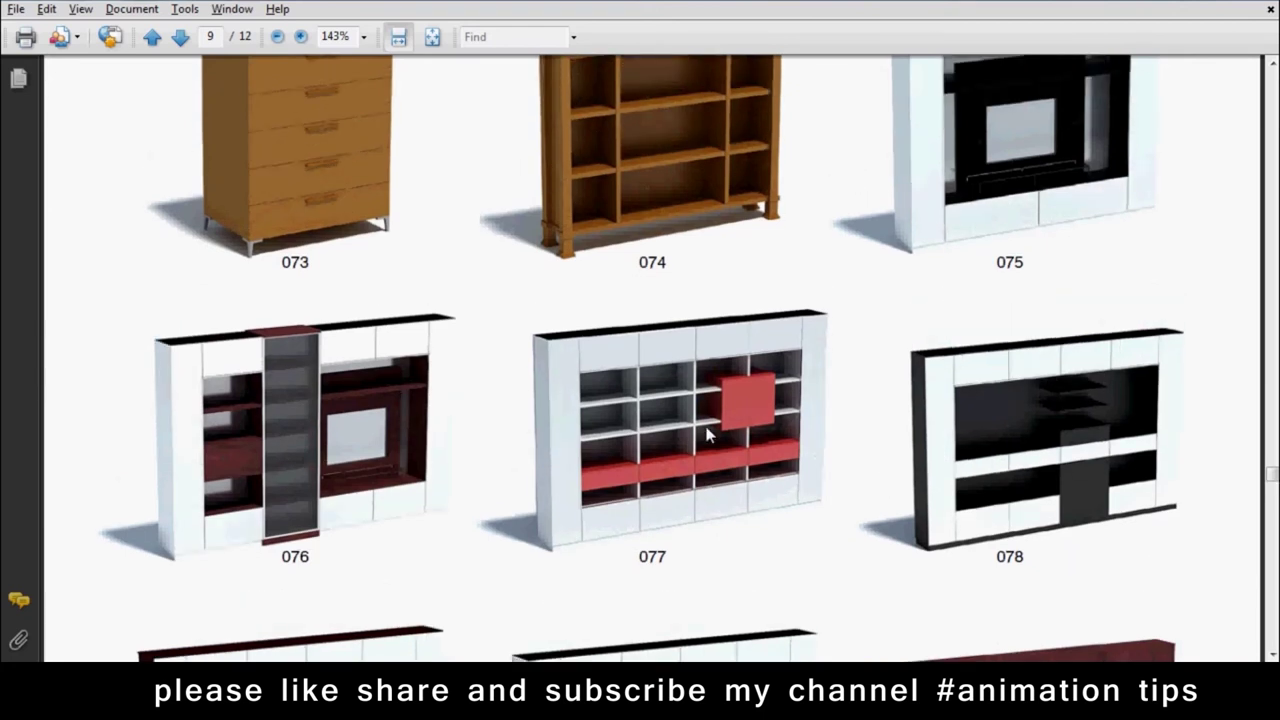
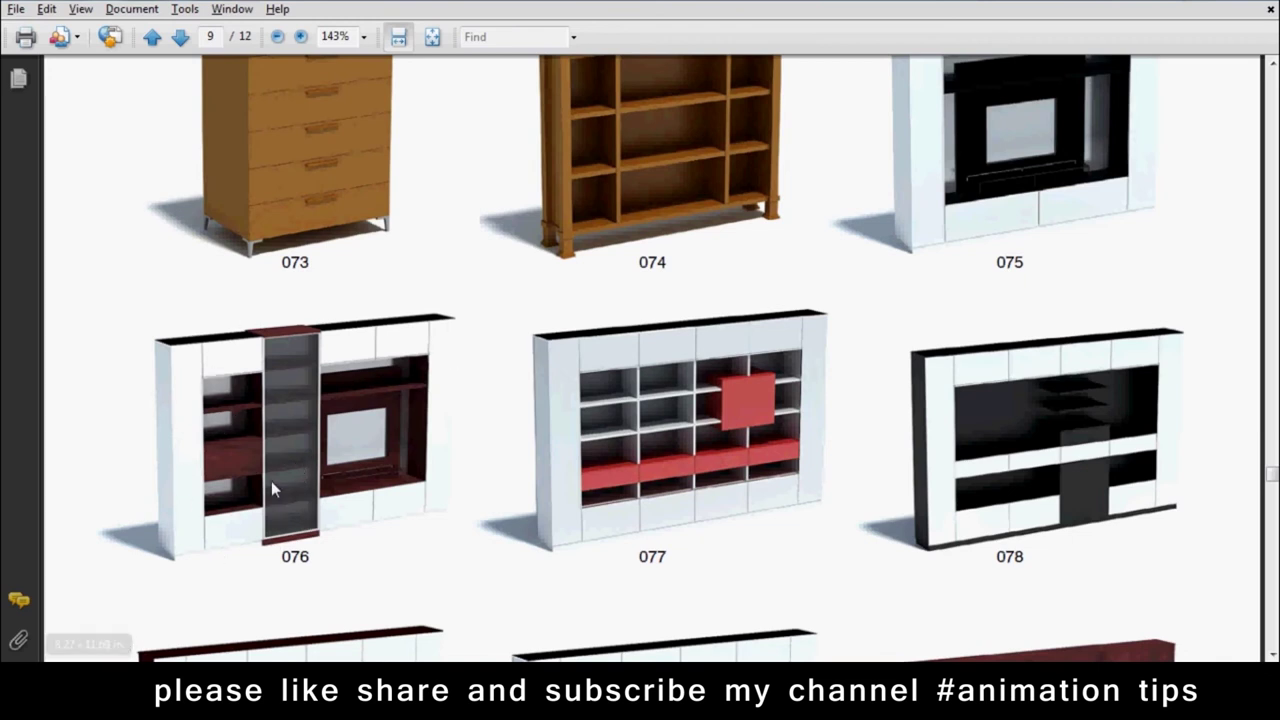
Scroll from page 9 through pages 10 and 11 to the end of page 12, ending at sideboard 115
scroll(671, 365, "down", 3)
scroll(671, 368, "down", 3)
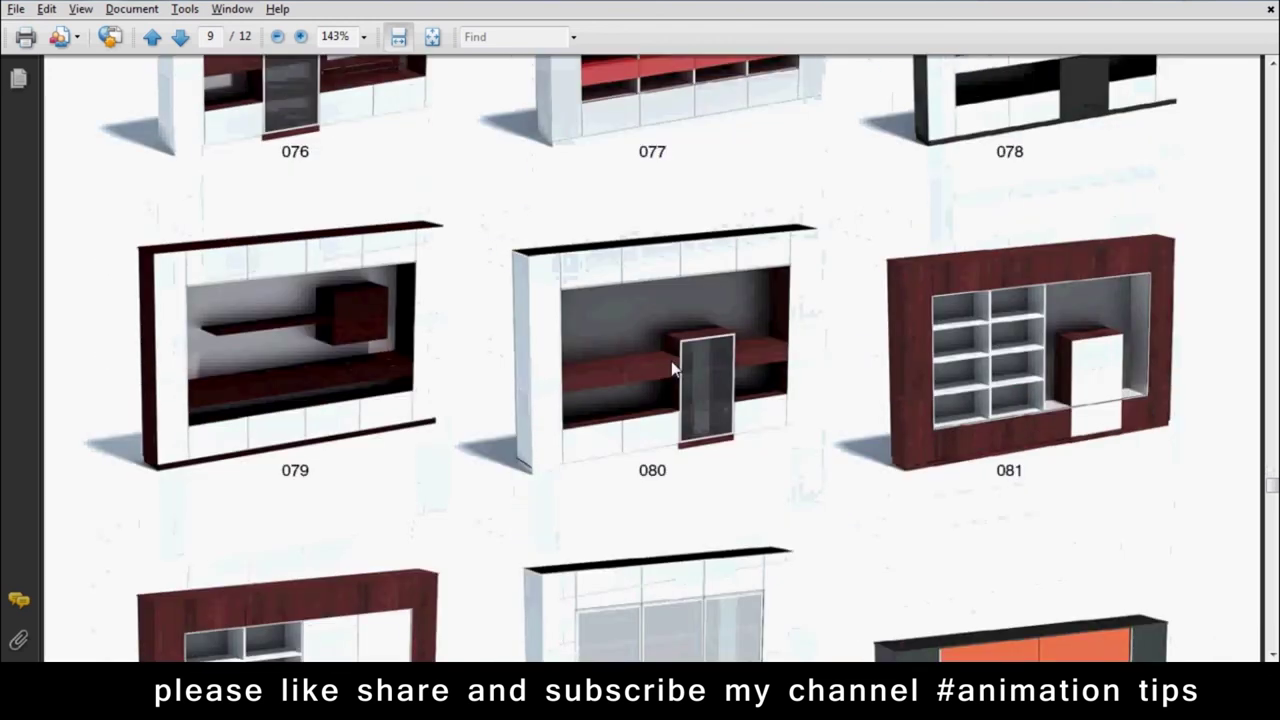
scroll(671, 368, "down", 3)
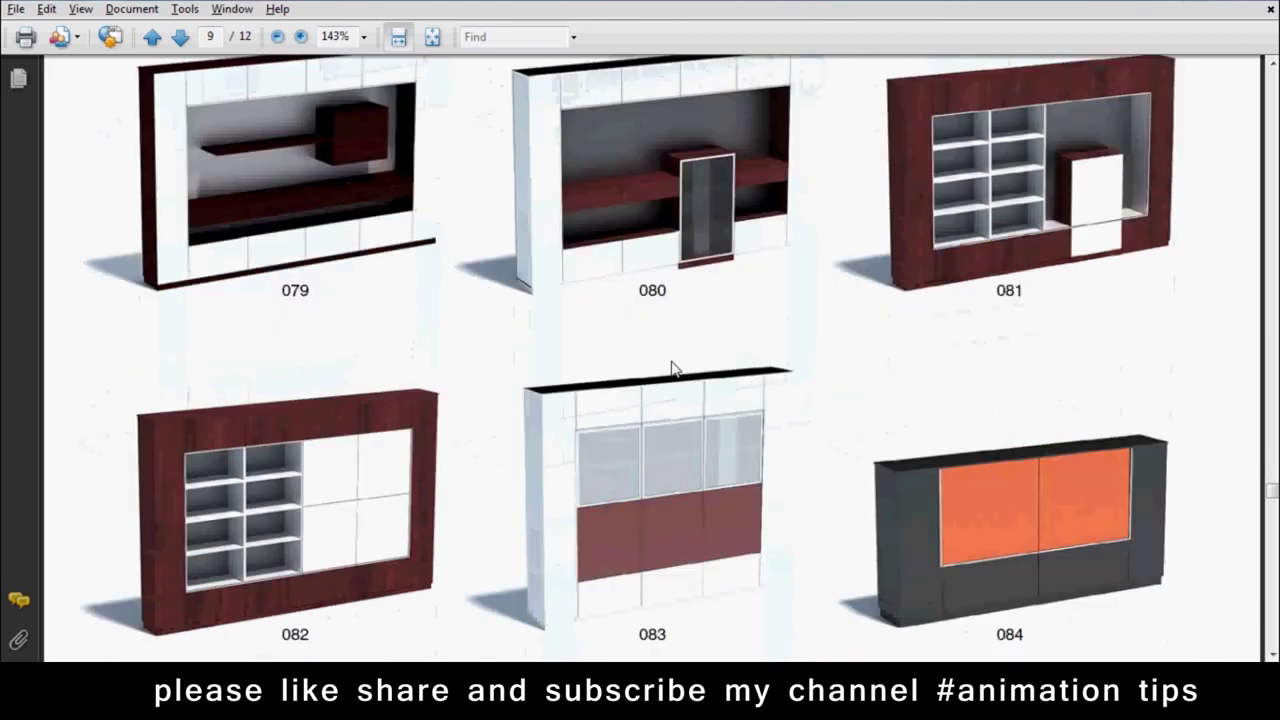
scroll(671, 368, "down", 3)
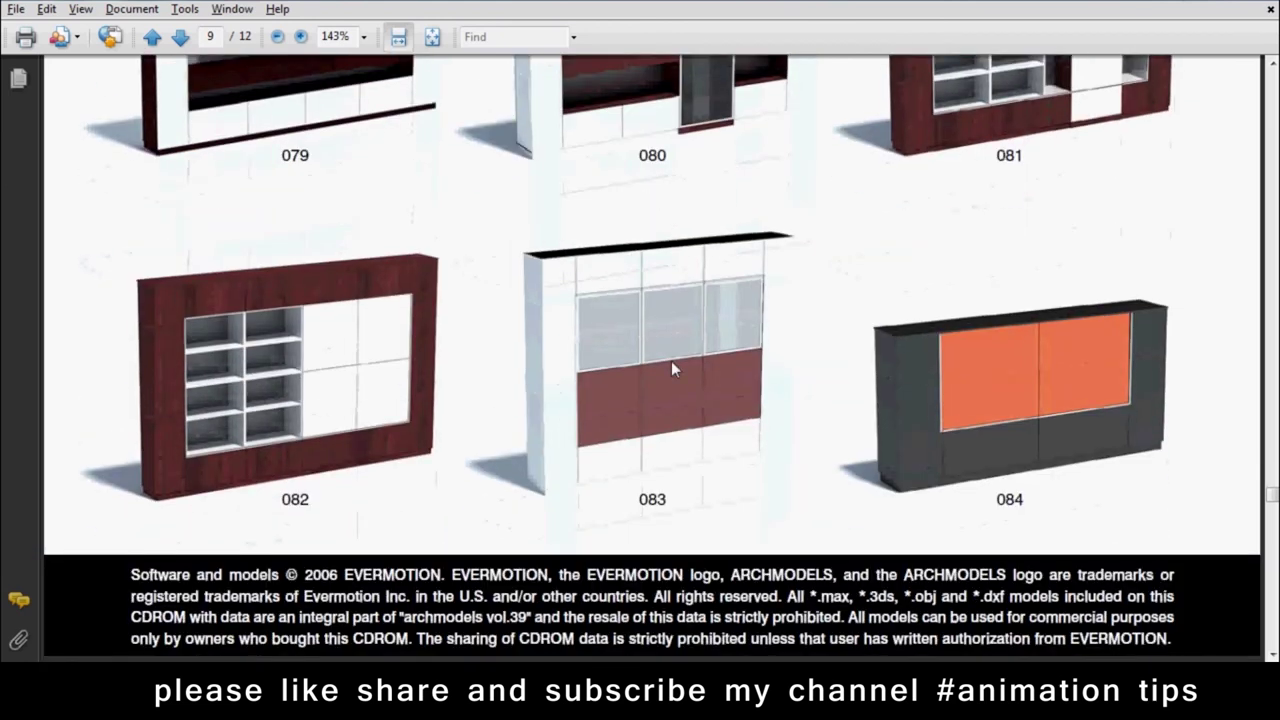
scroll(671, 368, "down", 5)
scroll(671, 368, "down", 3)
scroll(671, 368, "down", 3)
scroll(671, 368, "down", 3)
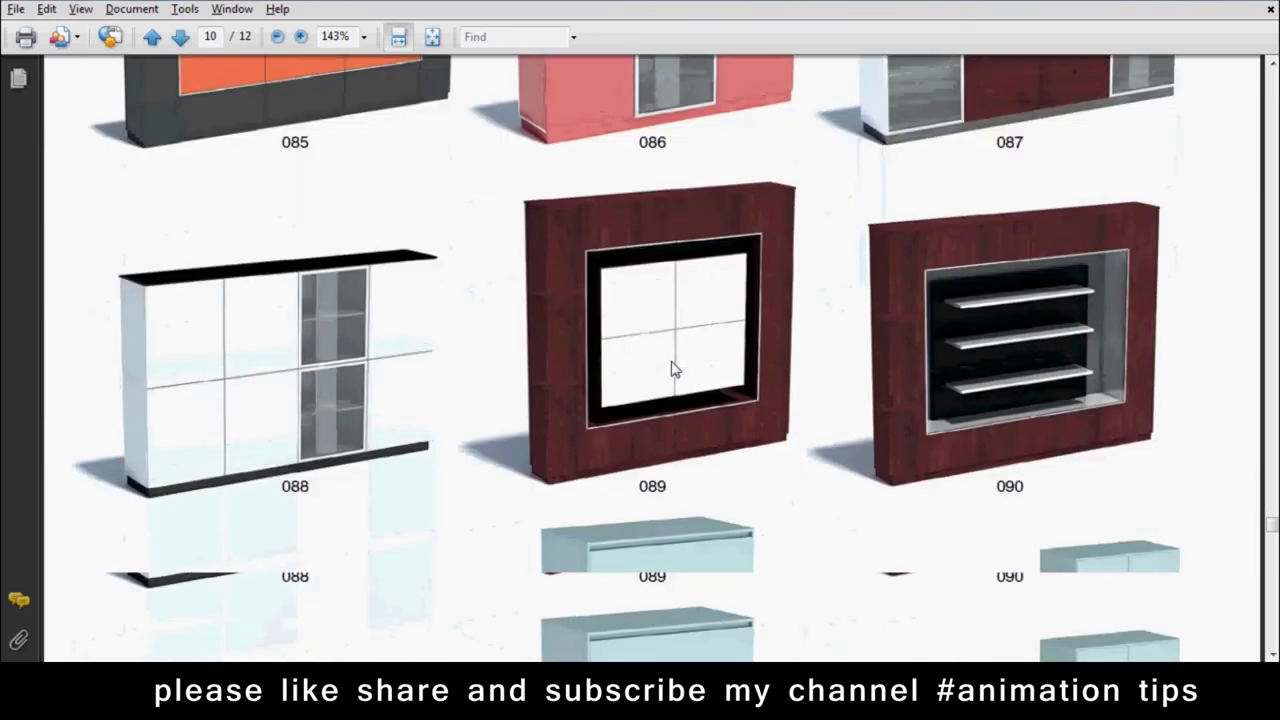
scroll(671, 368, "down", 3)
scroll(671, 368, "down", 4)
scroll(673, 368, "down", 5)
scroll(673, 368, "down", 4)
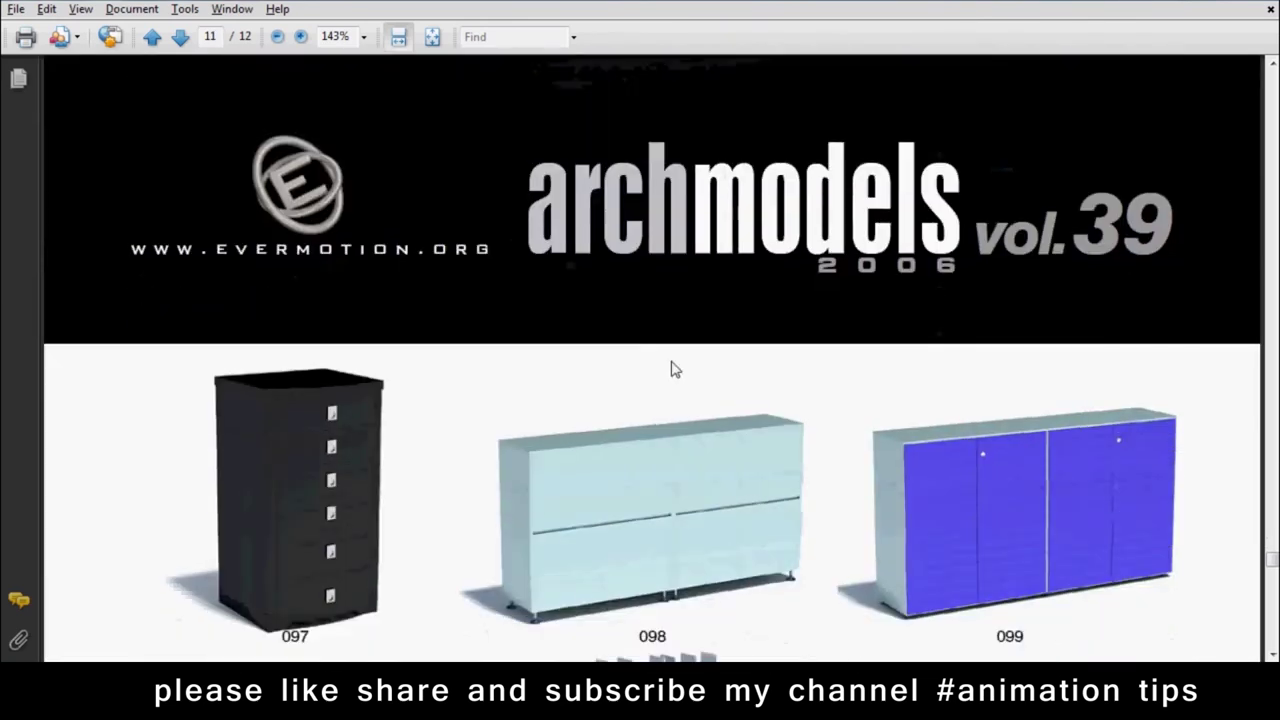
scroll(673, 368, "down", 5)
scroll(673, 368, "down", 3)
scroll(671, 368, "down", 4)
scroll(671, 368, "down", 3)
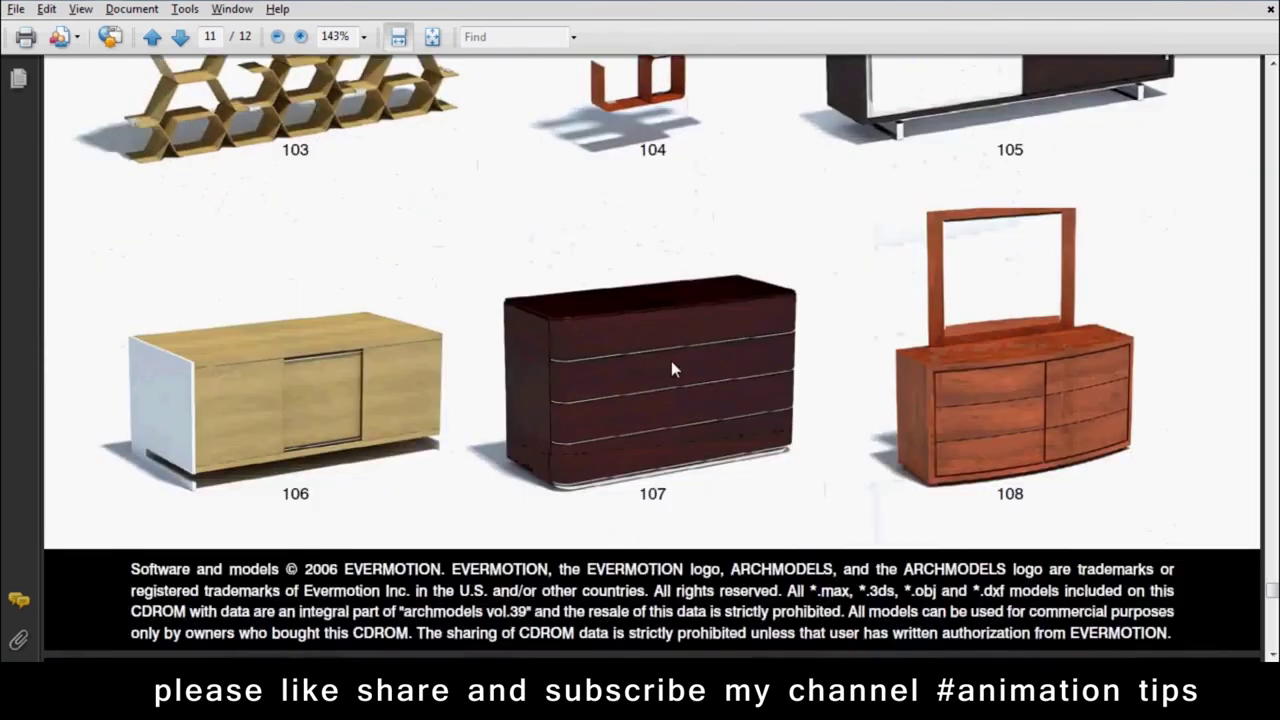
scroll(671, 368, "down", 6)
scroll(671, 368, "down", 4)
scroll(671, 368, "down", 4)
scroll(671, 368, "down", 4)
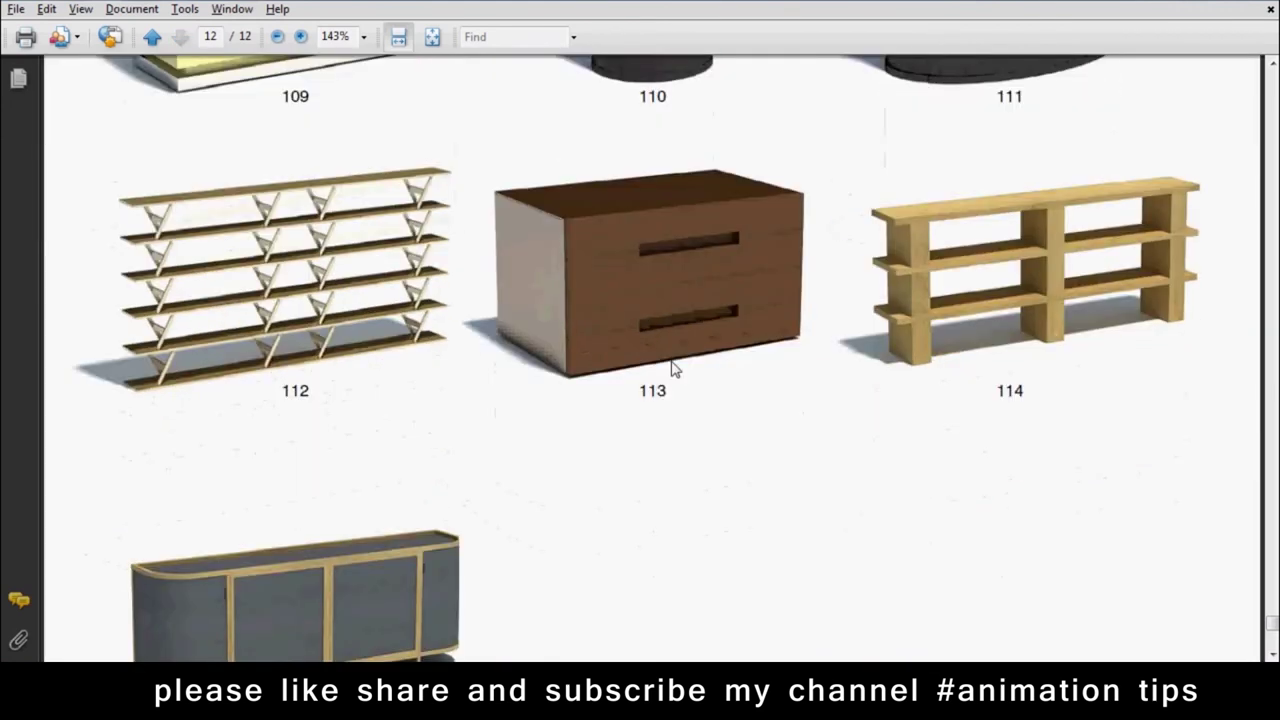
scroll(673, 368, "down", 10)
scroll(673, 368, "up", 1)
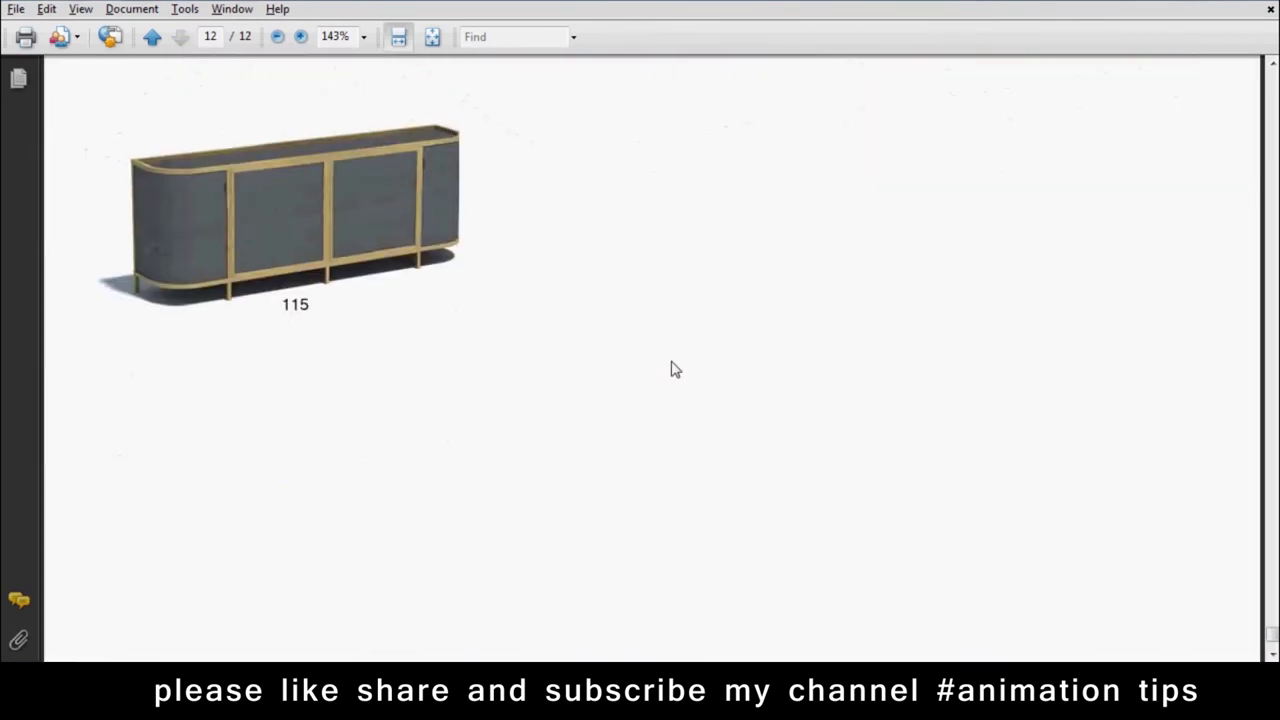
scroll(673, 368, "down", 4)
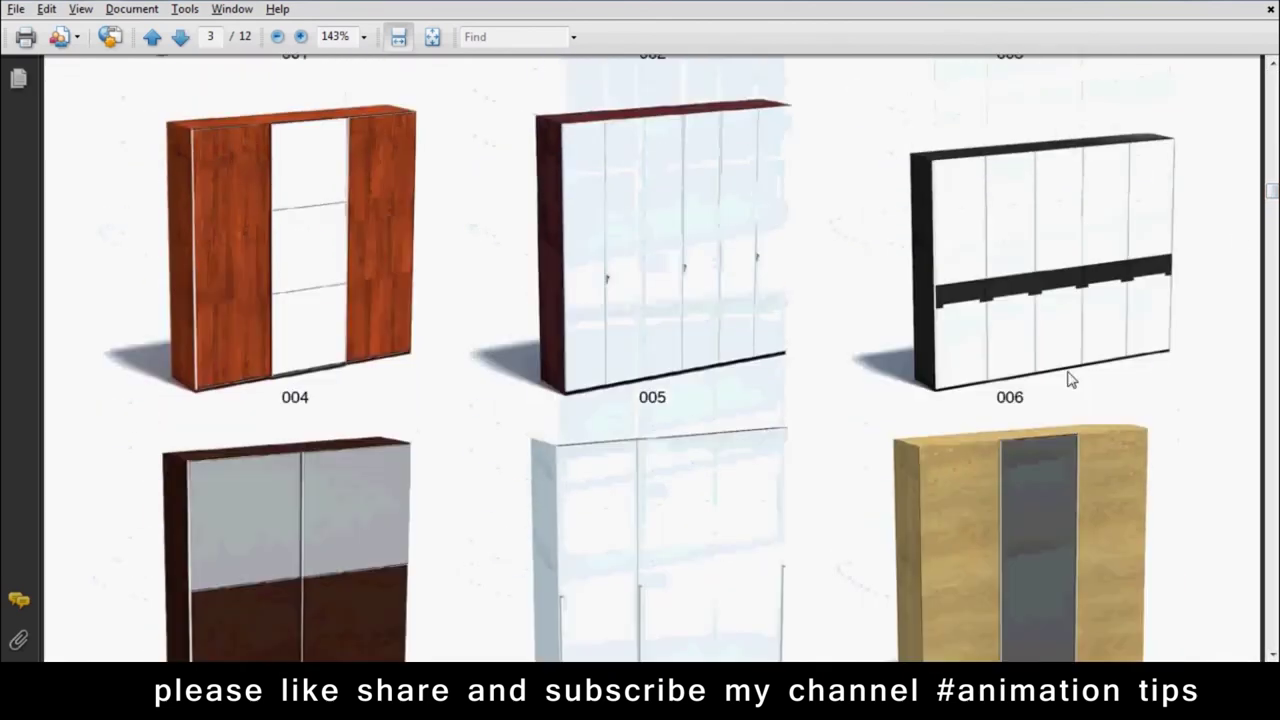
Scroll back up from page 3 to the catalog cover on page 1
scroll(1067, 378, "up", 2)
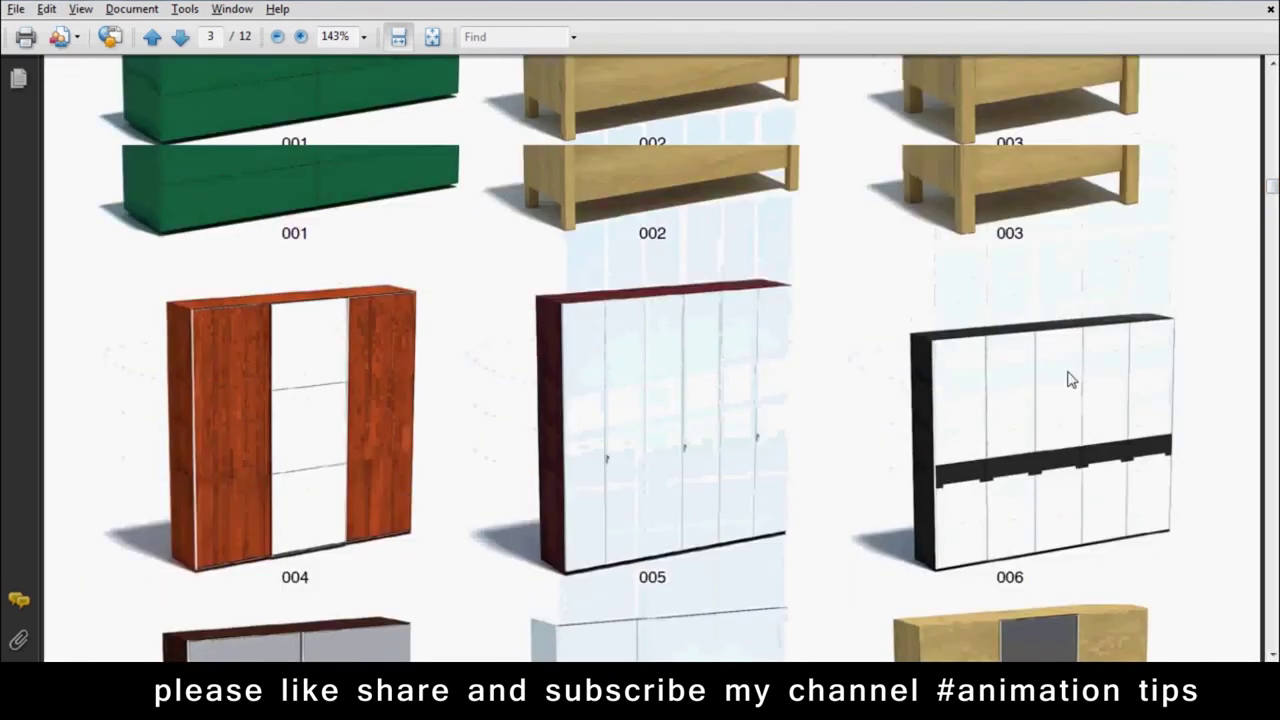
scroll(1067, 378, "up", 3)
scroll(1067, 378, "up", 5)
scroll(1067, 378, "up", 3)
scroll(1067, 378, "up", 2)
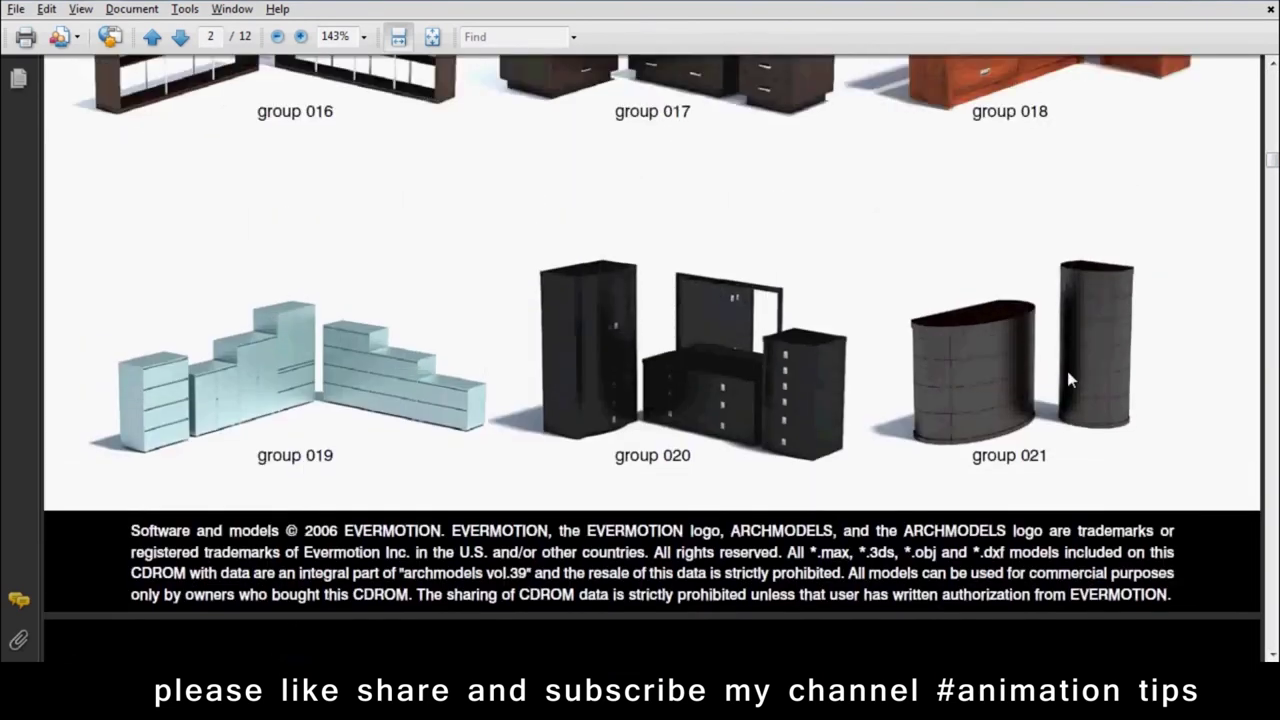
scroll(1067, 378, "up", 4)
scroll(1070, 378, "up", 2)
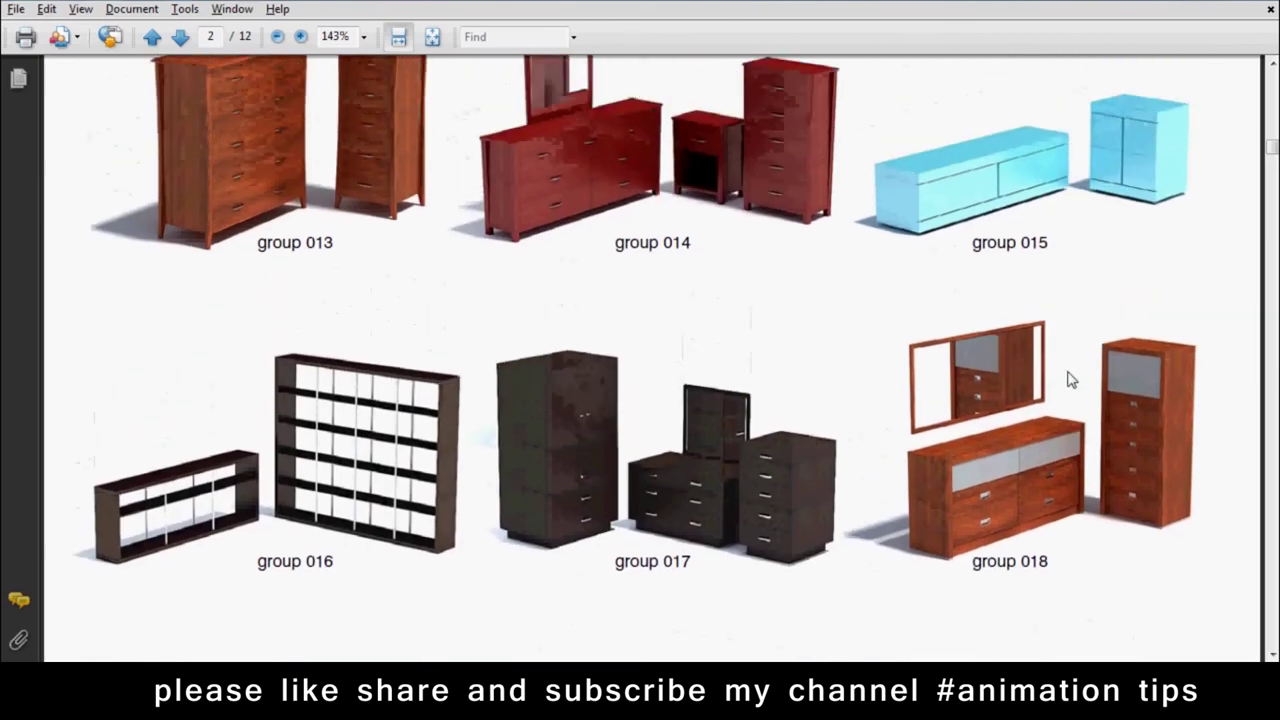
scroll(1070, 378, "up", 5)
scroll(1070, 378, "up", 4)
scroll(1067, 378, "up", 5)
scroll(1067, 378, "up", 5)
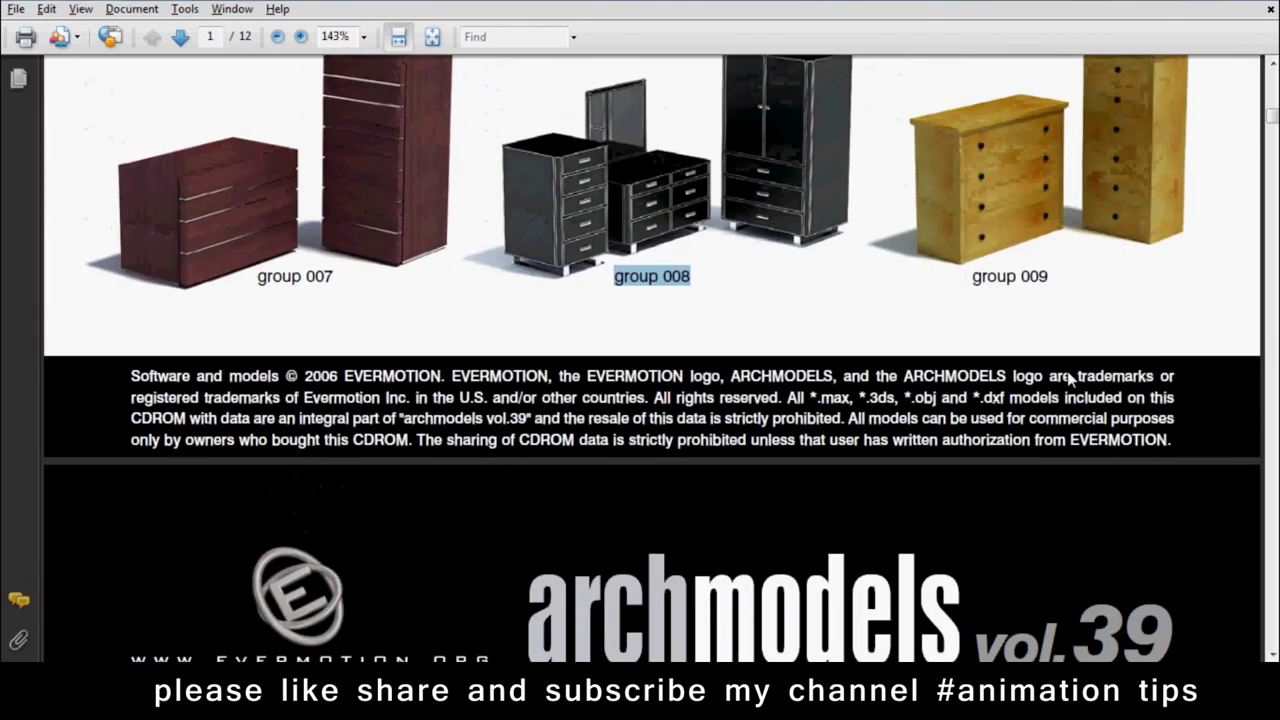
scroll(1067, 378, "up", 3)
scroll(1067, 378, "up", 4)
scroll(1067, 378, "up", 2)
scroll(1067, 378, "up", 5)
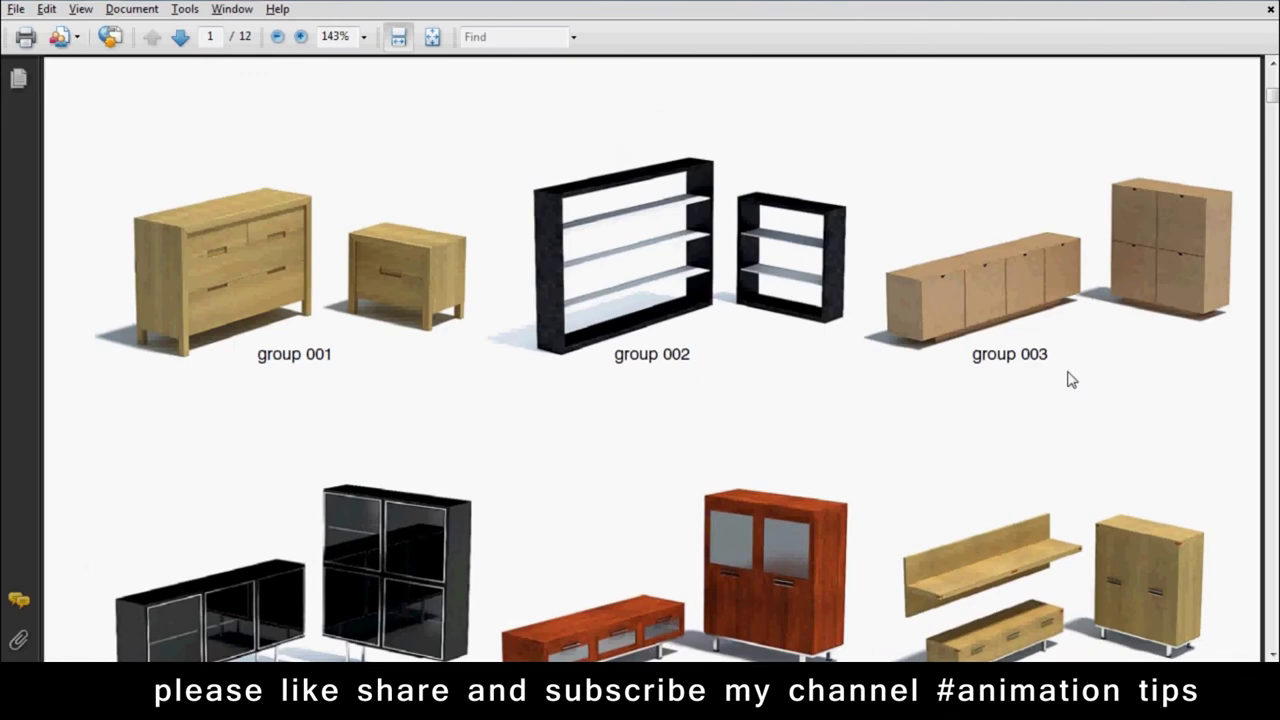
scroll(1067, 378, "up", 1)
scroll(1067, 378, "up", 5)
scroll(1067, 378, "up", 8)
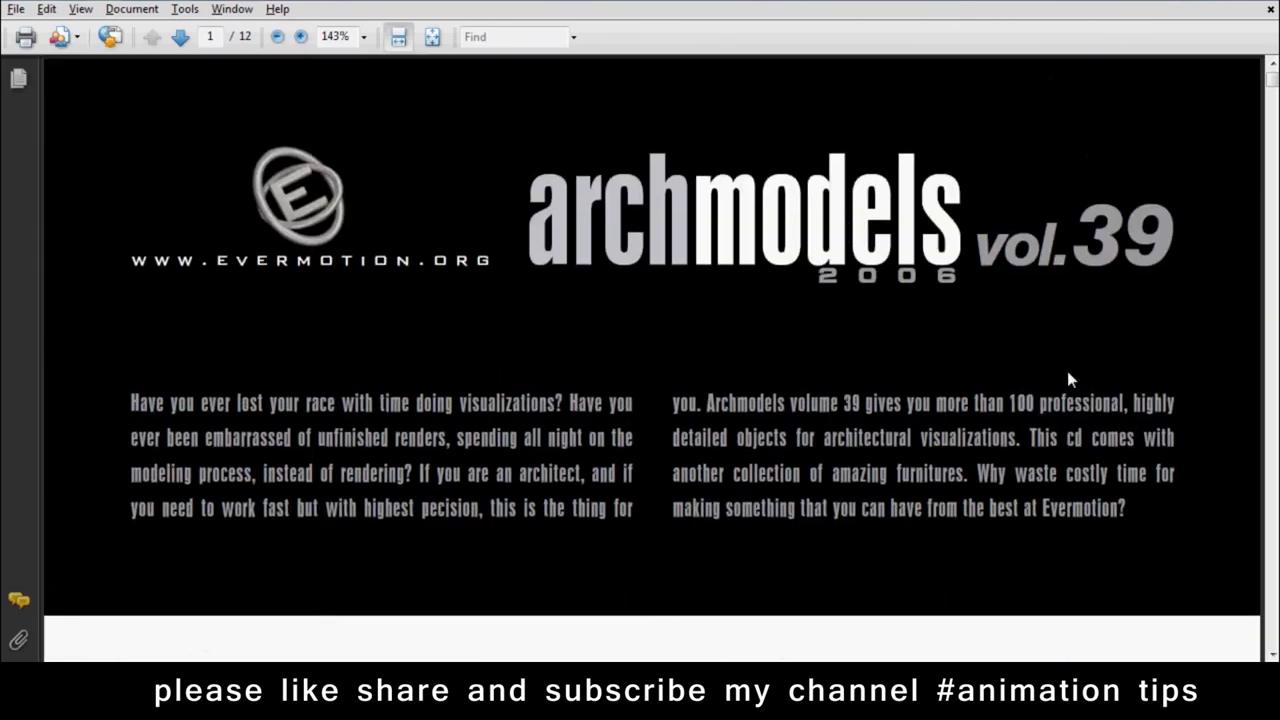
Scroll down slightly on page 1 to show furniture groups 004 through 009
scroll(1068, 377, "down", 4)
scroll(1068, 377, "down", 3)
scroll(1067, 370, "down", 8)
scroll(1067, 360, "down", 4)
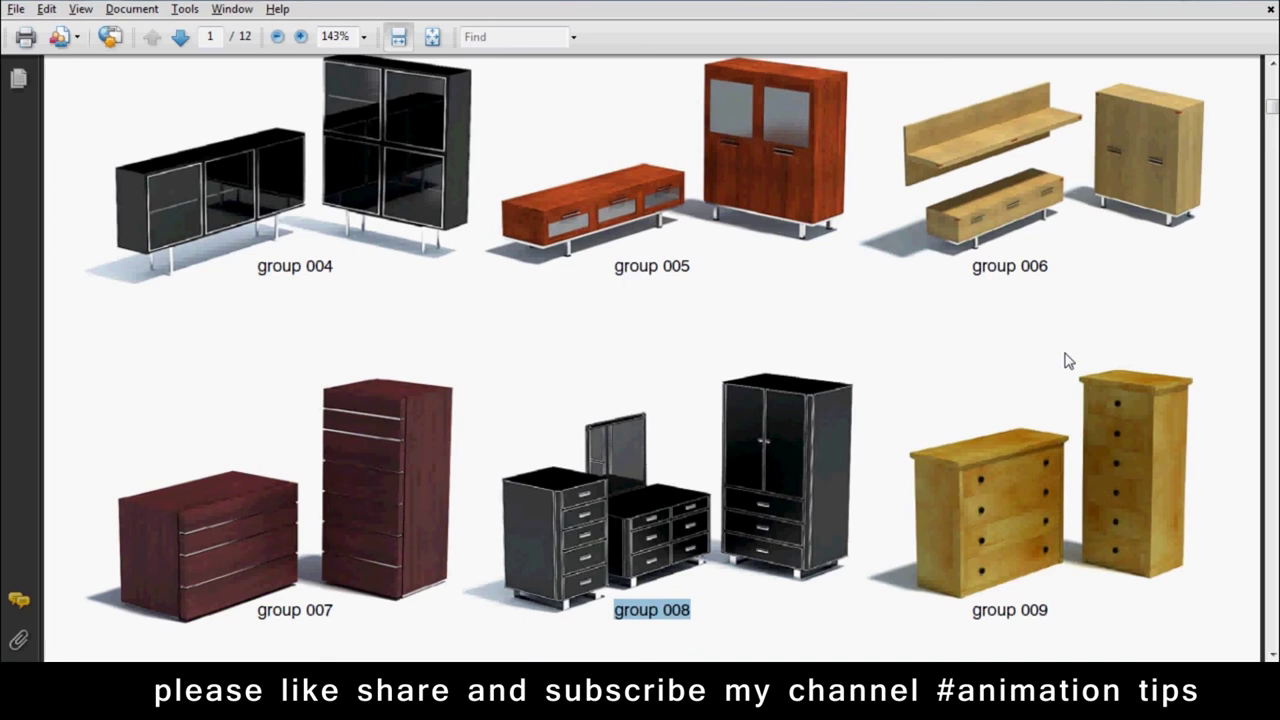
Scroll from page 1 through pages 2–9 to page 10, stopping at cabinets and shelves 088–093
scroll(1274, 578, "down", 3)
scroll(1274, 578, "down", 4)
scroll(1274, 578, "down", 4)
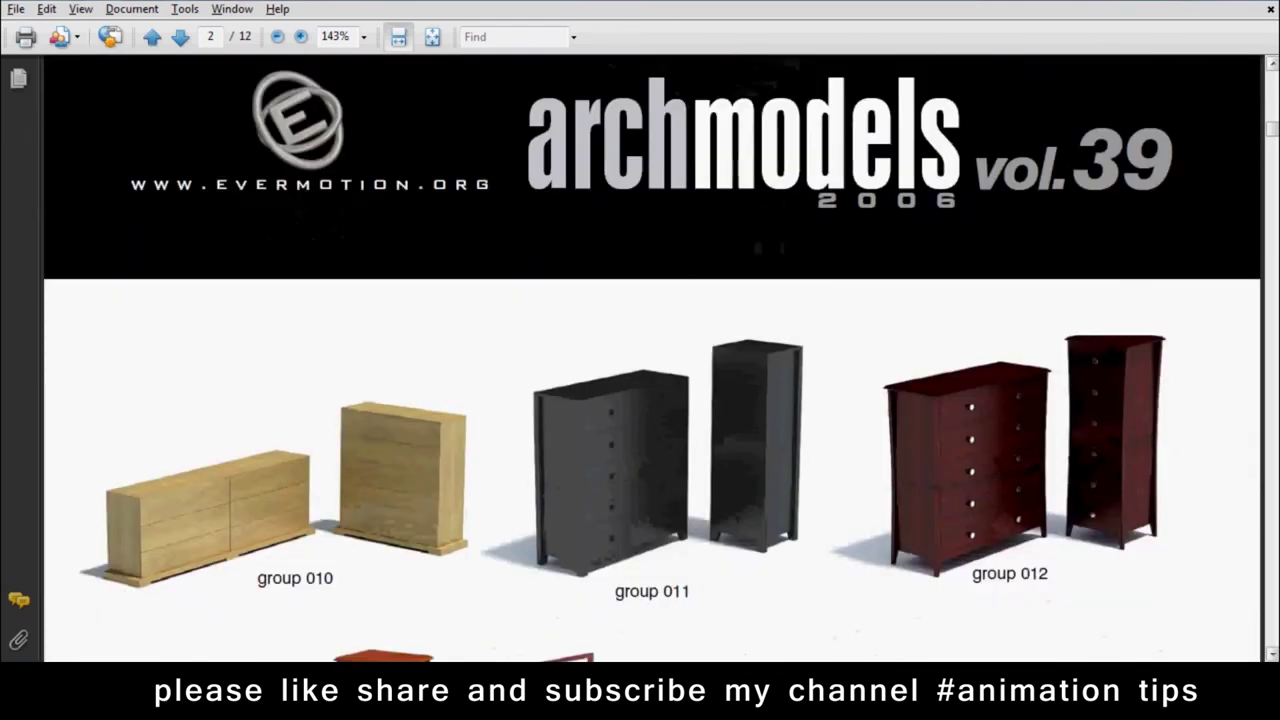
scroll(1274, 578, "down", 4)
scroll(1274, 578, "down", 4)
scroll(1274, 578, "down", 4)
scroll(1274, 578, "down", 4)
scroll(1270, 545, "down", 3)
scroll(1270, 545, "down", 4)
scroll(1265, 500, "down", 4)
scroll(1258, 440, "down", 3)
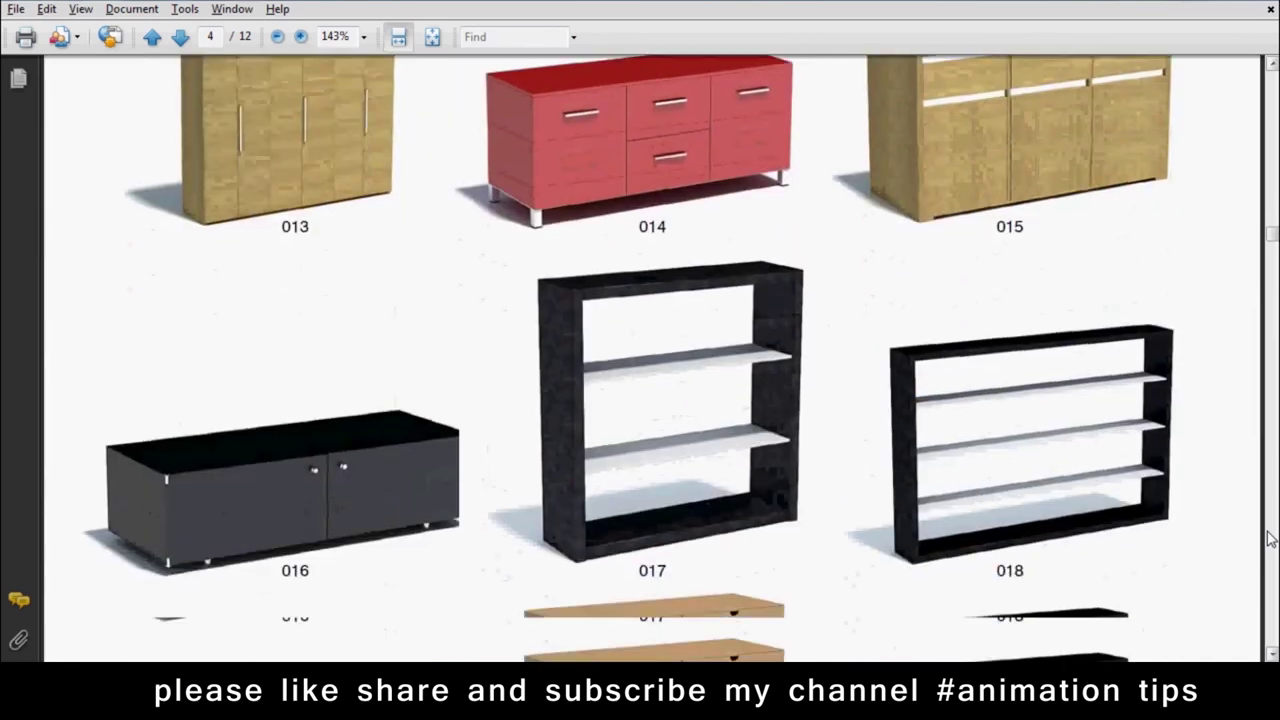
scroll(1252, 388, "down", 2)
scroll(1195, 440, "down", 3)
scroll(1195, 440, "down", 4)
scroll(1182, 455, "down", 4)
scroll(1182, 457, "down", 3)
scroll(1182, 457, "down", 4)
scroll(1182, 457, "down", 3)
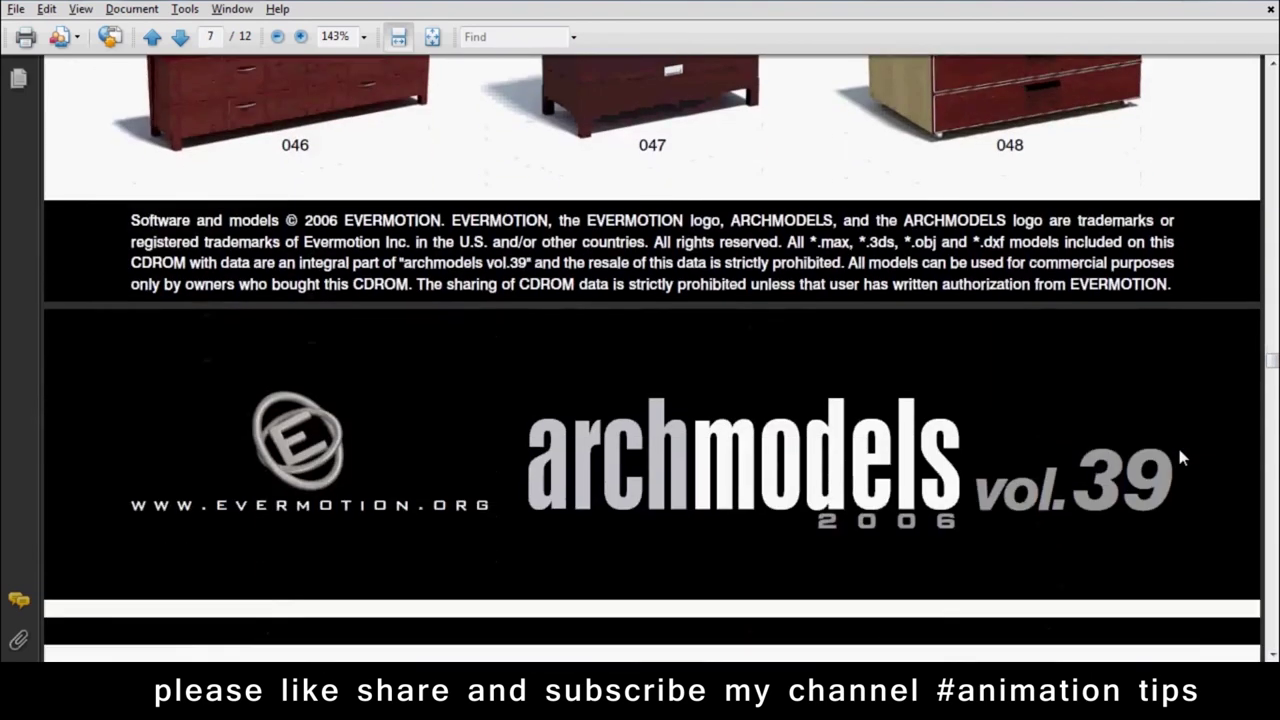
scroll(1182, 457, "down", 4)
scroll(1182, 457, "down", 3)
scroll(1182, 457, "down", 4)
scroll(1177, 444, "down", 3)
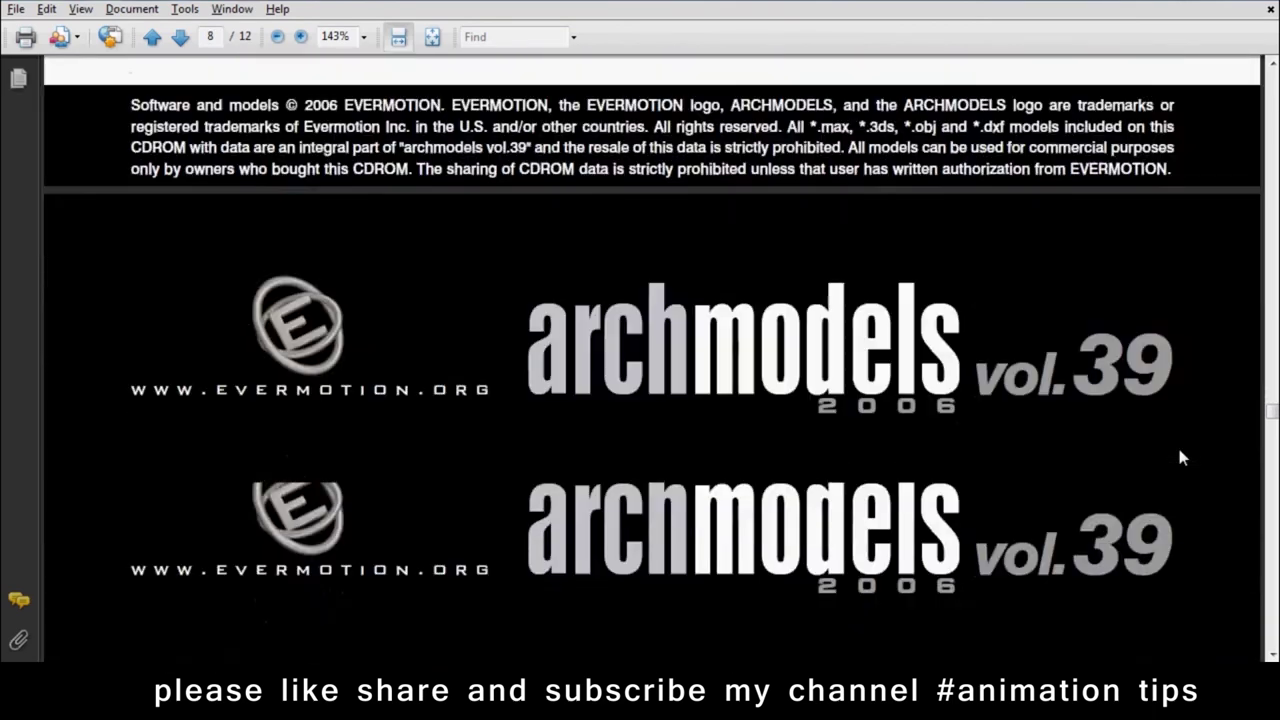
scroll(1177, 444, "down", 3)
scroll(1170, 455, "down", 3)
scroll(1160, 463, "down", 4)
scroll(1157, 463, "down", 3)
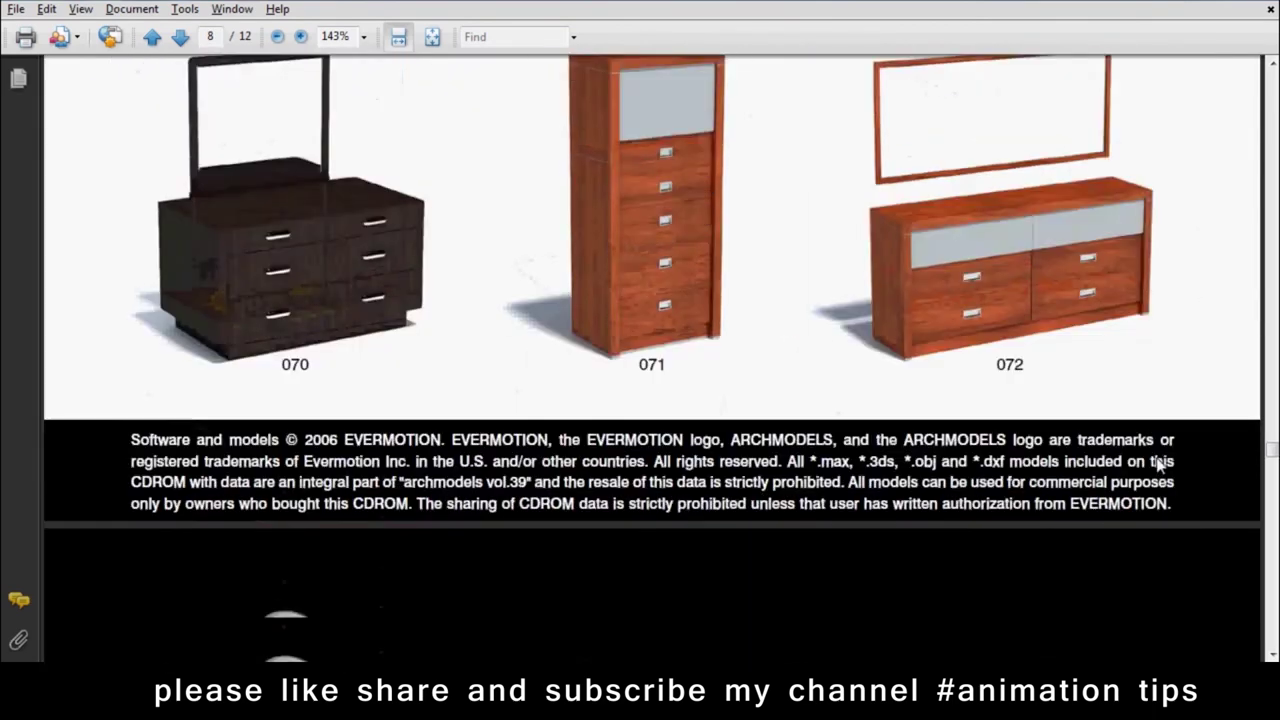
scroll(1157, 463, "down", 4)
scroll(1157, 463, "down", 3)
scroll(1158, 462, "down", 1)
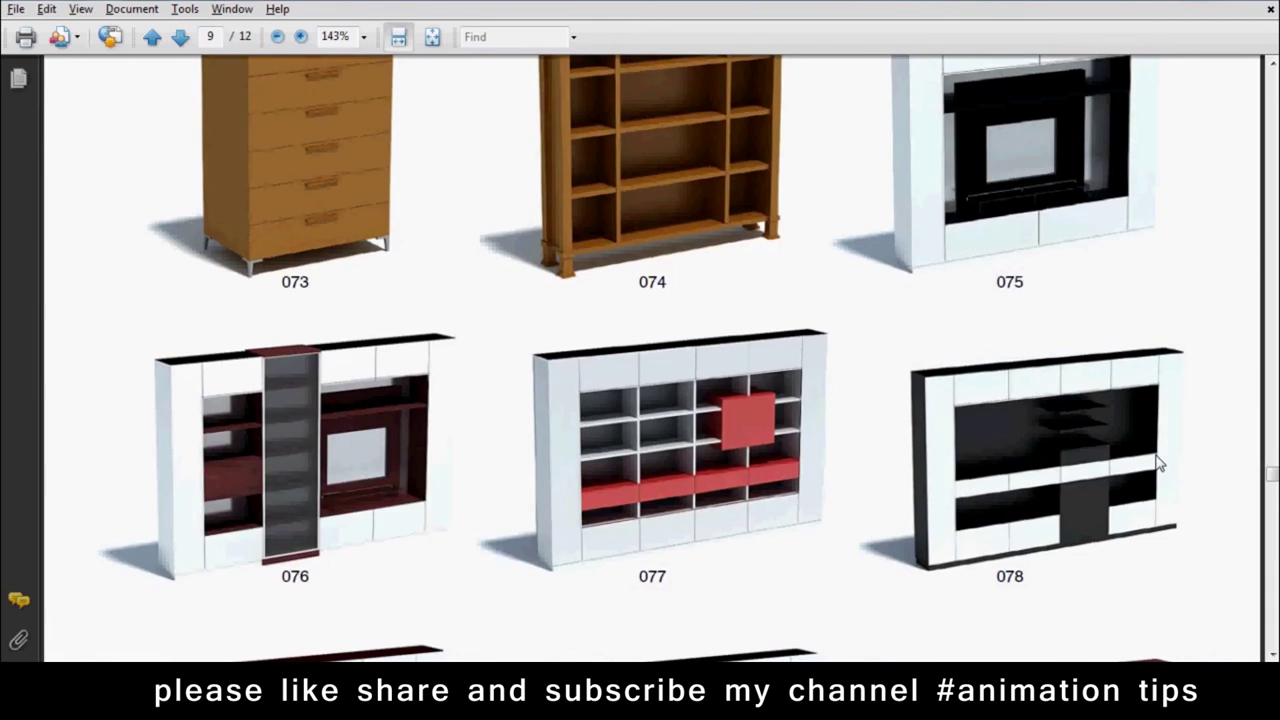
scroll(1157, 463, "down", 3)
scroll(1155, 462, "down", 5)
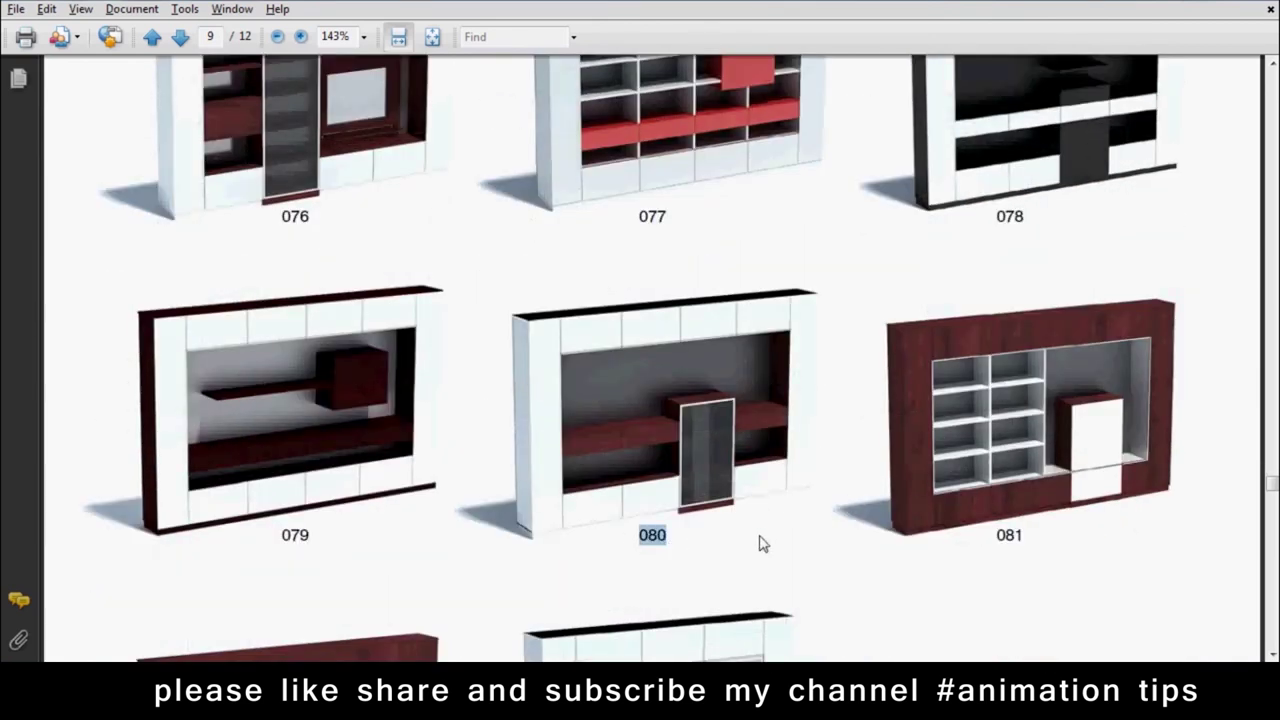
scroll(897, 537, "down", 3)
scroll(899, 541, "down", 4)
scroll(900, 540, "down", 5)
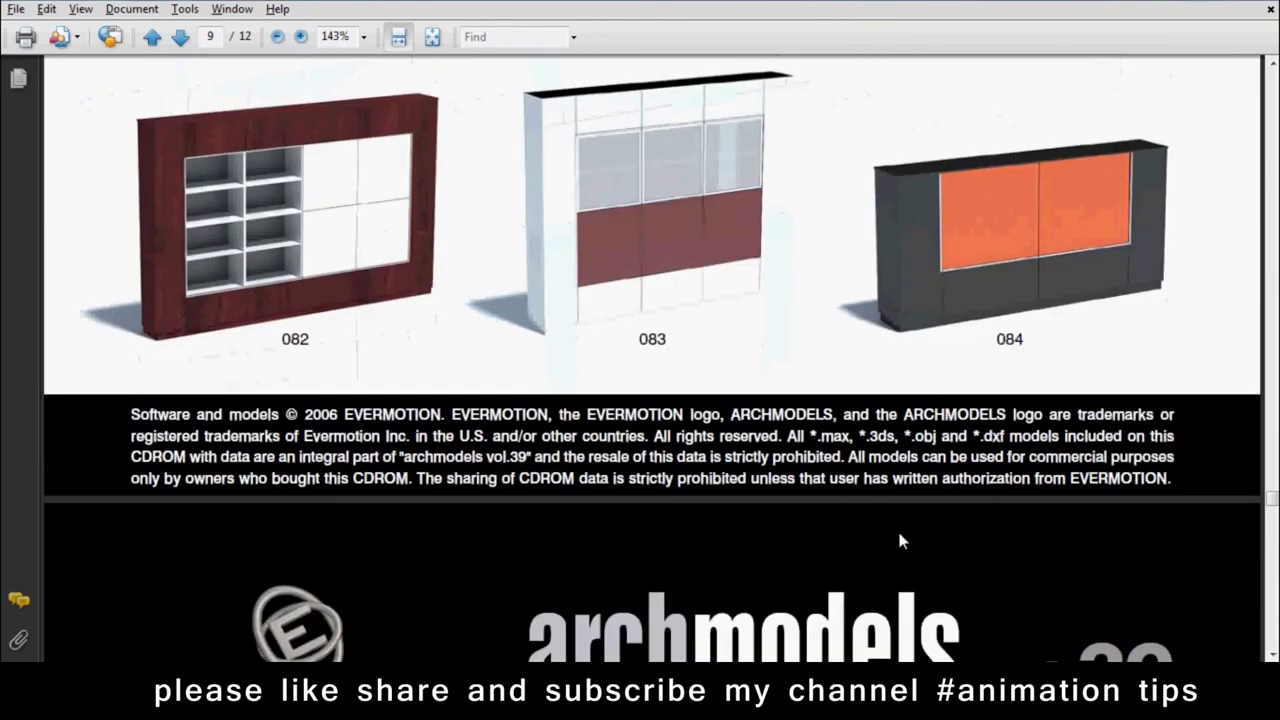
scroll(897, 527, "down", 11)
scroll(899, 532, "down", 4)
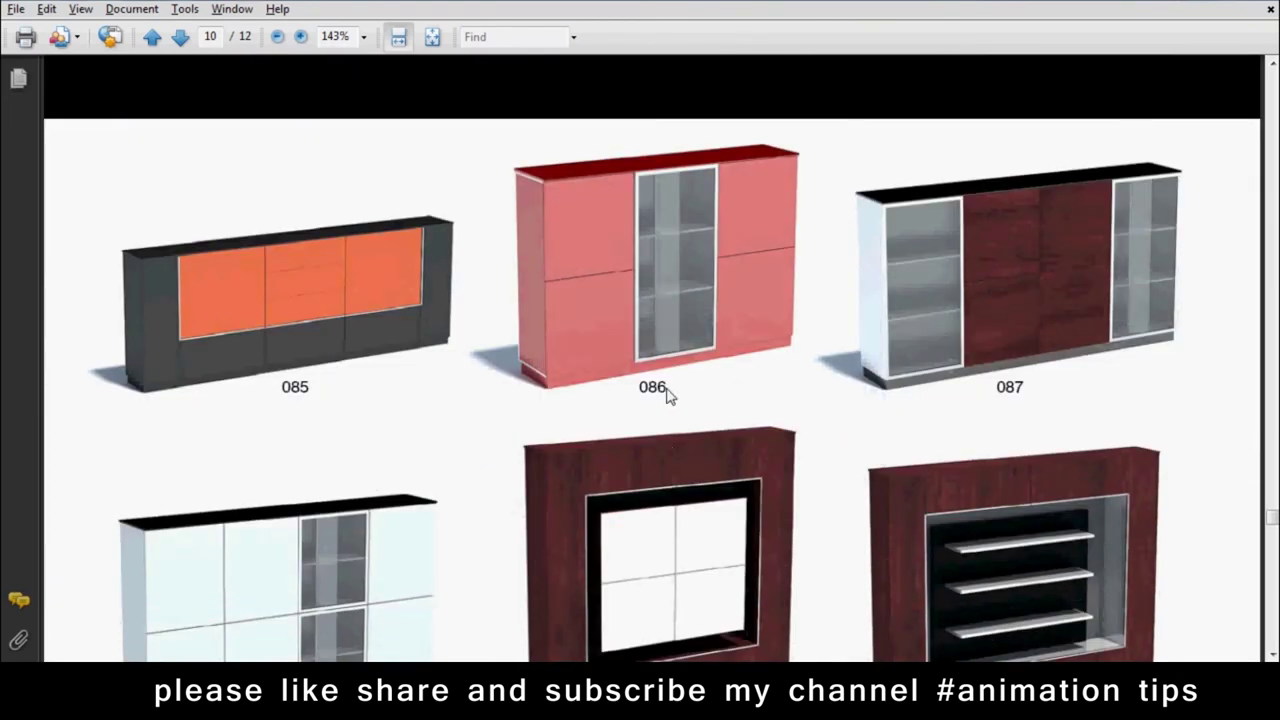
scroll(808, 479, "down", 4)
scroll(808, 479, "down", 2)
scroll(808, 478, "down", 3)
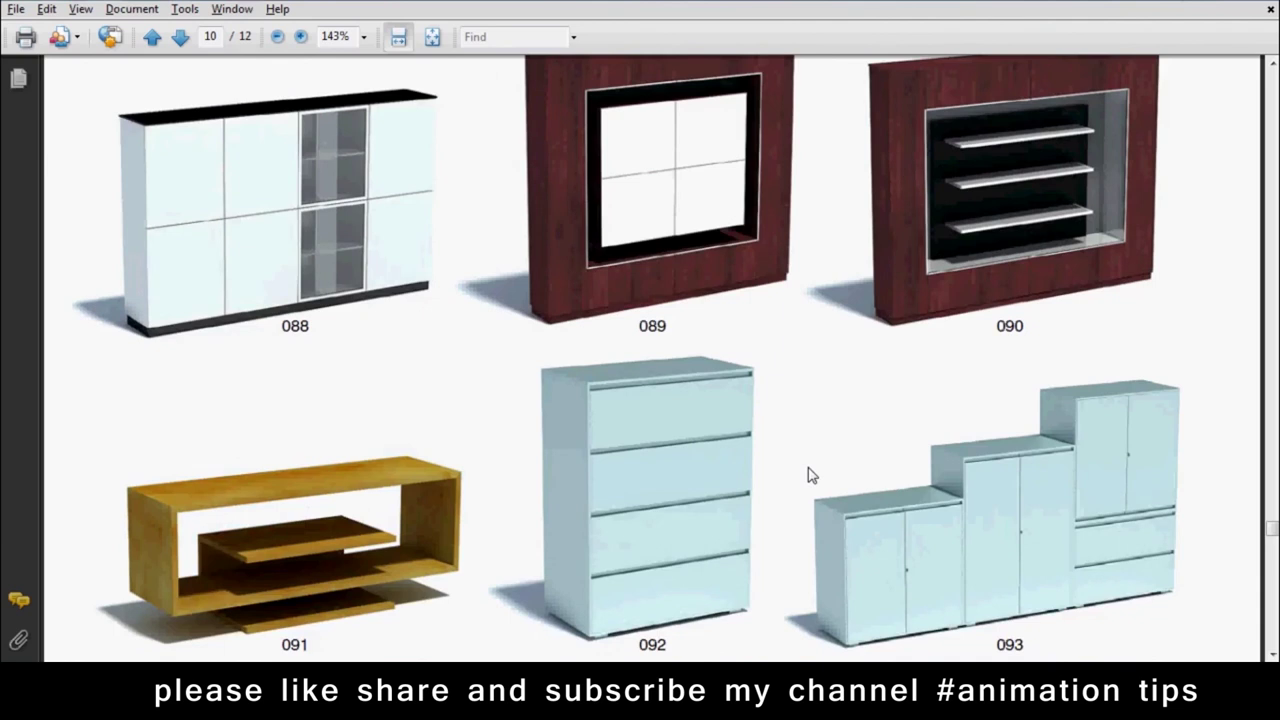
scroll(809, 476, "down", 3)
scroll(809, 474, "down", 3)
scroll(809, 474, "up", 6)
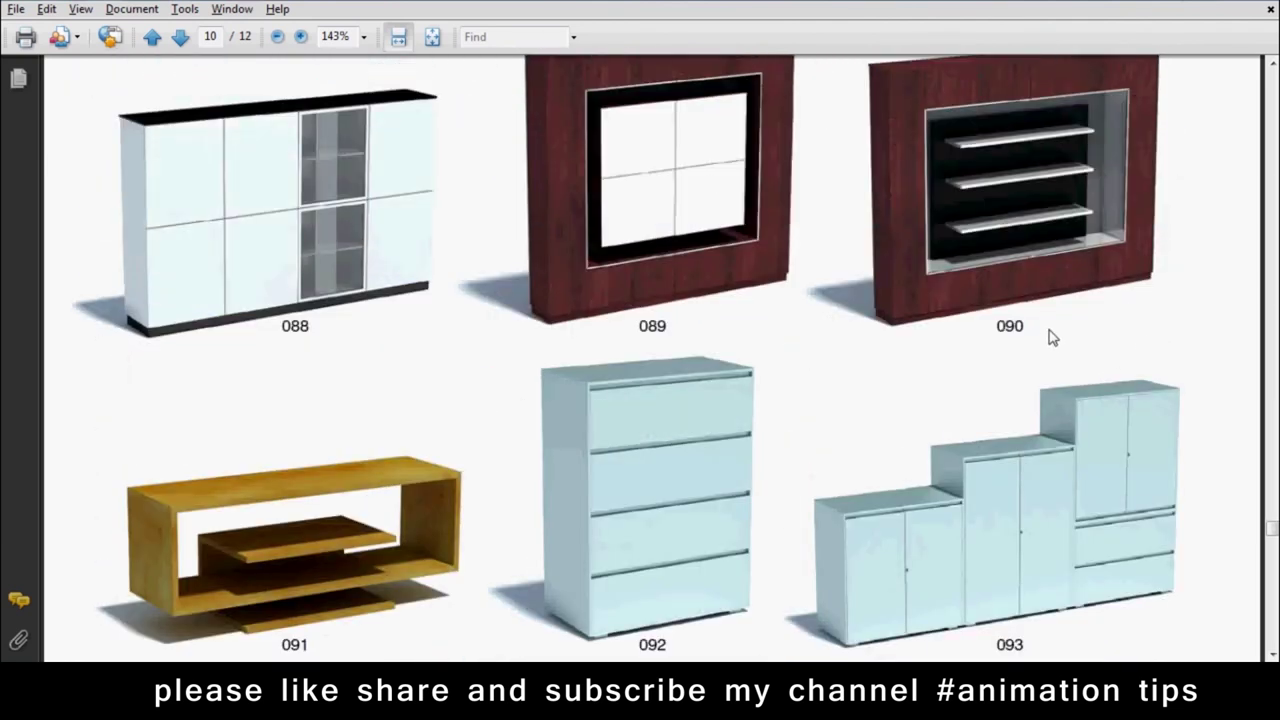